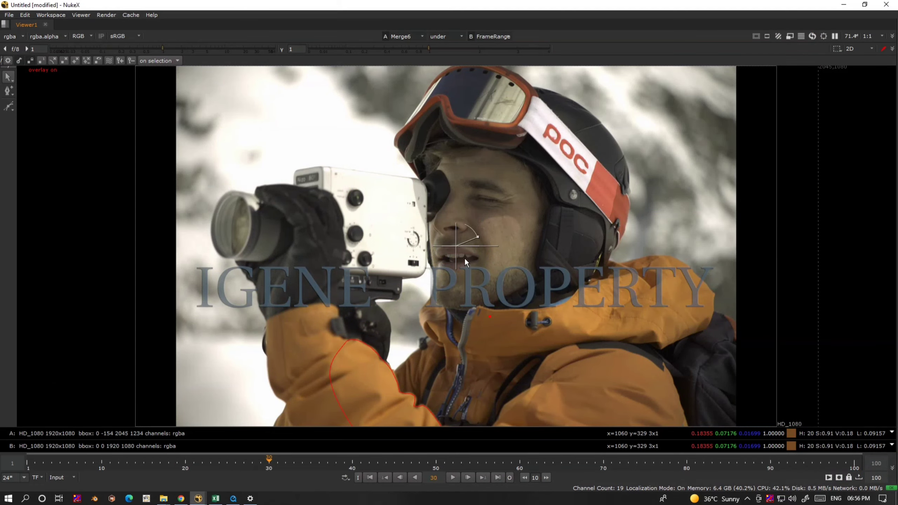
{"action": "middle_click_drag", "start_coordinate": [465, 259], "coordinate": [441, 244]}
{"action": "left_click_drag", "start_coordinate": [432, 231], "coordinate": [246, 342]}
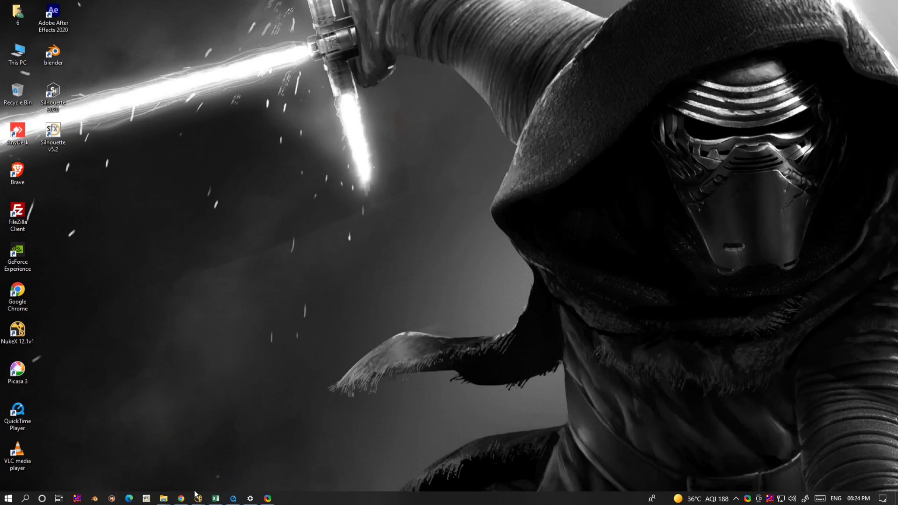
Switch to the NukeX project and play back the shot, from FrameRange1 and from the original Read1 plate
{"action": "mouse_move", "coordinate": [198, 499]}
{"action": "left_click", "coordinate": [248, 460]}
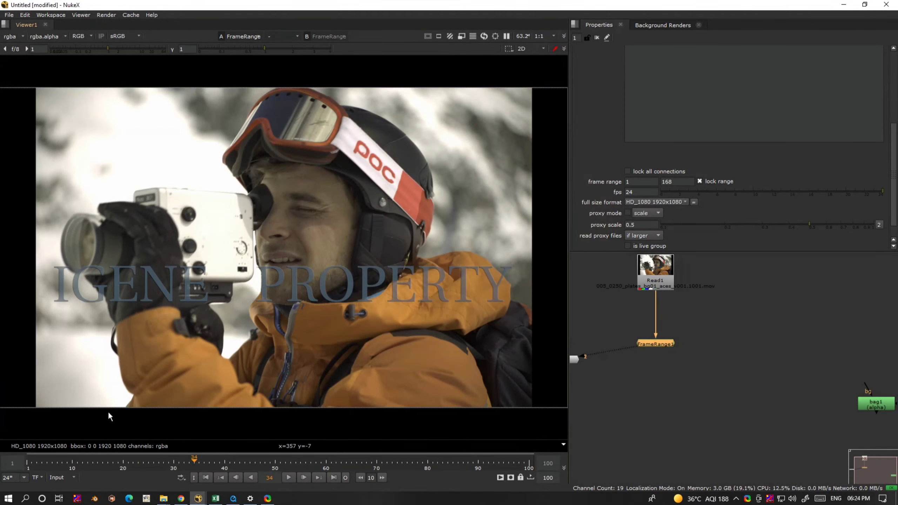
{"action": "key", "text": "l"}
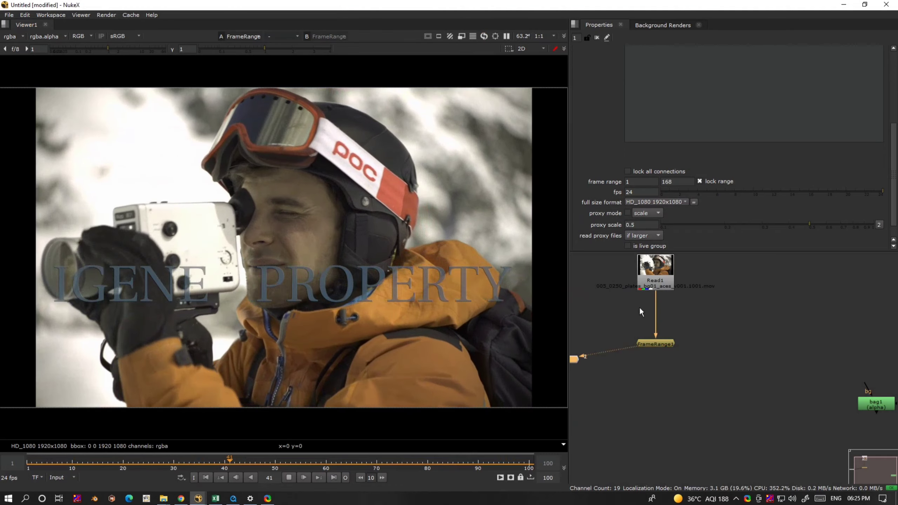
{"action": "left_click", "coordinate": [650, 283]}
{"action": "key", "text": "1"}
{"action": "left_click", "coordinate": [621, 291]}
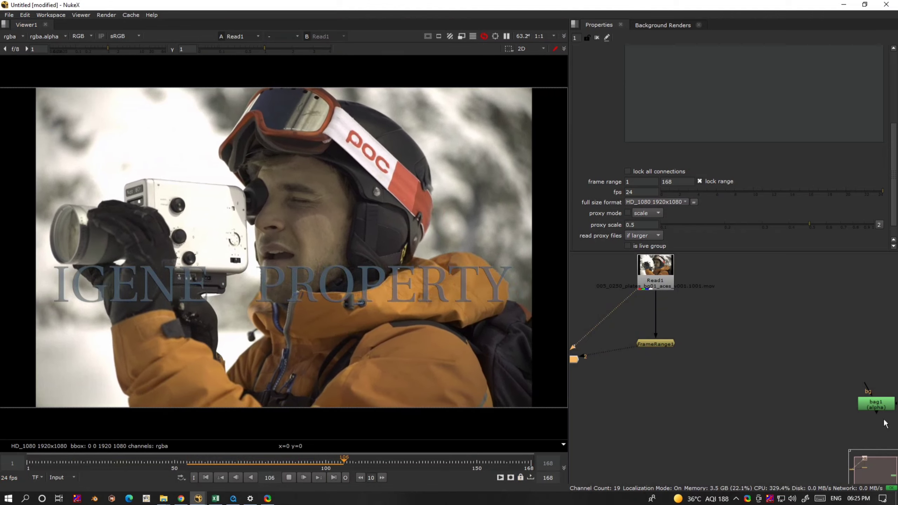
Open the bag1 roto node and select its root layer to examine the shapes against the playing plate
{"action": "left_click", "coordinate": [874, 406]}
{"action": "double_click", "coordinate": [874, 407]}
{"action": "left_click_drag", "start_coordinate": [874, 406], "coordinate": [743, 393]}
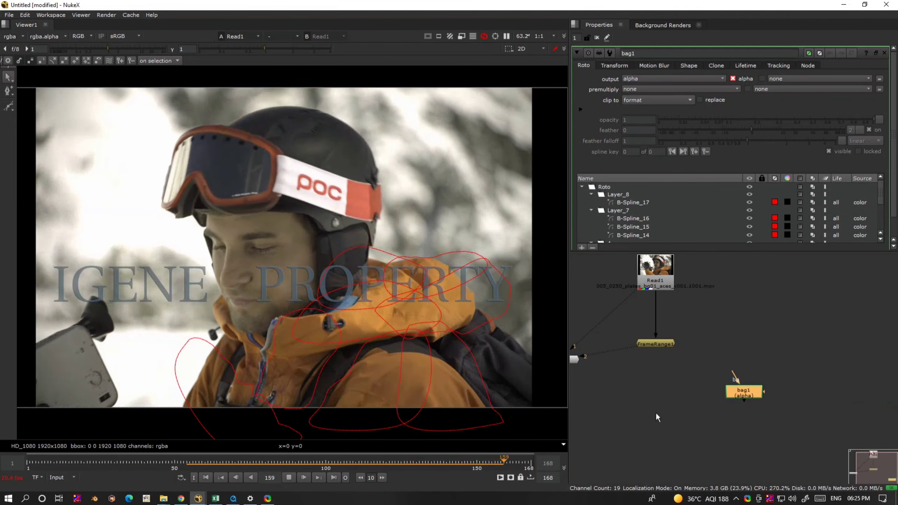
{"action": "left_click", "coordinate": [605, 187]}
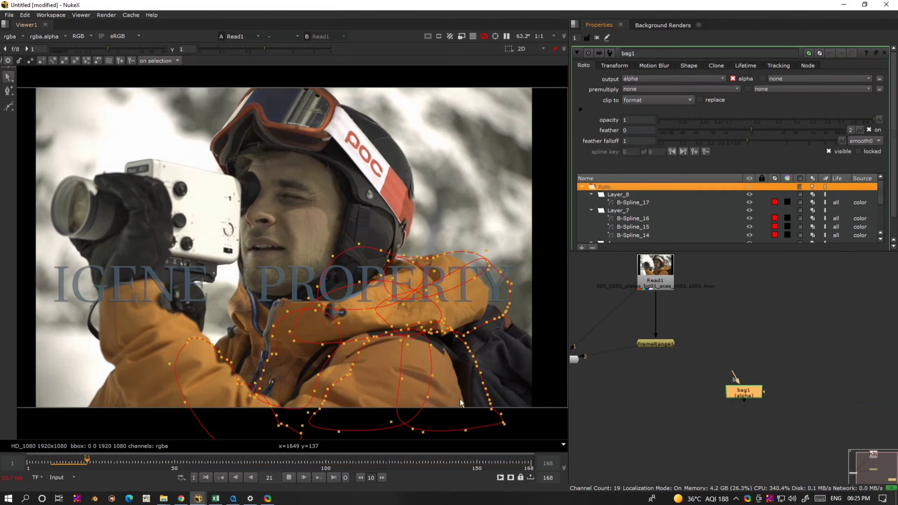
{"action": "left_click", "coordinate": [286, 478]}
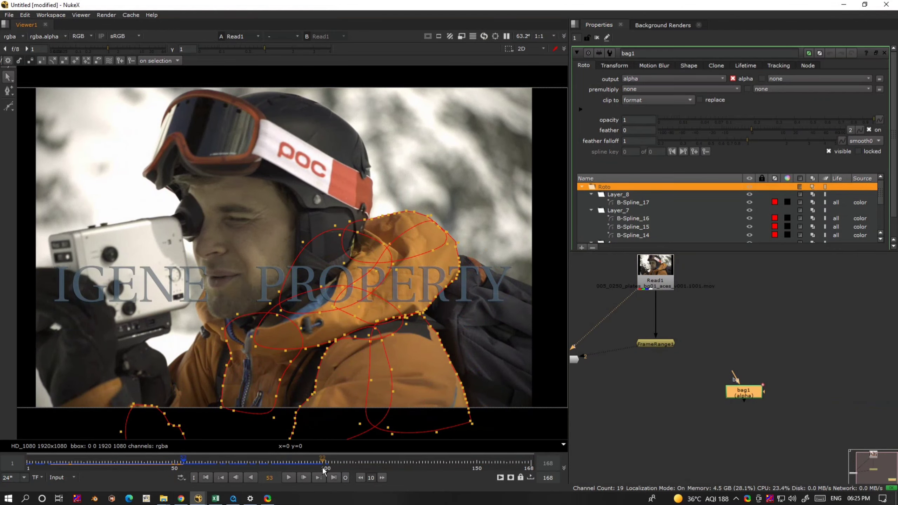
Show the FrameRange1 output in the viewer and move the bag1 roto node aside in the node graph
{"action": "left_click", "coordinate": [657, 343]}
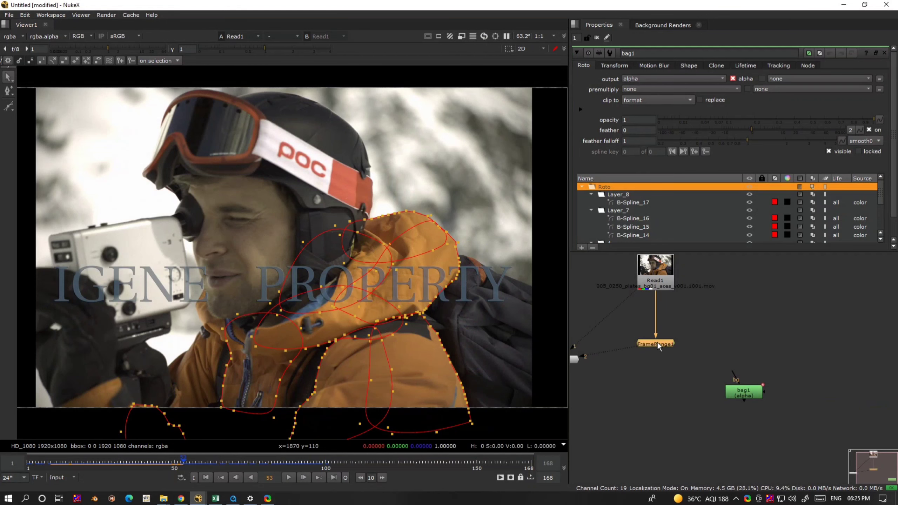
{"action": "key", "text": "2"}
{"action": "double_click", "coordinate": [658, 342]}
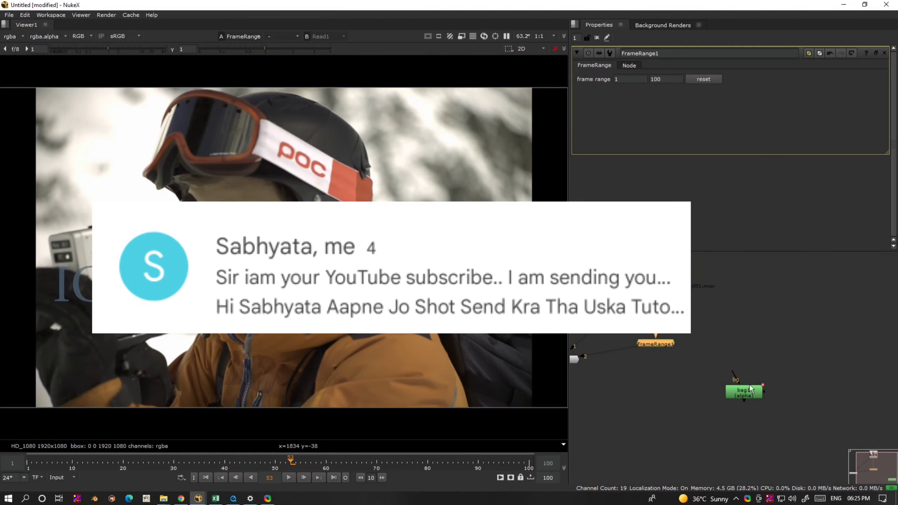
{"action": "double_click", "coordinate": [736, 393]}
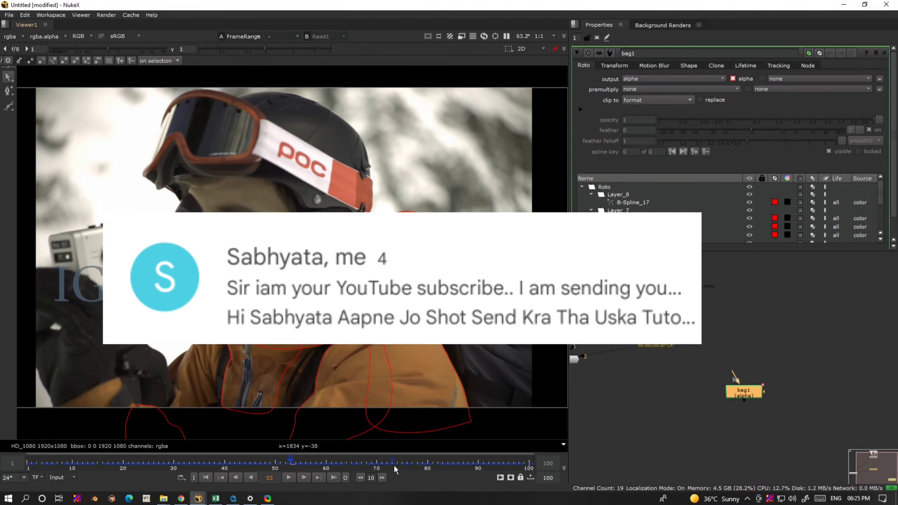
{"action": "left_click_drag", "start_coordinate": [735, 393], "coordinate": [825, 372]}
{"action": "left_click", "coordinate": [668, 271]}
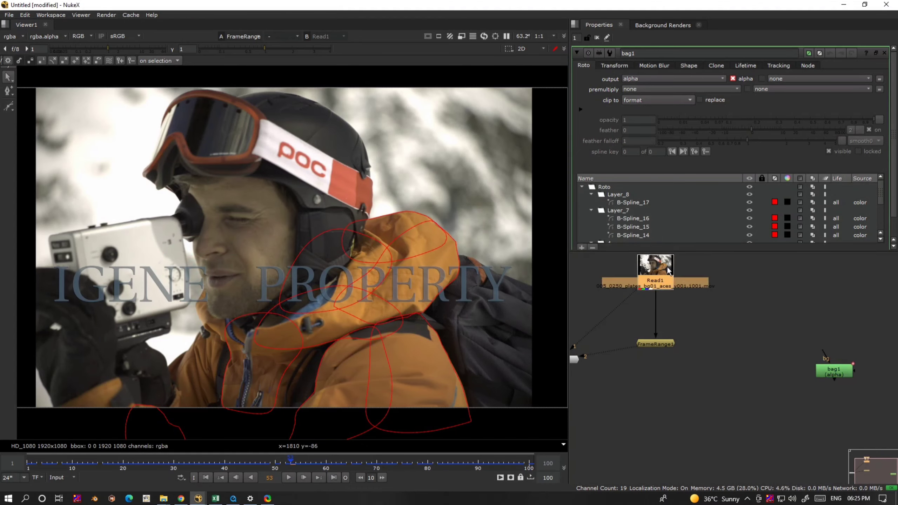
{"action": "left_click", "coordinate": [663, 344]}
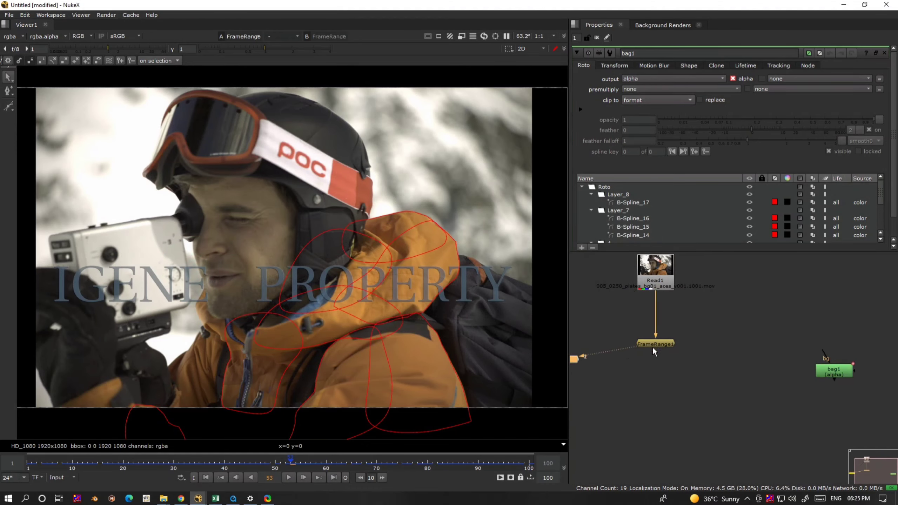
Add a RotoPaint node below FrameRange1, connect its bg input to it, and view its output
{"action": "scroll", "coordinate": [642, 359], "scroll_direction": "up", "scroll_amount": 2}
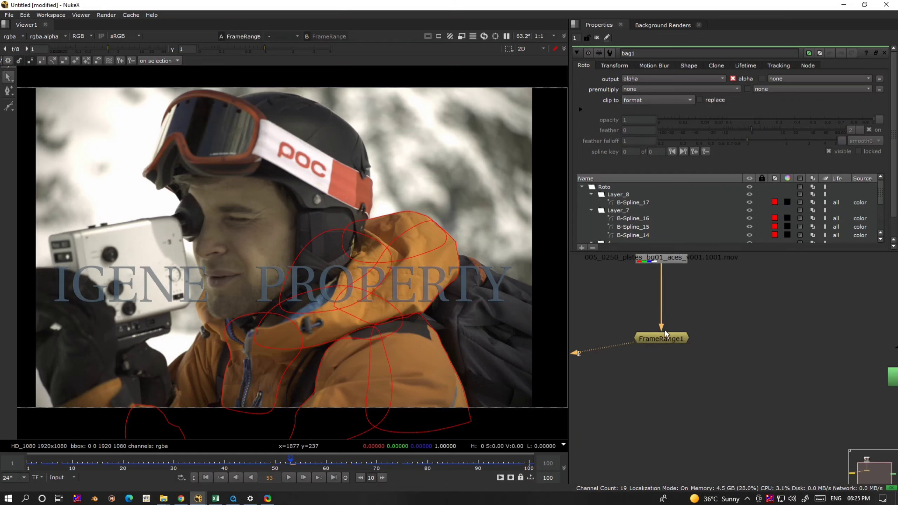
{"action": "left_click", "coordinate": [679, 378]}
{"action": "key", "text": "p"}
{"action": "left_click_drag", "start_coordinate": [677, 370], "coordinate": [673, 361]}
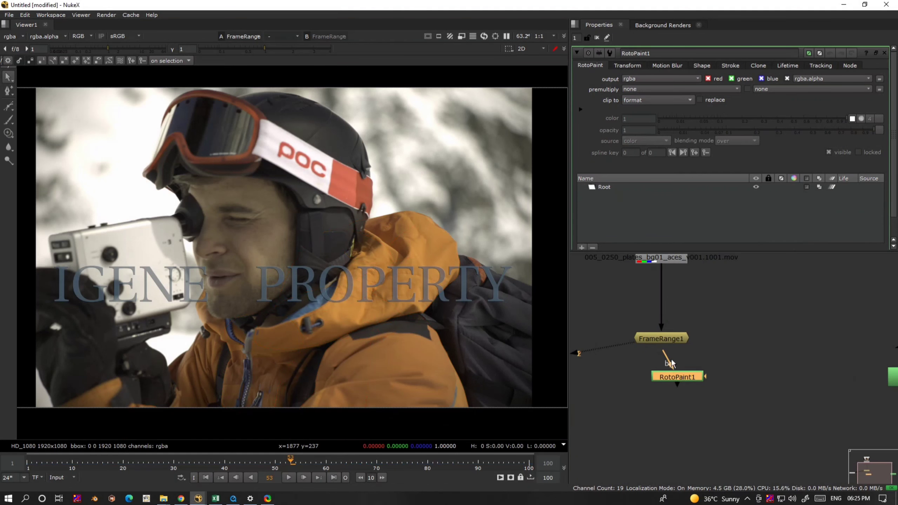
{"action": "key", "text": "2"}
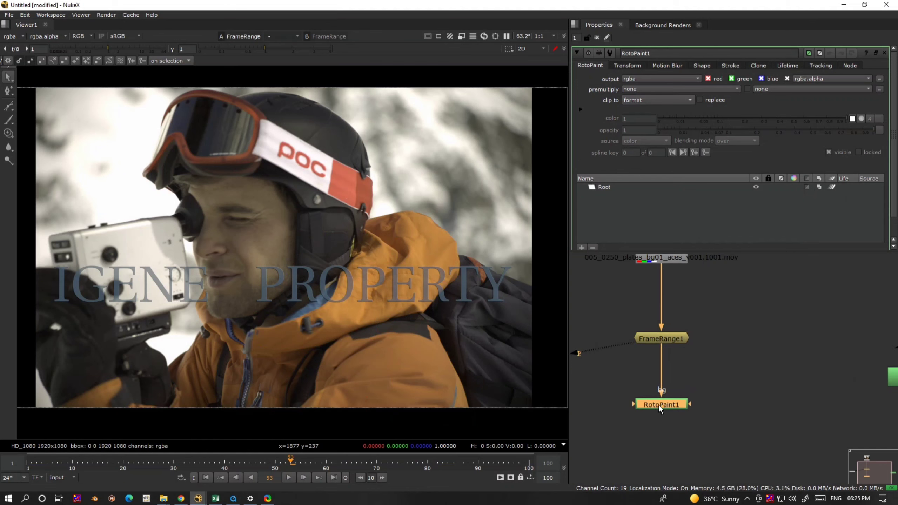
Examine the PROPERTY watermark, hood and backpack area across the frame range, ending on frame 1
{"action": "scroll", "coordinate": [455, 269], "scroll_direction": "up", "scroll_amount": 3}
{"action": "scroll", "coordinate": [470, 259], "scroll_direction": "up", "scroll_amount": 3}
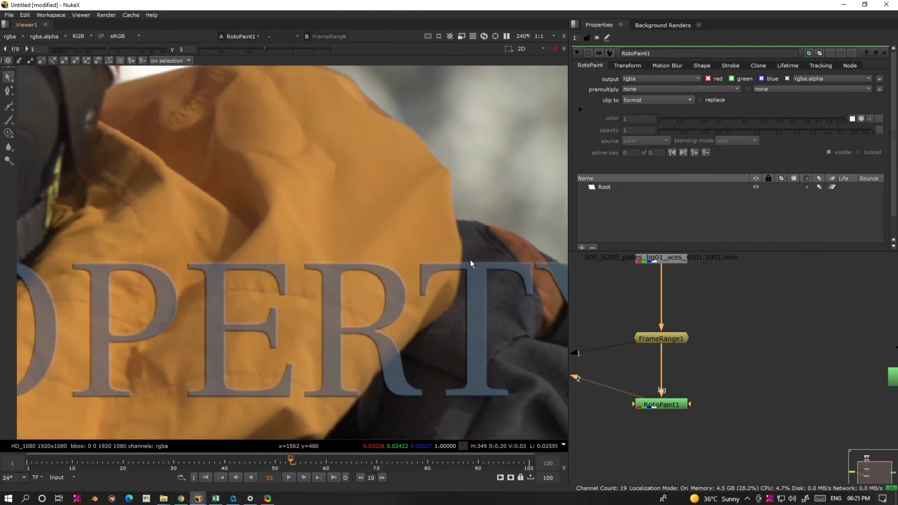
{"action": "middle_click_drag", "start_coordinate": [471, 258], "coordinate": [317, 264]}
{"action": "scroll", "coordinate": [317, 265], "scroll_direction": "down", "scroll_amount": 4}
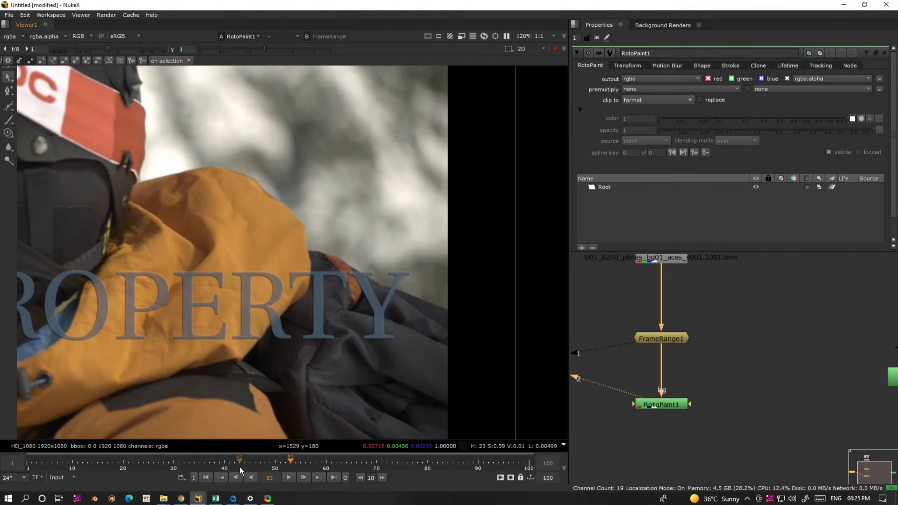
{"action": "left_click_drag", "start_coordinate": [239, 467], "coordinate": [16, 463]}
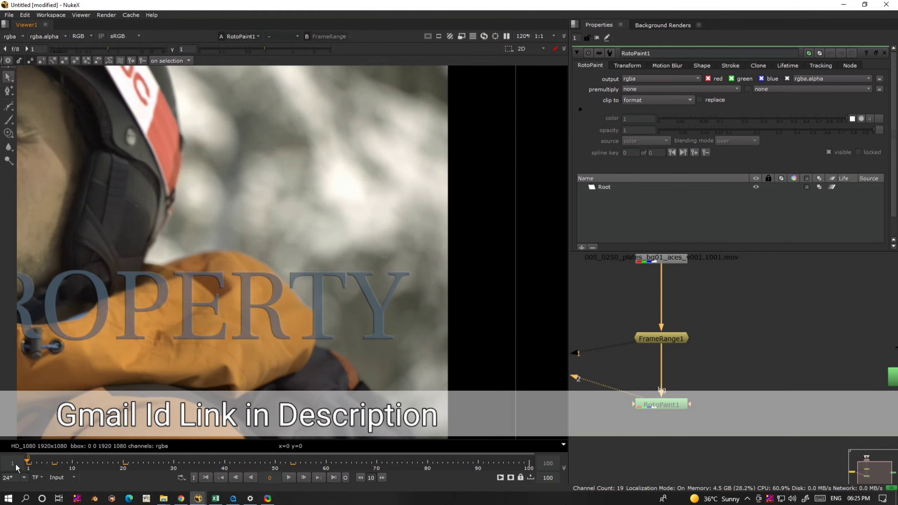
{"action": "scroll", "coordinate": [340, 267], "scroll_direction": "down", "scroll_amount": 3}
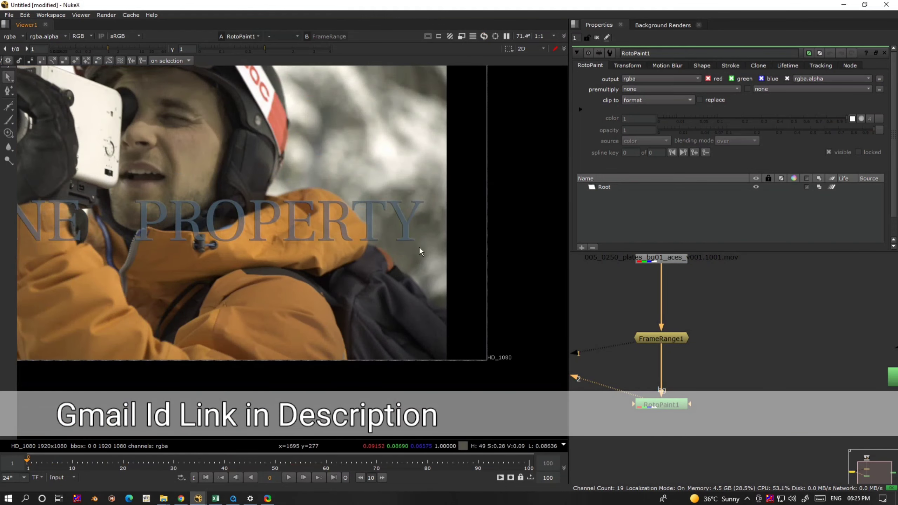
{"action": "left_click_drag", "start_coordinate": [474, 463], "coordinate": [453, 465]}
{"action": "left_click_drag", "start_coordinate": [168, 448], "coordinate": [118, 457]}
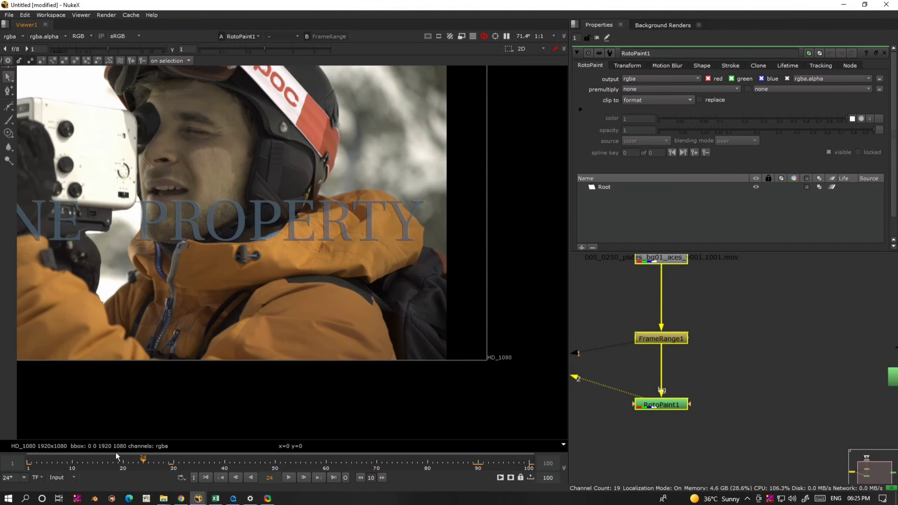
{"action": "left_click_drag", "start_coordinate": [41, 461], "coordinate": [25, 468]}
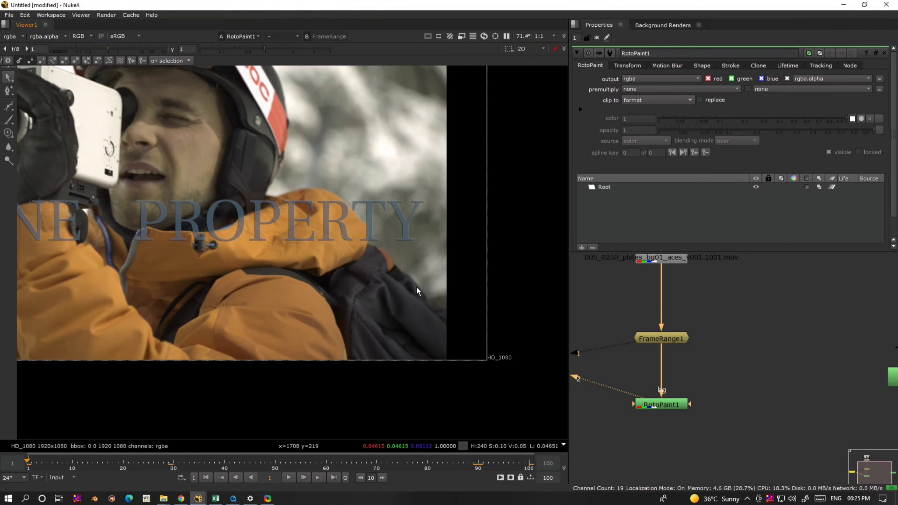
Choose the Clone tool and enlarge its brush to size 103 beside the watermark's Y
{"action": "left_click", "coordinate": [8, 134]}
{"action": "scroll", "coordinate": [460, 266], "scroll_direction": "up", "scroll_amount": 5}
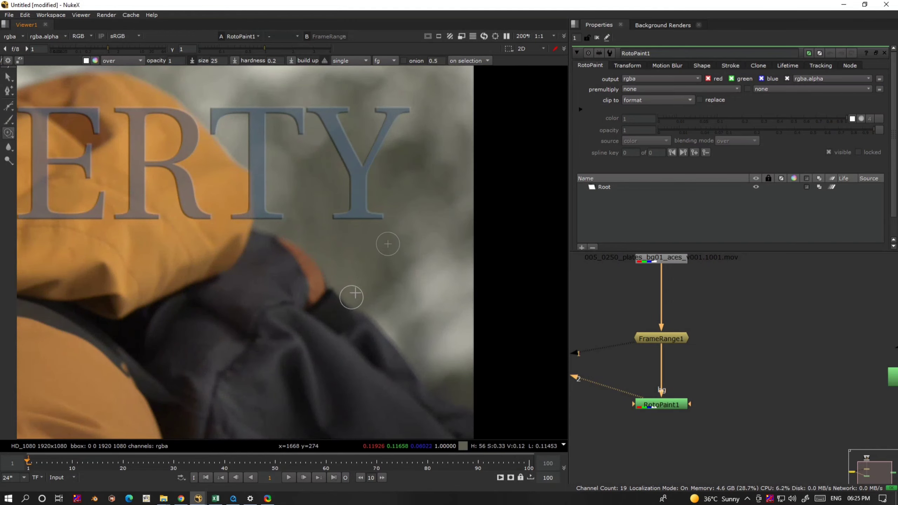
{"action": "scroll", "coordinate": [368, 248], "scroll_direction": "down", "scroll_amount": 3}
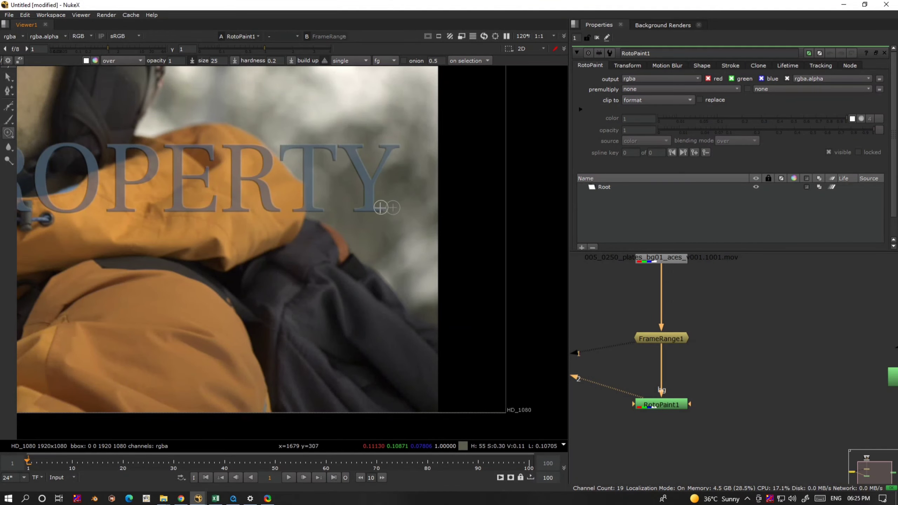
{"action": "mouse_move", "coordinate": [385, 199]}
{"action": "left_mouse_down", "text": "shift"}
{"action": "mouse_move", "coordinate": [379, 178]}
{"action": "mouse_move", "coordinate": [417, 176]}
{"action": "left_mouse_up", "text": "shift"}
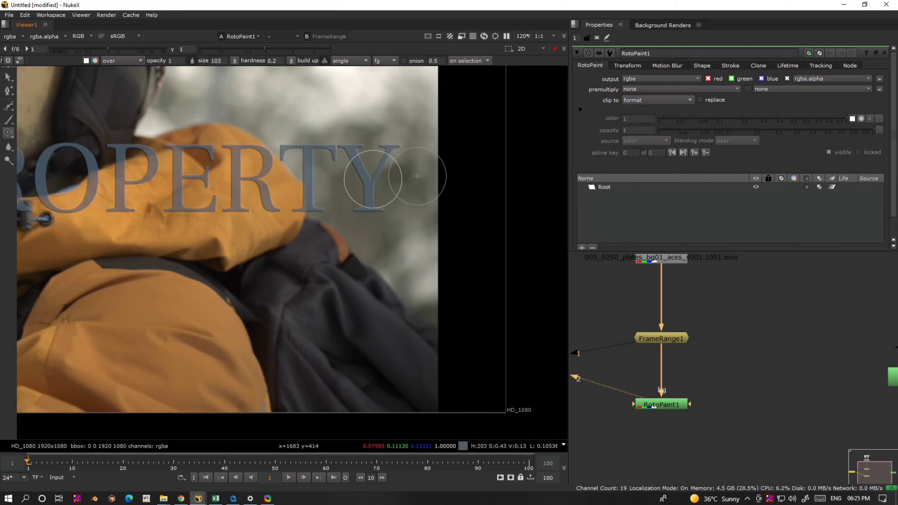
Clone blurred background over the lower stem of the watermark's Y at opacity 0.2 and hardness 0
{"action": "left_click", "coordinate": [360, 193]}
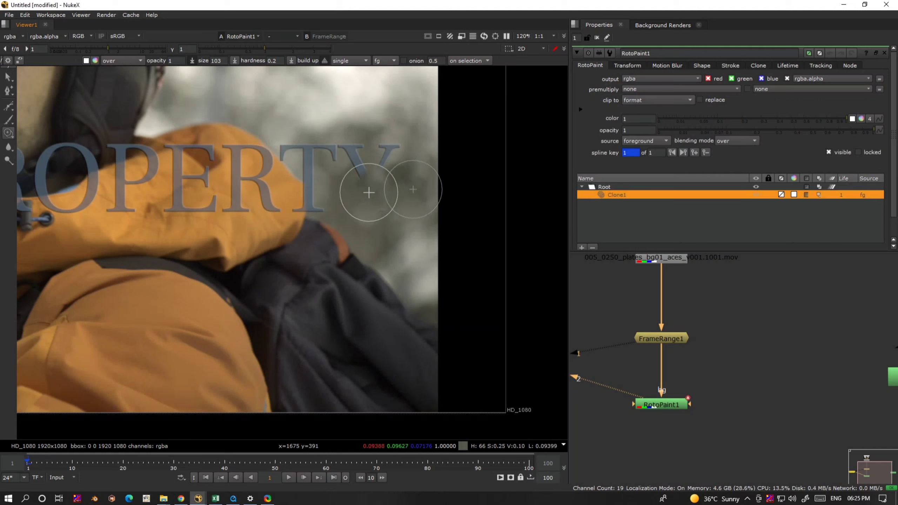
{"action": "key", "text": "ctrl+z"}
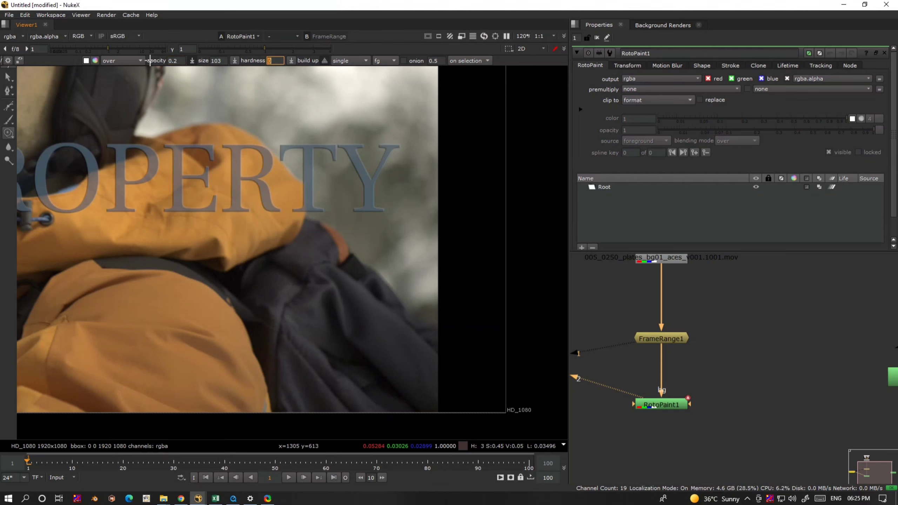
{"action": "left_click", "coordinate": [358, 206]}
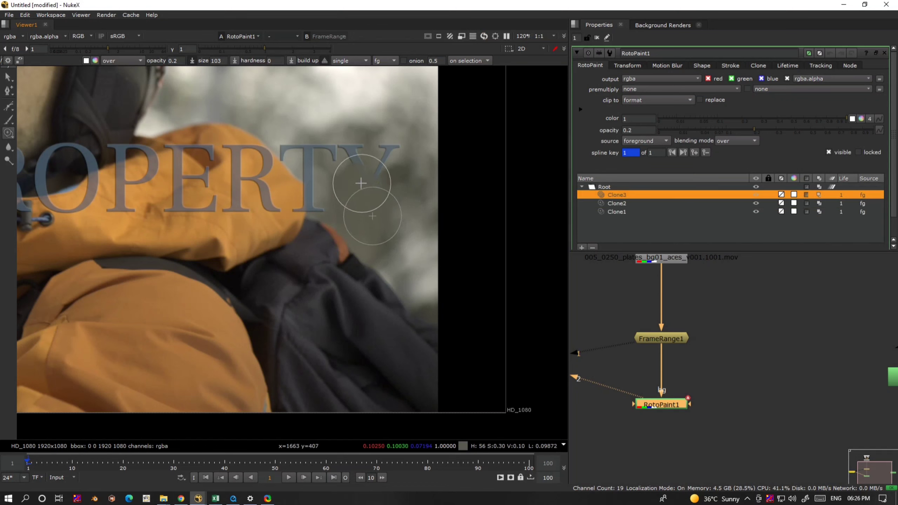
{"action": "left_click", "coordinate": [374, 179]}
{"action": "left_click", "coordinate": [377, 173]}
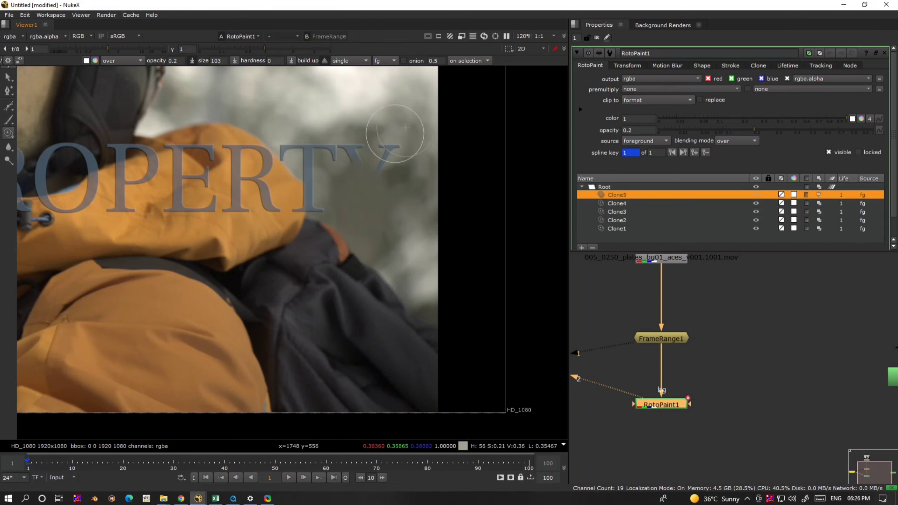
Resize the clone brush to 59.5 and clone out the serif atop the Y's right arm
{"action": "scroll", "coordinate": [386, 152], "scroll_direction": "up", "scroll_amount": 5}
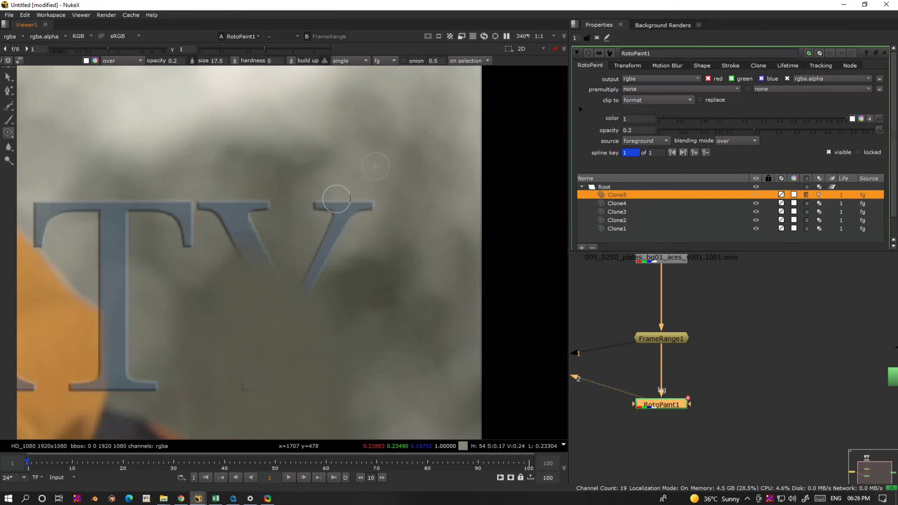
{"action": "mouse_move", "coordinate": [377, 167]}
{"action": "left_mouse_down", "text": "shift"}
{"action": "mouse_move", "coordinate": [356, 211]}
{"action": "mouse_move", "coordinate": [320, 216]}
{"action": "left_mouse_up", "text": "shift"}
{"action": "left_click", "coordinate": [336, 204]}
{"action": "left_click_drag", "start_coordinate": [375, 206], "coordinate": [331, 229]}
{"action": "mouse_move", "coordinate": [331, 199]}
{"action": "left_mouse_down"}
{"action": "mouse_move", "coordinate": [332, 243]}
{"action": "mouse_move", "coordinate": [315, 262]}
{"action": "left_mouse_up"}
Clone nearby background over the rest of the Y's right arm and the leftover traces of its stem and foot
{"action": "left_click_drag", "start_coordinate": [333, 337], "coordinate": [312, 293], "text": "ctrl"}
{"action": "mouse_move", "coordinate": [332, 257]}
{"action": "left_mouse_down"}
{"action": "mouse_move", "coordinate": [301, 277]}
{"action": "mouse_move", "coordinate": [305, 287]}
{"action": "left_mouse_up"}
{"action": "left_click_drag", "start_coordinate": [306, 291], "coordinate": [326, 280]}
{"action": "mouse_move", "coordinate": [327, 264]}
{"action": "left_mouse_down"}
{"action": "mouse_move", "coordinate": [325, 244]}
{"action": "mouse_move", "coordinate": [304, 282]}
{"action": "left_mouse_up"}
{"action": "mouse_move", "coordinate": [305, 290]}
{"action": "left_mouse_down"}
{"action": "mouse_move", "coordinate": [300, 314]}
{"action": "mouse_move", "coordinate": [308, 296]}
{"action": "mouse_move", "coordinate": [322, 310]}
{"action": "left_mouse_up"}
{"action": "left_click", "coordinate": [272, 330]}
{"action": "mouse_move", "coordinate": [283, 319]}
{"action": "left_mouse_down"}
{"action": "mouse_move", "coordinate": [271, 330]}
{"action": "mouse_move", "coordinate": [275, 303]}
{"action": "mouse_move", "coordinate": [291, 322]}
{"action": "left_mouse_up"}
{"action": "left_click_drag", "start_coordinate": [252, 382], "coordinate": [246, 392]}
{"action": "mouse_move", "coordinate": [244, 389]}
{"action": "left_mouse_down"}
{"action": "mouse_move", "coordinate": [237, 384]}
{"action": "mouse_move", "coordinate": [283, 315]}
{"action": "left_mouse_up"}
Clone background over the Y's upper left serif and the adjacent end of the T's crossbar
{"action": "left_click_drag", "start_coordinate": [300, 198], "coordinate": [236, 195], "text": "ctrl"}
{"action": "left_click_drag", "start_coordinate": [232, 204], "coordinate": [207, 213]}
{"action": "mouse_move", "coordinate": [190, 227]}
{"action": "left_mouse_down"}
{"action": "mouse_move", "coordinate": [192, 216]}
{"action": "mouse_move", "coordinate": [177, 222]}
{"action": "left_mouse_up"}
{"action": "left_click_drag", "start_coordinate": [187, 214], "coordinate": [251, 198]}
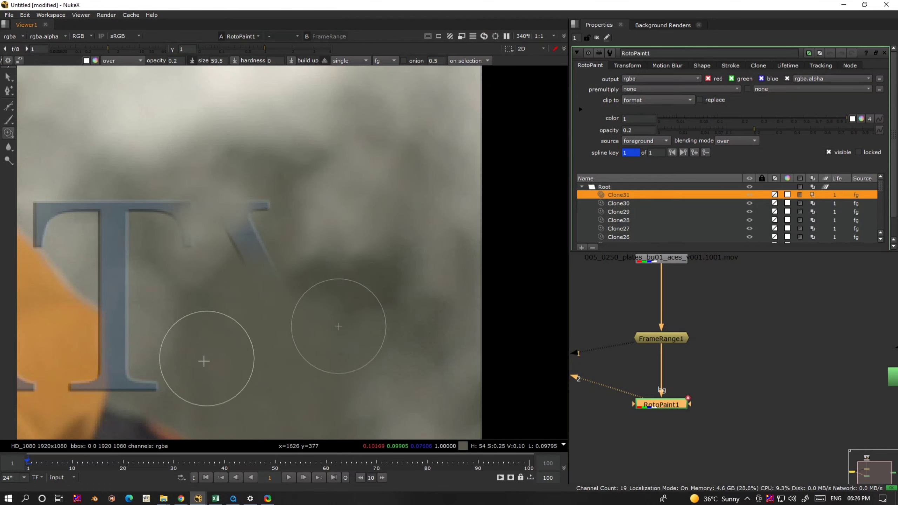
Clone out the remaining left arm of the Y with freshly sampled background areas
{"action": "left_click_drag", "start_coordinate": [310, 332], "coordinate": [233, 251], "text": "ctrl"}
{"action": "mouse_move", "coordinate": [272, 188]}
{"action": "left_mouse_down"}
{"action": "mouse_move", "coordinate": [251, 237]}
{"action": "mouse_move", "coordinate": [259, 239]}
{"action": "left_mouse_up"}
{"action": "mouse_move", "coordinate": [278, 350]}
{"action": "left_mouse_down", "text": "ctrl"}
{"action": "mouse_move", "coordinate": [246, 245]}
{"action": "mouse_move", "coordinate": [260, 284]}
{"action": "left_mouse_up", "text": "ctrl"}
{"action": "left_click_drag", "start_coordinate": [255, 250], "coordinate": [270, 288]}
{"action": "left_click_drag", "start_coordinate": [257, 219], "coordinate": [220, 264]}
{"action": "left_click_drag", "start_coordinate": [221, 264], "coordinate": [240, 235]}
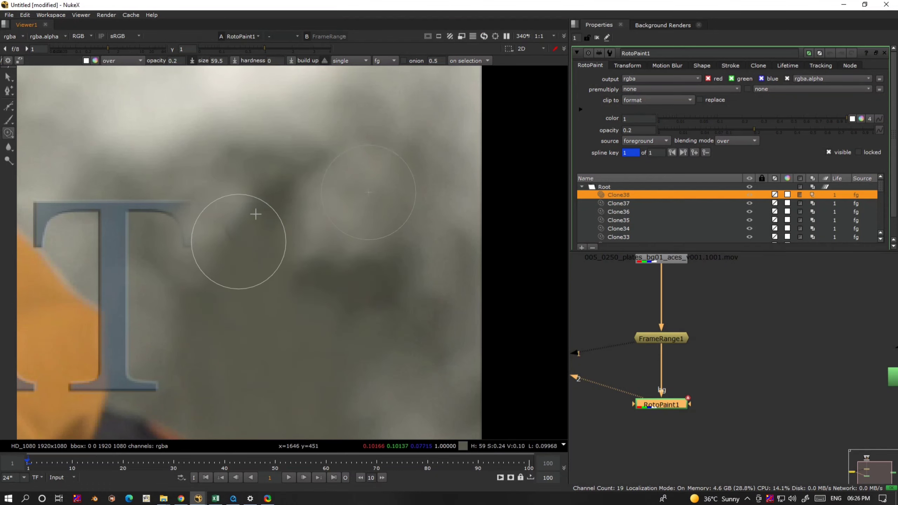
Blend the background between the letters and clone over both ends of the T's crossbar
{"action": "left_click_drag", "start_coordinate": [245, 223], "coordinate": [222, 249]}
{"action": "mouse_move", "coordinate": [222, 249]}
{"action": "left_mouse_down"}
{"action": "mouse_move", "coordinate": [210, 264]}
{"action": "mouse_move", "coordinate": [189, 255]}
{"action": "left_mouse_up"}
{"action": "middle_click_drag", "start_coordinate": [189, 249], "coordinate": [352, 246]}
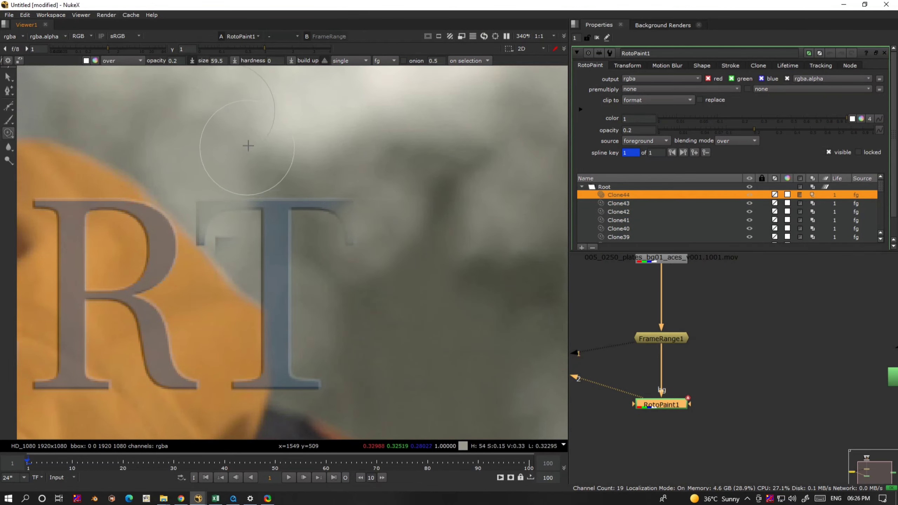
{"action": "left_click_drag", "start_coordinate": [247, 148], "coordinate": [216, 258], "text": "ctrl"}
Enlarge the clone brush to 206.5 and clone background over the T beside the orange hood
{"action": "middle_click_drag", "start_coordinate": [324, 180], "coordinate": [336, 341]}
{"action": "scroll", "coordinate": [338, 341], "scroll_direction": "down", "scroll_amount": 1}
{"action": "middle_click_drag", "start_coordinate": [411, 393], "coordinate": [393, 303]}
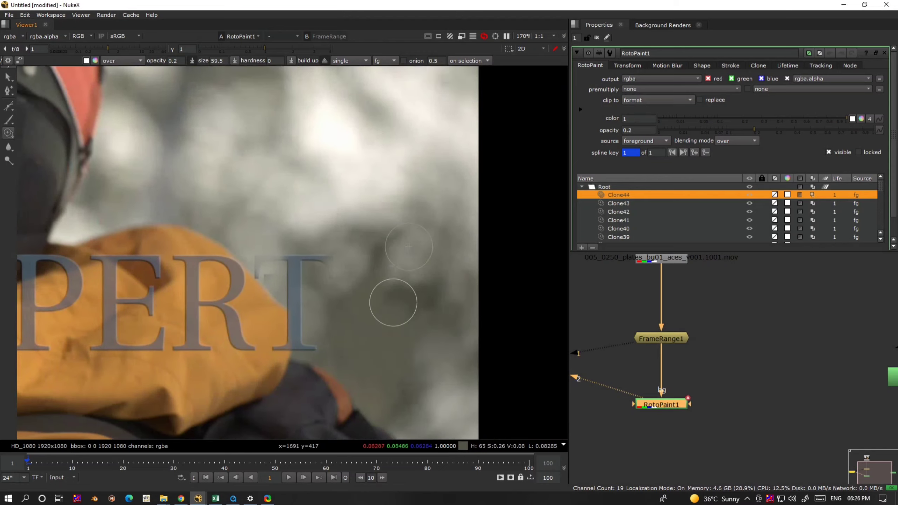
{"action": "mouse_move", "coordinate": [289, 293]}
{"action": "left_mouse_down", "text": "shift"}
{"action": "mouse_move", "coordinate": [305, 225]}
{"action": "mouse_move", "coordinate": [296, 271]}
{"action": "left_mouse_up", "text": "shift"}
{"action": "mouse_move", "coordinate": [363, 207]}
{"action": "left_mouse_down", "text": "ctrl"}
{"action": "mouse_move", "coordinate": [314, 244]}
{"action": "mouse_move", "coordinate": [330, 292]}
{"action": "left_mouse_up", "text": "ctrl"}
{"action": "left_click_drag", "start_coordinate": [329, 291], "coordinate": [307, 297]}
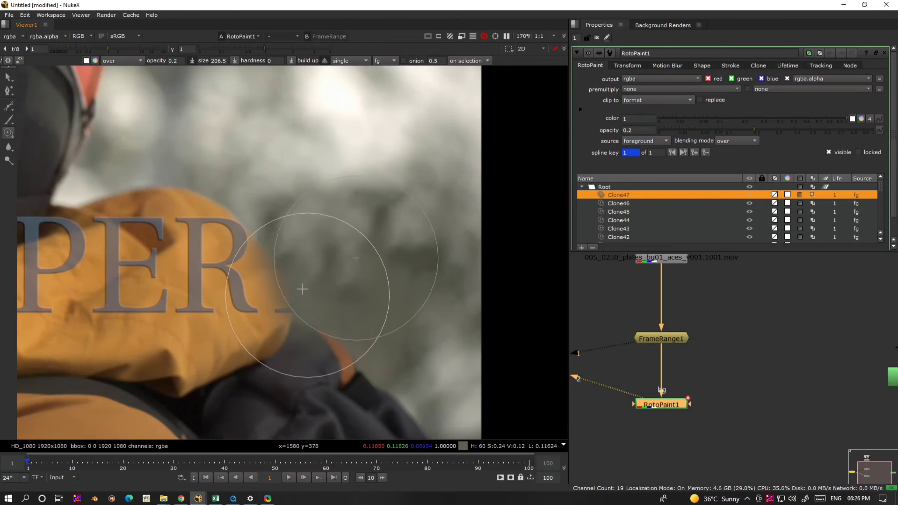
Clone freshly sampled background downward over the outer side of the backpack, below the orange hood
{"action": "middle_click_drag", "start_coordinate": [314, 328], "coordinate": [257, 204]}
{"action": "left_click_drag", "start_coordinate": [300, 152], "coordinate": [316, 275], "text": "ctrl"}
{"action": "left_click_drag", "start_coordinate": [318, 186], "coordinate": [320, 265], "text": "ctrl"}
{"action": "mouse_move", "coordinate": [320, 266]}
{"action": "left_mouse_down"}
{"action": "mouse_move", "coordinate": [322, 236]}
{"action": "mouse_move", "coordinate": [327, 265]}
{"action": "left_mouse_up"}
{"action": "mouse_move", "coordinate": [328, 263]}
{"action": "left_mouse_down"}
{"action": "mouse_move", "coordinate": [307, 246]}
{"action": "mouse_move", "coordinate": [320, 277]}
{"action": "left_mouse_up"}
{"action": "left_click_drag", "start_coordinate": [332, 333], "coordinate": [326, 263]}
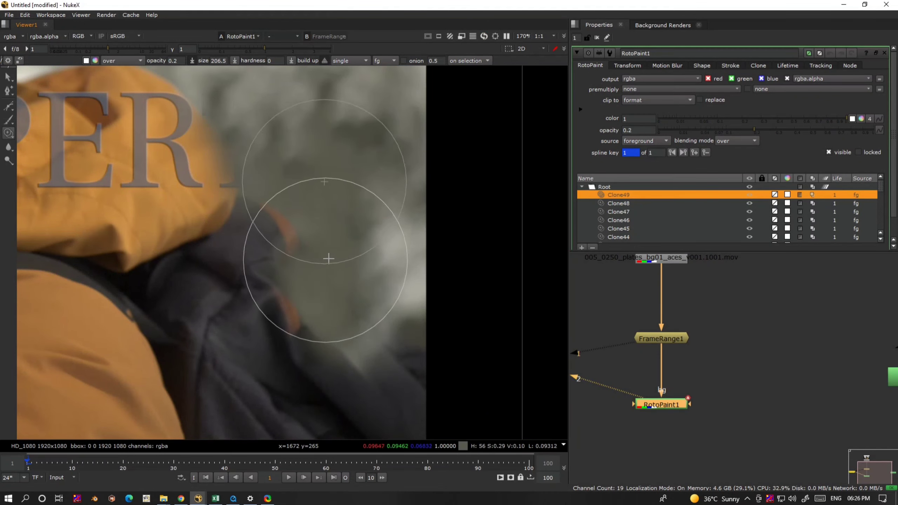
Clone background over the backpack's lower outer corner and into the empty black area beyond the plate edge
{"action": "mouse_move", "coordinate": [396, 222]}
{"action": "left_mouse_down", "text": "ctrl"}
{"action": "mouse_move", "coordinate": [381, 275]}
{"action": "mouse_move", "coordinate": [393, 308]}
{"action": "left_mouse_up", "text": "ctrl"}
{"action": "left_click_drag", "start_coordinate": [307, 195], "coordinate": [352, 310], "text": "ctrl"}
{"action": "mouse_move", "coordinate": [375, 371]}
{"action": "left_mouse_down"}
{"action": "mouse_move", "coordinate": [417, 370]}
{"action": "mouse_move", "coordinate": [397, 423]}
{"action": "mouse_move", "coordinate": [395, 308]}
{"action": "left_mouse_up"}
{"action": "mouse_move", "coordinate": [395, 309]}
{"action": "left_mouse_down"}
{"action": "mouse_move", "coordinate": [426, 346]}
{"action": "mouse_move", "coordinate": [402, 323]}
{"action": "left_mouse_up"}
{"action": "middle_click_drag", "start_coordinate": [398, 309], "coordinate": [397, 220]}
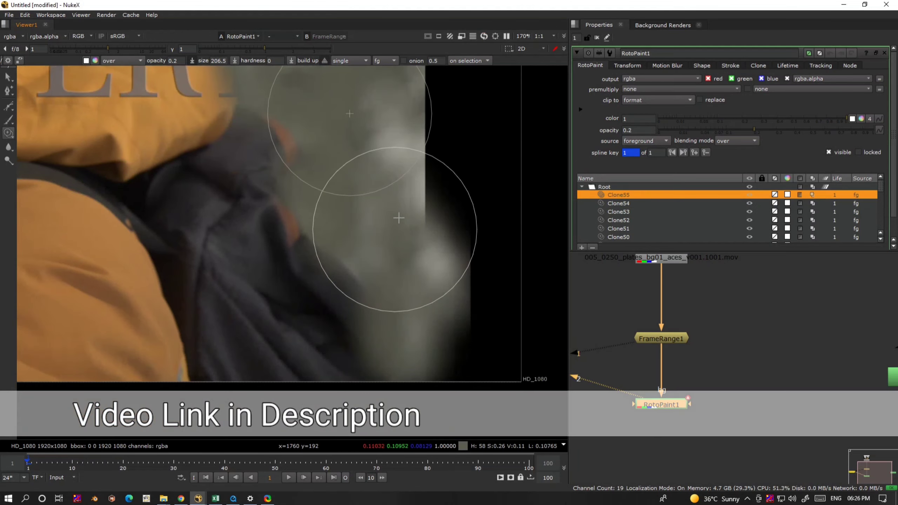
{"action": "scroll", "coordinate": [401, 217], "scroll_direction": "down", "scroll_amount": 4}
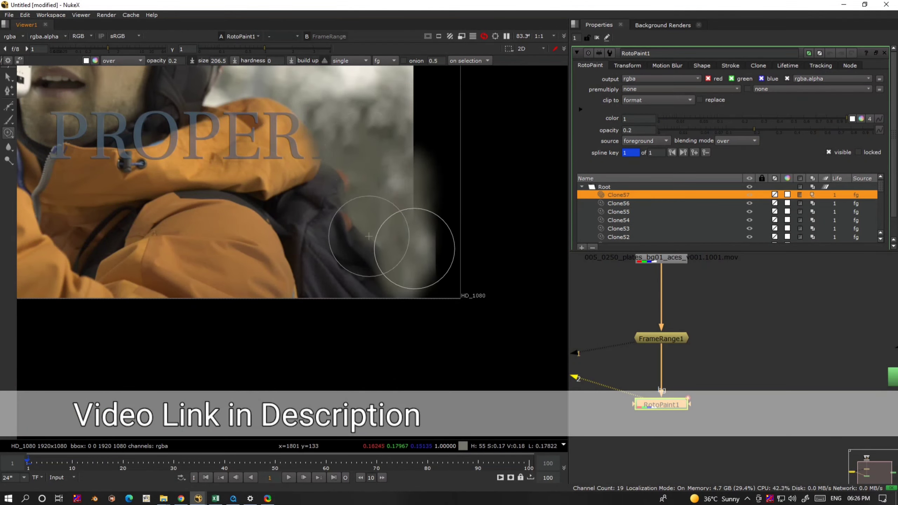
Fill the black strip beside the lower plate with cloned background and clone over the backpack's remaining outer edge
{"action": "mouse_move", "coordinate": [440, 195]}
{"action": "left_mouse_down"}
{"action": "mouse_move", "coordinate": [407, 121]}
{"action": "mouse_move", "coordinate": [430, 141]}
{"action": "left_mouse_up"}
{"action": "mouse_move", "coordinate": [431, 140]}
{"action": "left_mouse_down"}
{"action": "mouse_move", "coordinate": [413, 166]}
{"action": "mouse_move", "coordinate": [431, 182]}
{"action": "mouse_move", "coordinate": [429, 126]}
{"action": "mouse_move", "coordinate": [449, 151]}
{"action": "left_mouse_up"}
{"action": "left_click_drag", "start_coordinate": [448, 213], "coordinate": [443, 264]}
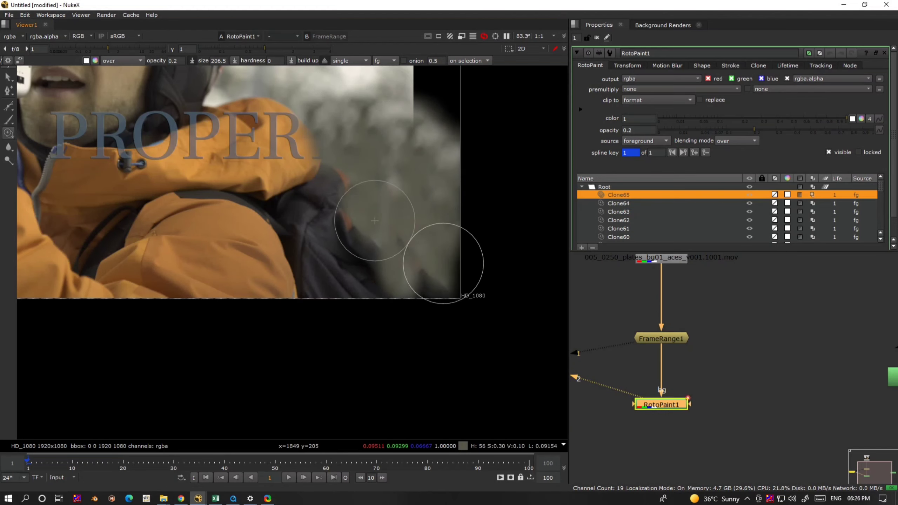
{"action": "left_click_drag", "start_coordinate": [426, 233], "coordinate": [450, 219]}
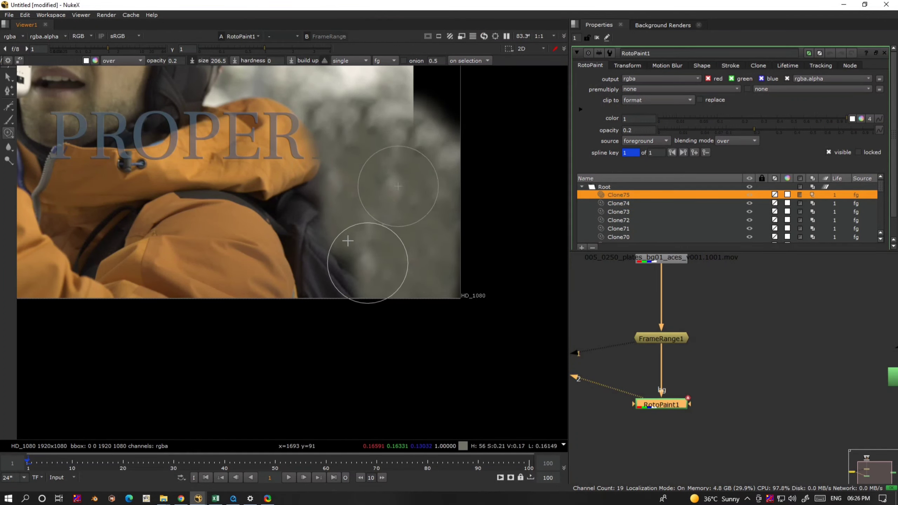
Clone background over the rest of the backpack, the jacket's shoulder and the final R of PROPER
{"action": "left_click_drag", "start_coordinate": [264, 196], "coordinate": [295, 203]}
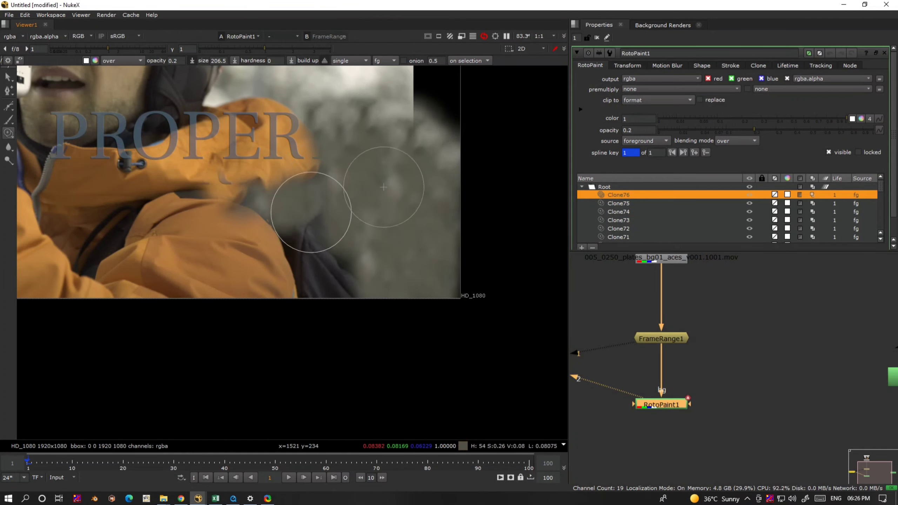
{"action": "mouse_move", "coordinate": [302, 240]}
{"action": "left_mouse_down"}
{"action": "mouse_move", "coordinate": [326, 289]}
{"action": "mouse_move", "coordinate": [320, 280]}
{"action": "left_mouse_up"}
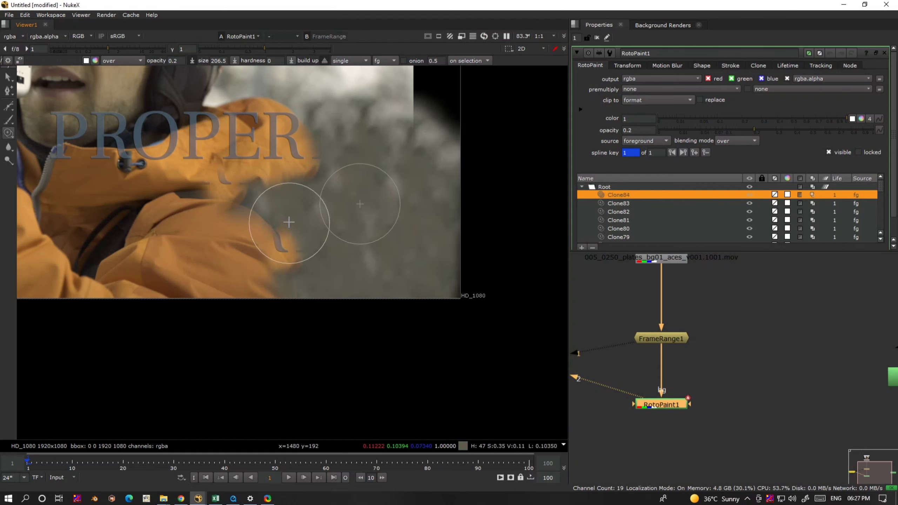
{"action": "mouse_move", "coordinate": [289, 222]}
{"action": "left_mouse_down"}
{"action": "mouse_move", "coordinate": [260, 265]}
{"action": "mouse_move", "coordinate": [267, 248]}
{"action": "left_mouse_up"}
{"action": "middle_click_drag", "start_coordinate": [294, 229], "coordinate": [308, 318]}
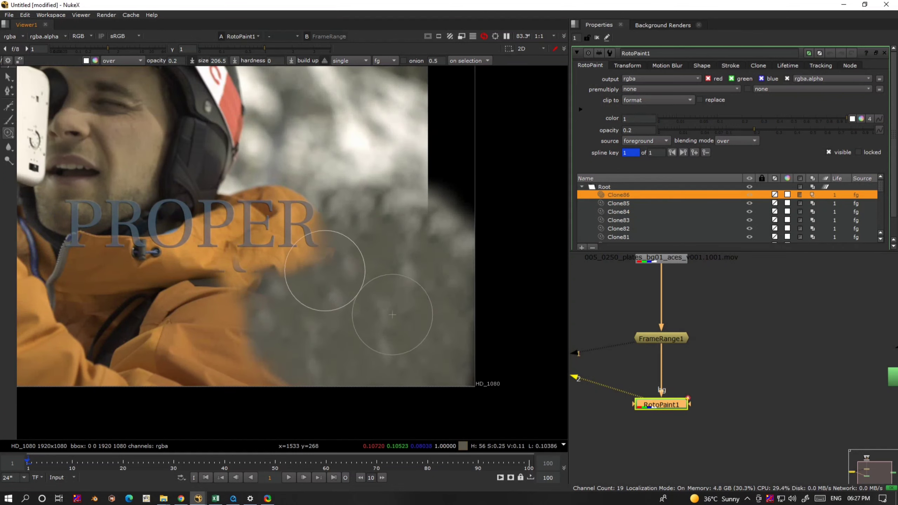
{"action": "mouse_move", "coordinate": [325, 271]}
{"action": "left_mouse_down"}
{"action": "mouse_move", "coordinate": [281, 246]}
{"action": "mouse_move", "coordinate": [315, 219]}
{"action": "mouse_move", "coordinate": [297, 211]}
{"action": "left_mouse_up"}
Enlarge the clone brush to 332.5 and clone bright snowy texture sampled beside the helmet over the lower background
{"action": "left_click", "coordinate": [332, 156], "text": "ctrl"}
{"action": "left_click", "coordinate": [368, 119], "text": "ctrl"}
{"action": "left_click_drag", "start_coordinate": [368, 297], "coordinate": [370, 318]}
{"action": "mouse_move", "coordinate": [389, 330]}
{"action": "left_mouse_down"}
{"action": "mouse_move", "coordinate": [425, 337]}
{"action": "mouse_move", "coordinate": [331, 341]}
{"action": "mouse_move", "coordinate": [313, 362]}
{"action": "mouse_move", "coordinate": [364, 330]}
{"action": "left_mouse_up"}
{"action": "left_click", "coordinate": [339, 143], "text": "ctrl"}
{"action": "left_click", "coordinate": [364, 191], "text": "ctrl"}
{"action": "left_click_drag", "start_coordinate": [345, 340], "coordinate": [329, 361]}
{"action": "left_click_drag", "start_coordinate": [341, 360], "coordinate": [347, 354]}
Resample the bright background beside the helmet and clone it over the frame's lower corner and beside the sleeve
{"action": "left_click", "coordinate": [356, 150], "text": "ctrl"}
{"action": "mouse_move", "coordinate": [412, 329]}
{"action": "left_mouse_down"}
{"action": "mouse_move", "coordinate": [455, 325]}
{"action": "mouse_move", "coordinate": [439, 333]}
{"action": "left_mouse_up"}
{"action": "left_click_drag", "start_coordinate": [405, 346], "coordinate": [409, 350]}
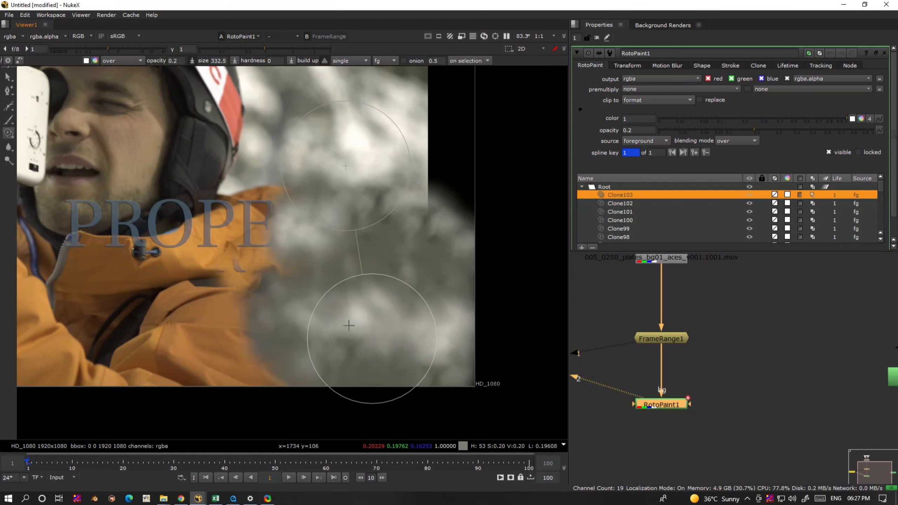
{"action": "left_click_drag", "start_coordinate": [274, 317], "coordinate": [272, 329]}
{"action": "left_click_drag", "start_coordinate": [281, 356], "coordinate": [288, 354]}
Clone resampled background over the lower bright patch and blend the hood's edge below the helmet into it
{"action": "left_click", "coordinate": [393, 277], "text": "ctrl"}
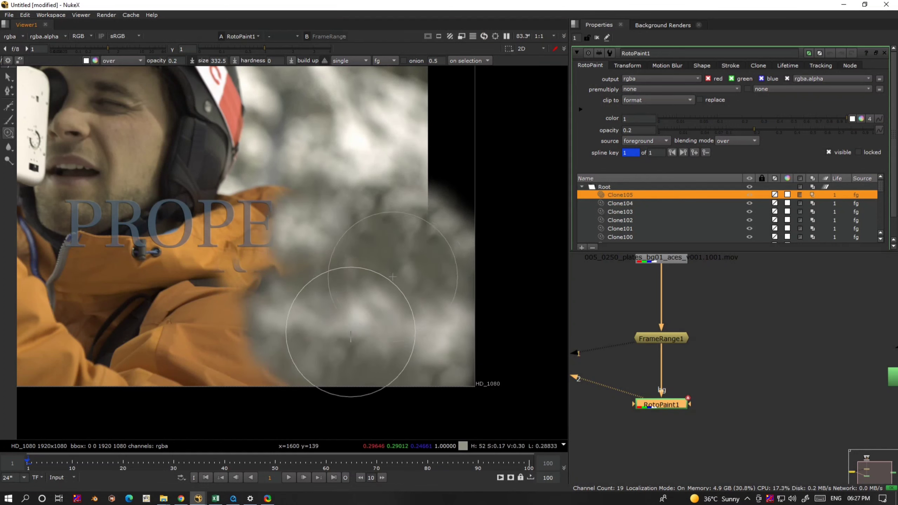
{"action": "left_click", "coordinate": [312, 195]}
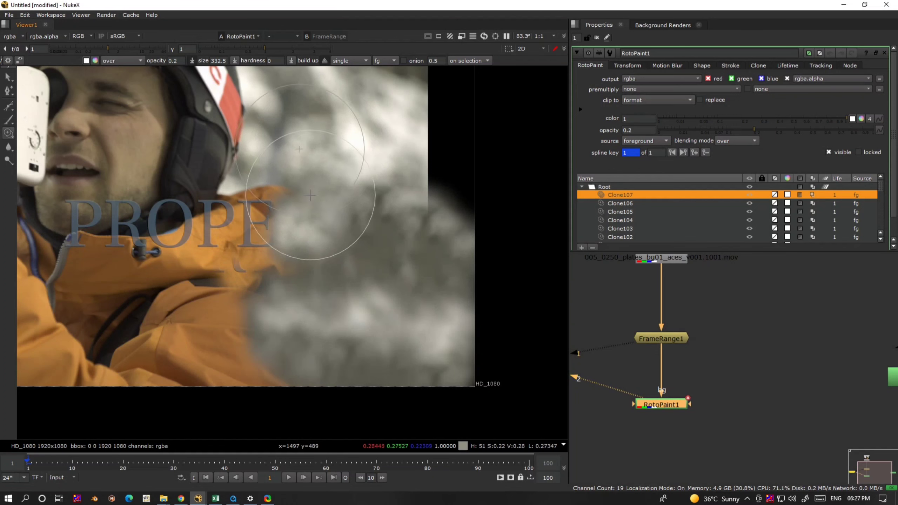
{"action": "left_click", "coordinate": [265, 184]}
{"action": "left_click", "coordinate": [271, 193]}
{"action": "left_click", "coordinate": [280, 196]}
{"action": "left_click", "coordinate": [286, 202]}
Stamp resampled texture over the middle of the painted background to break up repeated patches
{"action": "scroll", "coordinate": [396, 294], "scroll_direction": "down", "scroll_amount": 2}
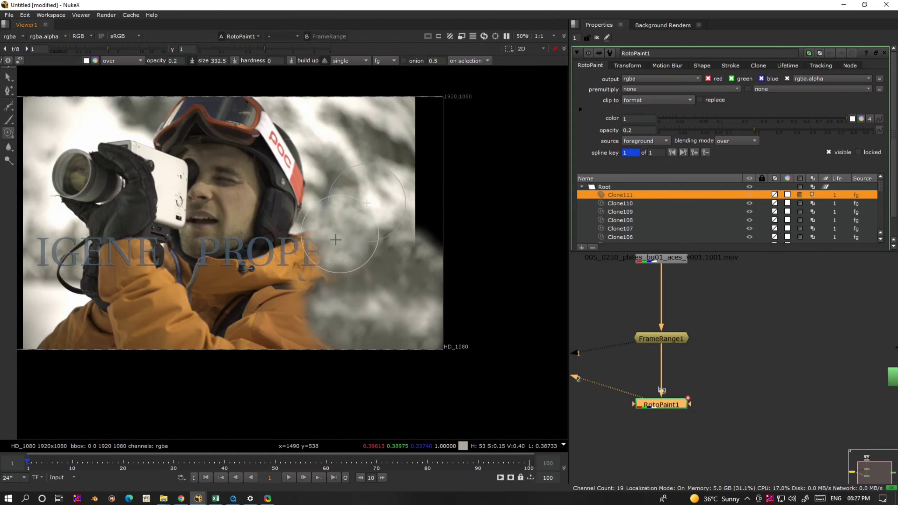
{"action": "scroll", "coordinate": [423, 353], "scroll_direction": "up", "scroll_amount": 3}
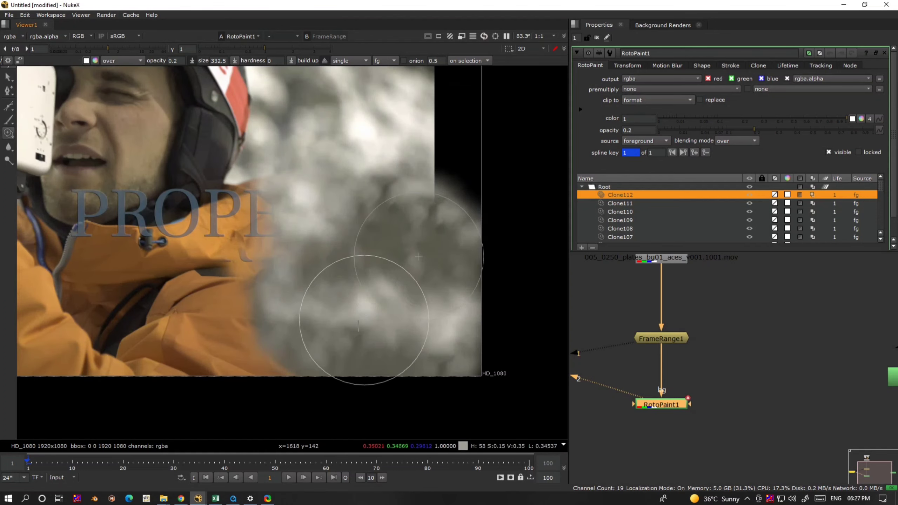
{"action": "left_click", "coordinate": [367, 261]}
{"action": "left_click", "coordinate": [349, 262]}
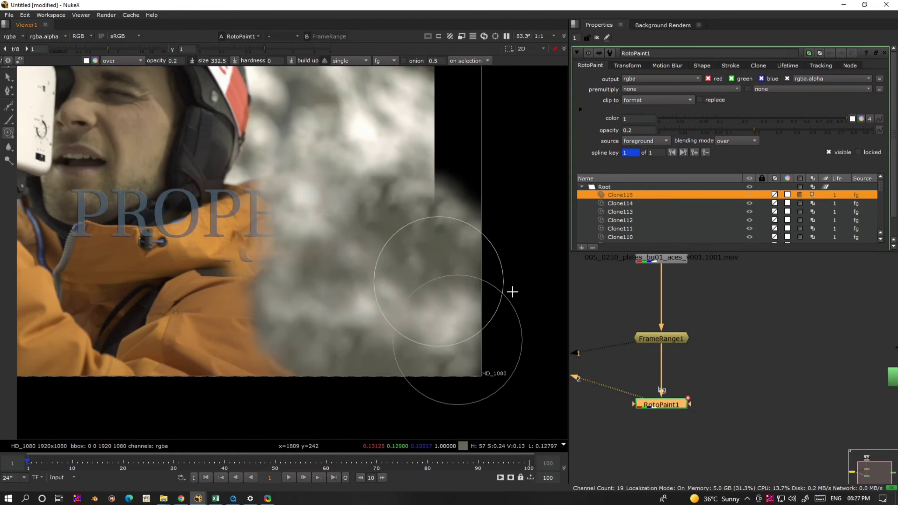
Compare the FrameRange1 plate with the RotoPaint1 result in the viewer
{"action": "left_click", "coordinate": [677, 341]}
{"action": "key", "text": "1"}
{"action": "left_click", "coordinate": [677, 407]}
{"action": "key", "text": "2"}
{"action": "key", "text": "1"}
{"action": "key", "text": "2"}
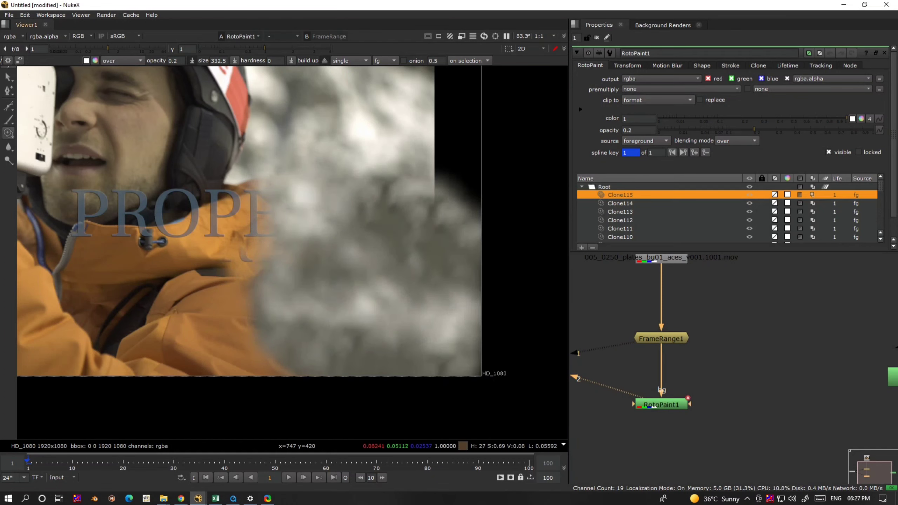
Switch to the Eraser with opacity 0.3, size 143 and hardness 0, and compare the plate with the painted result
{"action": "left_click_drag", "start_coordinate": [10, 122], "coordinate": [29, 134]}
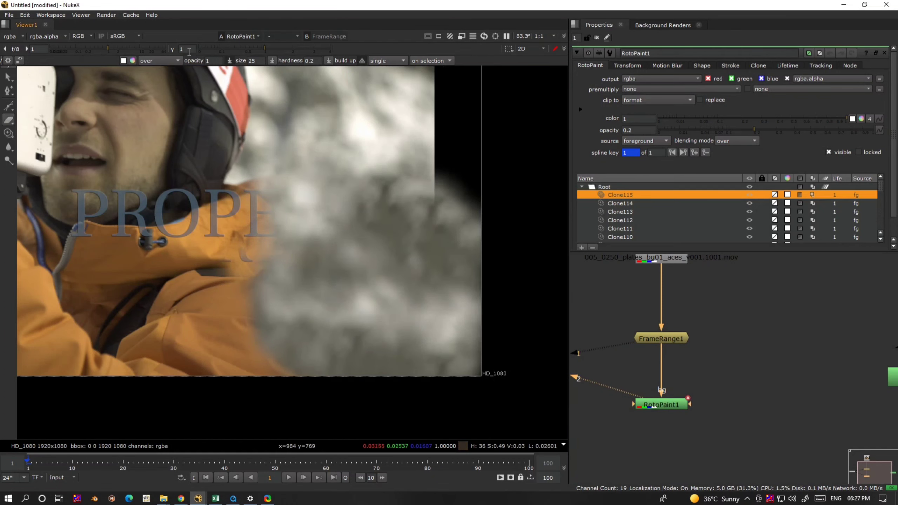
{"action": "double_click", "coordinate": [214, 60]}
{"action": "mouse_move", "coordinate": [432, 259]}
{"action": "left_mouse_down", "text": "shift"}
{"action": "mouse_move", "coordinate": [459, 255]}
{"action": "mouse_move", "coordinate": [400, 254]}
{"action": "left_mouse_up", "text": "shift"}
{"action": "scroll", "coordinate": [431, 244], "scroll_direction": "up", "scroll_amount": 4}
{"action": "key", "text": "1"}
{"action": "key", "text": "2"}
{"action": "left_click", "coordinate": [401, 285]}
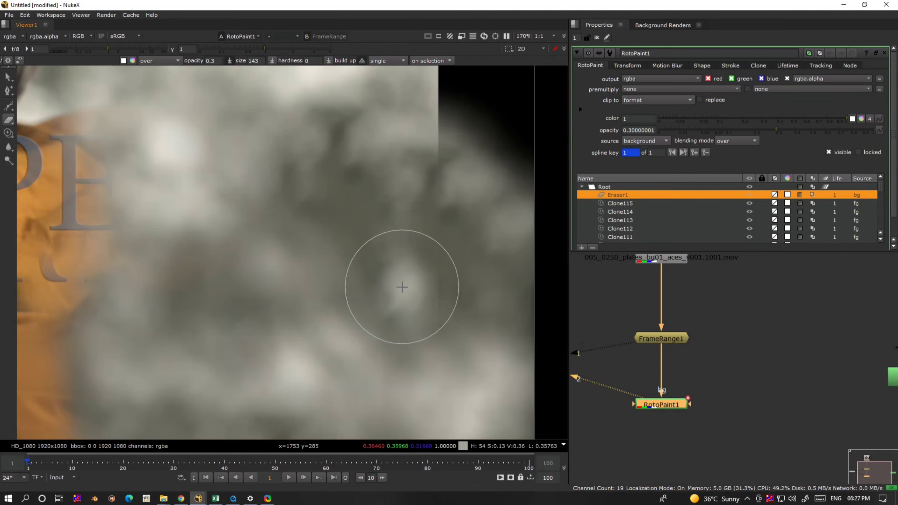
{"action": "scroll", "coordinate": [401, 287], "scroll_direction": "up", "scroll_amount": 3}
{"action": "key", "text": "ctrl+z"}
{"action": "key", "text": "1"}
{"action": "key", "text": "2"}
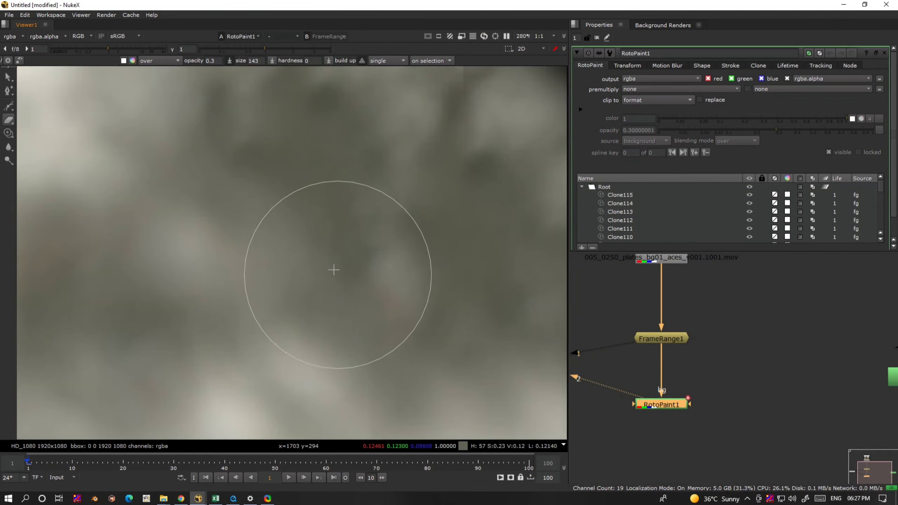
{"action": "left_click", "coordinate": [403, 315]}
{"action": "key", "text": "ctrl+z"}
Lightly erase the clone paint on the bright background near the plate's outer edge, above the dark trees
{"action": "scroll", "coordinate": [402, 261], "scroll_direction": "down", "scroll_amount": 4}
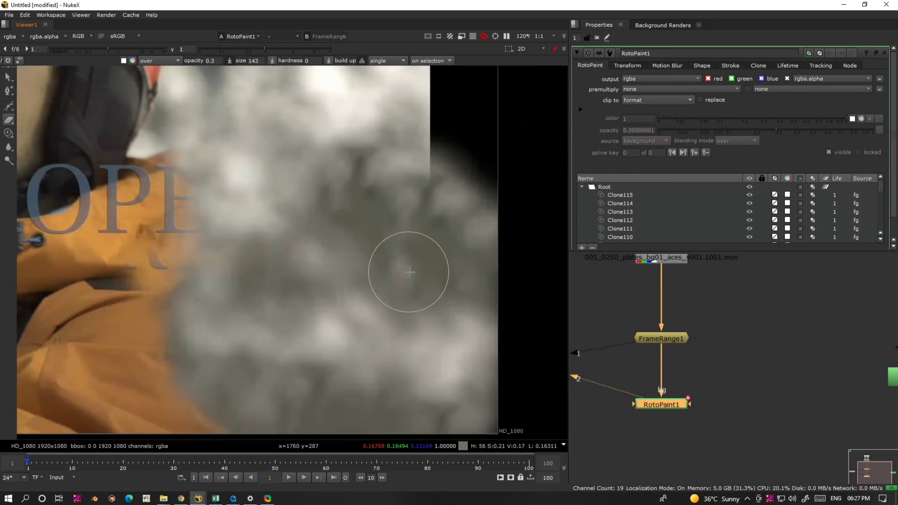
{"action": "scroll", "coordinate": [415, 261], "scroll_direction": "up", "scroll_amount": 2}
{"action": "left_click", "coordinate": [410, 186]}
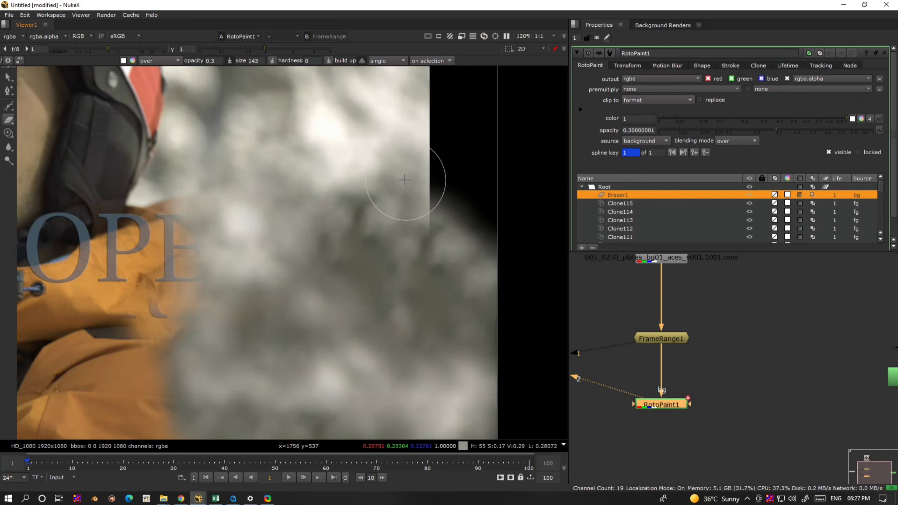
{"action": "left_click", "coordinate": [180, 185]}
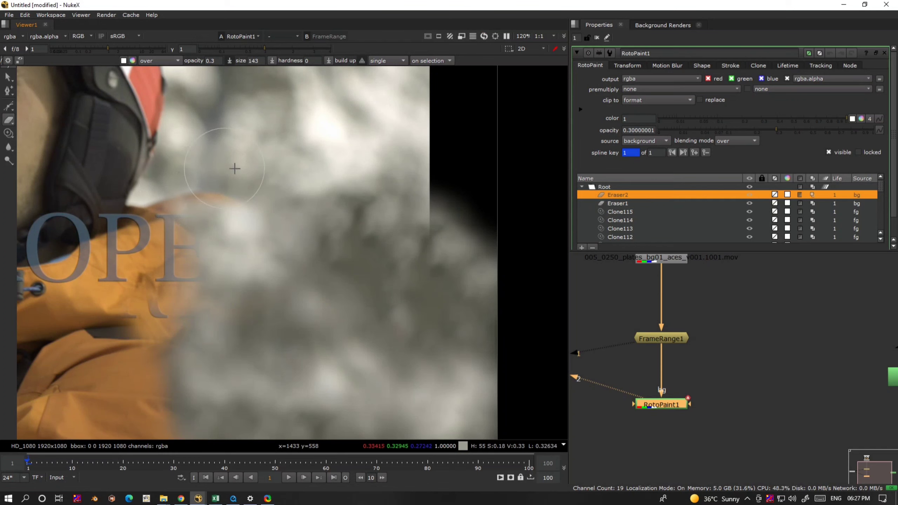
{"action": "scroll", "coordinate": [353, 224], "scroll_direction": "down", "scroll_amount": 2}
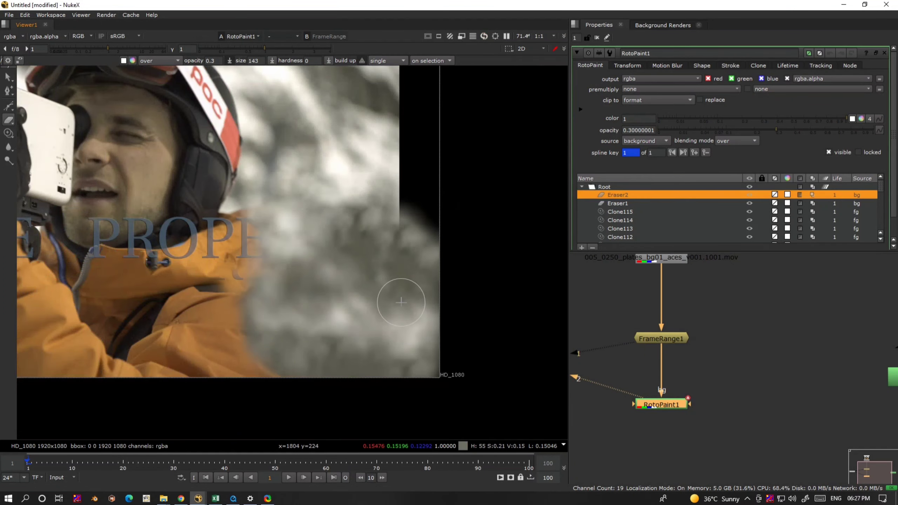
{"action": "key", "text": "ctrl+z"}
{"action": "scroll", "coordinate": [359, 258], "scroll_direction": "up", "scroll_amount": 2}
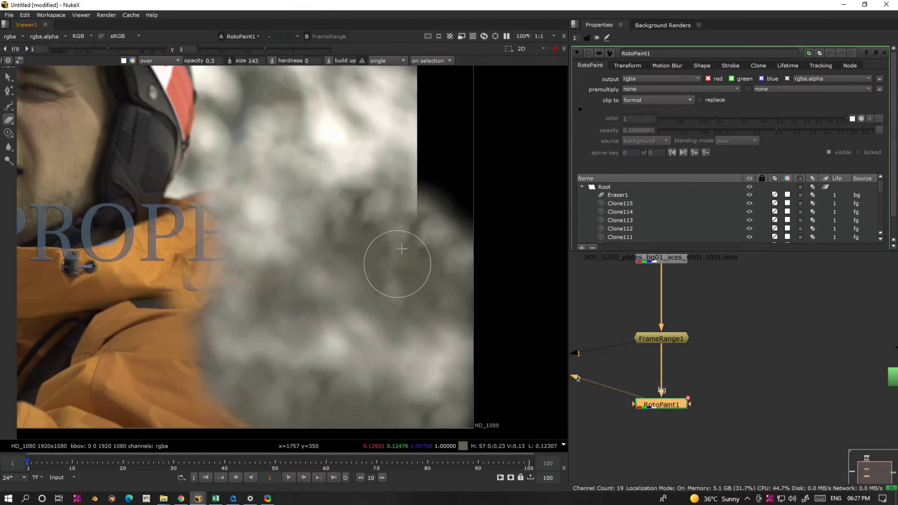
{"action": "scroll", "coordinate": [393, 264], "scroll_direction": "down", "scroll_amount": 2}
{"action": "middle_click_drag", "start_coordinate": [391, 269], "coordinate": [414, 222]}
{"action": "middle_click_drag", "start_coordinate": [254, 275], "coordinate": [364, 278]}
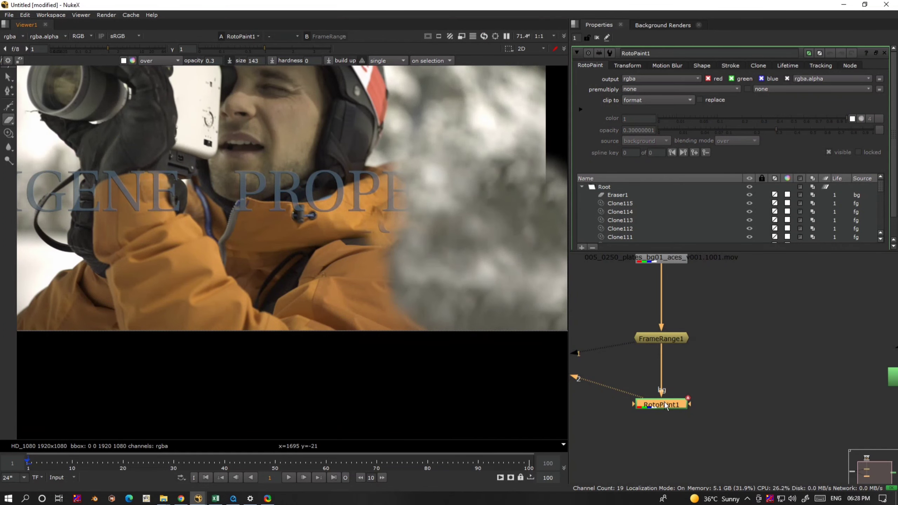
Move RotoPaint1 out beside FrameRange1 and add a FrameHold node after it, holding frame 1
{"action": "middle_click_drag", "start_coordinate": [669, 408], "coordinate": [684, 375]}
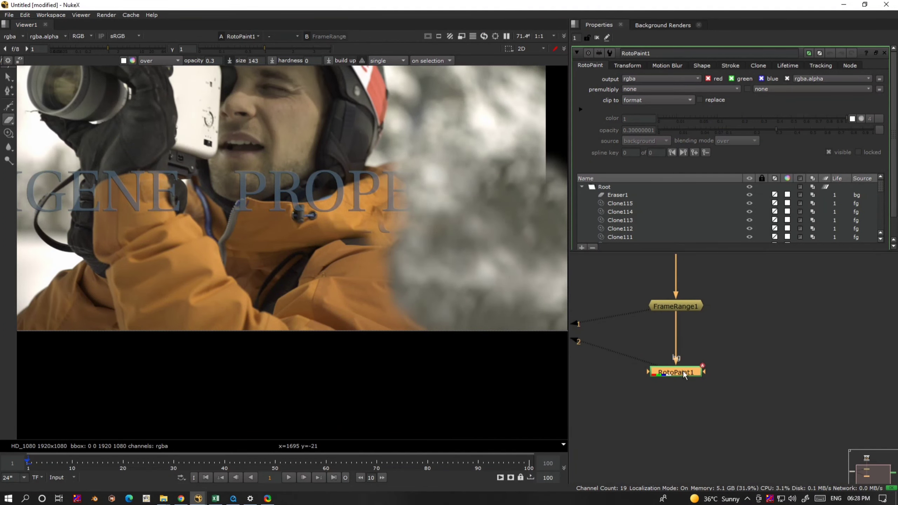
{"action": "middle_click_drag", "start_coordinate": [676, 324], "coordinate": [671, 370]}
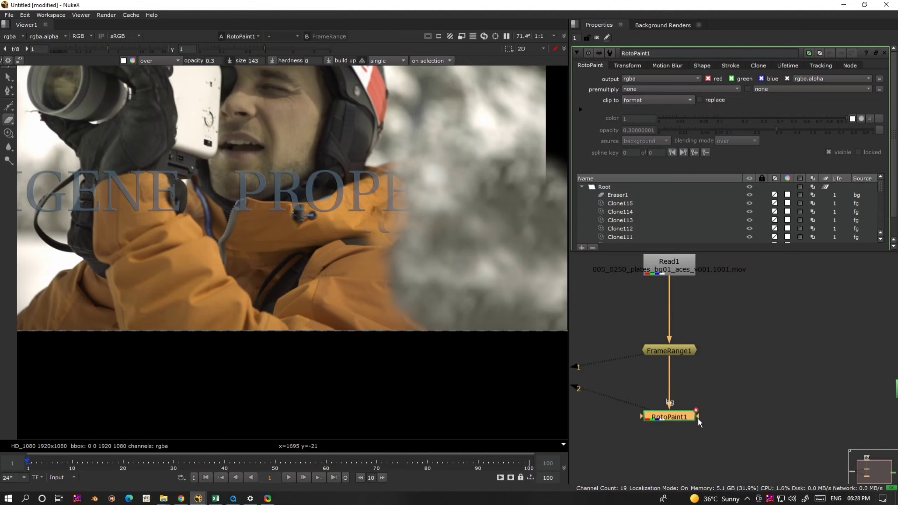
{"action": "left_click_drag", "start_coordinate": [698, 422], "coordinate": [815, 379]}
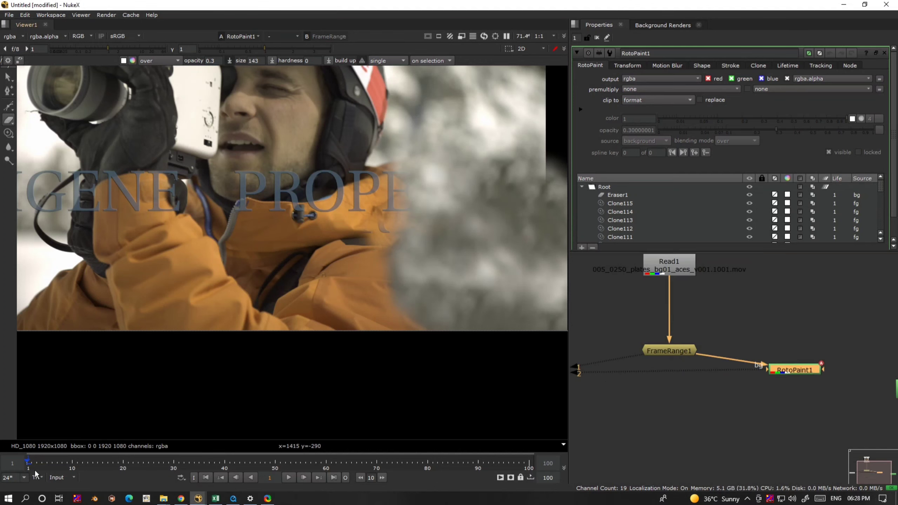
{"action": "key", "text": "Tab"}
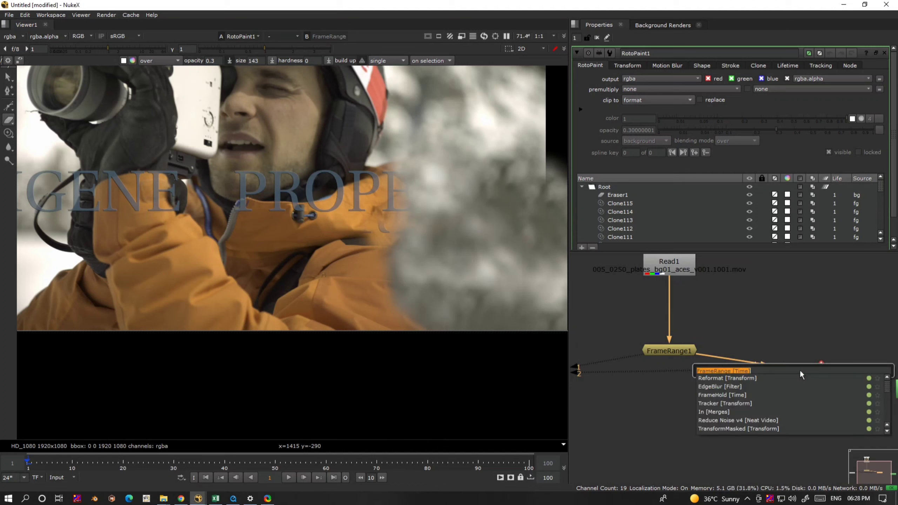
{"action": "type", "text": "fra"}
{"action": "left_click", "coordinate": [727, 388]}
{"action": "key", "text": "Return"}
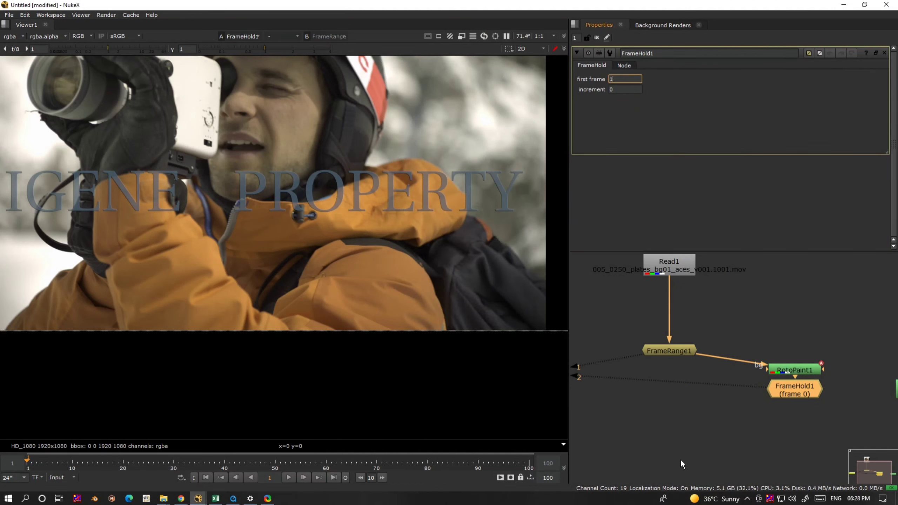
Add a Merge node with FrameRange1 as B and FrameHold1 as A, and show its result in the viewer
{"action": "left_click", "coordinate": [676, 468]}
{"action": "key", "text": "m"}
{"action": "left_click_drag", "start_coordinate": [677, 457], "coordinate": [681, 368]}
{"action": "left_click_drag", "start_coordinate": [664, 444], "coordinate": [793, 392]}
{"action": "left_click_drag", "start_coordinate": [679, 471], "coordinate": [669, 488]}
{"action": "middle_click_drag", "start_coordinate": [682, 447], "coordinate": [689, 361]}
{"action": "left_click_drag", "start_coordinate": [673, 405], "coordinate": [679, 431]}
{"action": "key", "text": "2"}
{"action": "left_click", "coordinate": [649, 444]}
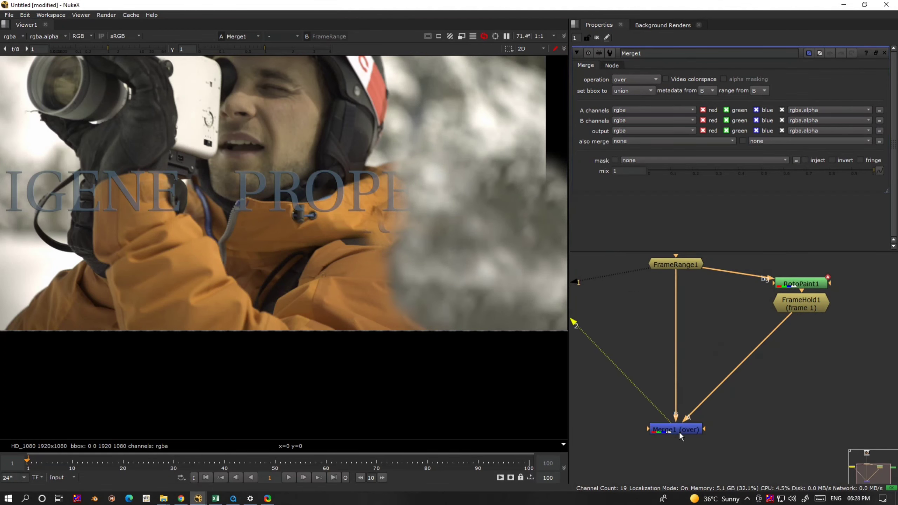
Insert a Roto node between FrameHold1 and Merge1
{"action": "double_click", "coordinate": [811, 303]}
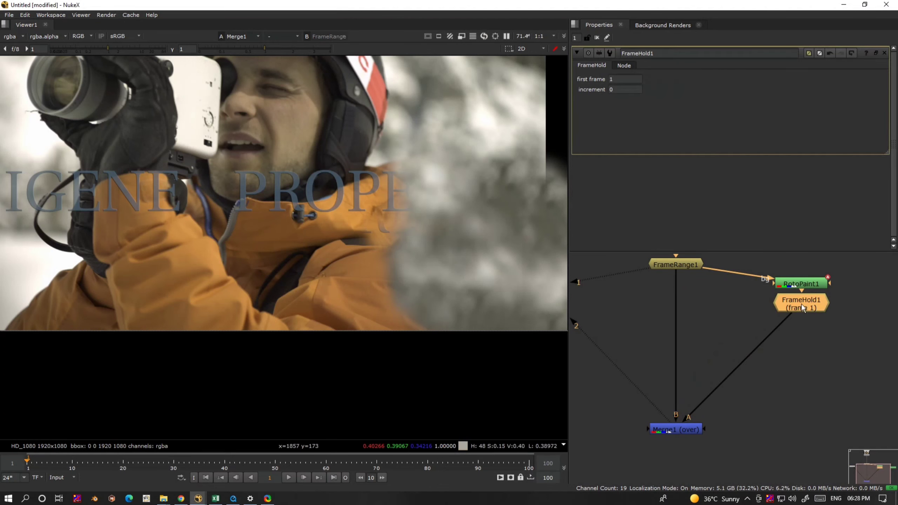
{"action": "key", "text": "o"}
{"action": "left_click_drag", "start_coordinate": [815, 344], "coordinate": [815, 348]}
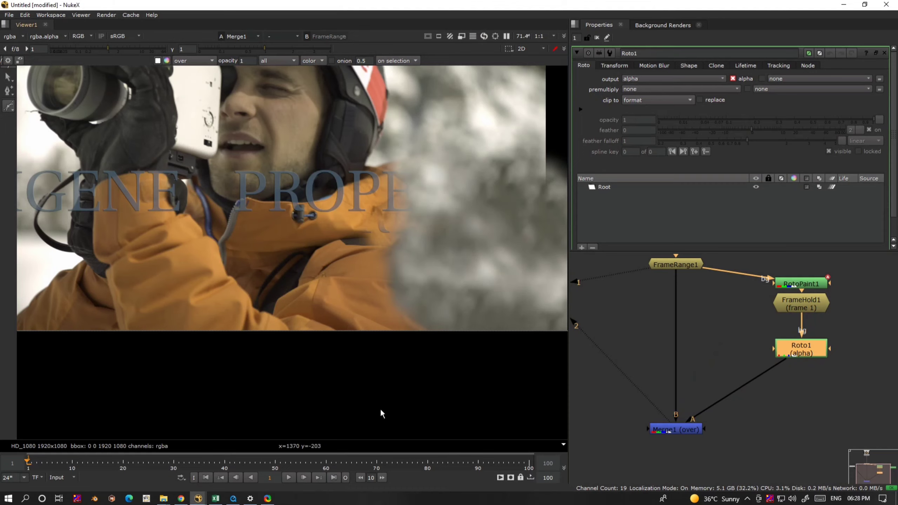
Scrub through the merged shot to examine the held patch, and return to frame 1
{"action": "scroll", "coordinate": [382, 413], "scroll_direction": "down", "scroll_amount": 2}
{"action": "left_click_drag", "start_coordinate": [33, 466], "coordinate": [224, 470]}
{"action": "left_click_drag", "start_coordinate": [290, 482], "coordinate": [155, 479]}
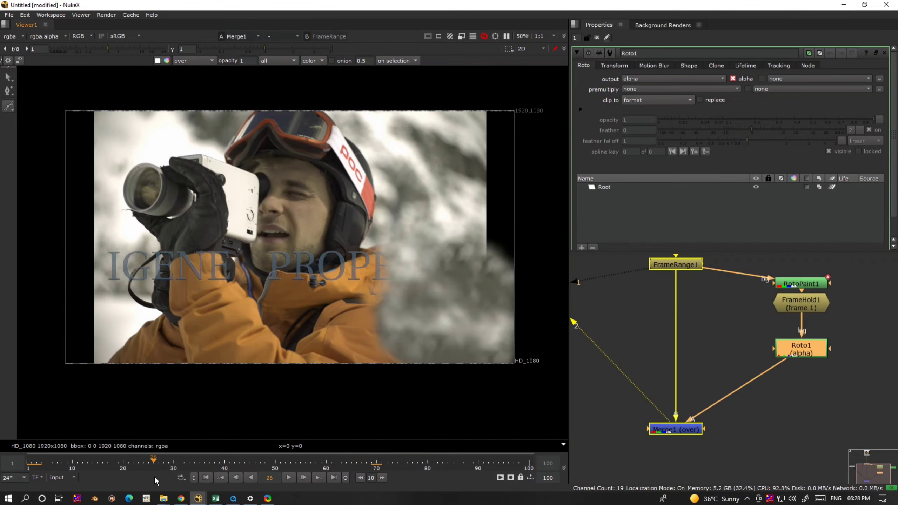
{"action": "key", "text": "Home"}
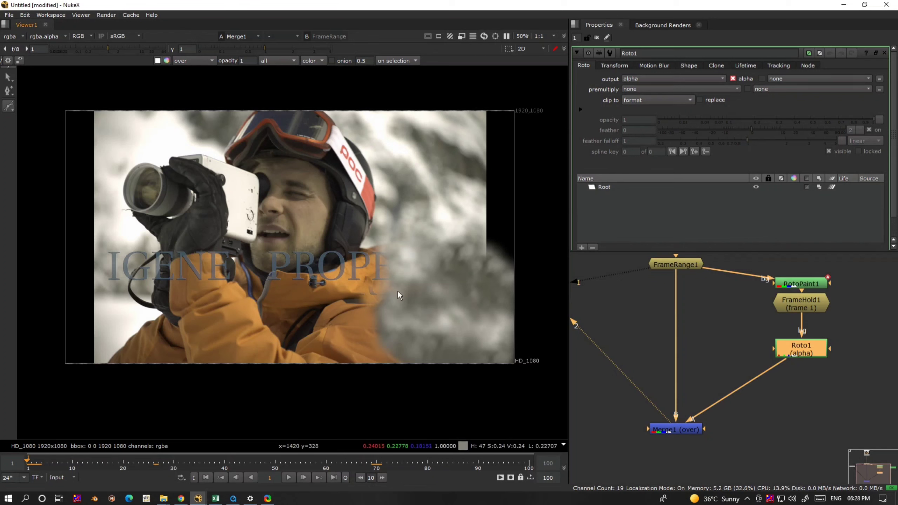
Draw a closed B-spline in Roto1 around the painted snow patch beside the skier, extending past the frame's lower-right corner
{"action": "left_click", "coordinate": [9, 108]}
{"action": "left_click", "coordinate": [27, 125]}
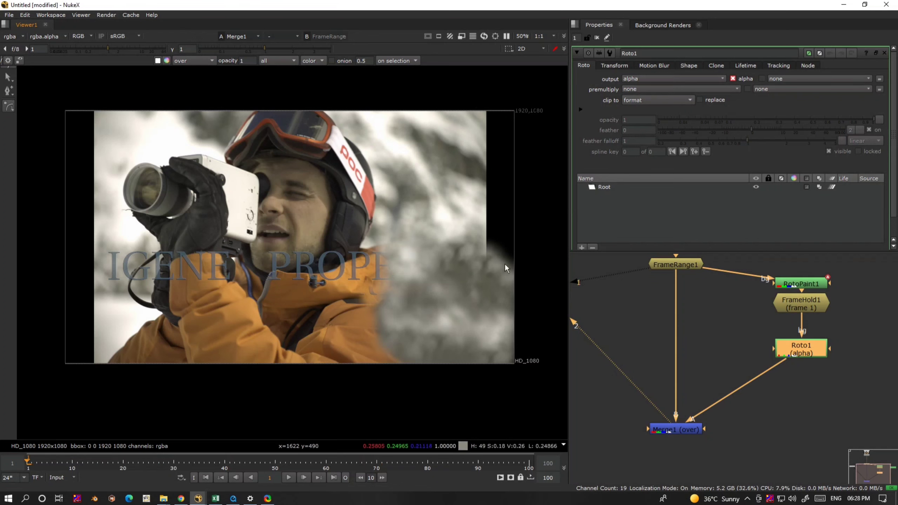
{"action": "left_click", "coordinate": [379, 229]}
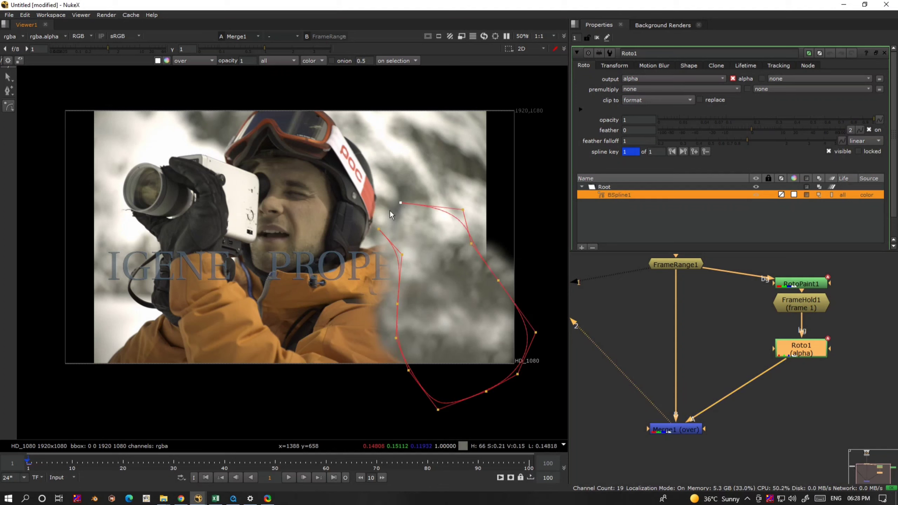
{"action": "left_click", "coordinate": [379, 230]}
Clone more snowy background in RotoPaint1 over the patch's right edge and further left across the skier's shoulder
{"action": "double_click", "coordinate": [807, 288]}
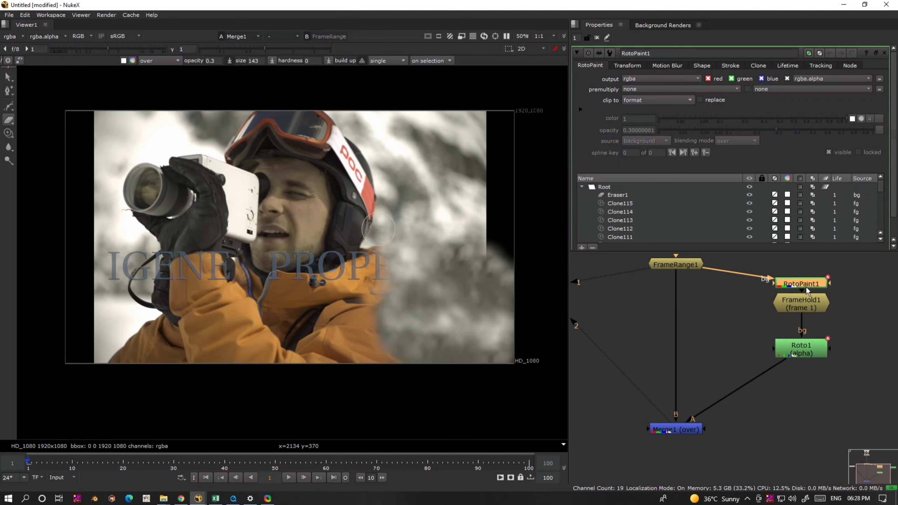
{"action": "left_click", "coordinate": [8, 133]}
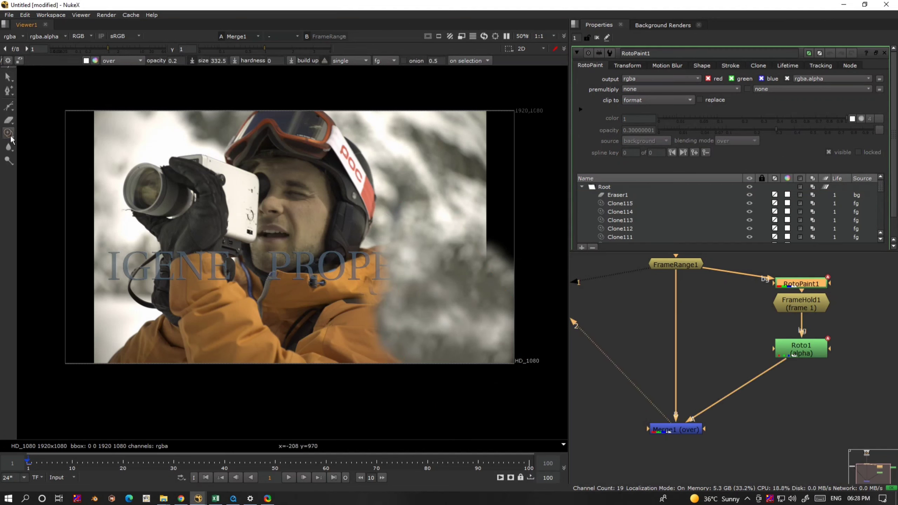
{"action": "left_click_drag", "start_coordinate": [484, 226], "coordinate": [512, 296]}
{"action": "left_click", "coordinate": [497, 275]}
{"action": "left_click_drag", "start_coordinate": [486, 226], "coordinate": [488, 235]}
{"action": "left_click", "coordinate": [488, 237]}
{"action": "mouse_move", "coordinate": [379, 258]}
{"action": "left_mouse_down"}
{"action": "mouse_move", "coordinate": [392, 349]}
{"action": "mouse_move", "coordinate": [405, 341]}
{"action": "left_mouse_up"}
{"action": "left_click", "coordinate": [403, 375]}
{"action": "left_click", "coordinate": [392, 372]}
{"action": "left_click", "coordinate": [386, 370]}
{"action": "left_click", "coordinate": [393, 351]}
Show Roto1 in the viewer and feather all points of BSpline1 outward
{"action": "left_click", "coordinate": [787, 354]}
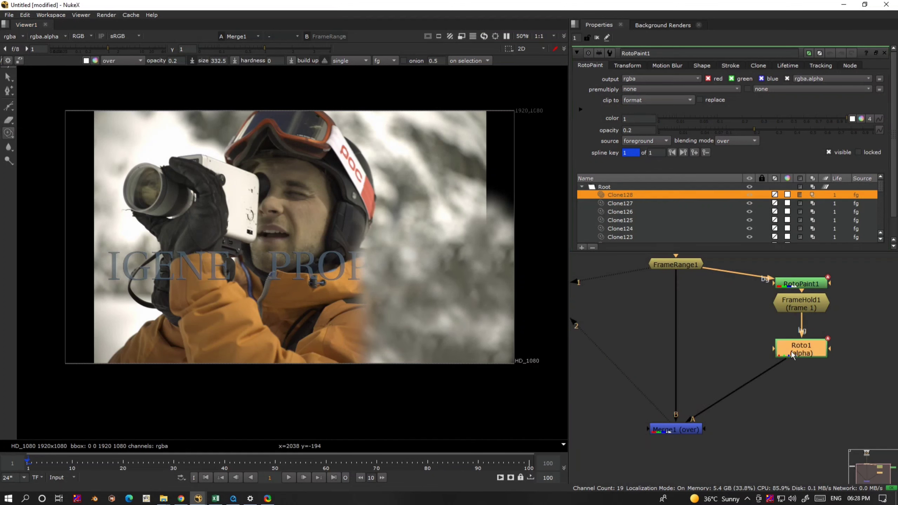
{"action": "key", "text": "2"}
{"action": "double_click", "coordinate": [782, 351]}
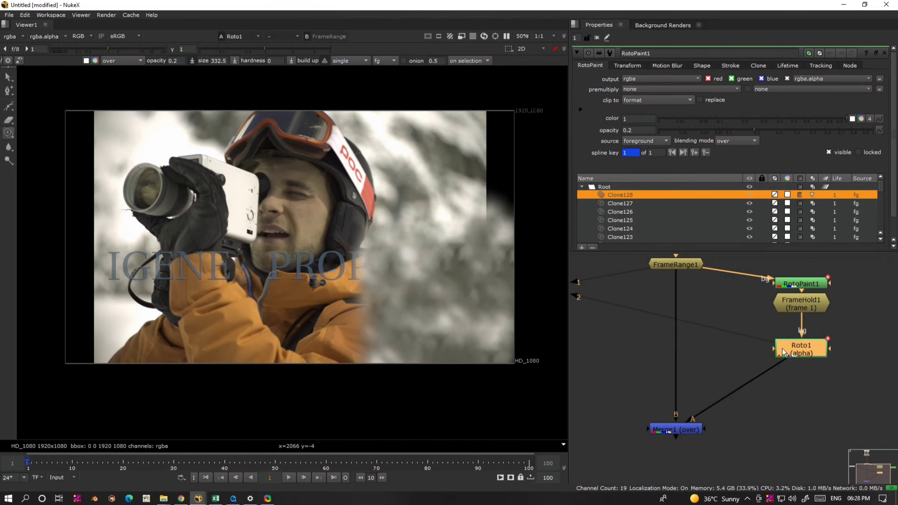
{"action": "left_click", "coordinate": [497, 279]}
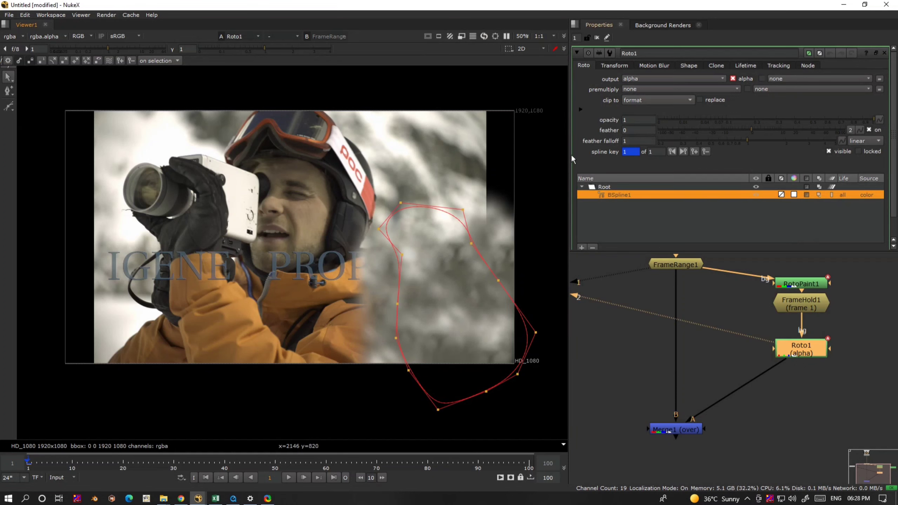
{"action": "left_click_drag", "start_coordinate": [547, 219], "coordinate": [324, 500]}
{"action": "key", "text": "e"}
{"action": "key", "text": "e"}
{"action": "key", "text": "e"}
{"action": "key", "text": "e"}
{"action": "key", "text": "e"}
{"action": "key", "text": "e"}
{"action": "key", "text": "e"}
{"action": "key", "text": "e"}
{"action": "key", "text": "e"}
{"action": "key", "text": "e"}
{"action": "key", "text": "e"}
{"action": "key", "text": "e"}
{"action": "key", "text": "e"}
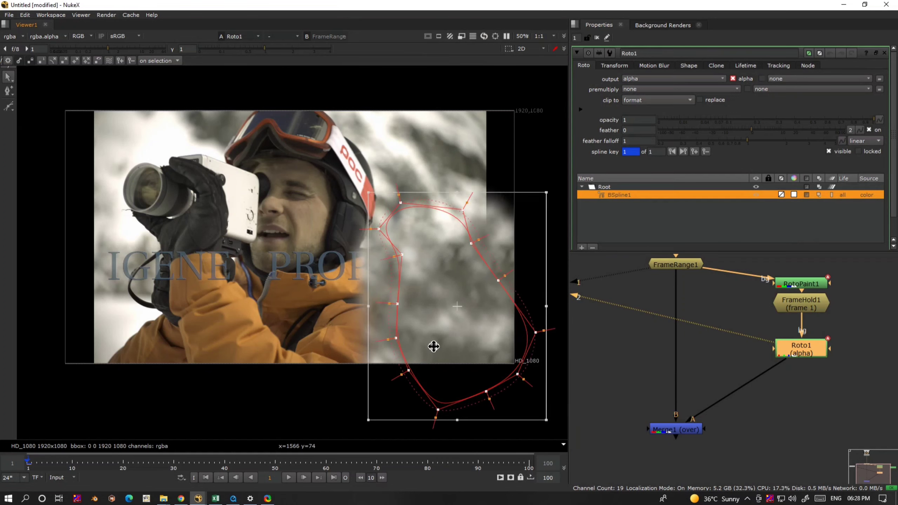
Reshape BSpline1 by moving its left-side points away from the helmet and its lower-right point outward
{"action": "left_click", "coordinate": [334, 305]}
{"action": "scroll", "coordinate": [366, 220], "scroll_direction": "up", "scroll_amount": 5}
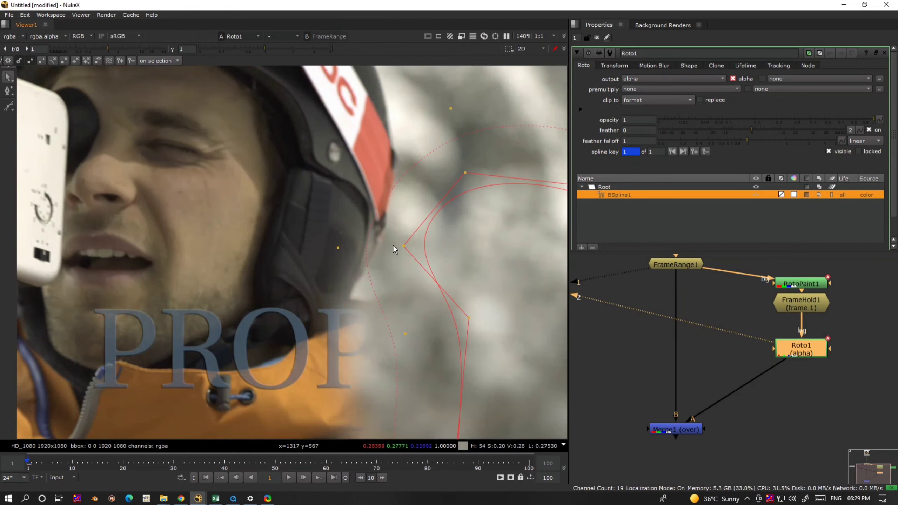
{"action": "left_click_drag", "start_coordinate": [403, 246], "coordinate": [452, 282]}
{"action": "scroll", "coordinate": [474, 275], "scroll_direction": "down", "scroll_amount": 1}
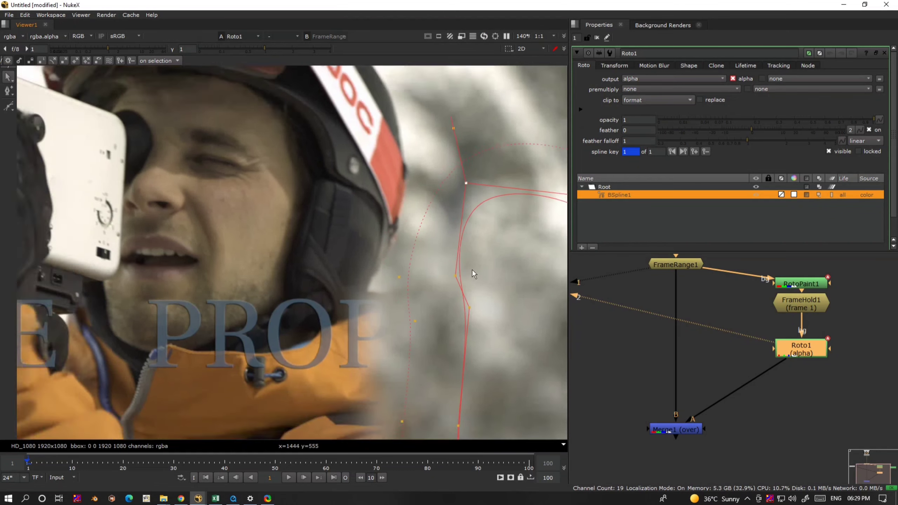
{"action": "scroll", "coordinate": [474, 274], "scroll_direction": "down", "scroll_amount": 3}
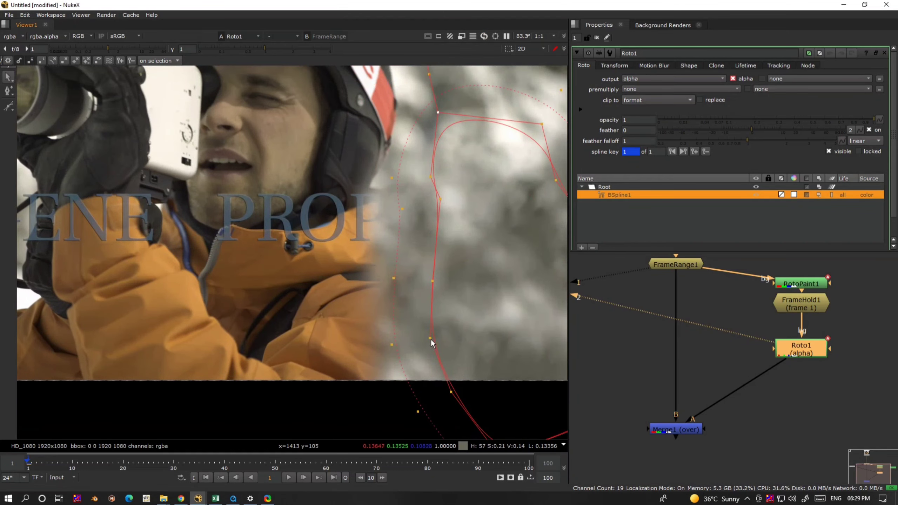
{"action": "scroll", "coordinate": [425, 231], "scroll_direction": "down", "scroll_amount": 2}
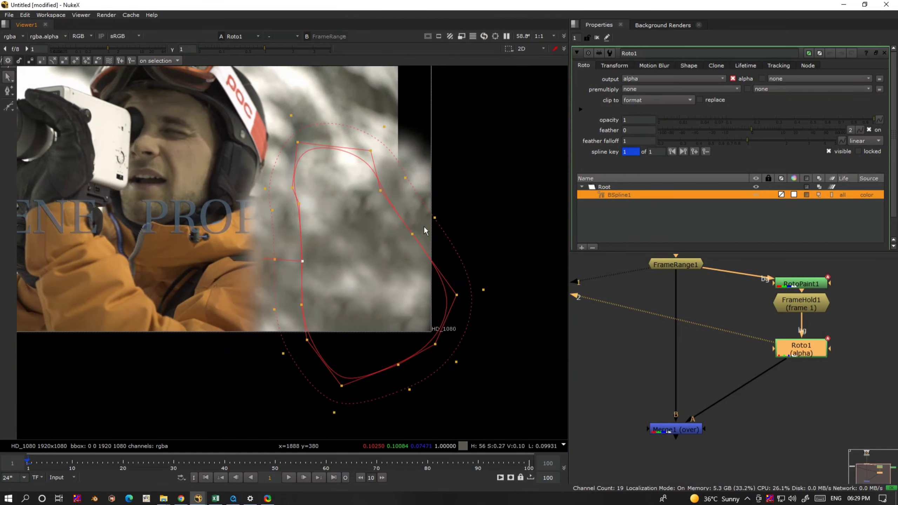
{"action": "left_click_drag", "start_coordinate": [437, 345], "coordinate": [455, 357]}
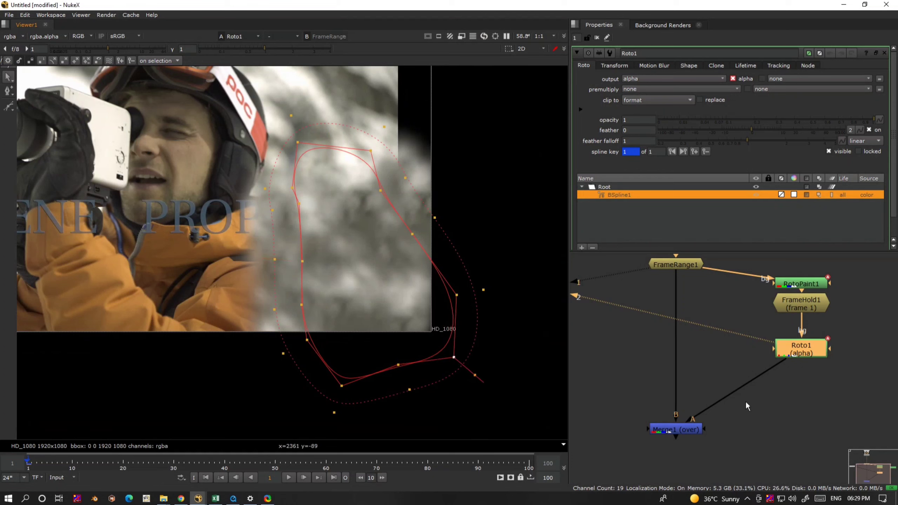
Set Roto1's premultiply to rgba and check the cut-out patch without the overlay
{"action": "left_click", "coordinate": [638, 90]}
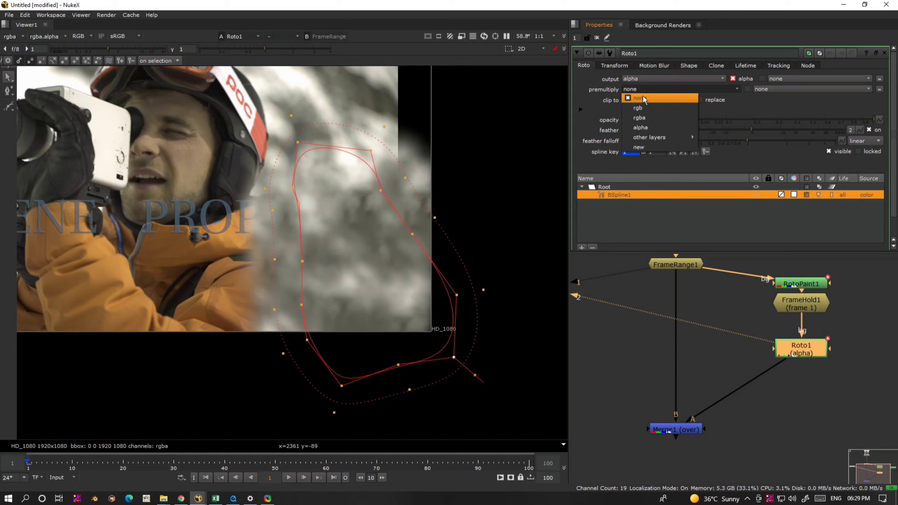
{"action": "left_click", "coordinate": [650, 120]}
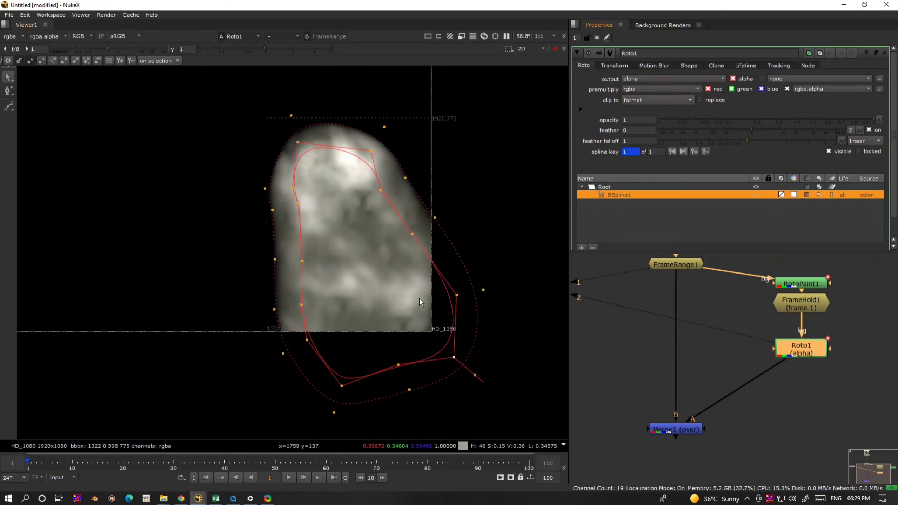
{"action": "scroll", "coordinate": [384, 262], "scroll_direction": "down", "scroll_amount": 2}
{"action": "key", "text": "o"}
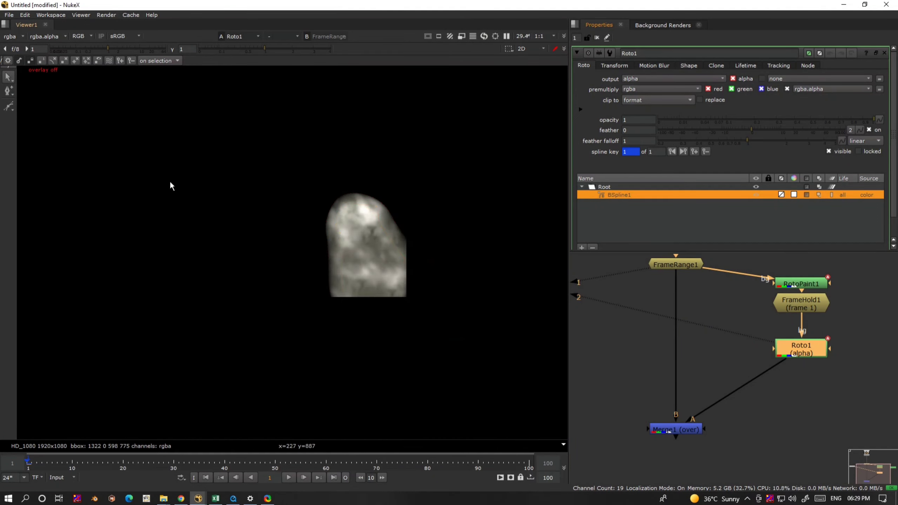
{"action": "key", "text": "o"}
Show Merge1 in the viewer, scrub the shot to examine the masked patch, and return to frame 1
{"action": "left_click", "coordinate": [689, 431]}
{"action": "key", "text": "2"}
{"action": "scroll", "coordinate": [267, 243], "scroll_direction": "up", "scroll_amount": 2}
{"action": "left_click", "coordinate": [68, 462]}
{"action": "left_click_drag", "start_coordinate": [73, 466], "coordinate": [295, 462]}
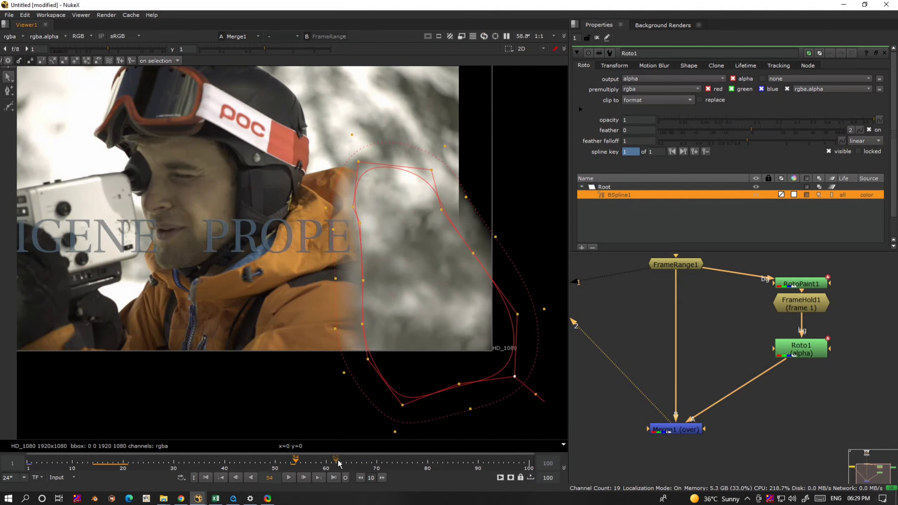
{"action": "key", "text": "Home"}
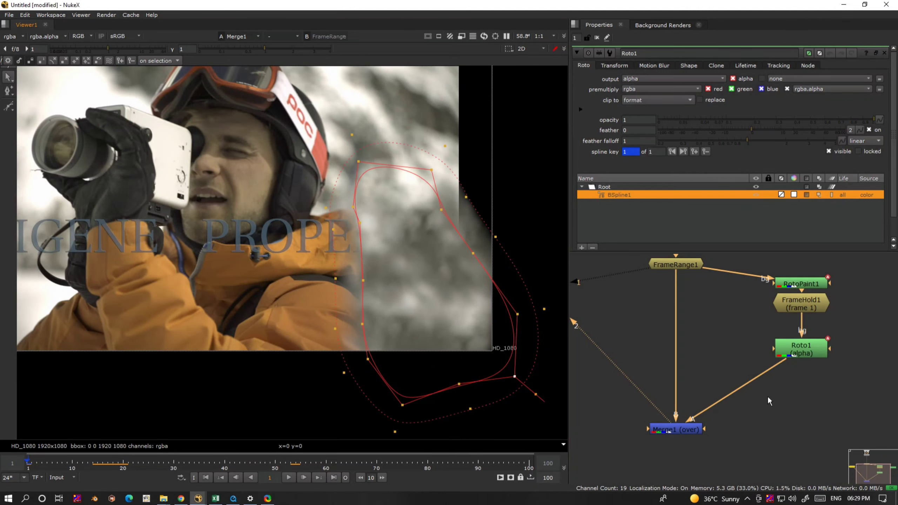
{"action": "scroll", "coordinate": [467, 249], "scroll_direction": "down", "scroll_amount": 3}
{"action": "scroll", "coordinate": [448, 180], "scroll_direction": "up", "scroll_amount": 5}
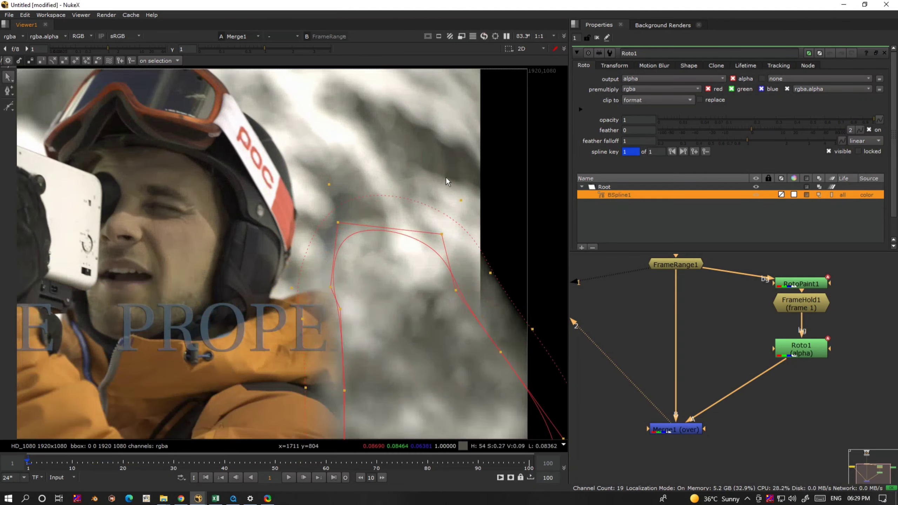
Add an unconnected Tracker node in the free space beside Read1
{"action": "middle_click_drag", "start_coordinate": [766, 260], "coordinate": [771, 427]}
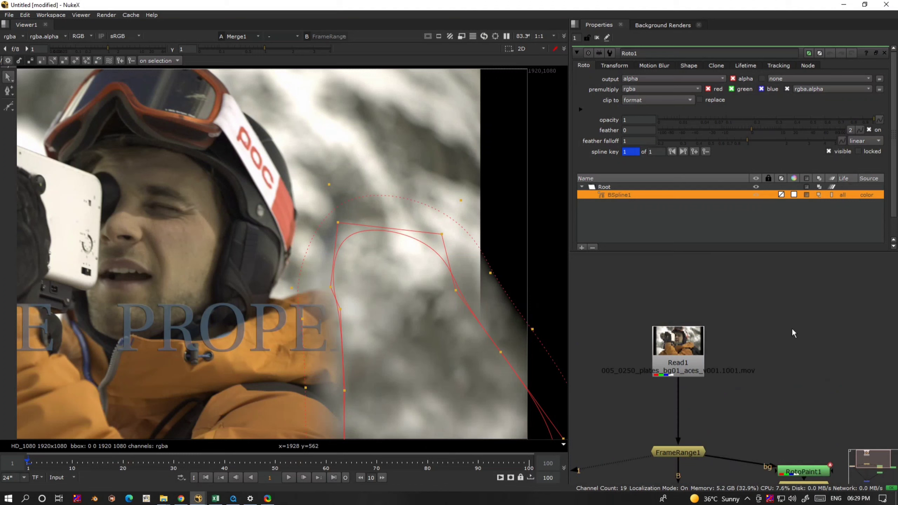
{"action": "key", "text": "Tab"}
{"action": "type", "text": "track"}
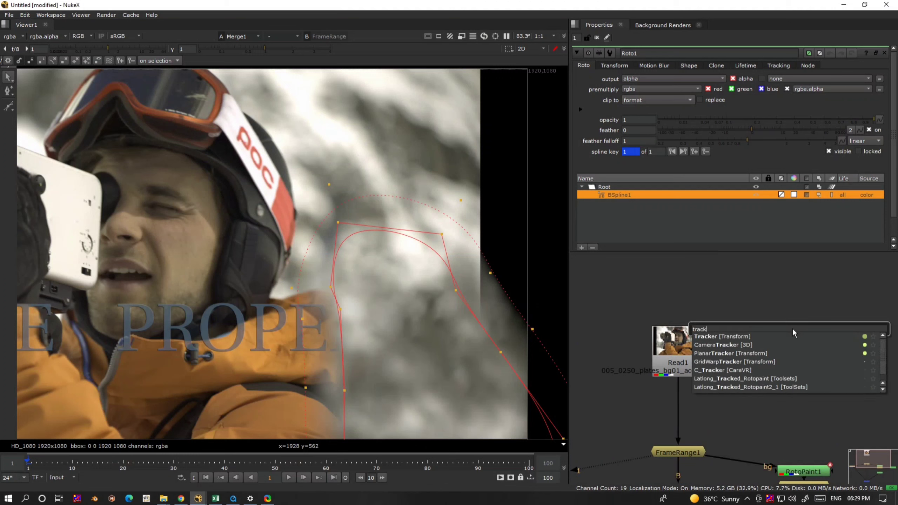
{"action": "left_click", "coordinate": [734, 336]}
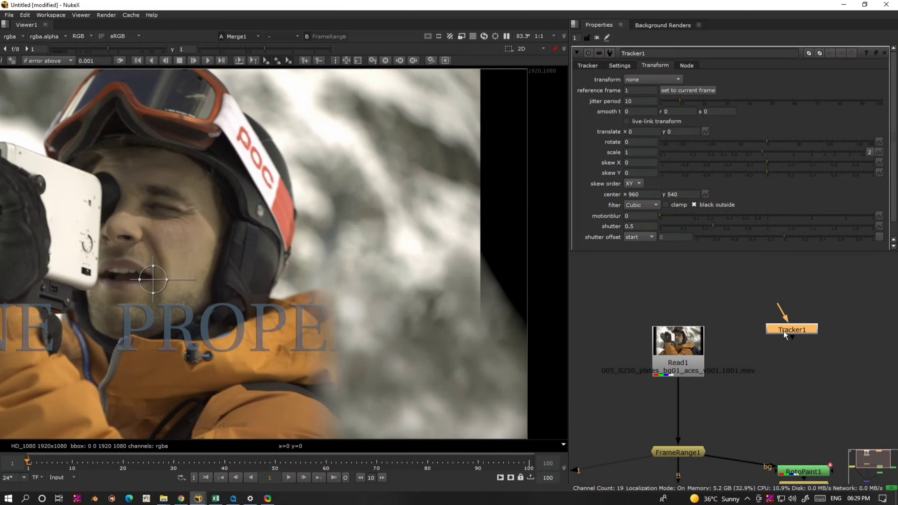
Add a Sharpen node fed by Read1 and set its size to 30
{"action": "key", "text": "Tab"}
{"action": "type", "text": "sharpen"}
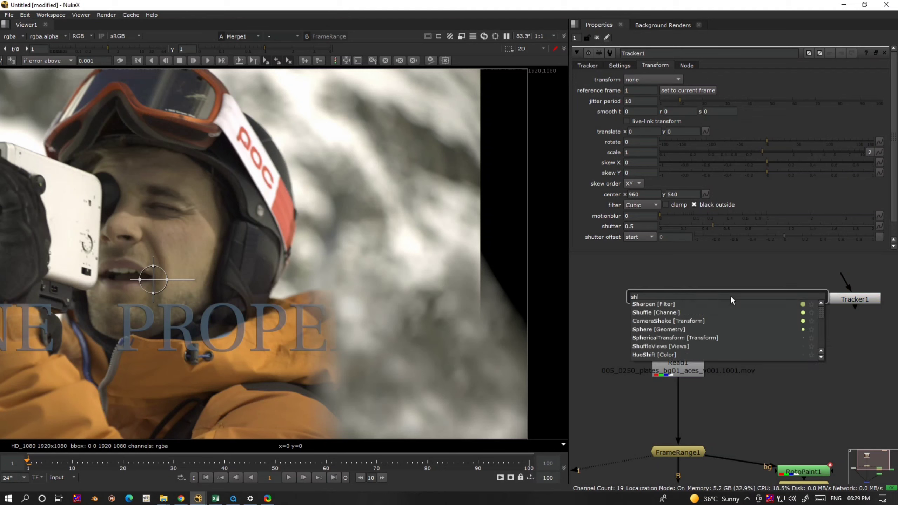
{"action": "key", "text": "Return"}
{"action": "left_click_drag", "start_coordinate": [742, 291], "coordinate": [692, 345]}
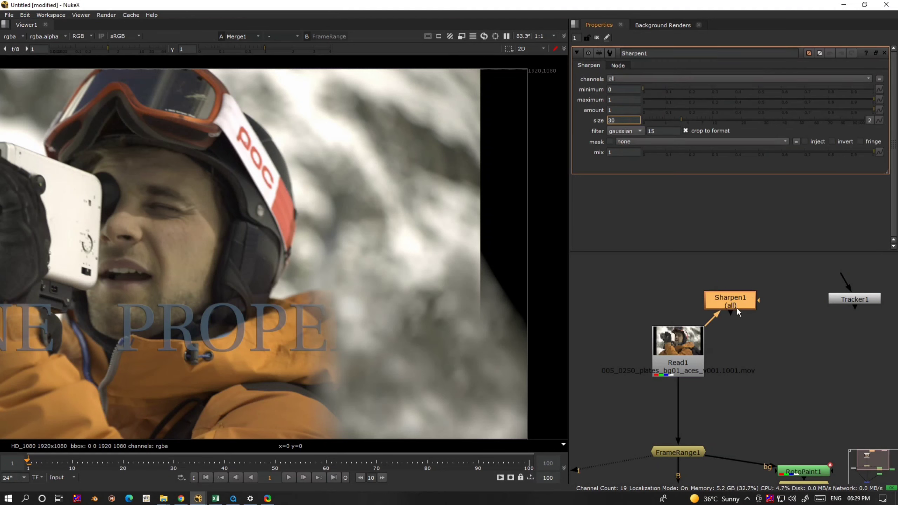
{"action": "left_click", "coordinate": [761, 334]}
Show Sharpen1 in the viewer and connect Tracker1's input to it
{"action": "left_click", "coordinate": [728, 301]}
{"action": "key", "text": "1"}
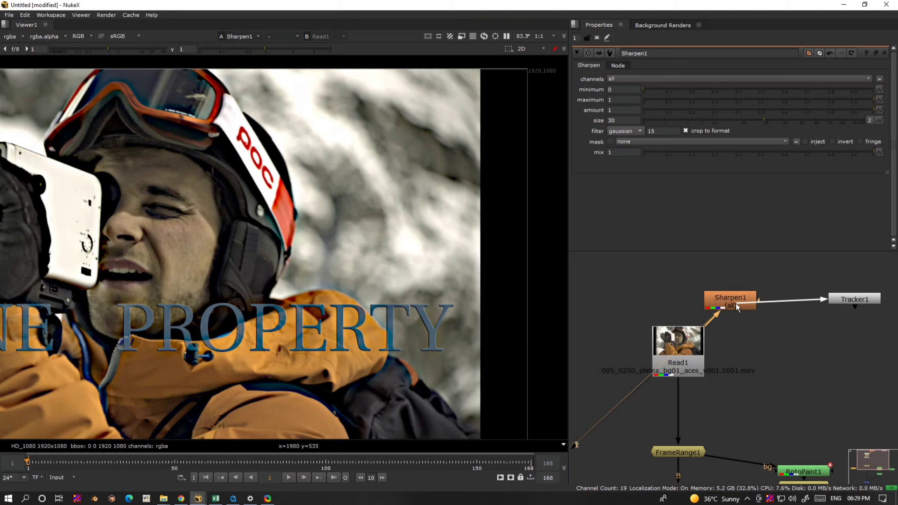
{"action": "left_click_drag", "start_coordinate": [862, 293], "coordinate": [863, 303]}
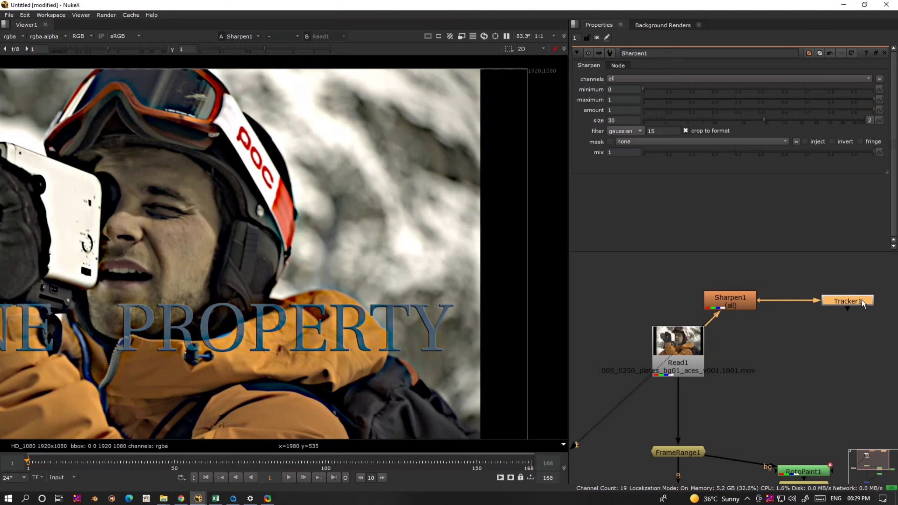
Add a track point in Tracker1 on the snowy background beside the helmet, and track it forward to frame 17
{"action": "double_click", "coordinate": [863, 302]}
{"action": "left_click", "coordinate": [386, 220], "text": "ctrl+alt"}
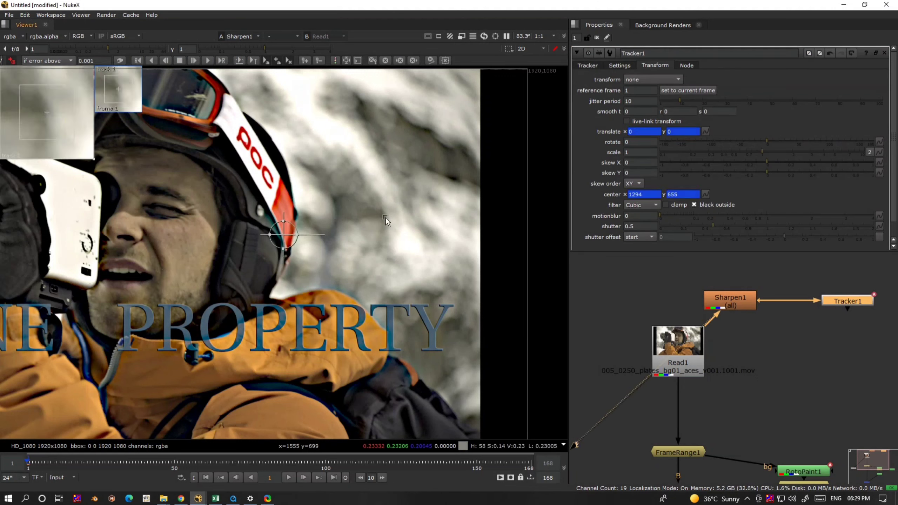
{"action": "left_click", "coordinate": [595, 66]}
{"action": "mouse_move", "coordinate": [401, 228]}
{"action": "left_mouse_down"}
{"action": "mouse_move", "coordinate": [427, 260]}
{"action": "mouse_move", "coordinate": [401, 229]}
{"action": "left_mouse_up"}
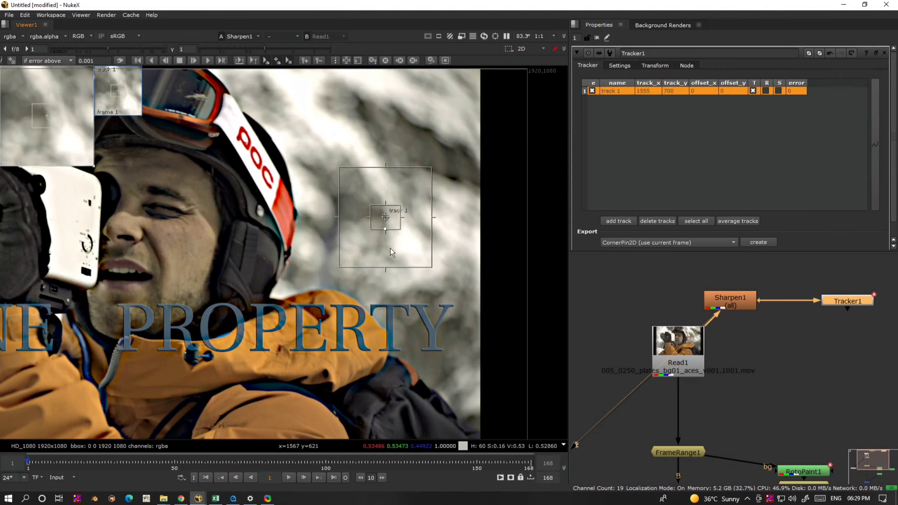
{"action": "left_click", "coordinate": [209, 59]}
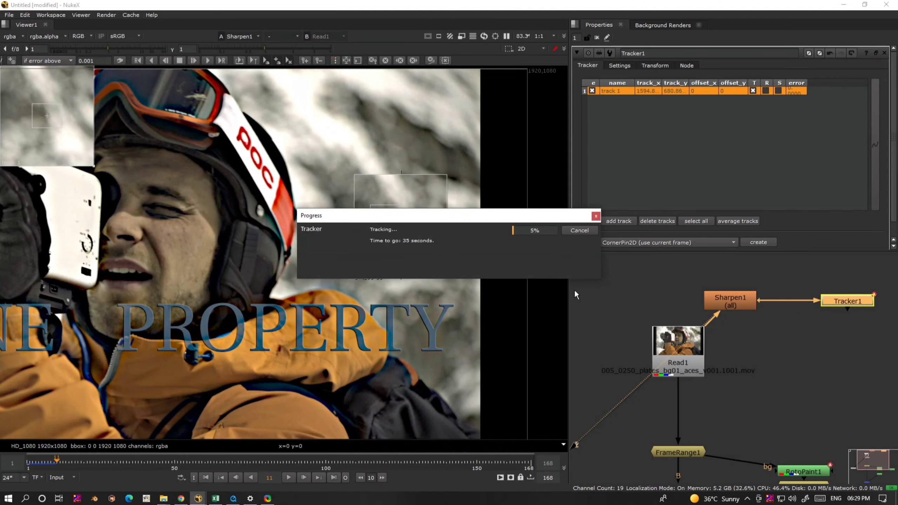
{"action": "left_click", "coordinate": [566, 230]}
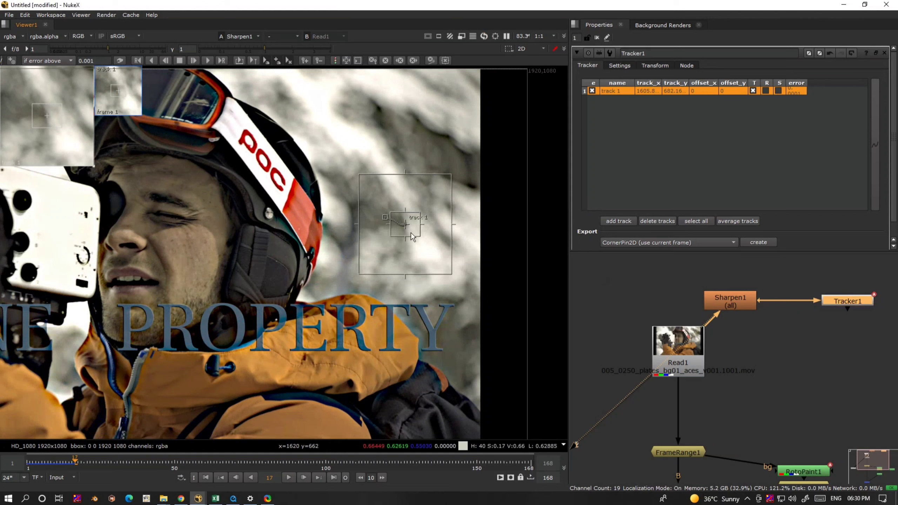
Reconnect Sharpen1's input from Read1 to FrameRange1 and move the node down beside it
{"action": "scroll", "coordinate": [708, 349], "scroll_direction": "down", "scroll_amount": 2}
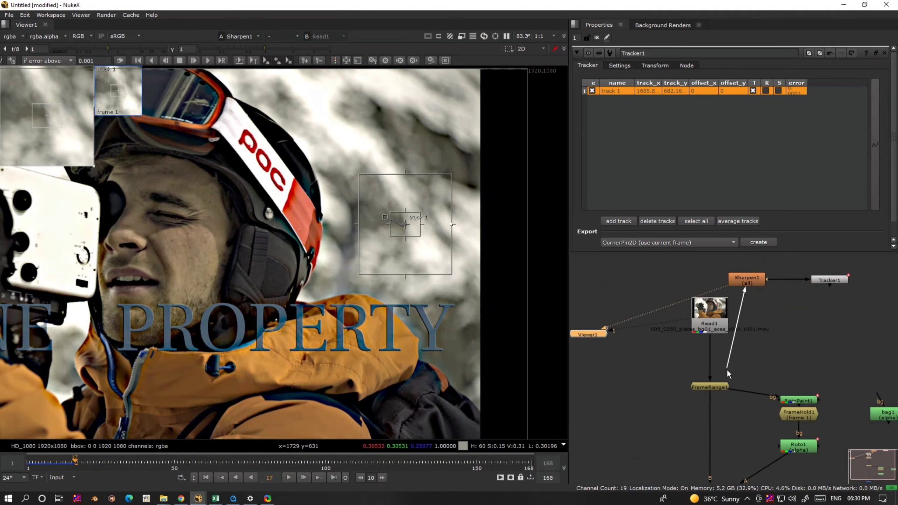
{"action": "left_click_drag", "start_coordinate": [727, 370], "coordinate": [718, 386]}
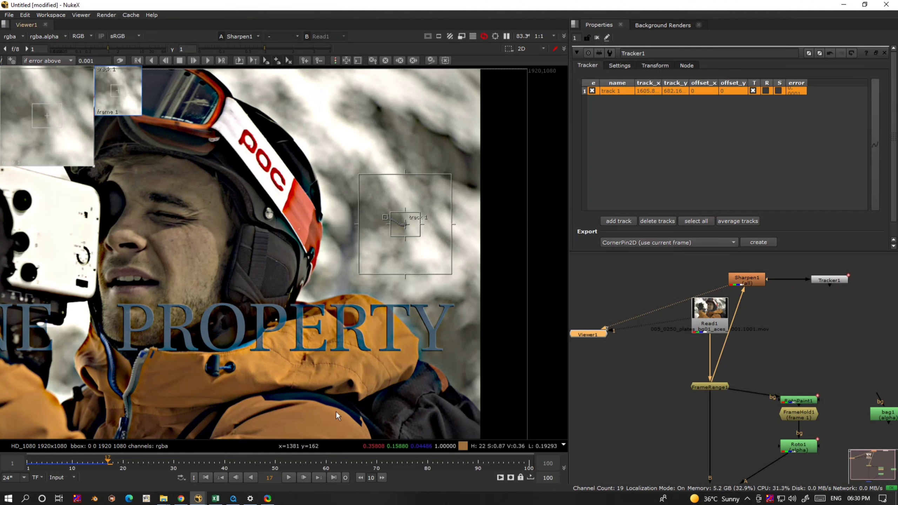
{"action": "left_click_drag", "start_coordinate": [745, 280], "coordinate": [770, 351]}
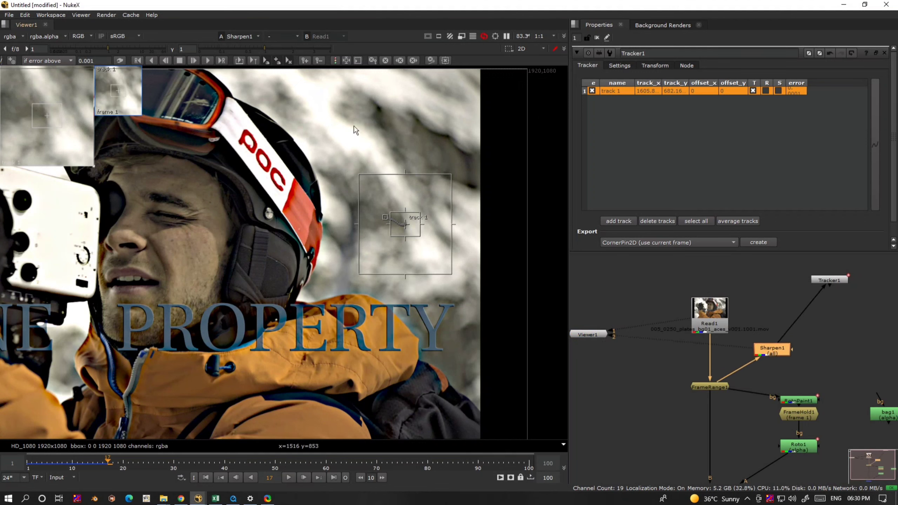
Track the point forward from frame 17 to frame 100, and show Read1 in the viewer
{"action": "left_click", "coordinate": [210, 59]}
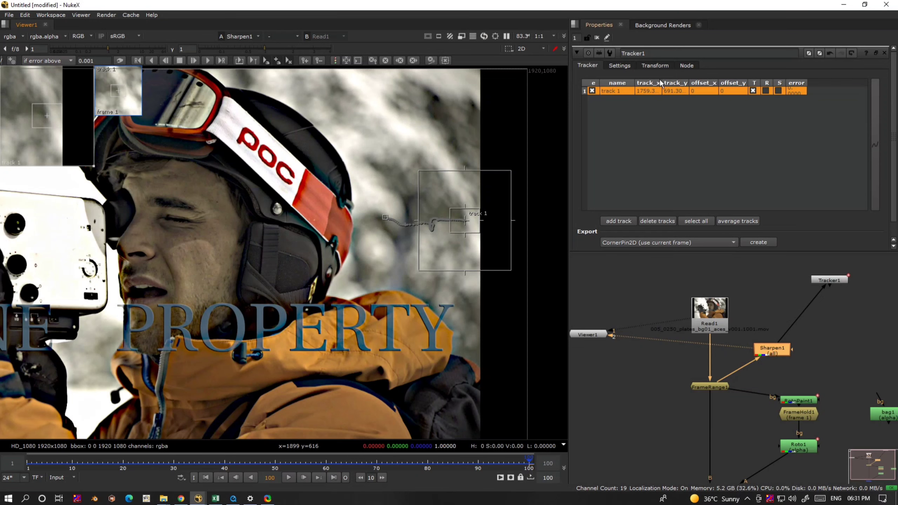
{"action": "scroll", "coordinate": [427, 305], "scroll_direction": "down", "scroll_amount": 1}
{"action": "middle_click_drag", "start_coordinate": [427, 304], "coordinate": [481, 270]}
{"action": "left_click", "coordinate": [725, 342]}
{"action": "key", "text": "1"}
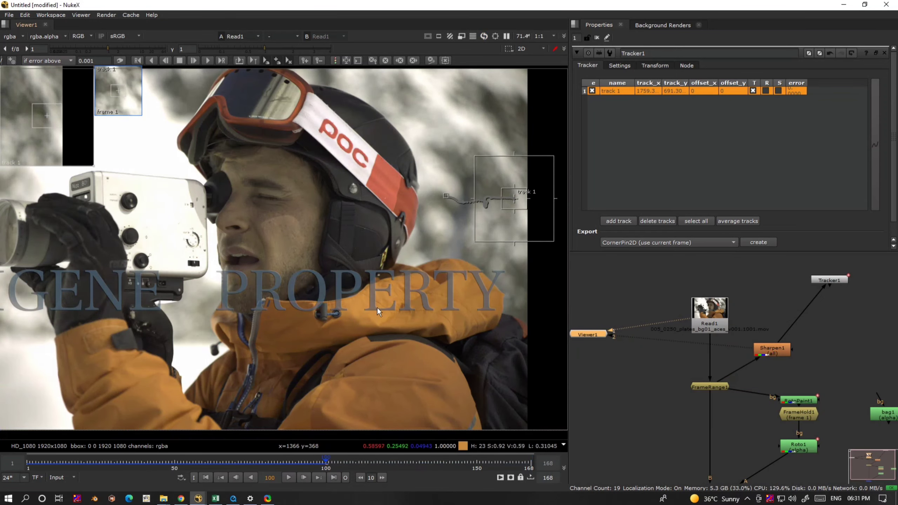
Play back and scrub the Read1 footage, and switch the viewer to FrameRange1
{"action": "key", "text": "l"}
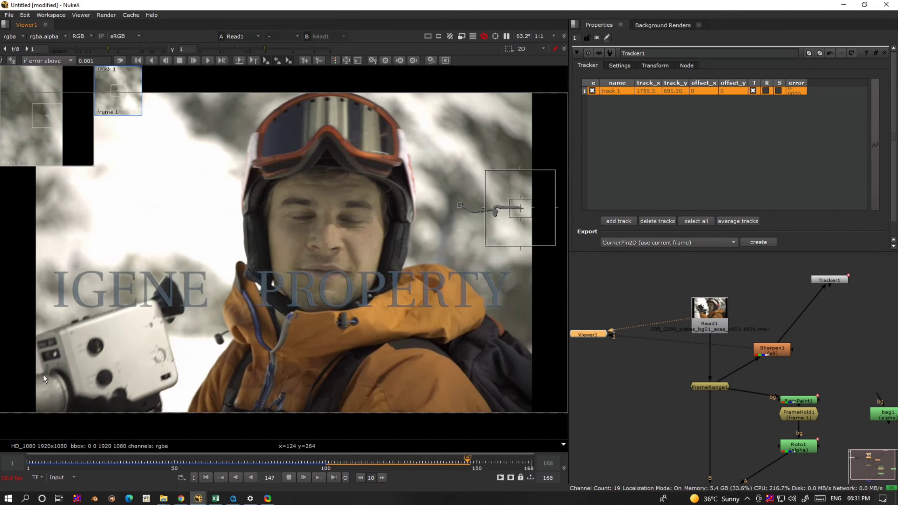
{"action": "left_click", "coordinate": [290, 478]}
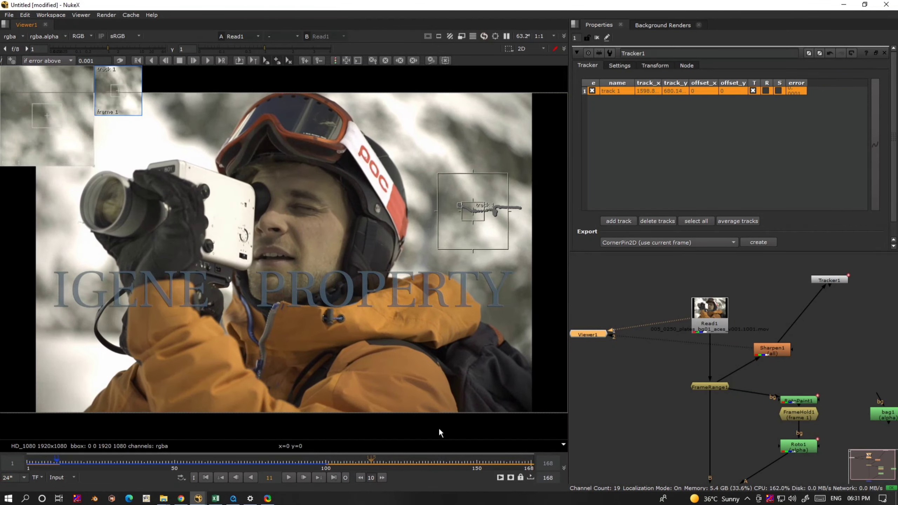
{"action": "left_click_drag", "start_coordinate": [62, 461], "coordinate": [268, 464]}
{"action": "left_click", "coordinate": [710, 386]}
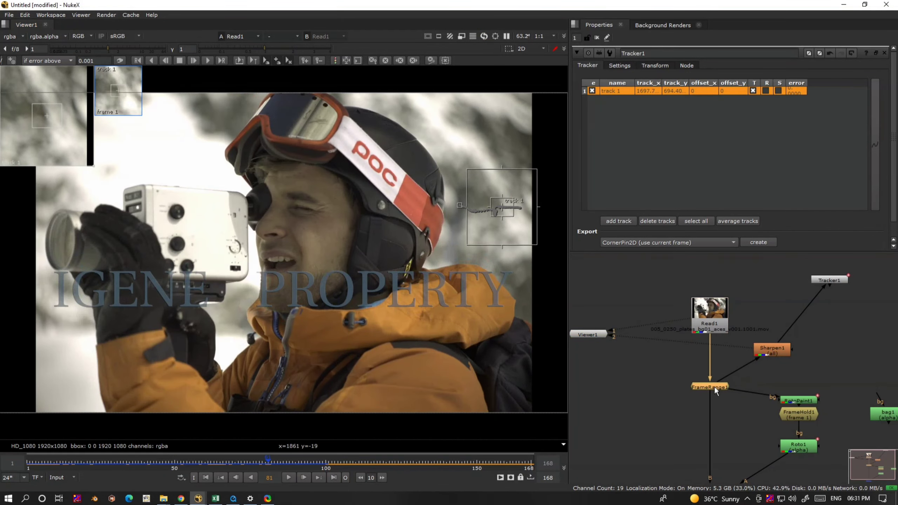
{"action": "key", "text": "2"}
{"action": "left_click_drag", "start_coordinate": [474, 468], "coordinate": [432, 459]}
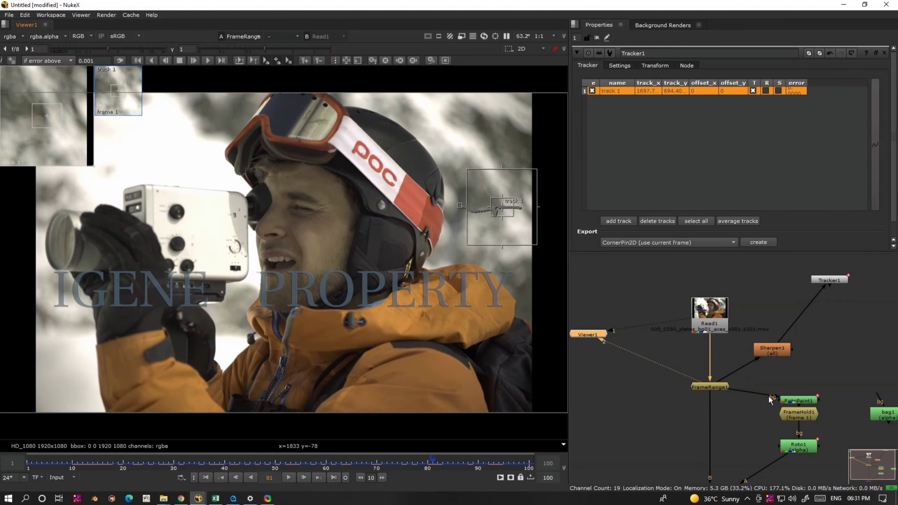
Delete Sharpen1 and insert Tracker1 between Roto1 and Merge1's A input
{"action": "left_click_drag", "start_coordinate": [801, 322], "coordinate": [800, 311]}
{"action": "left_click_drag", "start_coordinate": [764, 366], "coordinate": [740, 375]}
{"action": "key", "text": "Delete"}
{"action": "middle_click_drag", "start_coordinate": [825, 296], "coordinate": [789, 274]}
{"action": "left_click_drag", "start_coordinate": [797, 259], "coordinate": [732, 423]}
{"action": "scroll", "coordinate": [737, 336], "scroll_direction": "up", "scroll_amount": 4}
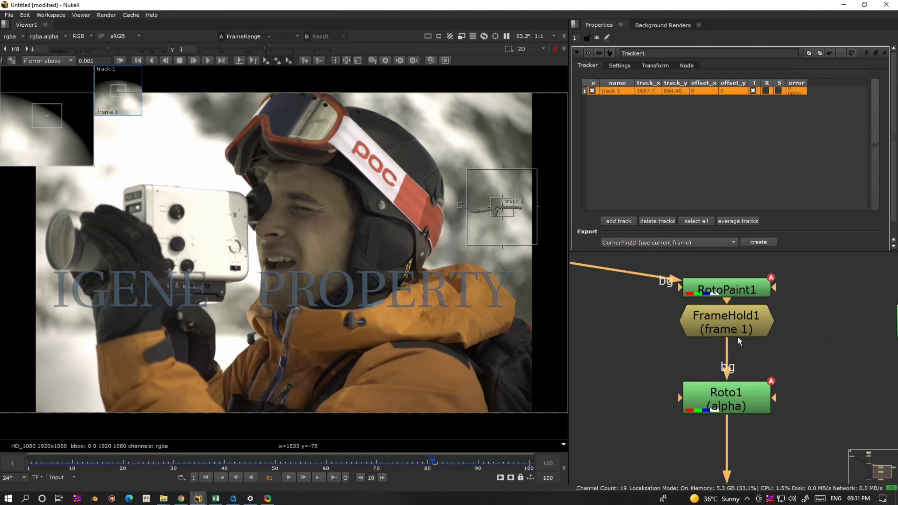
{"action": "middle_click_drag", "start_coordinate": [746, 339], "coordinate": [748, 277]}
{"action": "scroll", "coordinate": [749, 278], "scroll_direction": "down", "scroll_amount": 3}
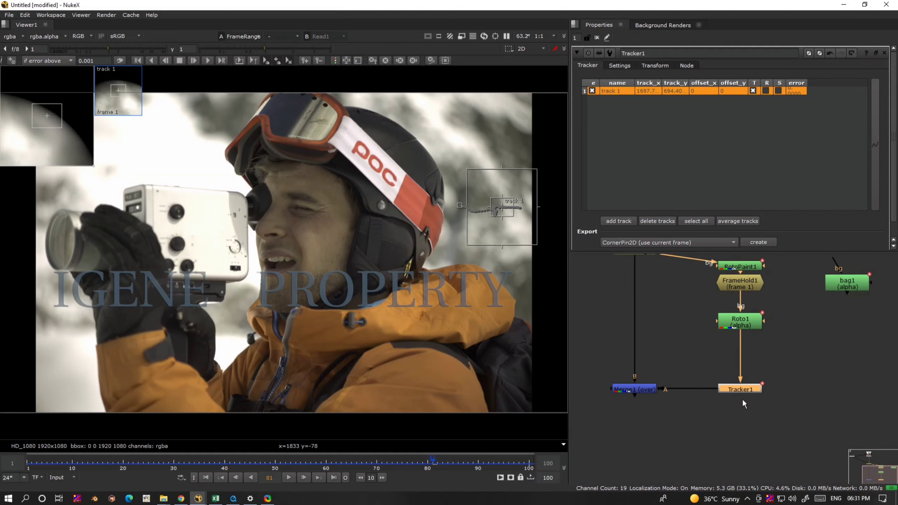
Go to frame 1 and set Tracker1's transform to match-move
{"action": "left_click", "coordinate": [655, 66]}
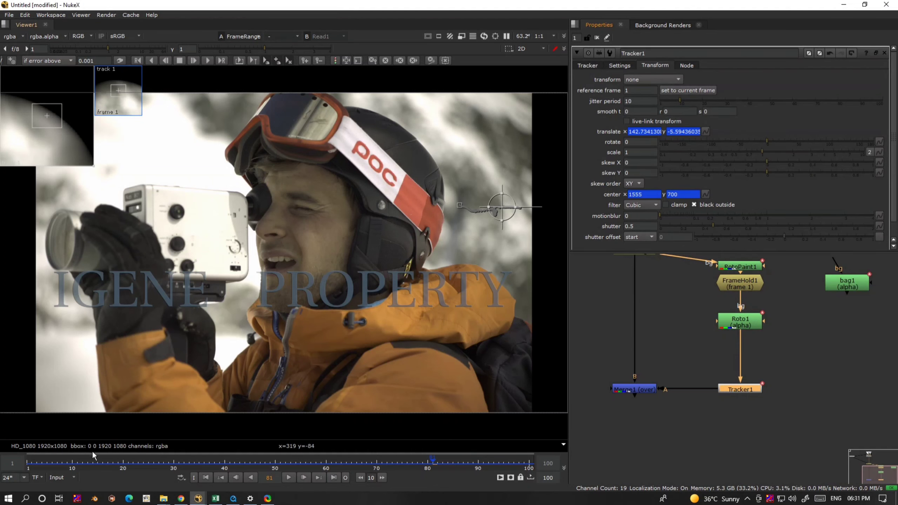
{"action": "key", "text": "Home"}
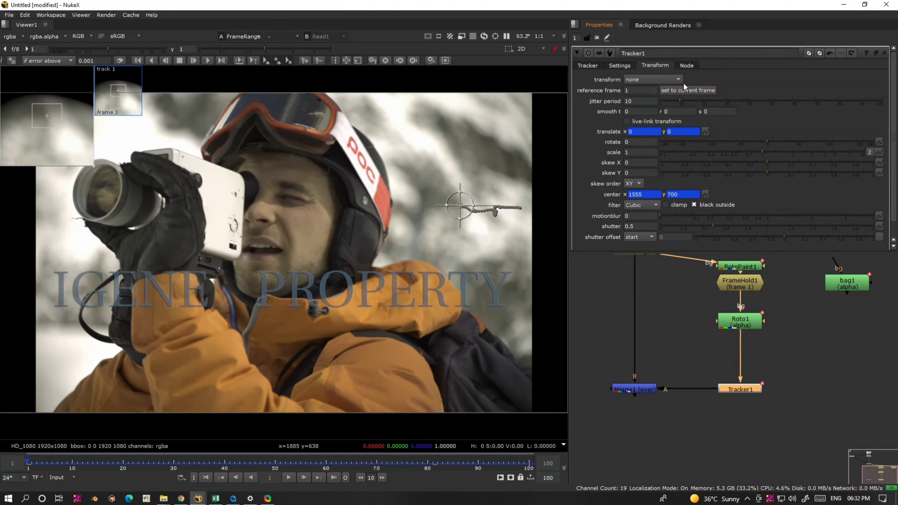
{"action": "left_click", "coordinate": [662, 78]}
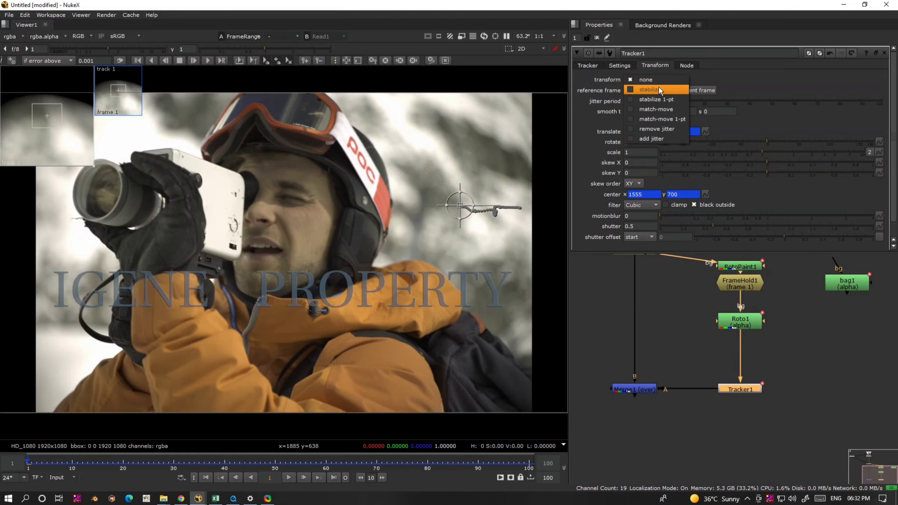
{"action": "left_click", "coordinate": [659, 110]}
Show Merge1 in the viewer and play back the tracked patch over the footage
{"action": "left_click", "coordinate": [629, 389]}
{"action": "key", "text": "2"}
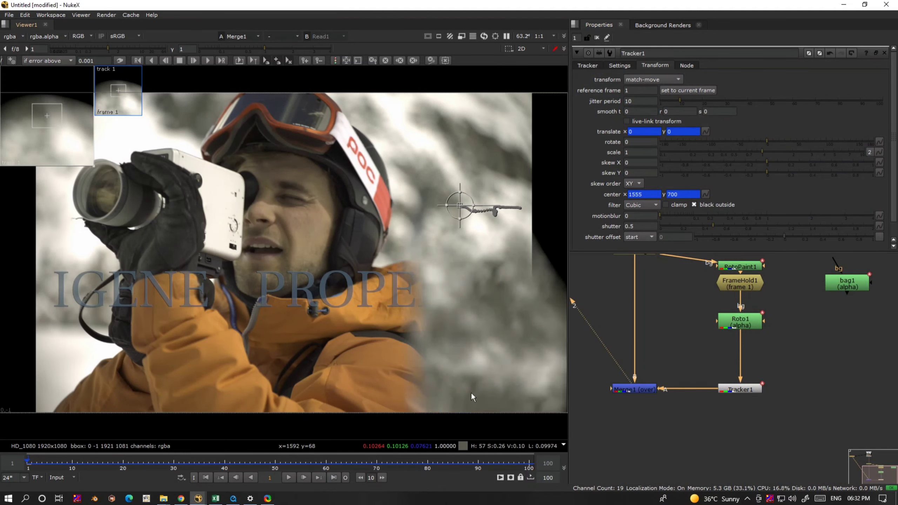
{"action": "key", "text": "l"}
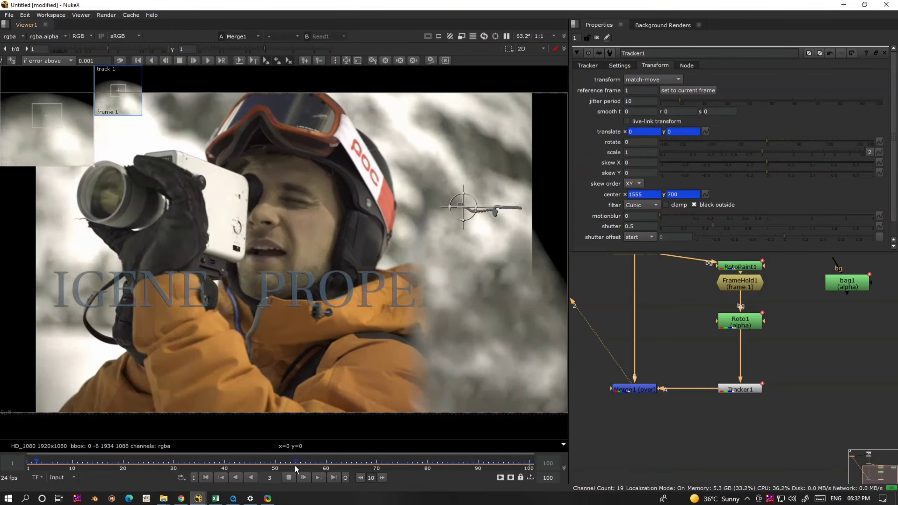
{"action": "left_click", "coordinate": [289, 478]}
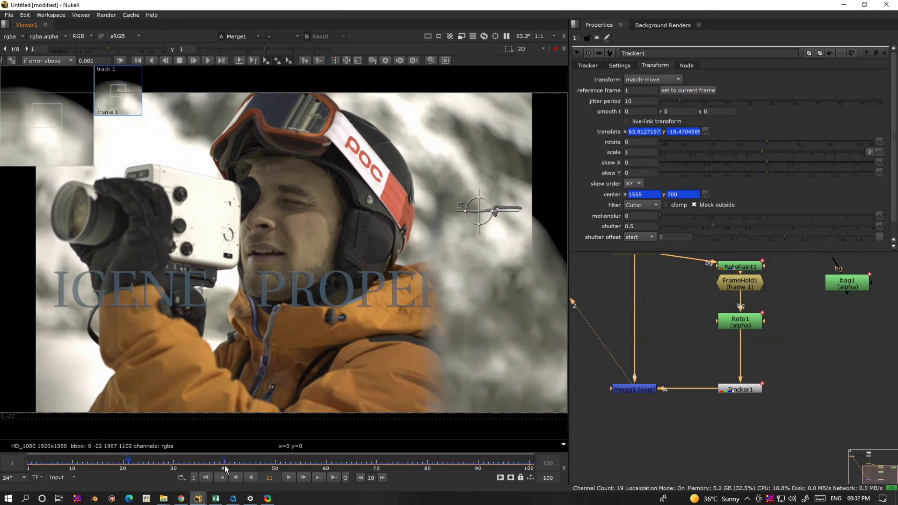
Clone blurred background over more of the jacket shoulder in RotoPaint1 on frame 1, and undo the last stroke
{"action": "middle_click_drag", "start_coordinate": [756, 333], "coordinate": [776, 388]}
{"action": "left_click", "coordinate": [764, 321]}
{"action": "key", "text": "2"}
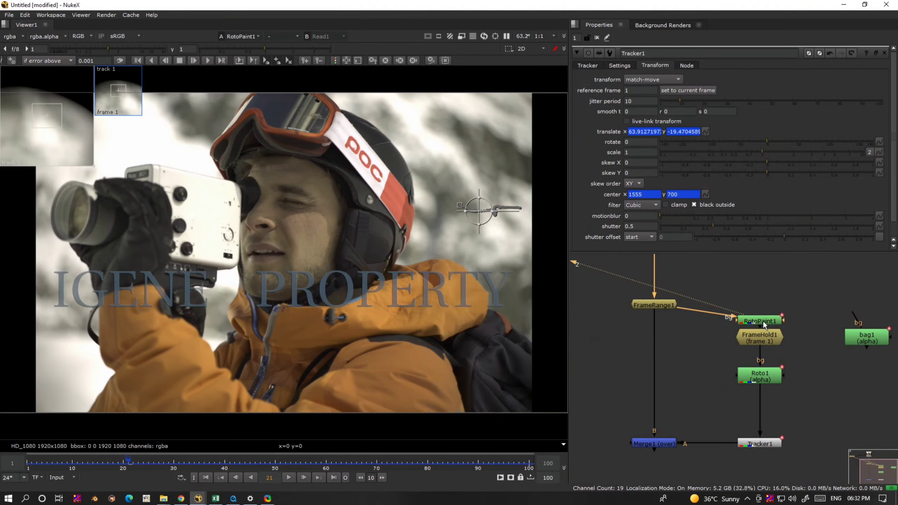
{"action": "key", "text": "Home"}
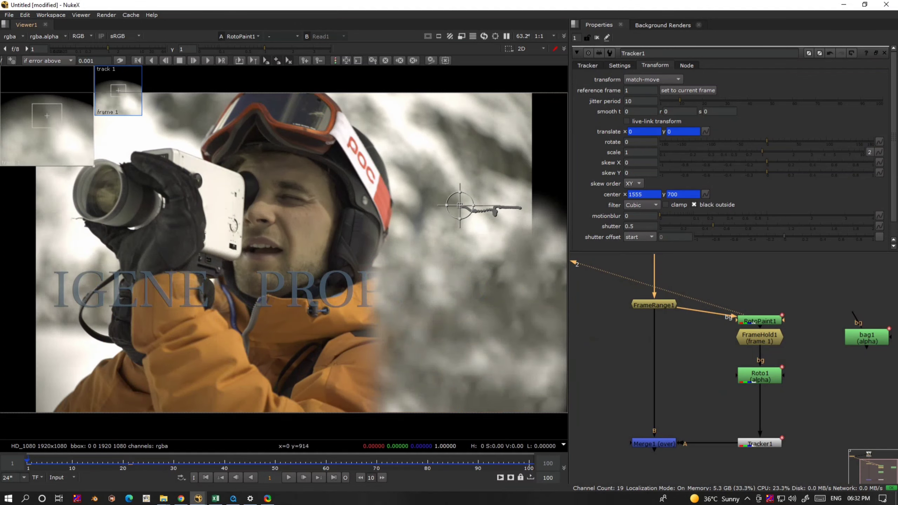
{"action": "double_click", "coordinate": [750, 322]}
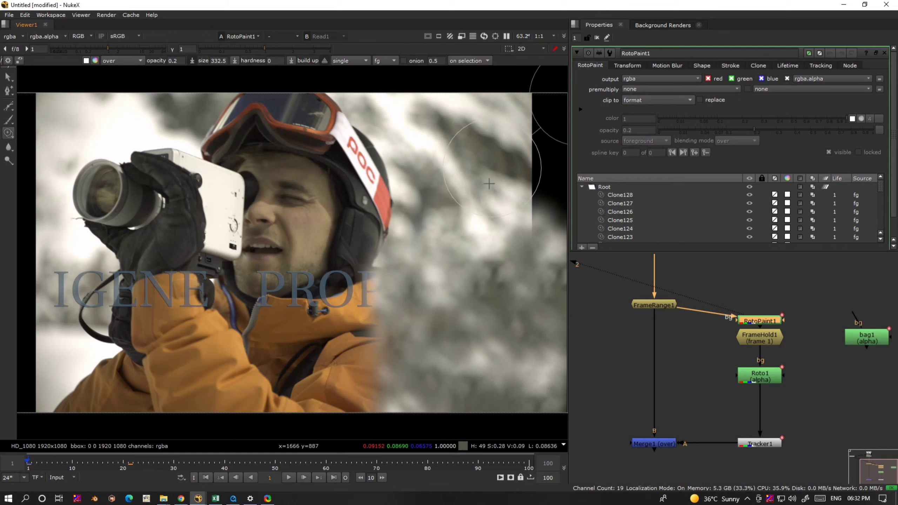
{"action": "mouse_move", "coordinate": [366, 420]}
{"action": "left_mouse_down", "text": "ctrl"}
{"action": "mouse_move", "coordinate": [366, 339]}
{"action": "mouse_move", "coordinate": [382, 310]}
{"action": "mouse_move", "coordinate": [393, 318]}
{"action": "mouse_move", "coordinate": [376, 314]}
{"action": "mouse_move", "coordinate": [379, 340]}
{"action": "mouse_move", "coordinate": [342, 347]}
{"action": "mouse_move", "coordinate": [356, 385]}
{"action": "left_mouse_up", "text": "ctrl"}
{"action": "left_click_drag", "start_coordinate": [408, 353], "coordinate": [398, 384], "text": "ctrl"}
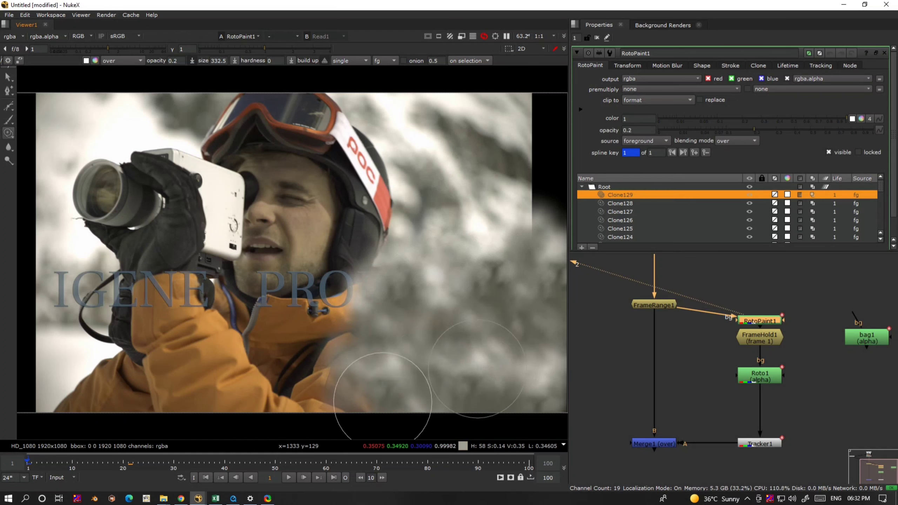
{"action": "mouse_move", "coordinate": [333, 326]}
{"action": "left_mouse_down"}
{"action": "mouse_move", "coordinate": [355, 329]}
{"action": "mouse_move", "coordinate": [375, 371]}
{"action": "mouse_move", "coordinate": [473, 385]}
{"action": "left_mouse_up"}
{"action": "key", "text": "ctrl+z"}
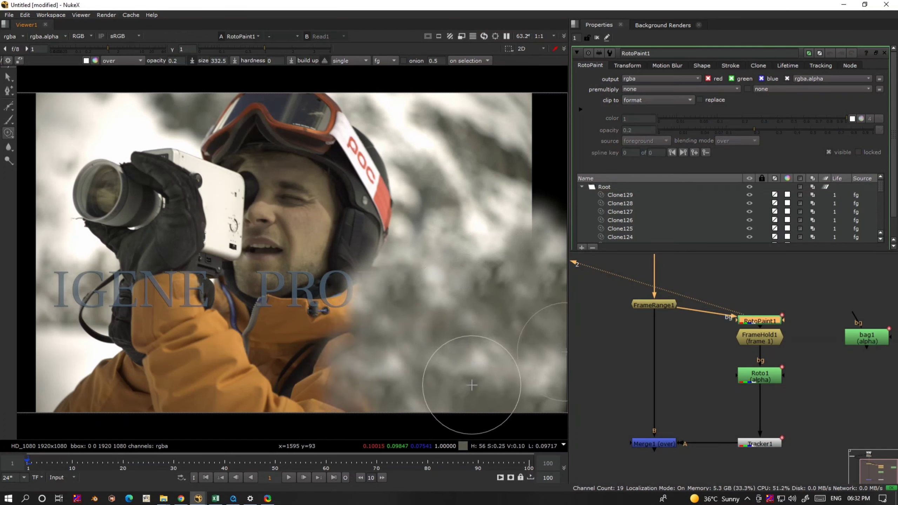
Show Merge1 in the viewer and scrub to frame 63
{"action": "left_click", "coordinate": [647, 444]}
{"action": "key", "text": "2"}
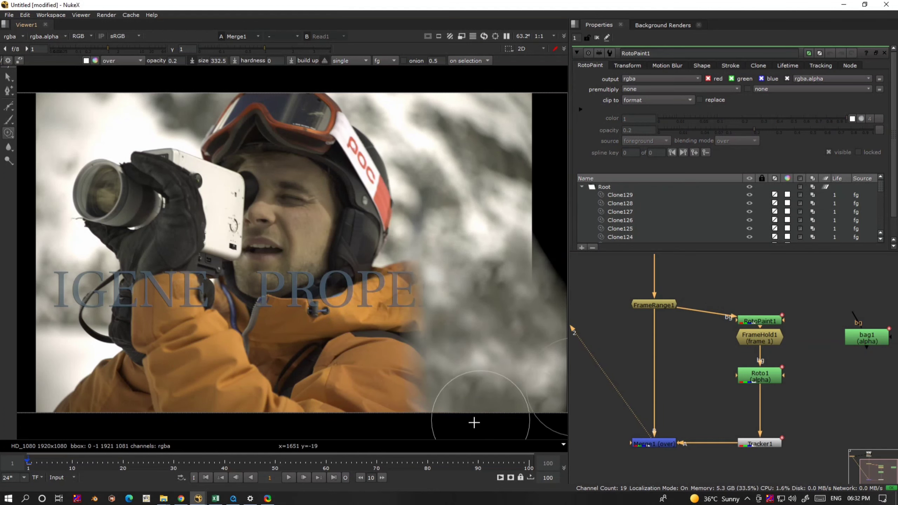
{"action": "mouse_move", "coordinate": [47, 467]}
{"action": "left_mouse_down"}
{"action": "mouse_move", "coordinate": [364, 470]}
{"action": "mouse_move", "coordinate": [341, 469]}
{"action": "left_mouse_up"}
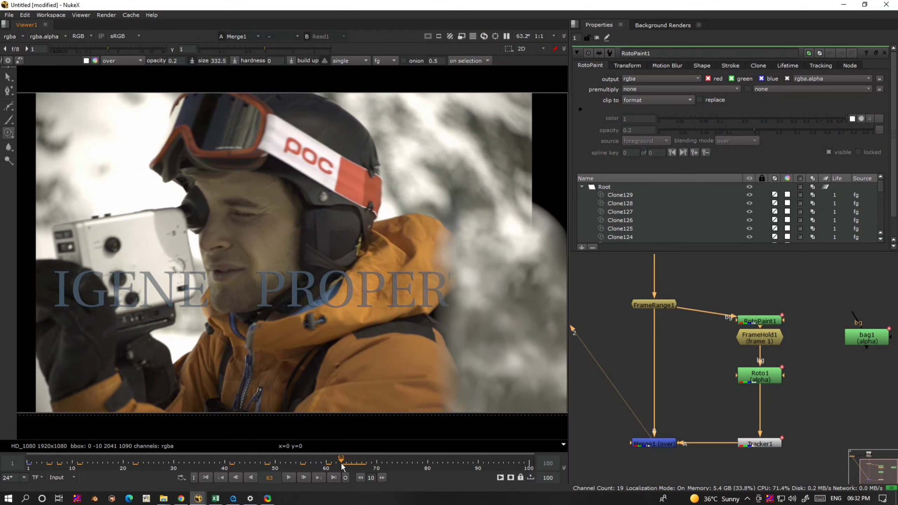
Pull the Roto1 spline's edge points further over the jacket shoulder on frame 63, checking the edge without the overlay
{"action": "left_click", "coordinate": [759, 377]}
{"action": "left_click", "coordinate": [464, 320]}
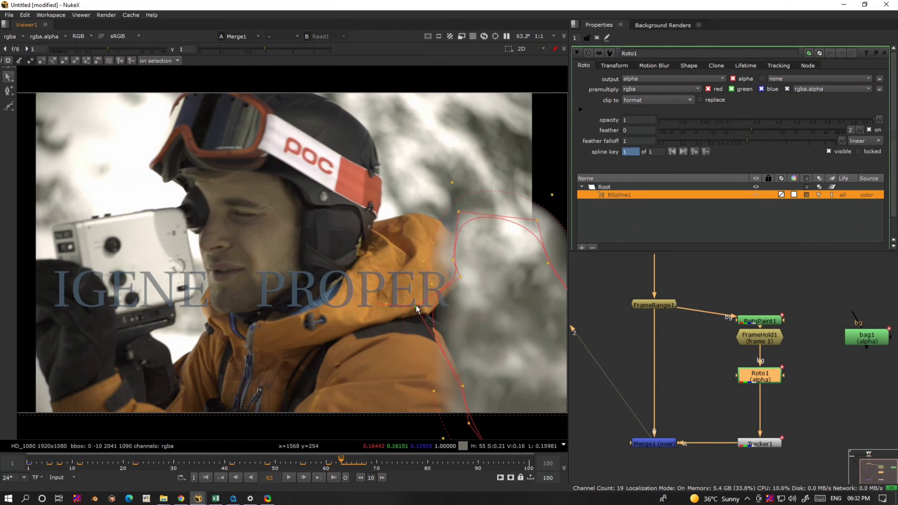
{"action": "left_click_drag", "start_coordinate": [417, 309], "coordinate": [438, 342]}
{"action": "key", "text": "o"}
{"action": "key", "text": "o"}
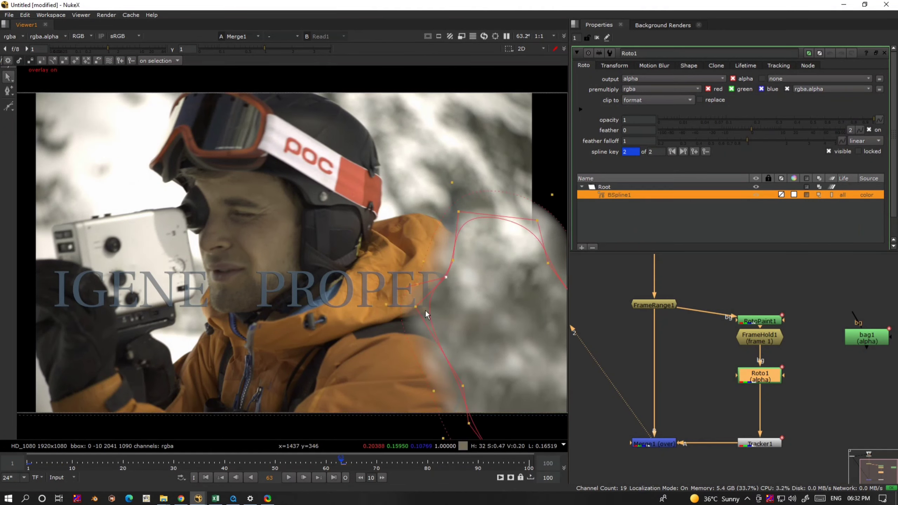
{"action": "left_click_drag", "start_coordinate": [351, 294], "coordinate": [402, 306]}
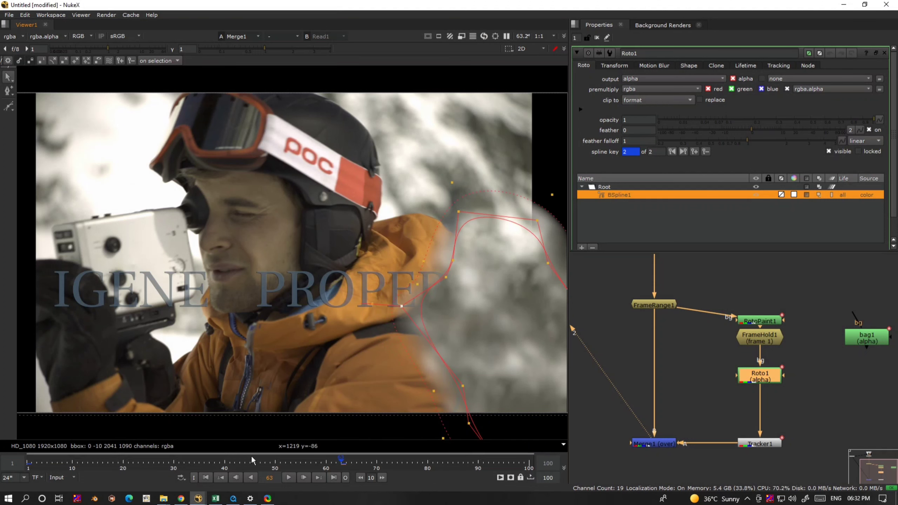
Delete the Roto1 spline's key on frame 1 and deselect the nodes
{"action": "left_click_drag", "start_coordinate": [347, 463], "coordinate": [29, 460]}
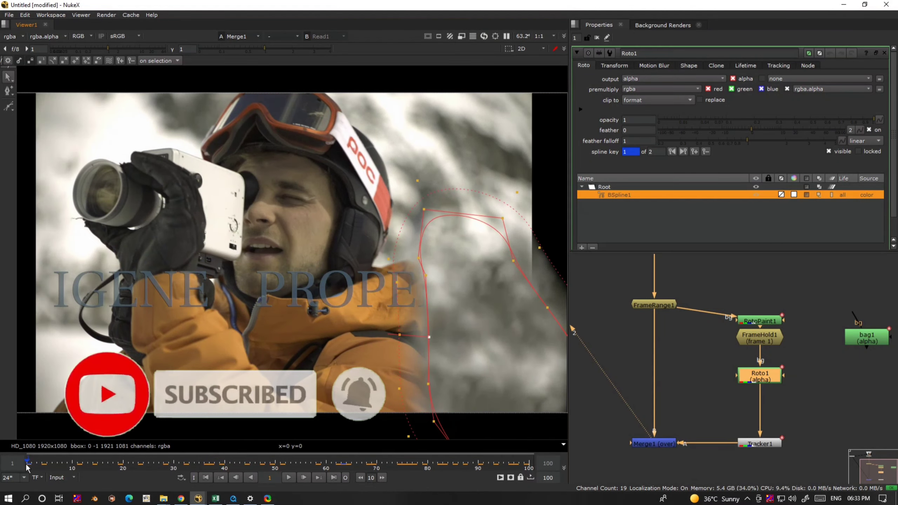
{"action": "left_click", "coordinate": [706, 152]}
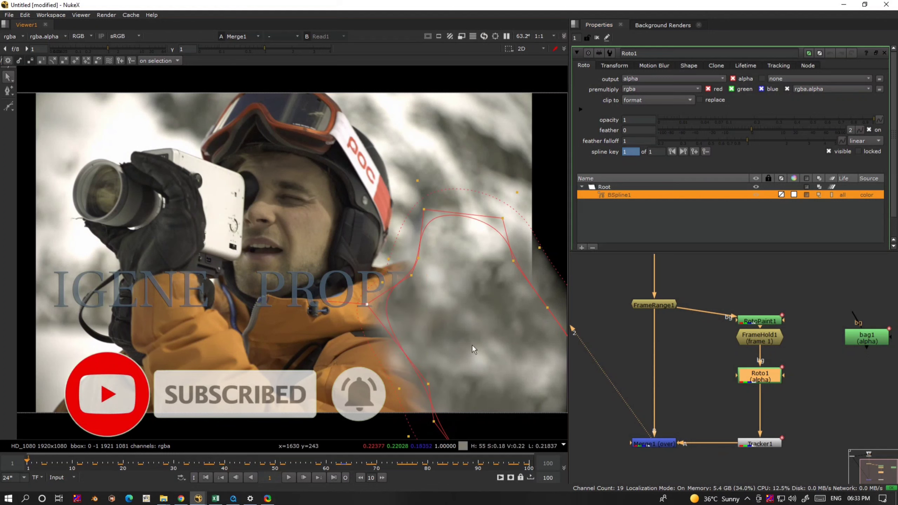
{"action": "left_click", "coordinate": [657, 440]}
{"action": "left_click", "coordinate": [617, 433]}
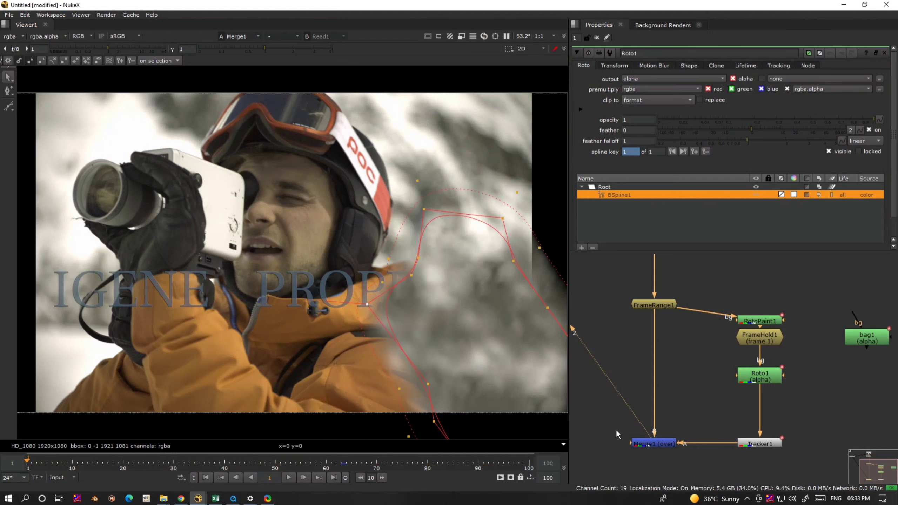
Move bag1 out of the way, hide the viewer overlay and play Merge1 through to frame 73
{"action": "middle_click_drag", "start_coordinate": [610, 419], "coordinate": [609, 352]}
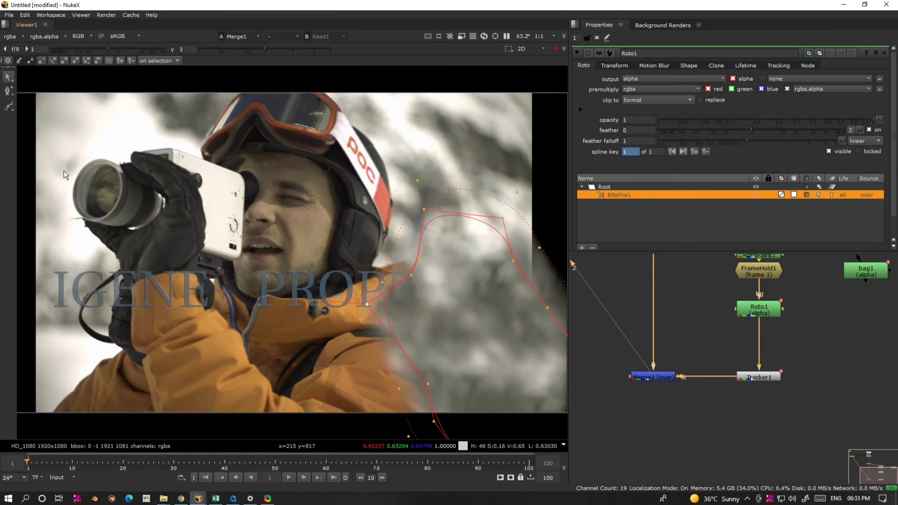
{"action": "middle_click_drag", "start_coordinate": [843, 337], "coordinate": [789, 365]}
{"action": "scroll", "coordinate": [772, 368], "scroll_direction": "down", "scroll_amount": 3}
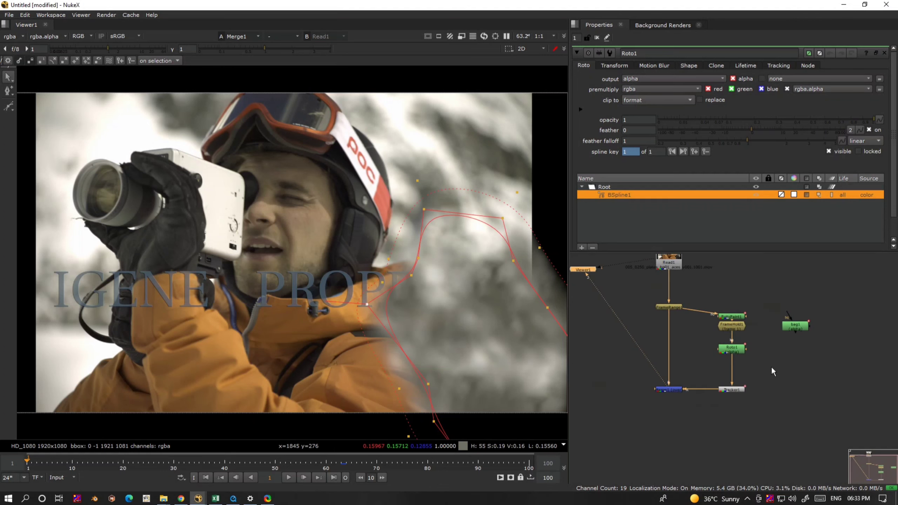
{"action": "left_click_drag", "start_coordinate": [795, 334], "coordinate": [859, 435]}
{"action": "key", "text": "o"}
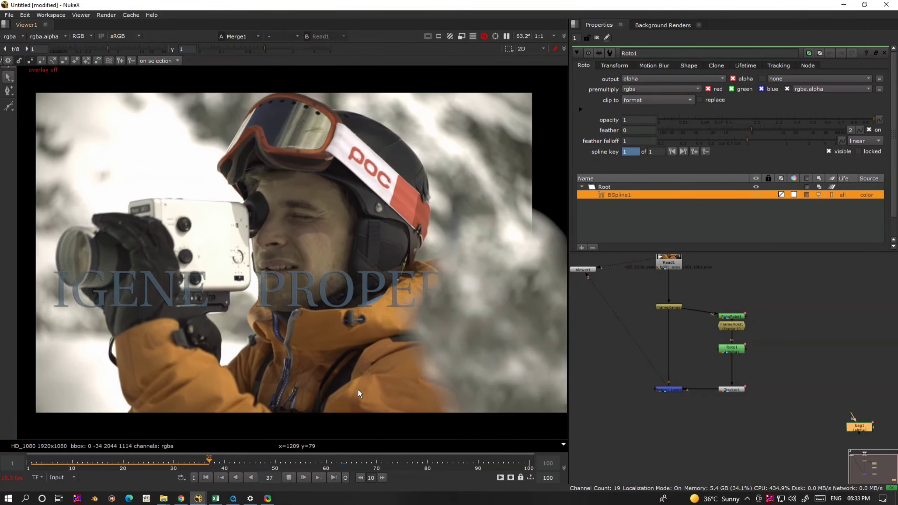
{"action": "left_click", "coordinate": [293, 479]}
Place bag1 below Tracker1, and add Merge2 with B from Merge1 and A from a new Merge3 combining FrameRange1 as A and bag1 as B
{"action": "left_click_drag", "start_coordinate": [858, 427], "coordinate": [708, 424]}
{"action": "scroll", "coordinate": [708, 424], "scroll_direction": "up", "scroll_amount": 2}
{"action": "scroll", "coordinate": [708, 425], "scroll_direction": "up", "scroll_amount": 2}
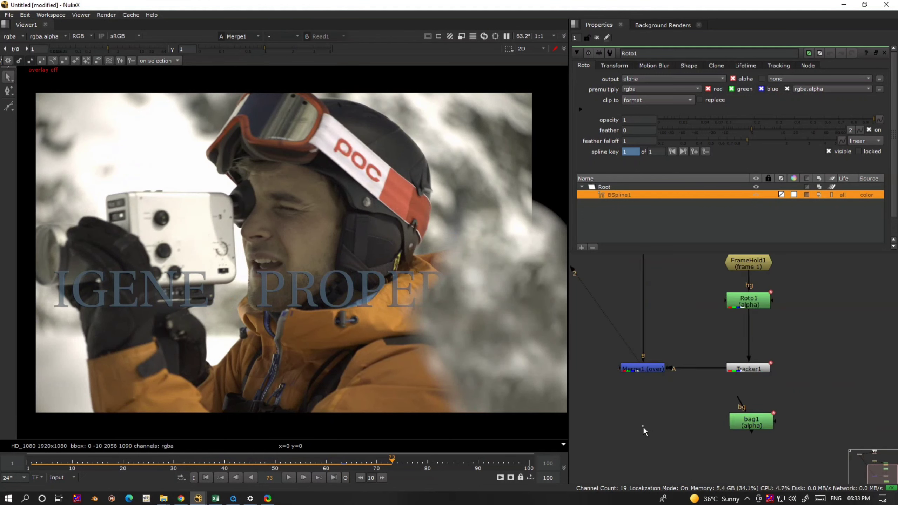
{"action": "key", "text": "m"}
{"action": "key", "text": "m"}
{"action": "scroll", "coordinate": [708, 423], "scroll_direction": "down", "scroll_amount": 1}
{"action": "left_click_drag", "start_coordinate": [705, 416], "coordinate": [660, 264]}
{"action": "scroll", "coordinate": [667, 418], "scroll_direction": "up", "scroll_amount": 2}
{"action": "left_click_drag", "start_coordinate": [644, 419], "coordinate": [644, 368]}
{"action": "left_click_drag", "start_coordinate": [723, 437], "coordinate": [725, 437]}
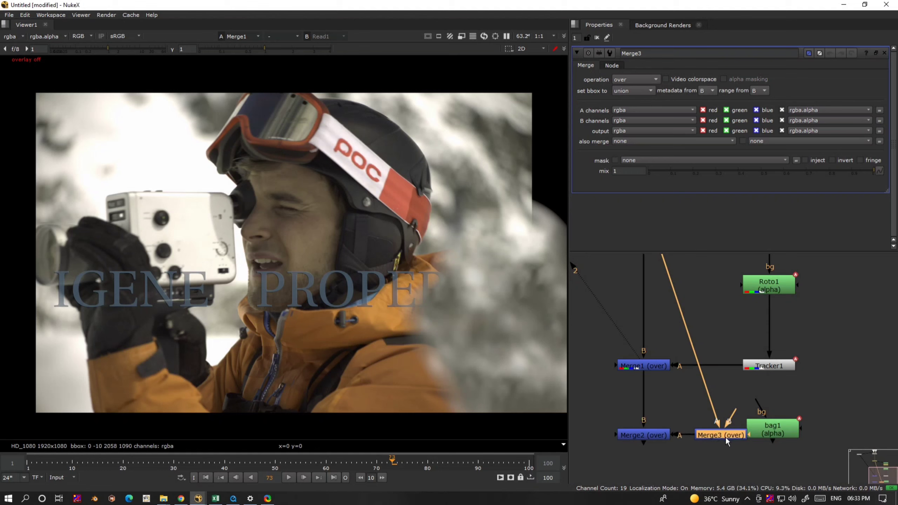
Set Merge3's operation to in and space bag1 further away from it
{"action": "left_click", "coordinate": [637, 80]}
{"action": "left_click", "coordinate": [636, 143]}
{"action": "left_click_drag", "start_coordinate": [776, 440], "coordinate": [832, 449]}
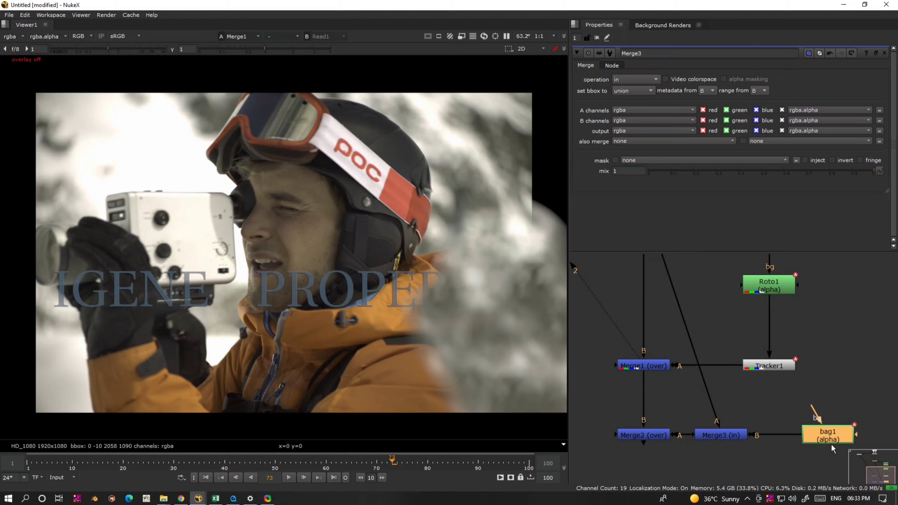
Show Merge2 in the viewer and play back the composite with the jacket layered over the patch
{"action": "left_click", "coordinate": [648, 437]}
{"action": "key", "text": "1"}
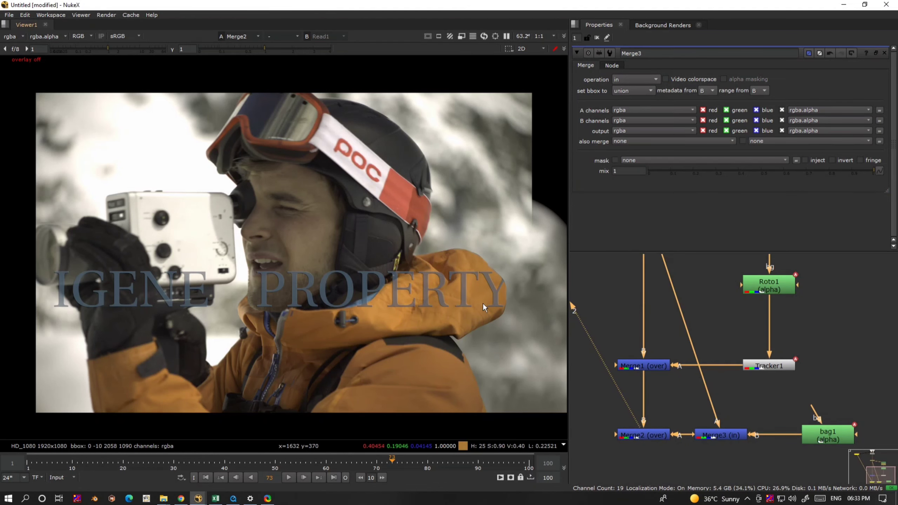
{"action": "key", "text": "l"}
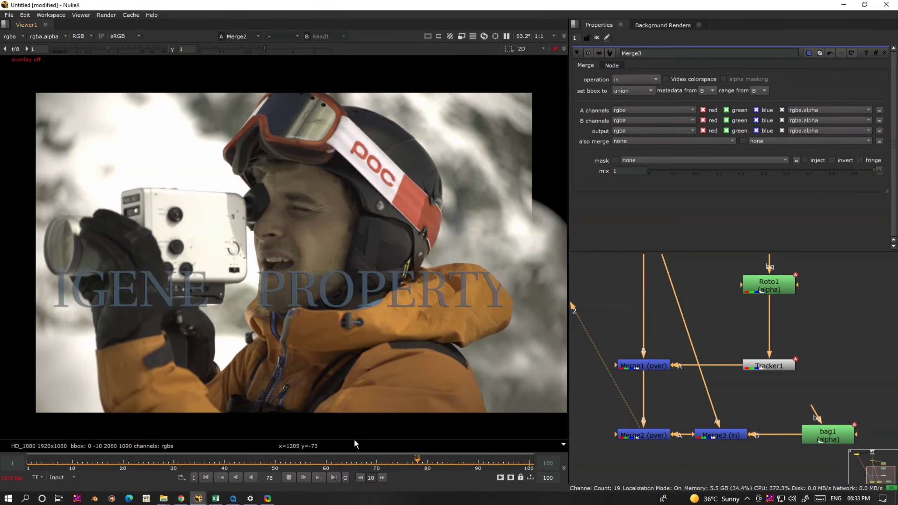
{"action": "left_click", "coordinate": [292, 479]}
Move bag1 up beside Tracker1, add an EdgeBlur node after it, and zoom in on the jacket edge
{"action": "left_click_drag", "start_coordinate": [841, 432], "coordinate": [869, 374]}
{"action": "key", "text": "Tab"}
{"action": "type", "text": "edge"}
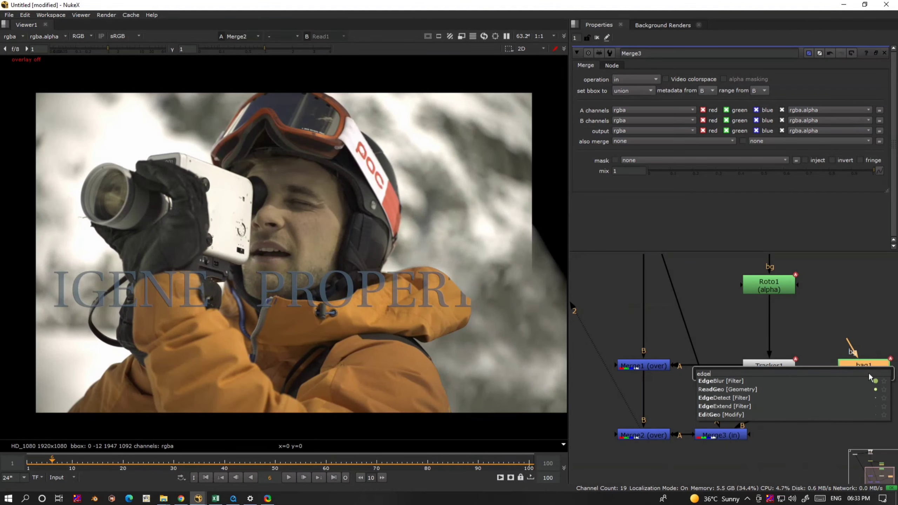
{"action": "left_click", "coordinate": [730, 381]}
{"action": "scroll", "coordinate": [437, 378], "scroll_direction": "up", "scroll_amount": 4}
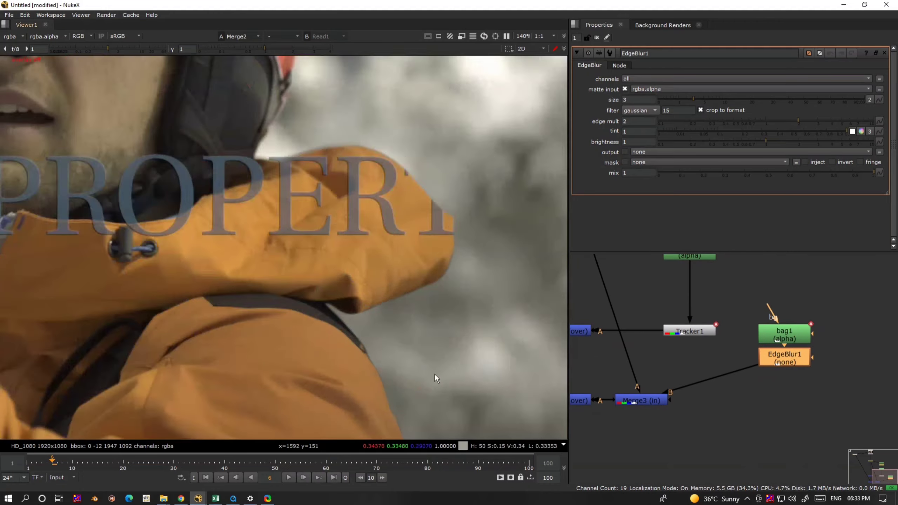
Compare the jacket's lower collar edge with EdgeBlur1 disabled and enabled
{"action": "scroll", "coordinate": [437, 379], "scroll_direction": "up", "scroll_amount": 3}
{"action": "key", "text": "d"}
{"action": "key", "text": "d"}
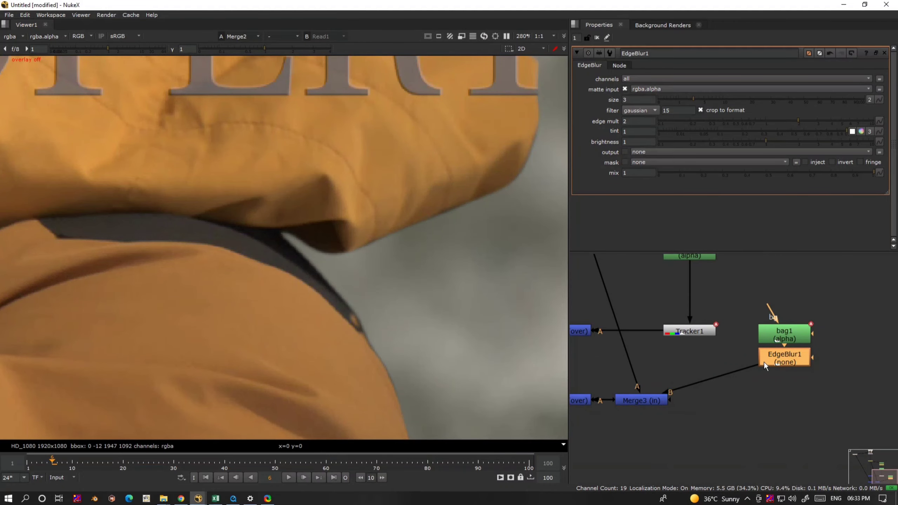
{"action": "key", "text": "d"}
{"action": "key", "text": "d"}
Align EdgeBlur1 level with Merge3 with bag1 just above it, and check the jacket edge with the blur off and on
{"action": "left_click_drag", "start_coordinate": [769, 363], "coordinate": [770, 404]}
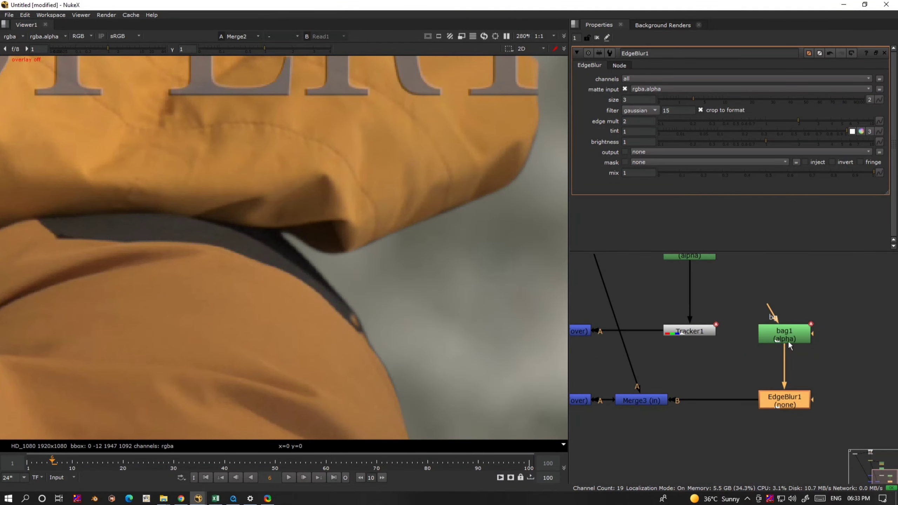
{"action": "left_click_drag", "start_coordinate": [788, 340], "coordinate": [793, 350]}
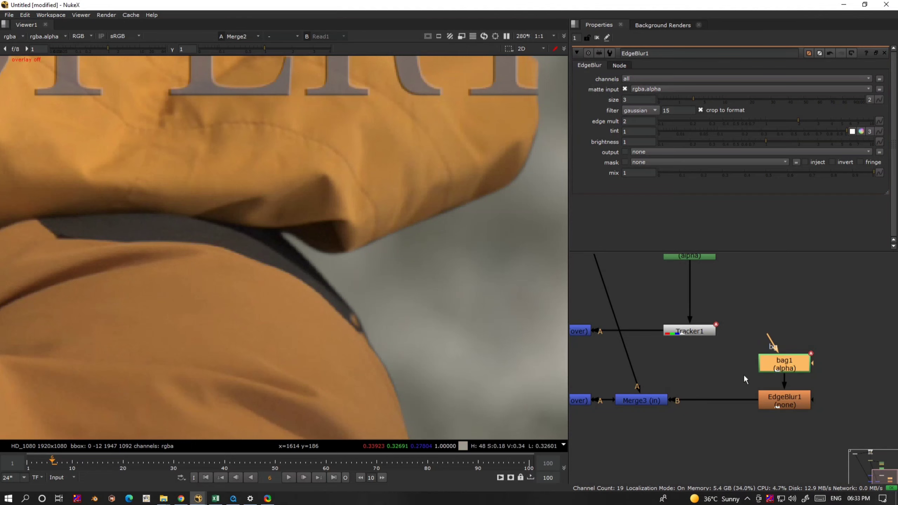
{"action": "left_click", "coordinate": [780, 402]}
{"action": "key", "text": "d"}
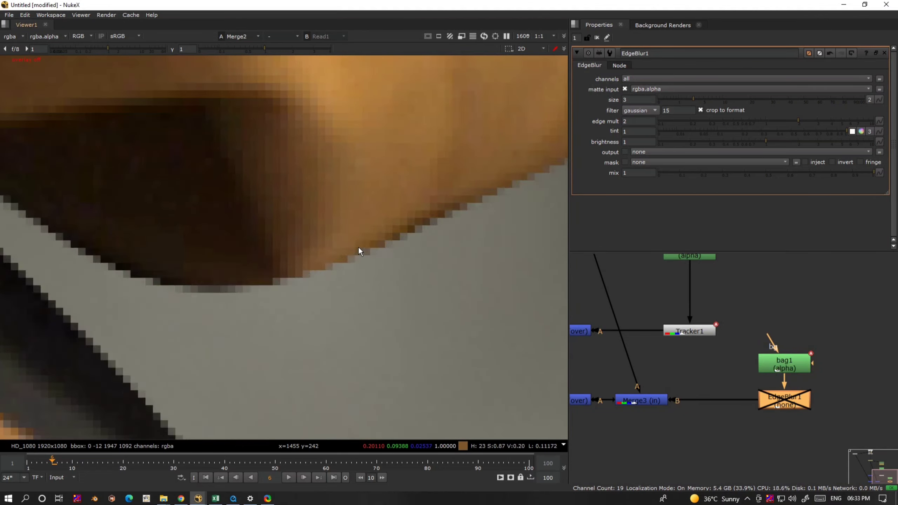
{"action": "key", "text": "d"}
{"action": "scroll", "coordinate": [401, 283], "scroll_direction": "down", "scroll_amount": 6}
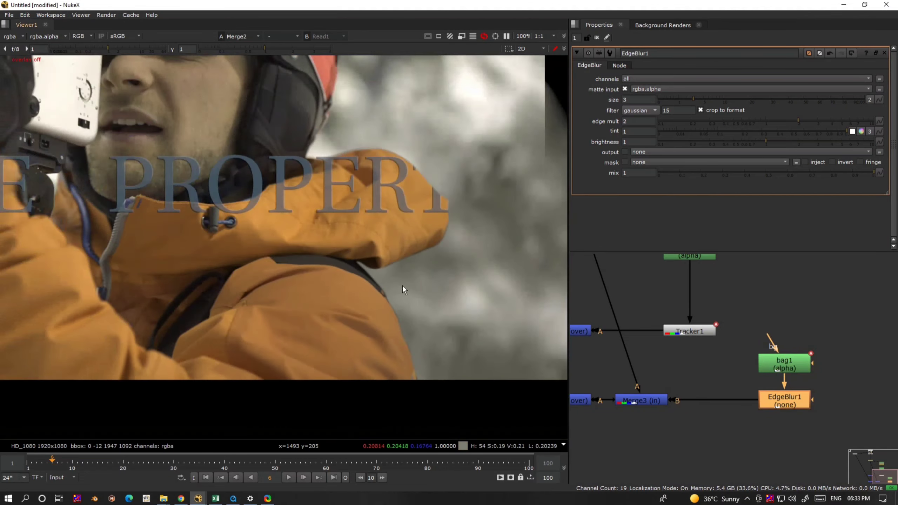
Move Merge2, Merge3, bag1 and EdgeBlur1 together farther down below Merge1
{"action": "middle_click_drag", "start_coordinate": [722, 426], "coordinate": [891, 428]}
{"action": "left_click", "coordinate": [718, 404]}
{"action": "left_click", "coordinate": [704, 397]}
{"action": "middle_click_drag", "start_coordinate": [704, 397], "coordinate": [672, 374]}
{"action": "scroll", "coordinate": [672, 372], "scroll_direction": "down", "scroll_amount": 3}
{"action": "left_click_drag", "start_coordinate": [874, 336], "coordinate": [660, 431]}
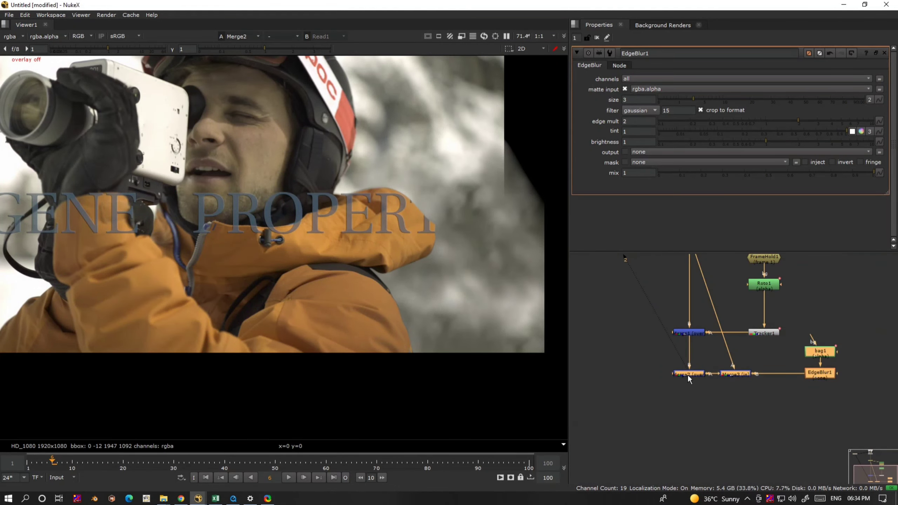
{"action": "left_click_drag", "start_coordinate": [689, 376], "coordinate": [690, 471]}
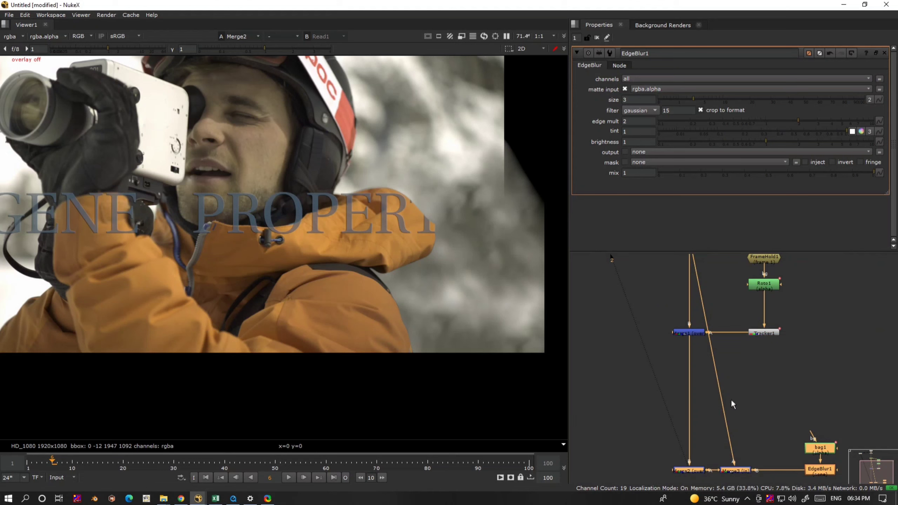
Disconnect Merge3's A input, move the selected merge branch back up near Merge1, and reconnect A to FrameRange1
{"action": "middle_click_drag", "start_coordinate": [709, 293], "coordinate": [684, 291]}
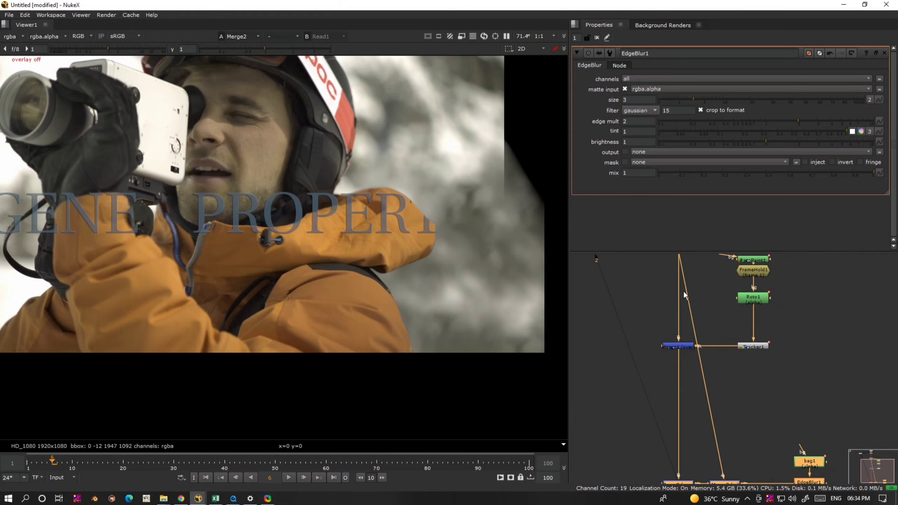
{"action": "middle_click_drag", "start_coordinate": [688, 368], "coordinate": [668, 336]}
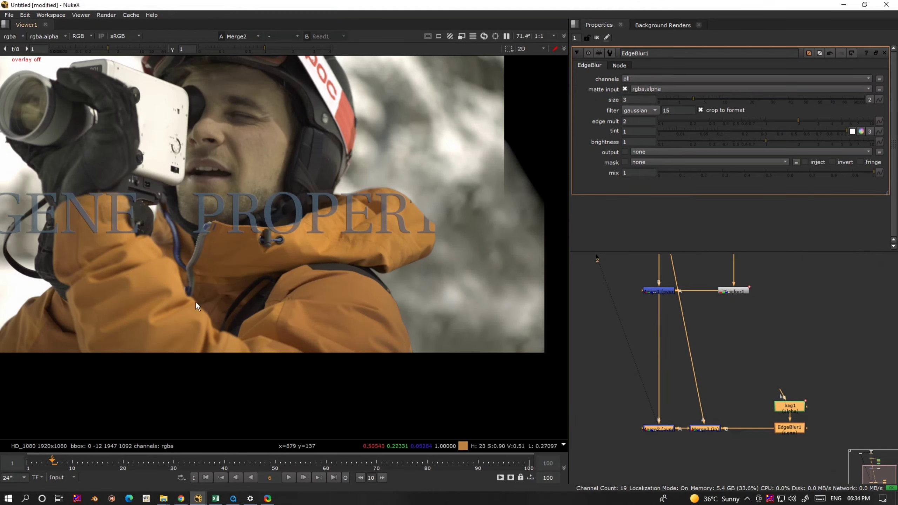
{"action": "middle_click_drag", "start_coordinate": [613, 328], "coordinate": [630, 394]}
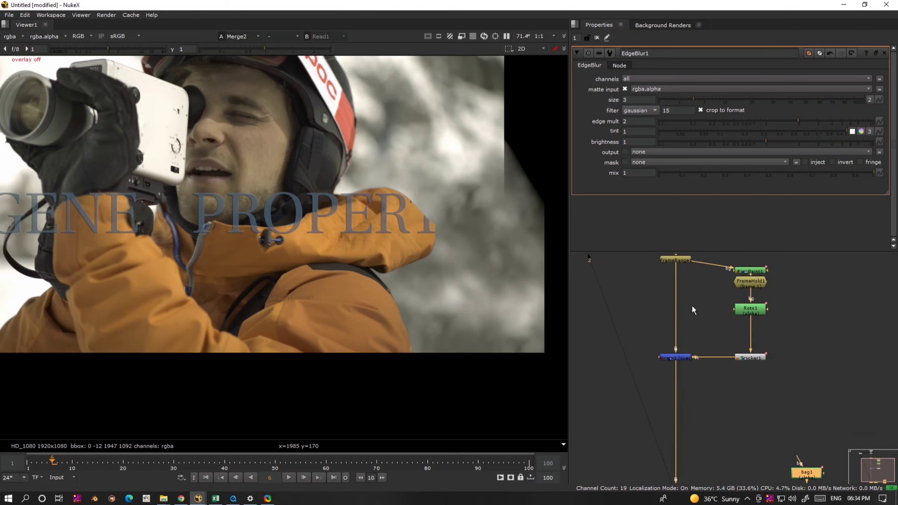
{"action": "left_click_drag", "start_coordinate": [691, 293], "coordinate": [694, 309]}
{"action": "middle_click_drag", "start_coordinate": [705, 376], "coordinate": [676, 290]}
{"action": "scroll", "coordinate": [685, 314], "scroll_direction": "down", "scroll_amount": 2}
{"action": "left_click_drag", "start_coordinate": [790, 341], "coordinate": [666, 318]}
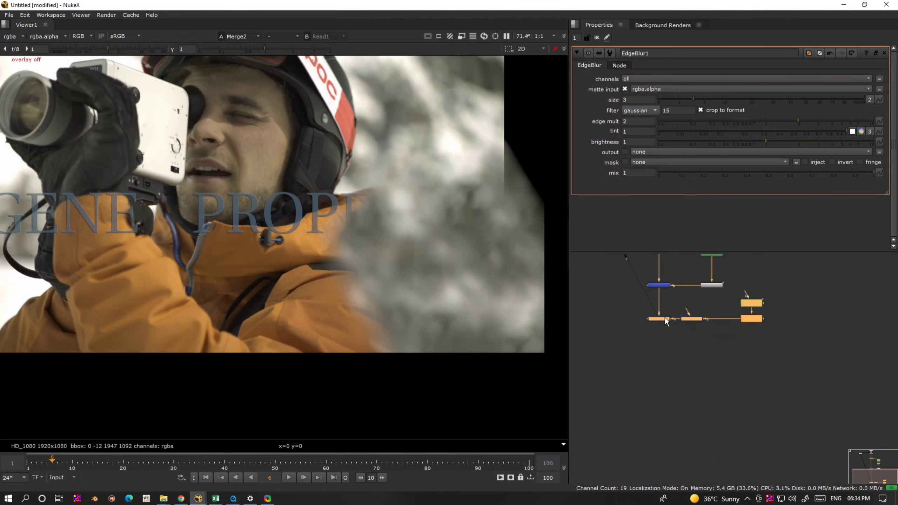
{"action": "scroll", "coordinate": [660, 332], "scroll_direction": "up", "scroll_amount": 5}
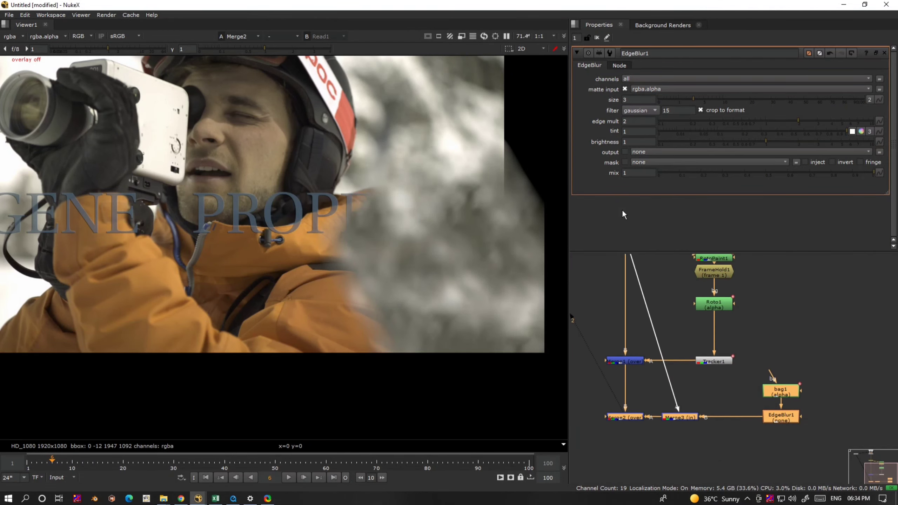
{"action": "left_click_drag", "start_coordinate": [632, 262], "coordinate": [632, 266]}
Select B-Spline_10, B-Spline_12 and B-Spline_13 around the hood and shoulder in bag1 and cut them
{"action": "double_click", "coordinate": [784, 413]}
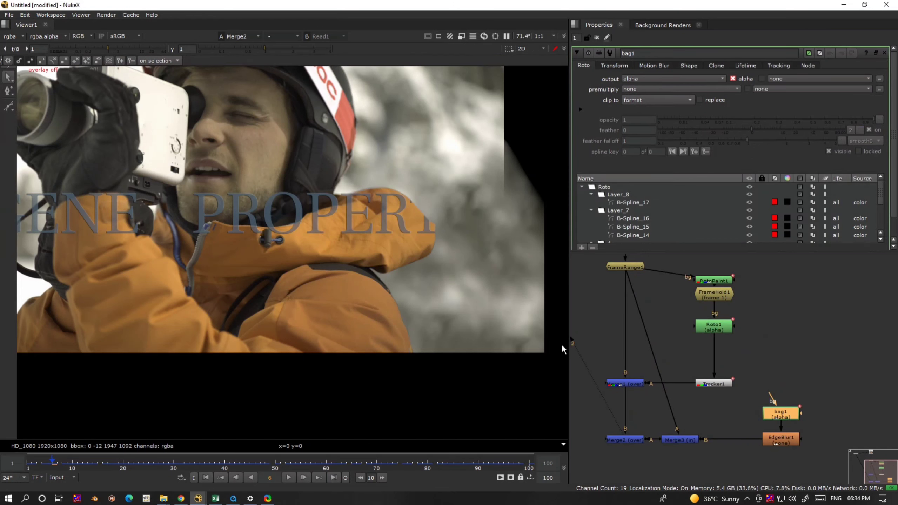
{"action": "left_click", "coordinate": [370, 267]}
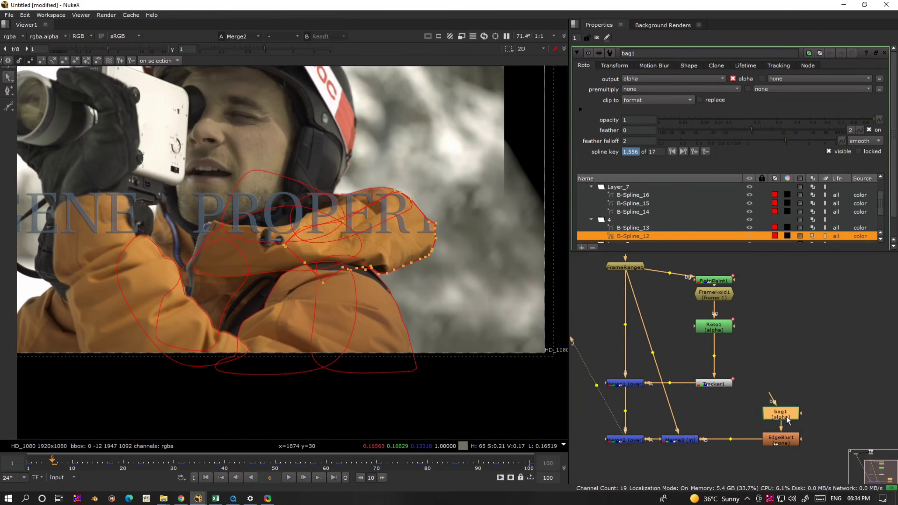
{"action": "middle_click_drag", "start_coordinate": [787, 421], "coordinate": [743, 381]}
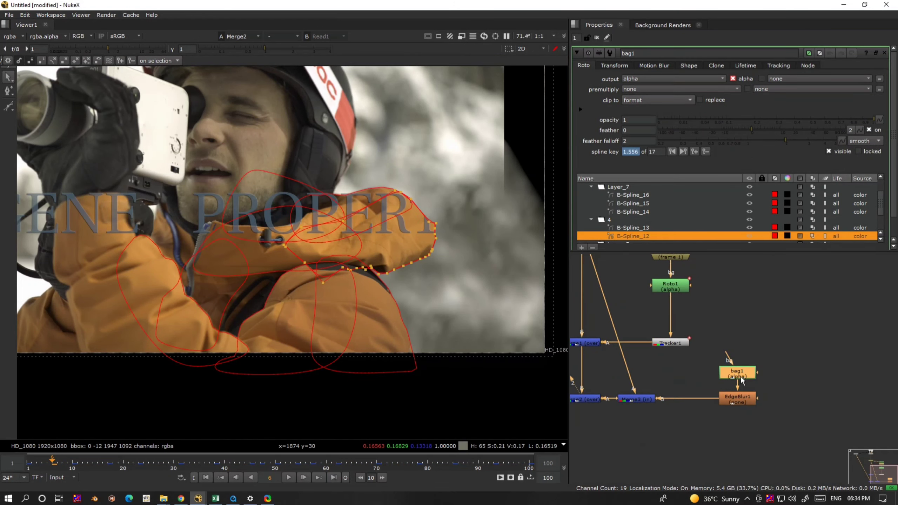
{"action": "left_click", "coordinate": [391, 297]}
{"action": "left_click", "coordinate": [402, 266], "text": "shift"}
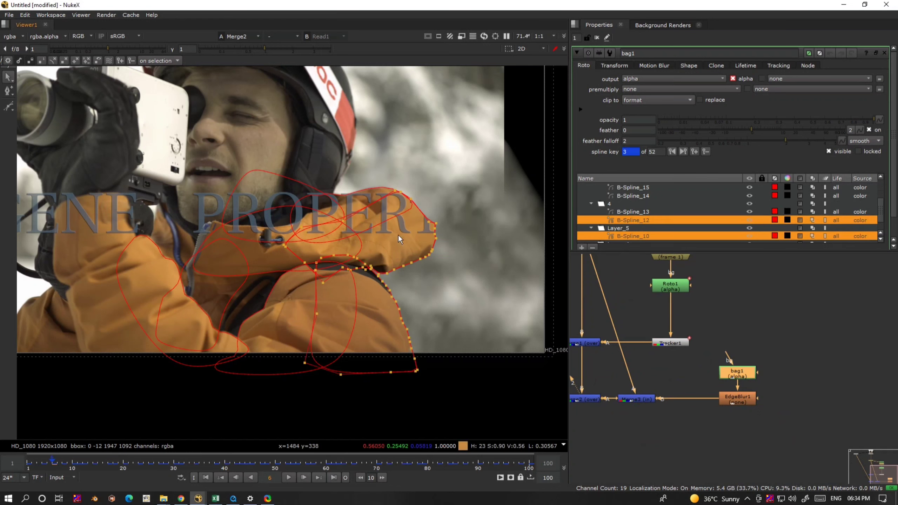
{"action": "left_click", "coordinate": [391, 221], "text": "shift"}
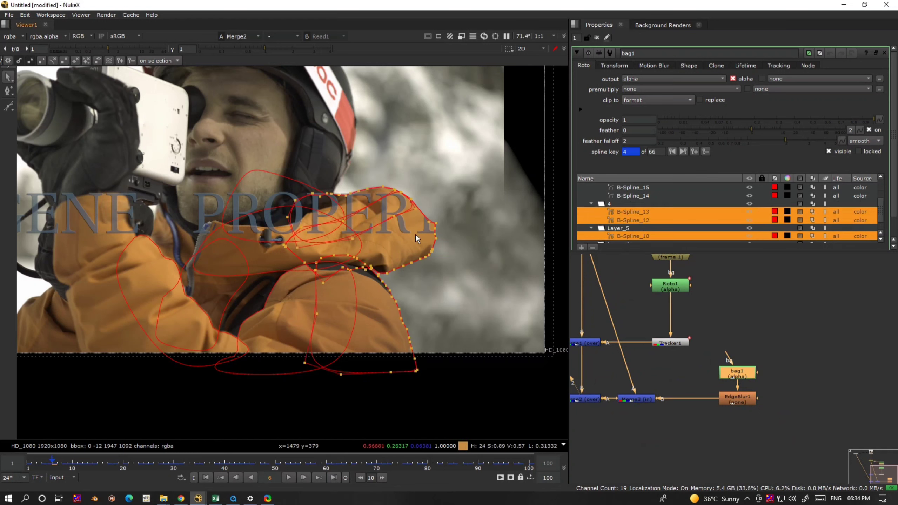
{"action": "right_click", "coordinate": [623, 214]}
{"action": "left_click", "coordinate": [637, 216]}
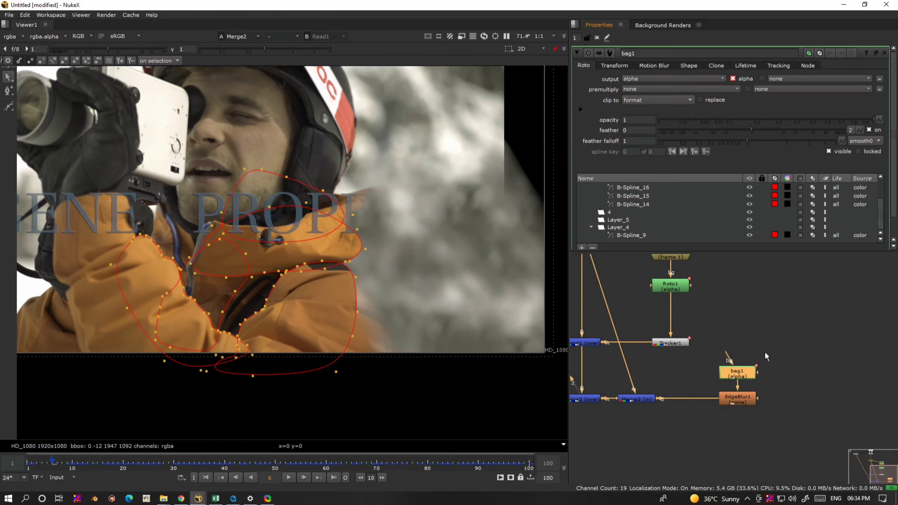
Add a new Roto node beside bag1 and paste the cut splines into its Root layer
{"action": "left_click", "coordinate": [798, 362]}
{"action": "key", "text": "o"}
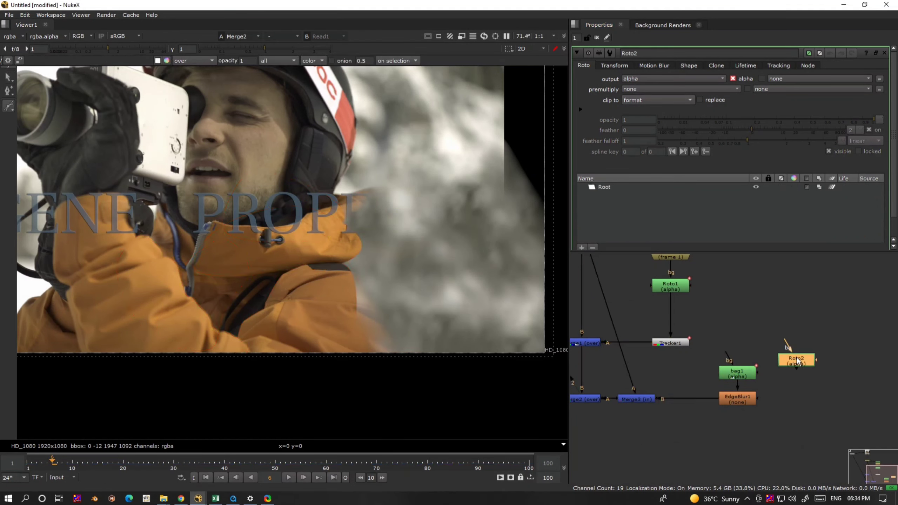
{"action": "left_click", "coordinate": [605, 187]}
{"action": "right_click", "coordinate": [605, 187]}
{"action": "left_click", "coordinate": [619, 213]}
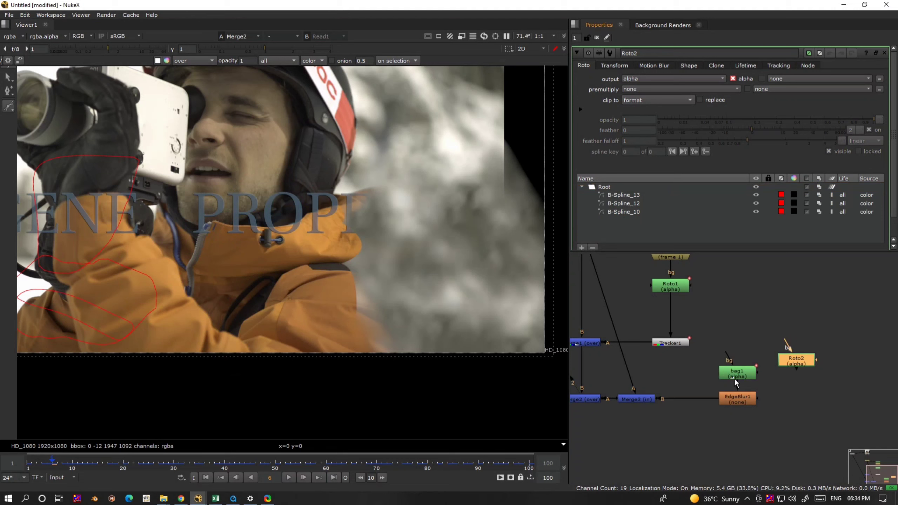
Feed Roto2 into EdgeBlur1 in place of bag1, and compare the shape positions in Roto2 and bag1
{"action": "left_click_drag", "start_coordinate": [736, 380], "coordinate": [772, 357]}
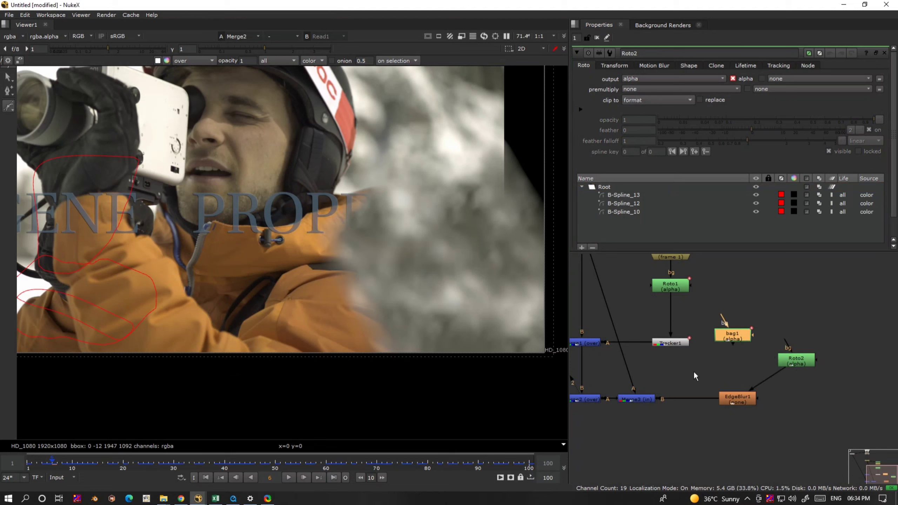
{"action": "left_click", "coordinate": [791, 366]}
{"action": "middle_click_drag", "start_coordinate": [22, 254], "coordinate": [220, 260]}
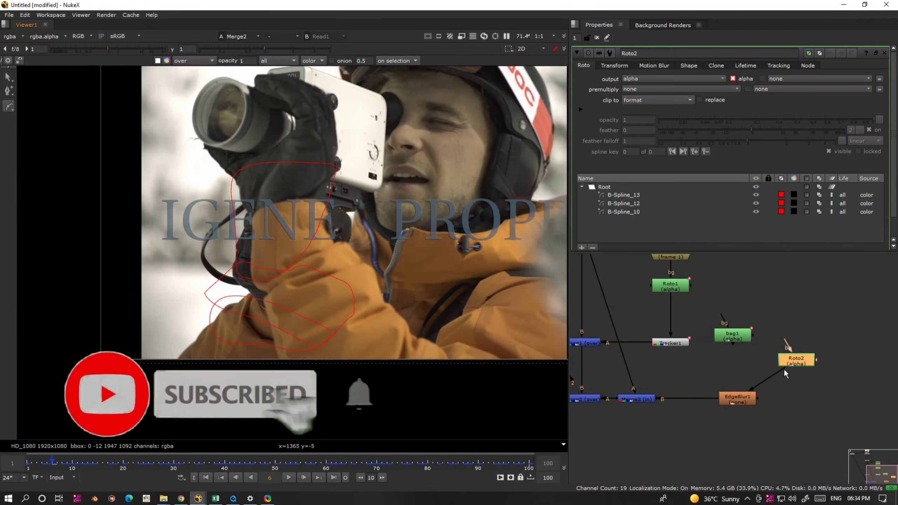
{"action": "left_click", "coordinate": [741, 339]}
{"action": "double_click", "coordinate": [741, 338]}
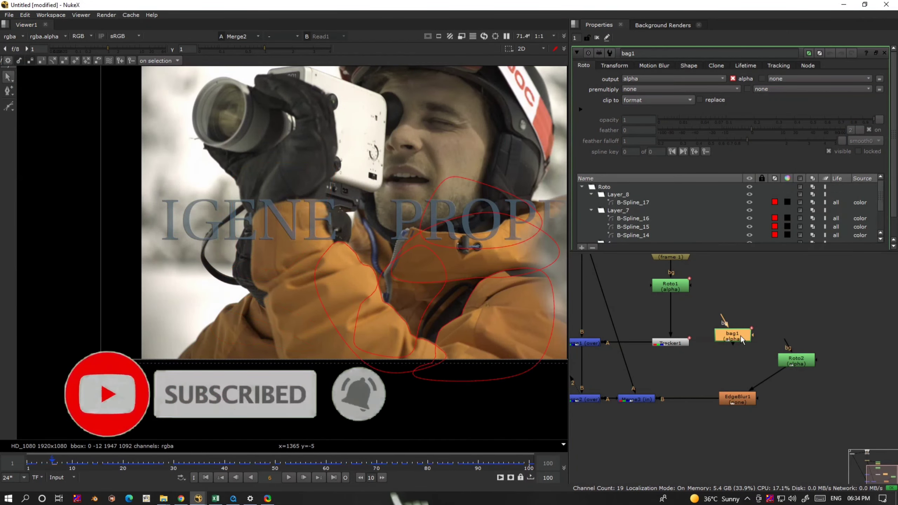
{"action": "left_click", "coordinate": [779, 361]}
{"action": "double_click", "coordinate": [780, 361]}
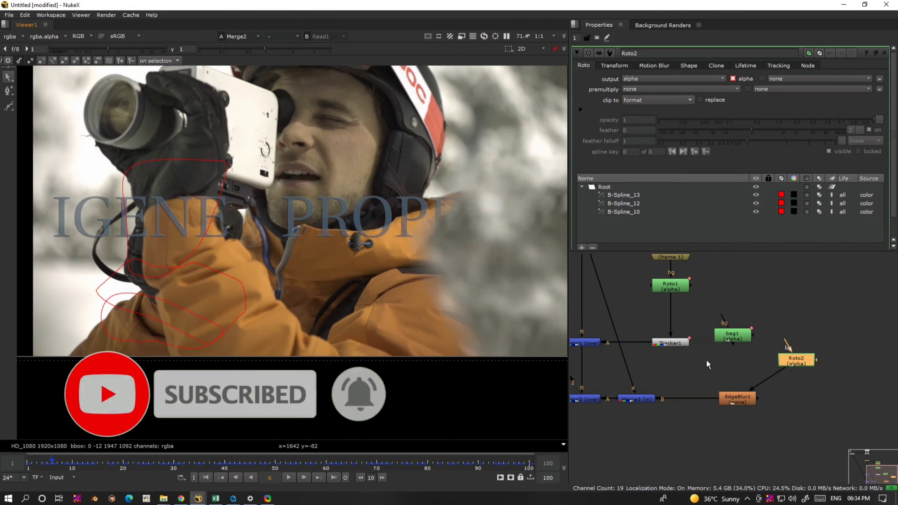
Undo the Roto2 connection, the pasted splines, the new Roto node and the cut from bag1
{"action": "key", "text": "ctrl+z"}
{"action": "key", "text": "ctrl+z"}
{"action": "key", "text": "ctrl+z"}
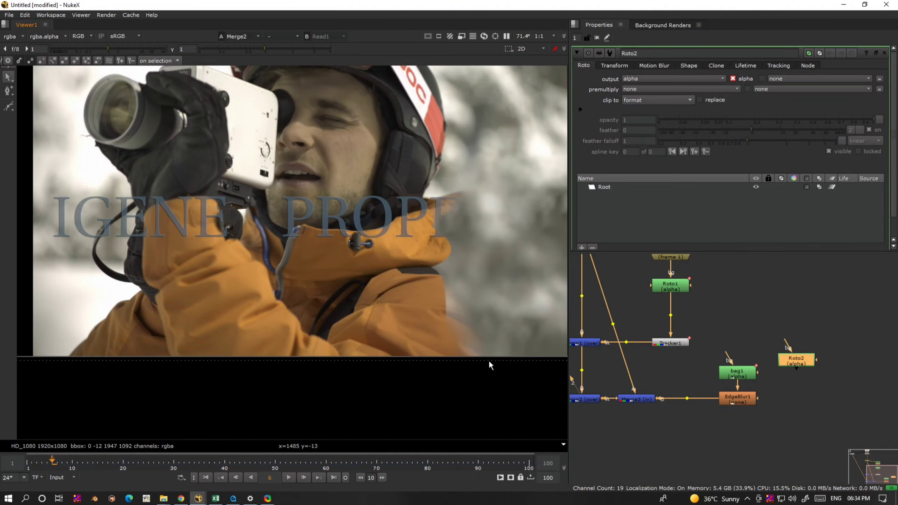
{"action": "key", "text": "ctrl+z"}
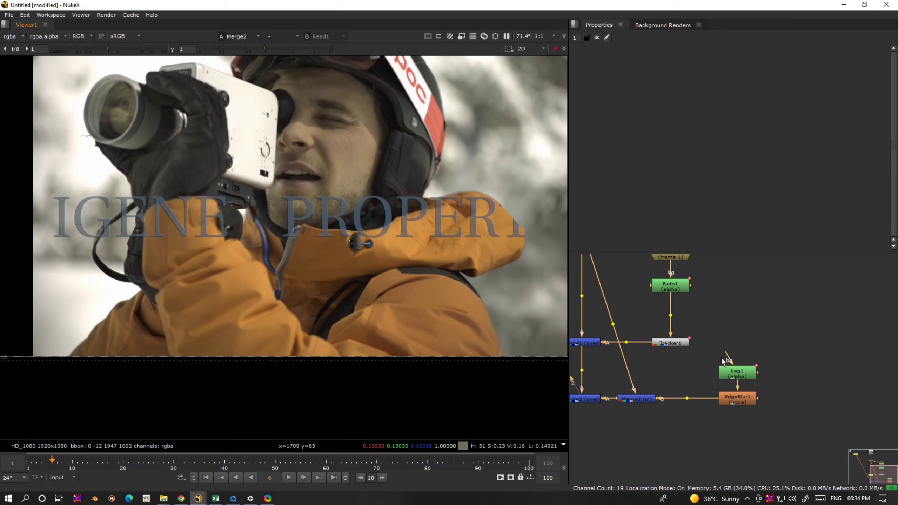
Duplicate bag1 into a separate, unconnected node beside it, and reopen the original bag1's shapes
{"action": "double_click", "coordinate": [732, 378]}
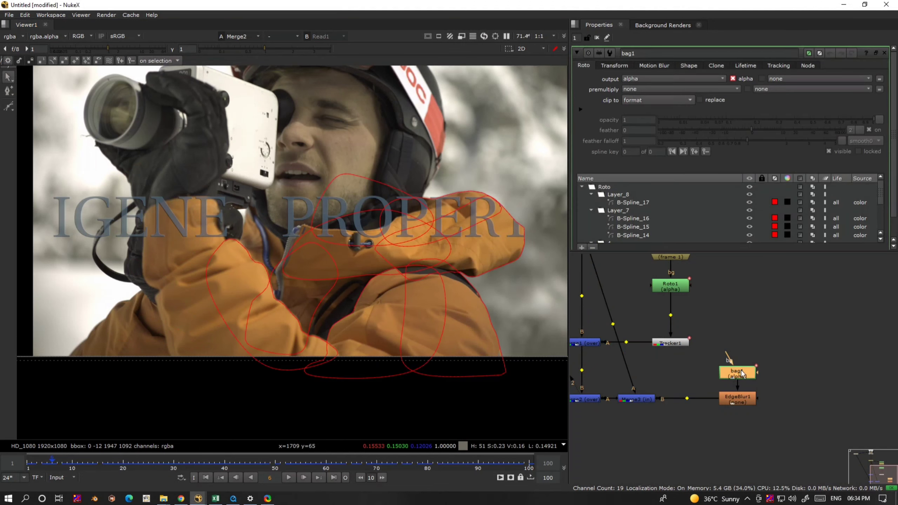
{"action": "left_click", "coordinate": [824, 355]}
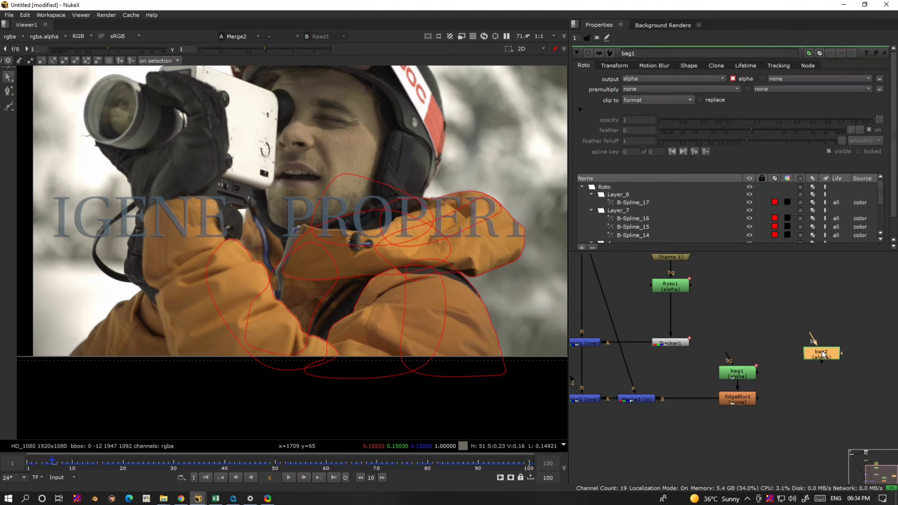
{"action": "double_click", "coordinate": [823, 353]}
{"action": "left_click", "coordinate": [747, 374]}
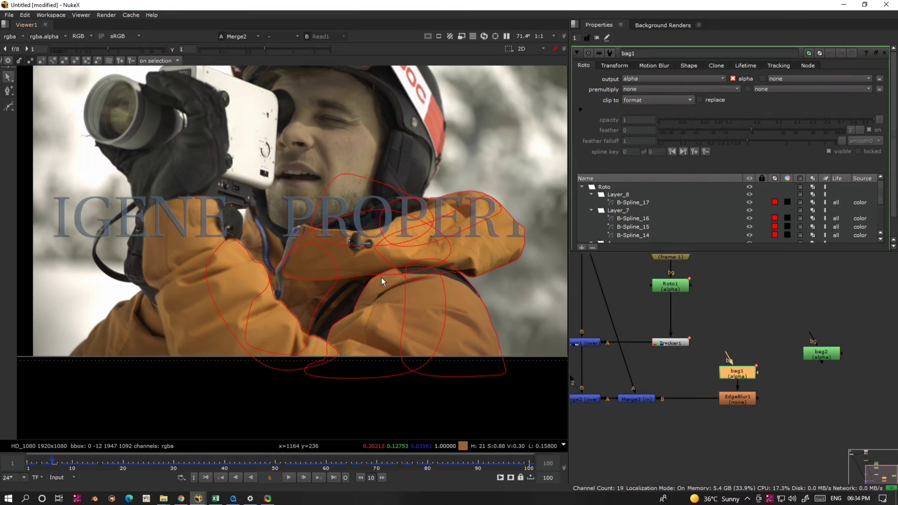
Delete B-Spline_14, B-Spline_15, B-Spline_16, B-Spline_9 and B-Spline_17 from bag1
{"action": "left_click", "coordinate": [370, 278]}
{"action": "left_click", "coordinate": [596, 247]}
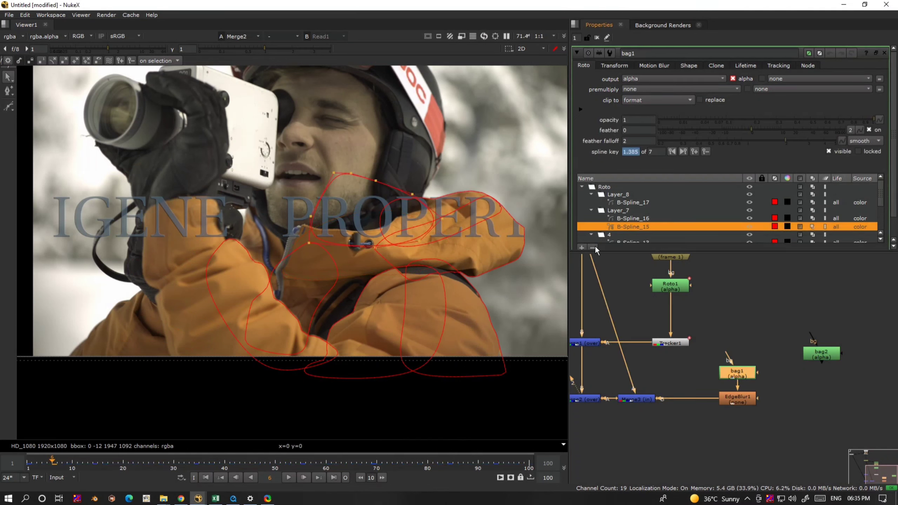
{"action": "left_click", "coordinate": [595, 247]}
{"action": "left_click", "coordinate": [595, 247]}
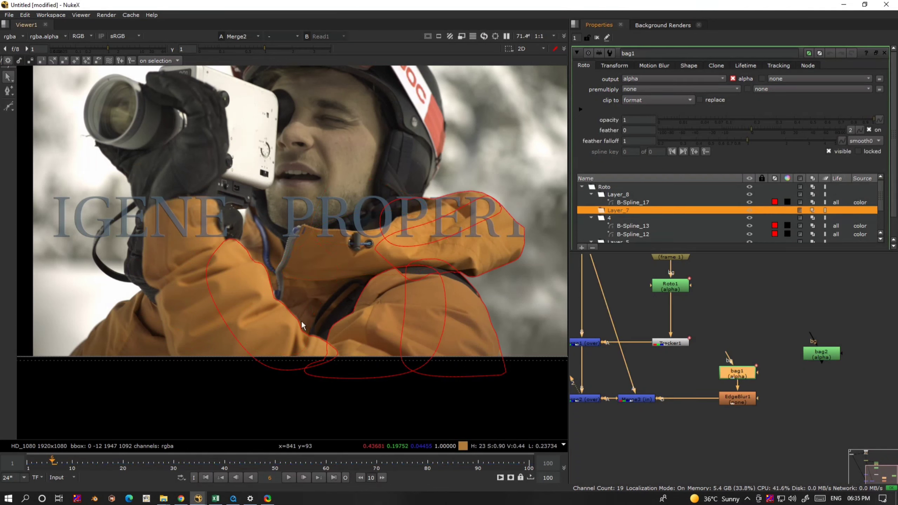
{"action": "left_click", "coordinate": [593, 248]}
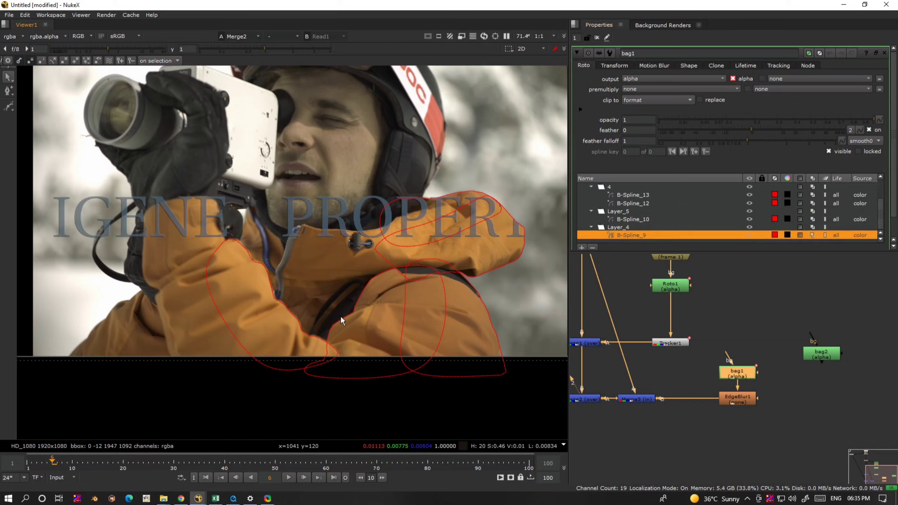
{"action": "left_click", "coordinate": [593, 248]}
{"action": "key", "text": "ctrl+v"}
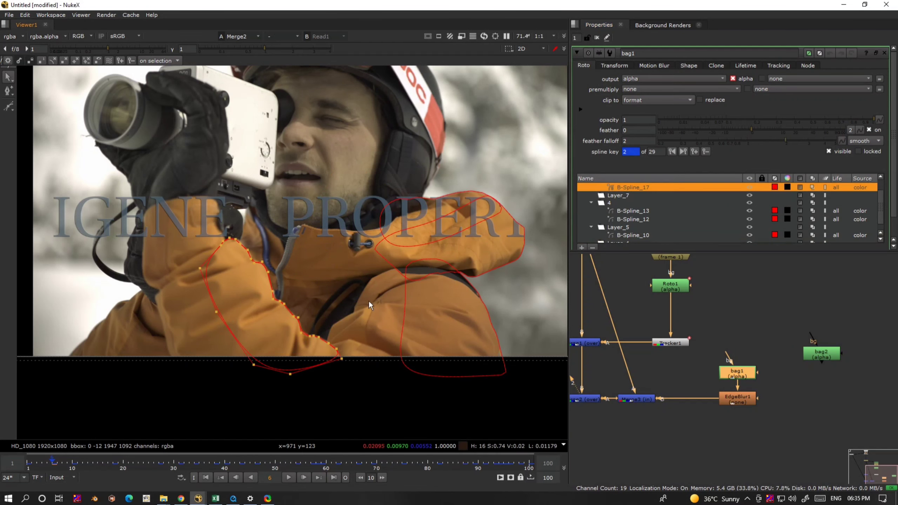
{"action": "left_click", "coordinate": [593, 248]}
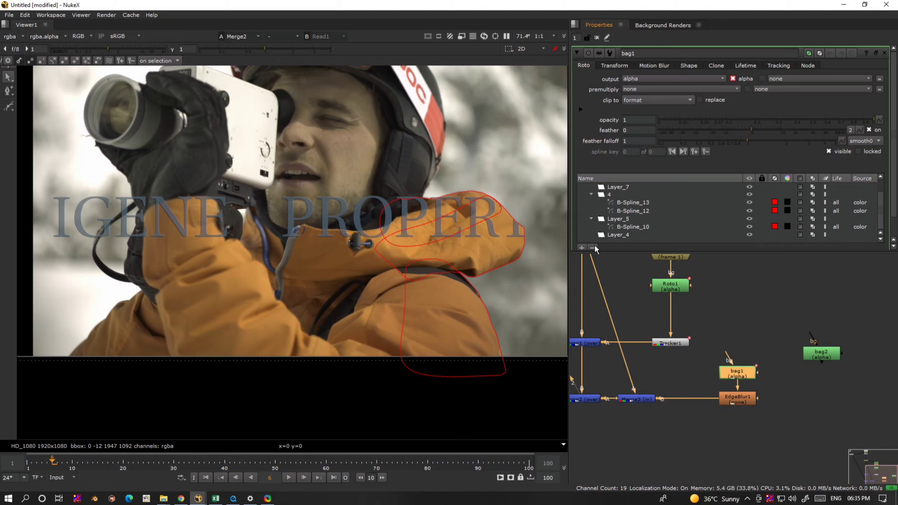
Remove the empty layers Layer_7, Layer_4 and Layer_8 from bag1
{"action": "left_click", "coordinate": [618, 187]}
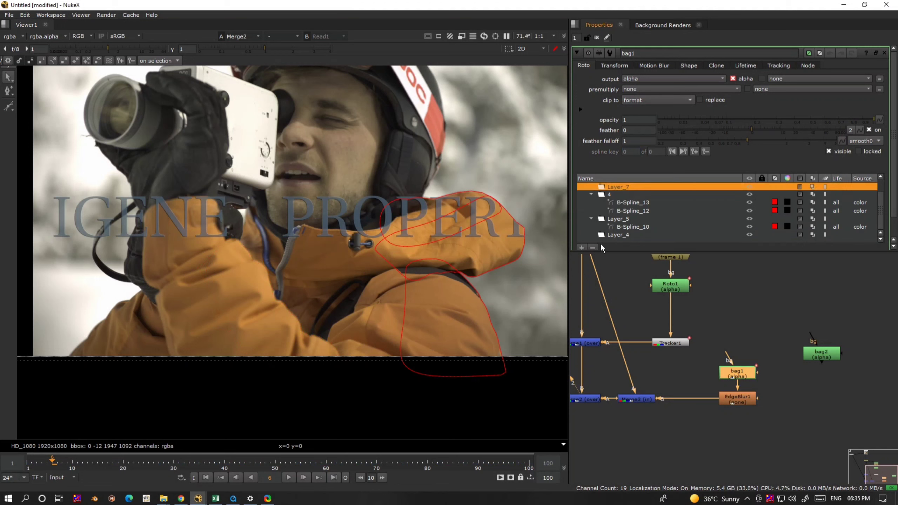
{"action": "left_click", "coordinate": [593, 245]}
{"action": "left_click", "coordinate": [615, 236]}
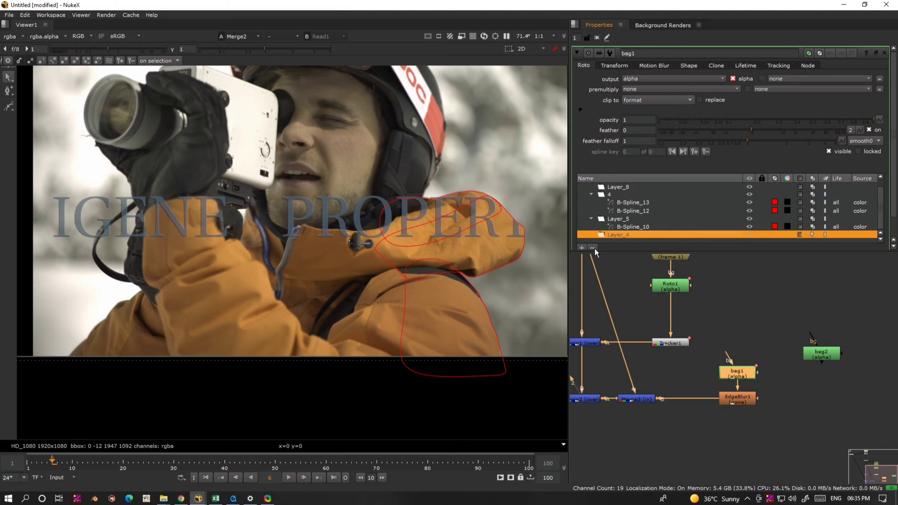
{"action": "left_click", "coordinate": [595, 247]}
{"action": "left_click", "coordinate": [617, 196]}
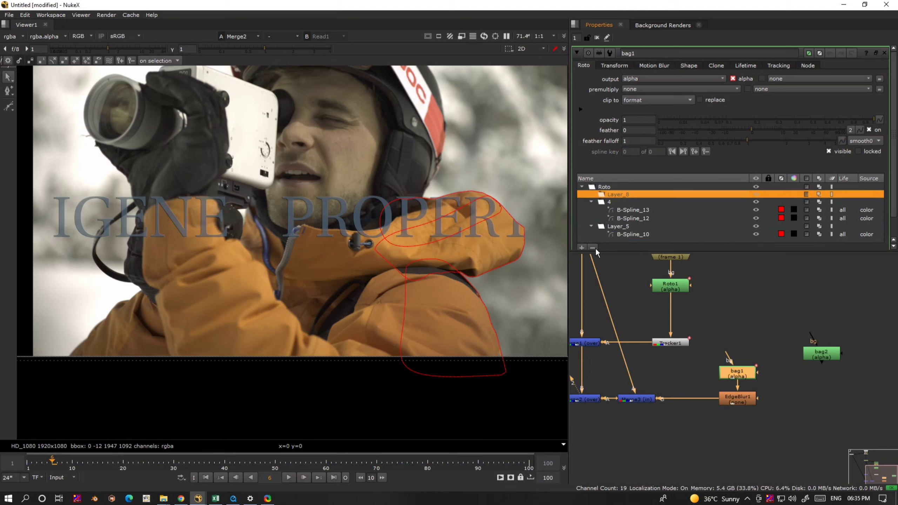
{"action": "left_click", "coordinate": [594, 248]}
Delete B-Spline_12, B-Spline_13 and B-Spline_10 from bag2, and remove the emptied layers 4 and Layer_5
{"action": "left_click", "coordinate": [814, 352]}
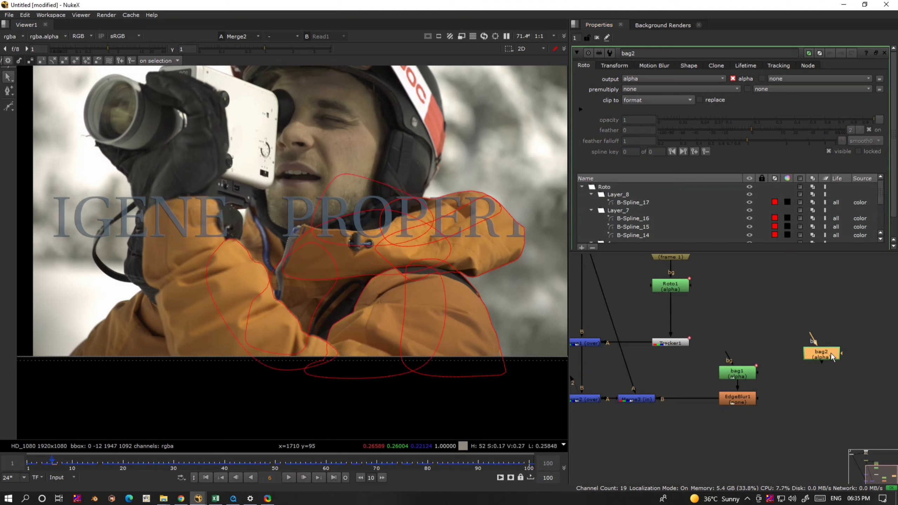
{"action": "left_click", "coordinate": [481, 274]}
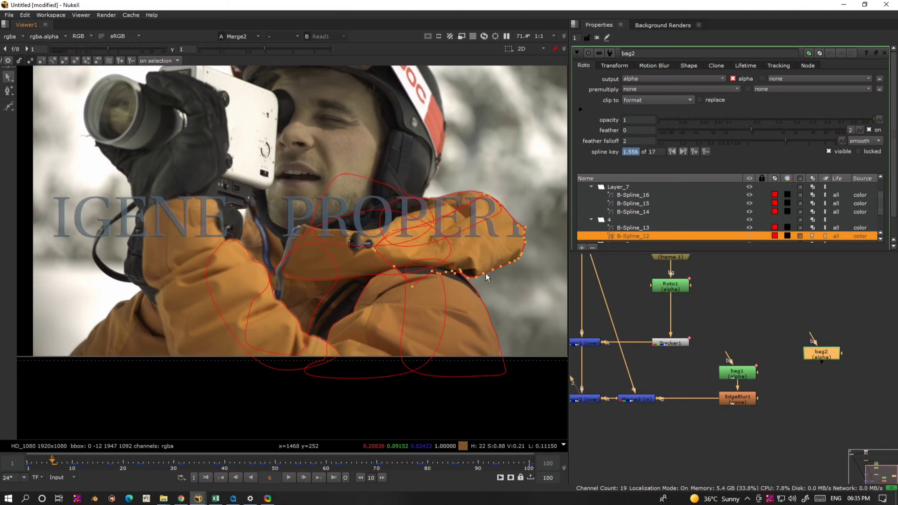
{"action": "left_click", "coordinate": [593, 245]}
{"action": "left_click", "coordinate": [593, 246]}
{"action": "left_click", "coordinate": [466, 287]}
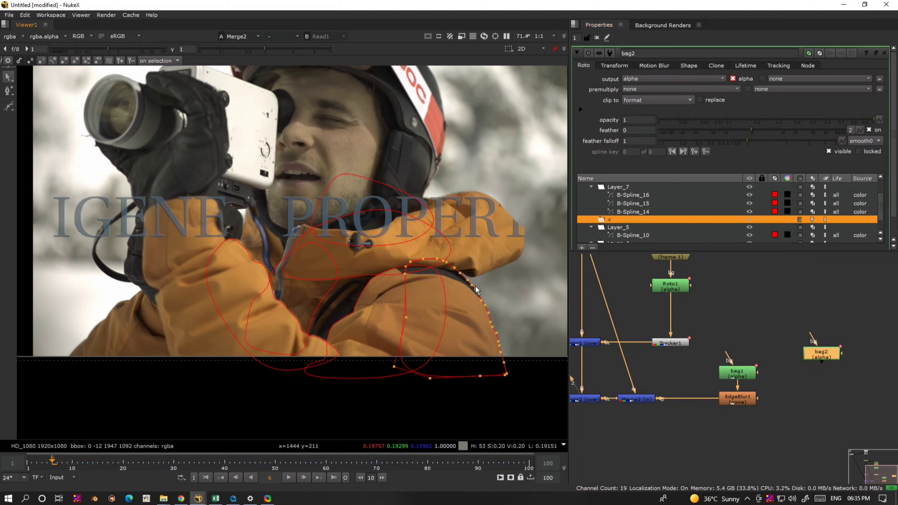
{"action": "left_click", "coordinate": [595, 247]}
{"action": "left_click", "coordinate": [618, 221]}
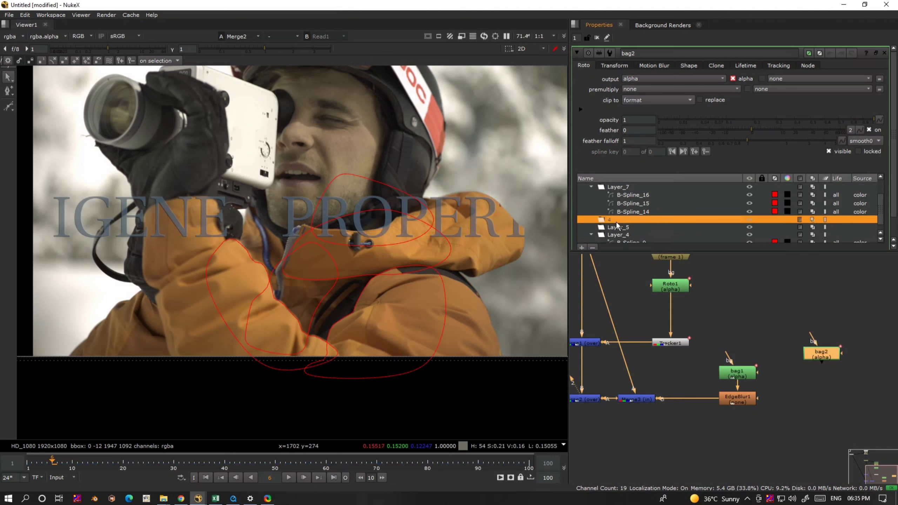
{"action": "left_click", "coordinate": [593, 247]}
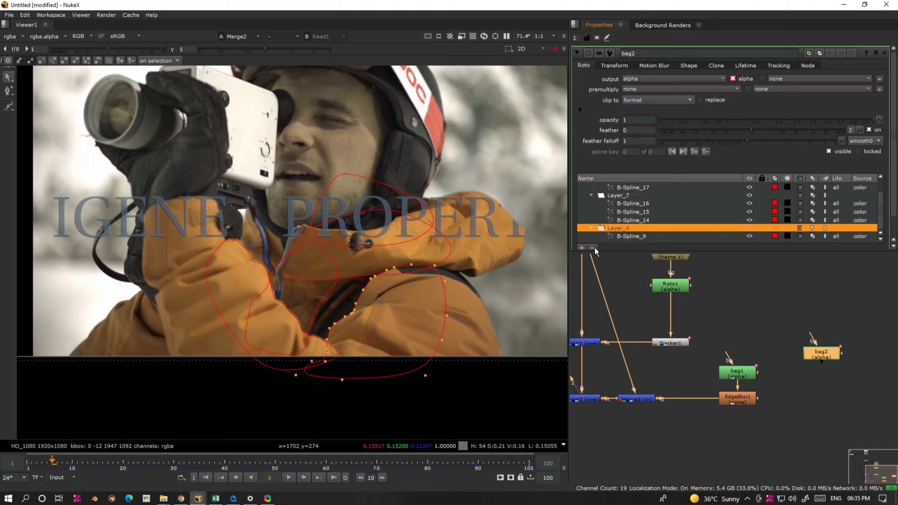
{"action": "scroll", "coordinate": [628, 223], "scroll_direction": "down", "scroll_amount": 1}
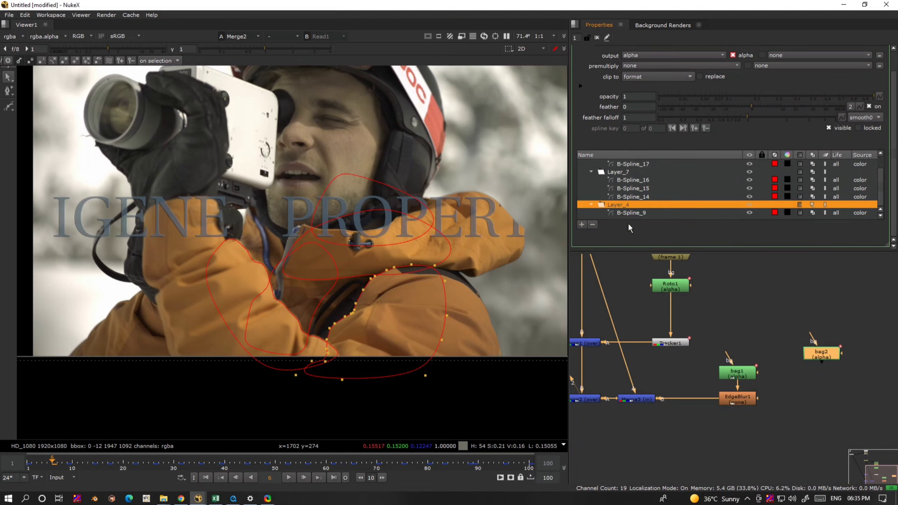
Compare the remaining shapes of bag2 and bag1, and move bag2 below EdgeBlur1
{"action": "double_click", "coordinate": [838, 353]}
{"action": "double_click", "coordinate": [753, 375]}
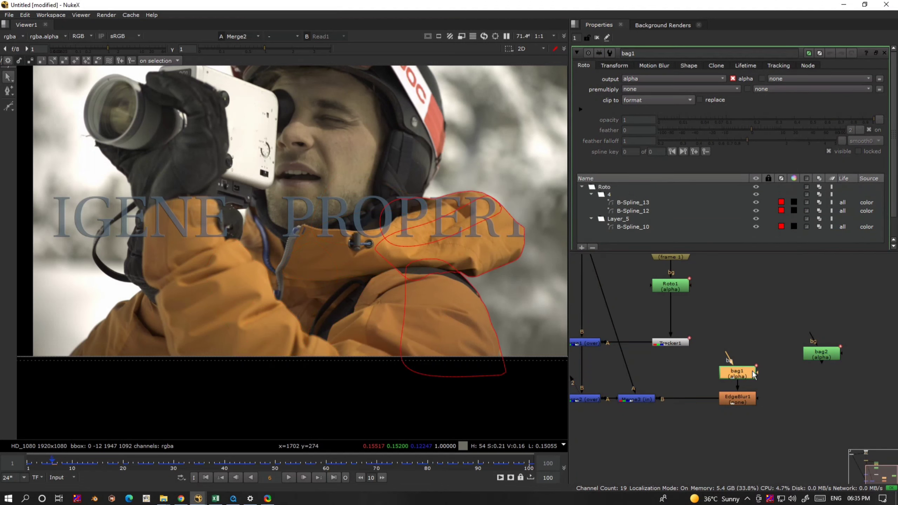
{"action": "left_click_drag", "start_coordinate": [820, 357], "coordinate": [742, 457]}
Play the Merge2 result with the overlay off, examine the jacket front and straps at frame 40, and return to the first frame
{"action": "middle_click_drag", "start_coordinate": [627, 419], "coordinate": [691, 392]}
{"action": "left_click", "coordinate": [659, 371]}
{"action": "key", "text": "2"}
{"action": "key", "text": "q"}
{"action": "key", "text": "l"}
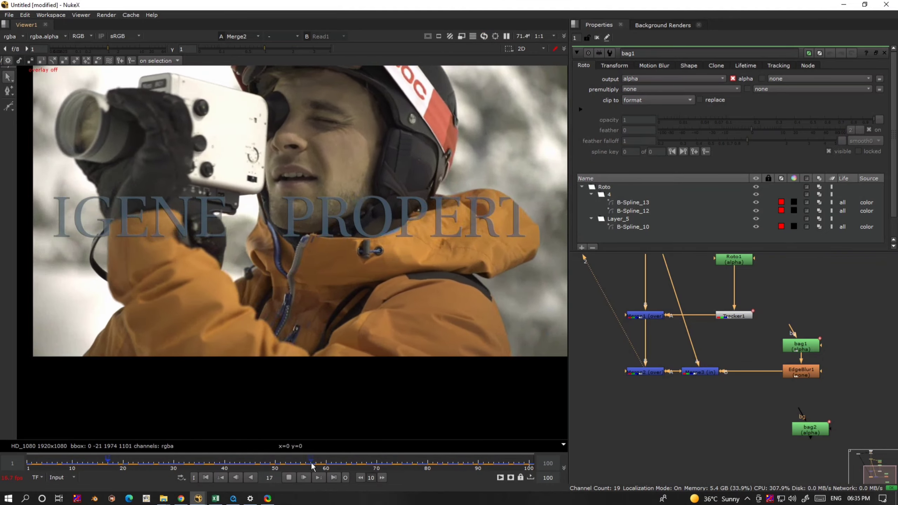
{"action": "left_click", "coordinate": [292, 477]}
{"action": "scroll", "coordinate": [352, 344], "scroll_direction": "up", "scroll_amount": 6}
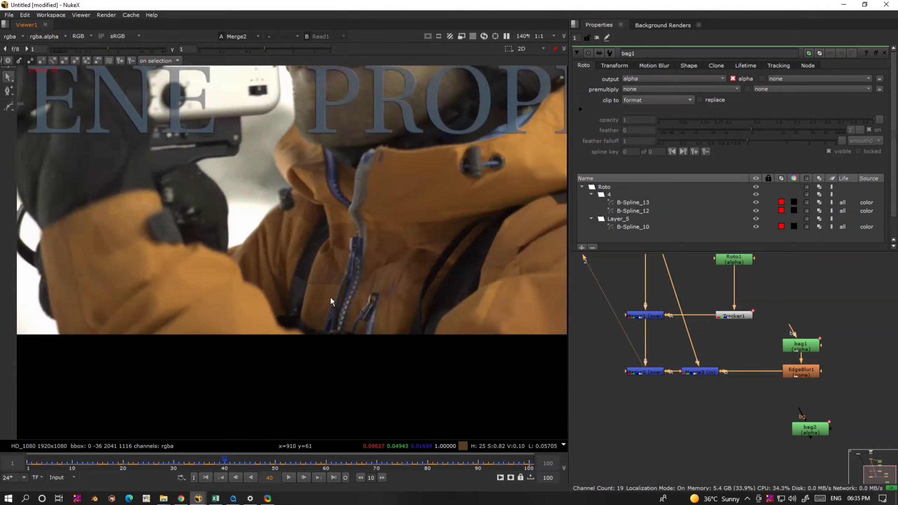
{"action": "scroll", "coordinate": [302, 302], "scroll_direction": "down", "scroll_amount": 4}
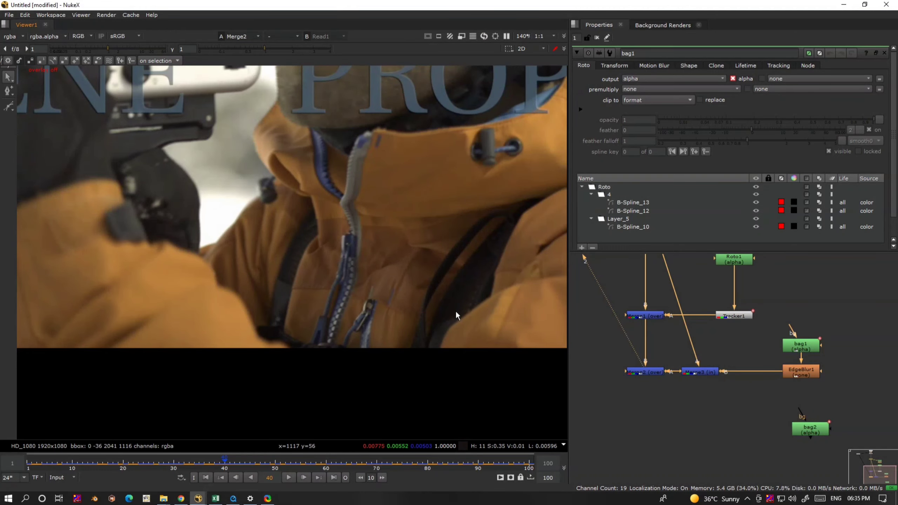
{"action": "key", "text": "Home"}
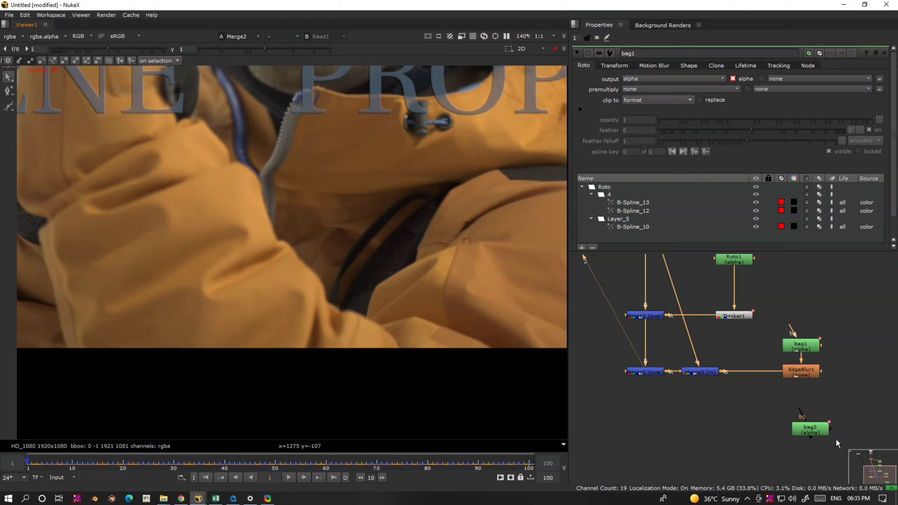
Move bag2 farther below EdgeBlur1 to clear space in the node tree
{"action": "middle_click_drag", "start_coordinate": [792, 428], "coordinate": [788, 392]}
{"action": "scroll", "coordinate": [788, 393], "scroll_direction": "down", "scroll_amount": 2}
{"action": "left_click_drag", "start_coordinate": [793, 394], "coordinate": [841, 458]}
{"action": "middle_click_drag", "start_coordinate": [737, 410], "coordinate": [727, 407]}
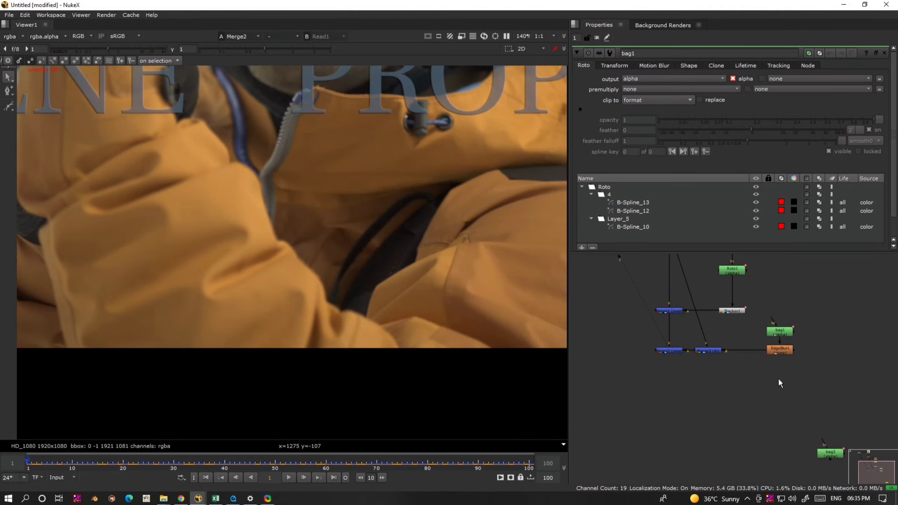
Add a RotoPaint node fed by Merge2, place it lower in the node tree, and go to frame 33
{"action": "key", "text": "p"}
{"action": "scroll", "coordinate": [778, 378], "scroll_direction": "up", "scroll_amount": 3}
{"action": "left_click_drag", "start_coordinate": [774, 369], "coordinate": [626, 344]}
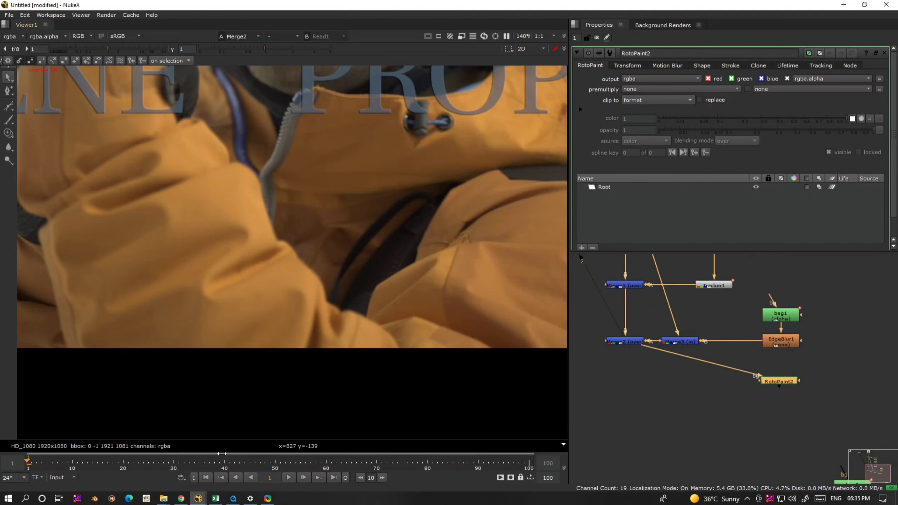
{"action": "mouse_move", "coordinate": [198, 470]}
{"action": "left_mouse_down"}
{"action": "mouse_move", "coordinate": [413, 474]}
{"action": "mouse_move", "coordinate": [290, 478]}
{"action": "mouse_move", "coordinate": [143, 500]}
{"action": "mouse_move", "coordinate": [187, 489]}
{"action": "left_mouse_up"}
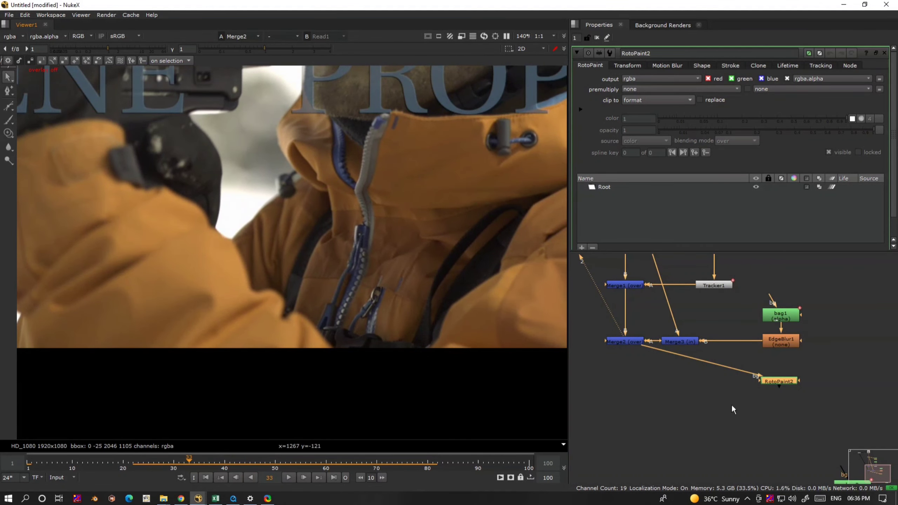
{"action": "left_click_drag", "start_coordinate": [780, 383], "coordinate": [740, 439]}
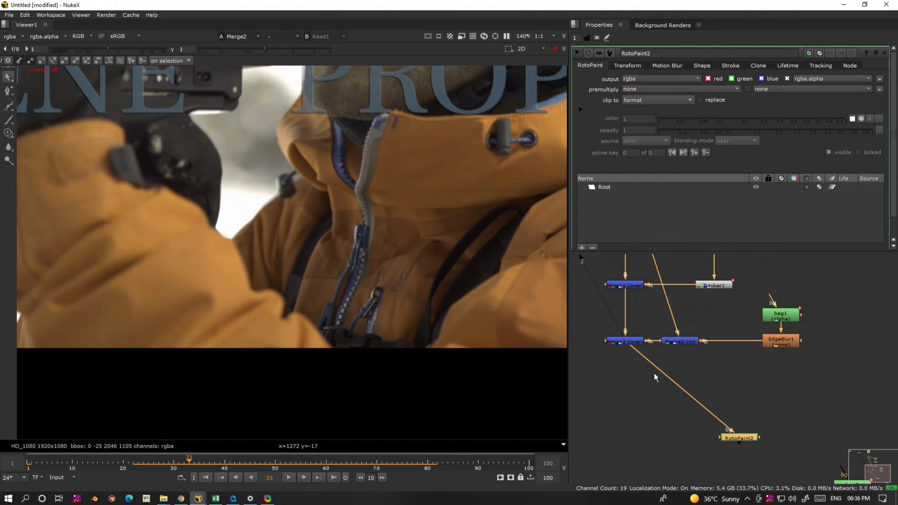
Insert a Reformat node between Merge2 and RotoPaint2 with the output format UHD_4K 3840x2160
{"action": "middle_click_drag", "start_coordinate": [643, 367], "coordinate": [624, 336]}
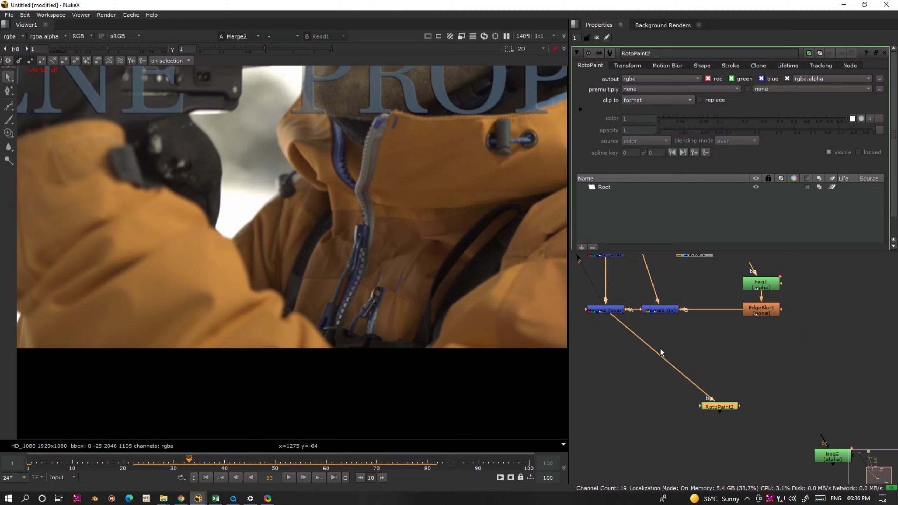
{"action": "left_click", "coordinate": [616, 309]}
{"action": "key", "text": "Tab"}
{"action": "type", "text": "ref"}
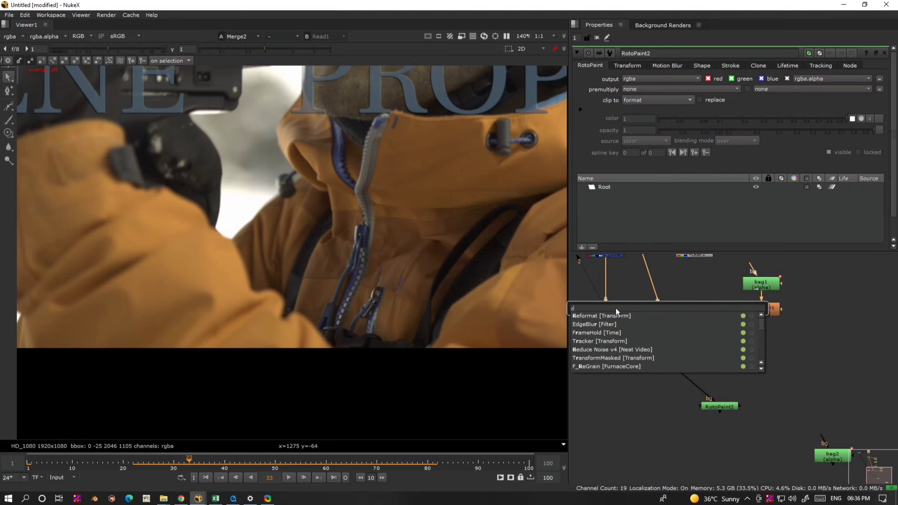
{"action": "left_click", "coordinate": [604, 315]}
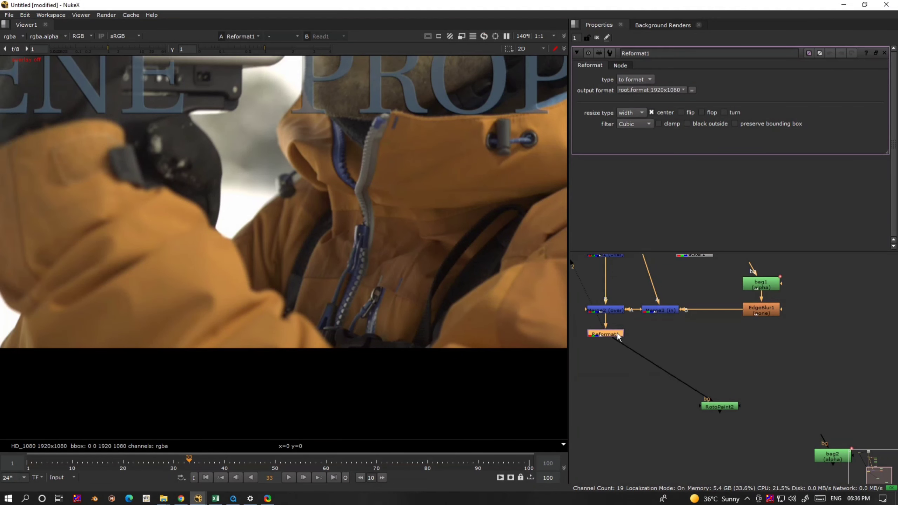
{"action": "left_click", "coordinate": [668, 91]}
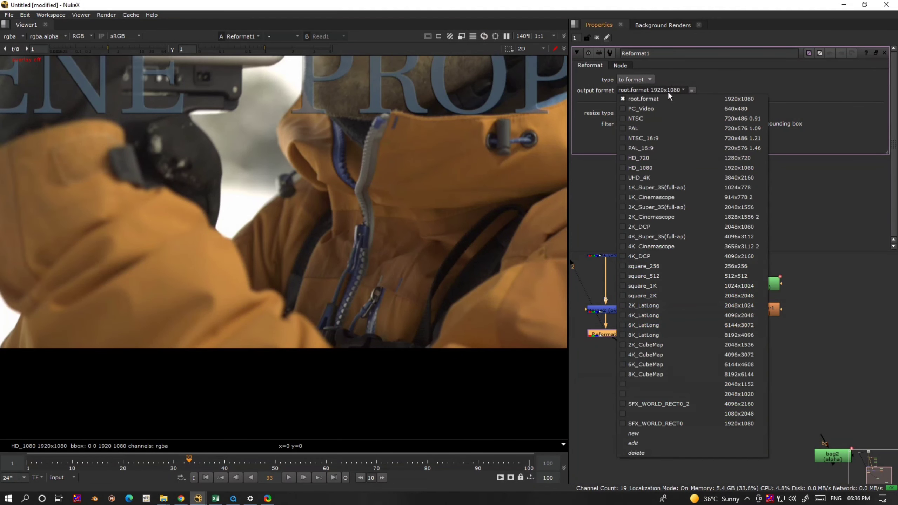
{"action": "left_click", "coordinate": [651, 180]}
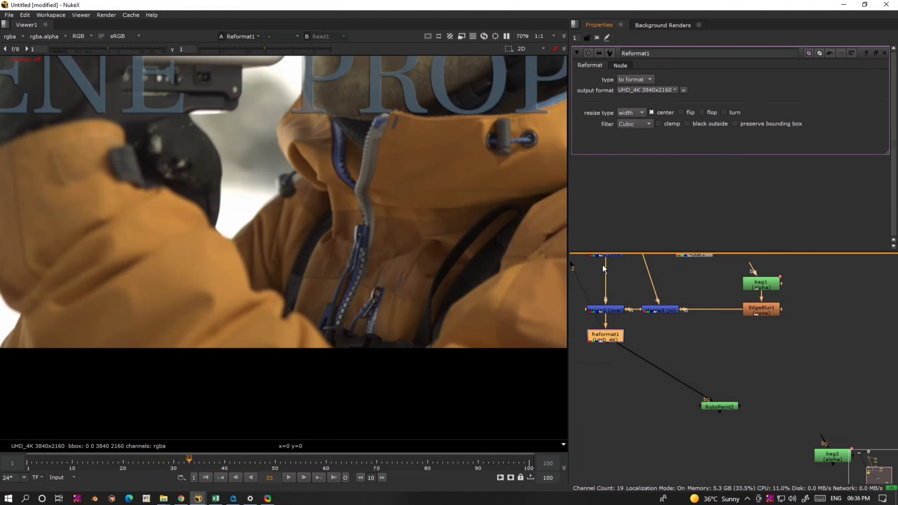
Show the viewer overlay, set Reformat1's resize type to none, and enable preserve bounding box
{"action": "scroll", "coordinate": [414, 284], "scroll_direction": "down", "scroll_amount": 3}
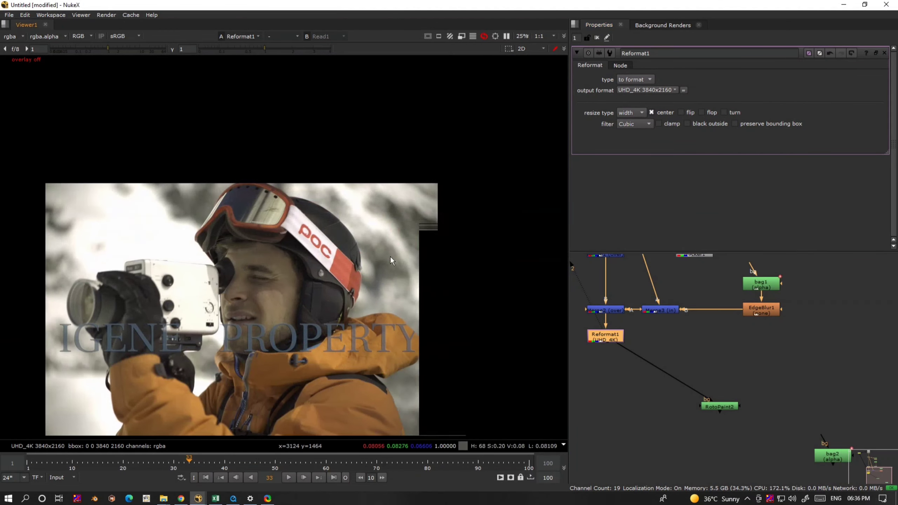
{"action": "left_click", "coordinate": [616, 339]}
{"action": "middle_click_drag", "start_coordinate": [615, 339], "coordinate": [654, 305]}
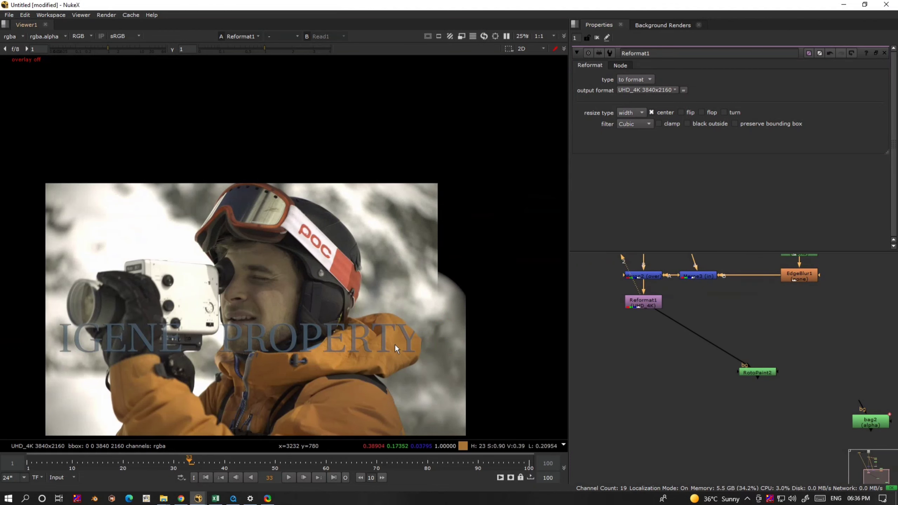
{"action": "middle_click_drag", "start_coordinate": [408, 349], "coordinate": [434, 298]}
{"action": "left_click", "coordinate": [640, 113]}
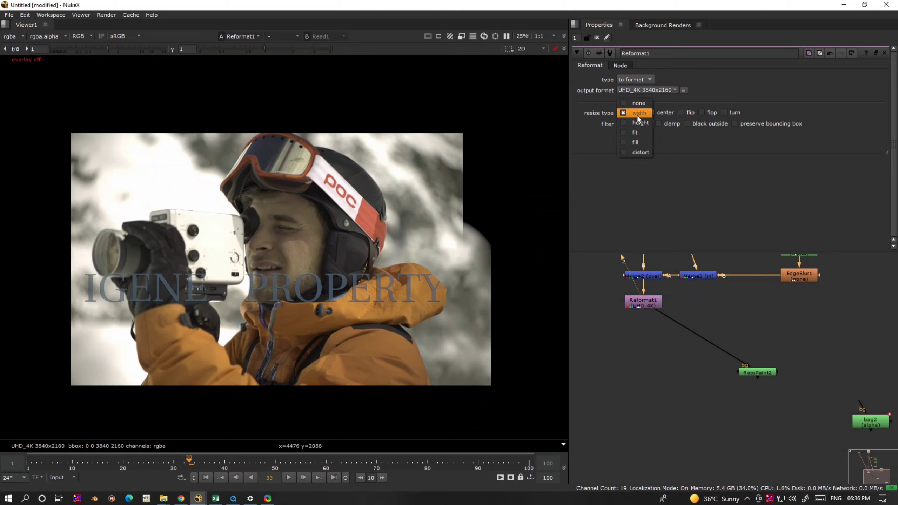
{"action": "left_click", "coordinate": [640, 112]}
{"action": "key", "text": "o"}
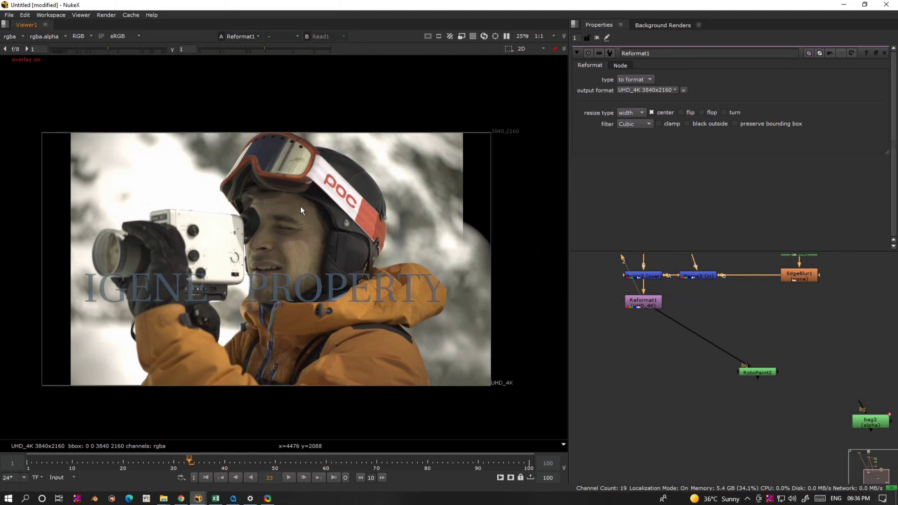
{"action": "left_click", "coordinate": [636, 113]}
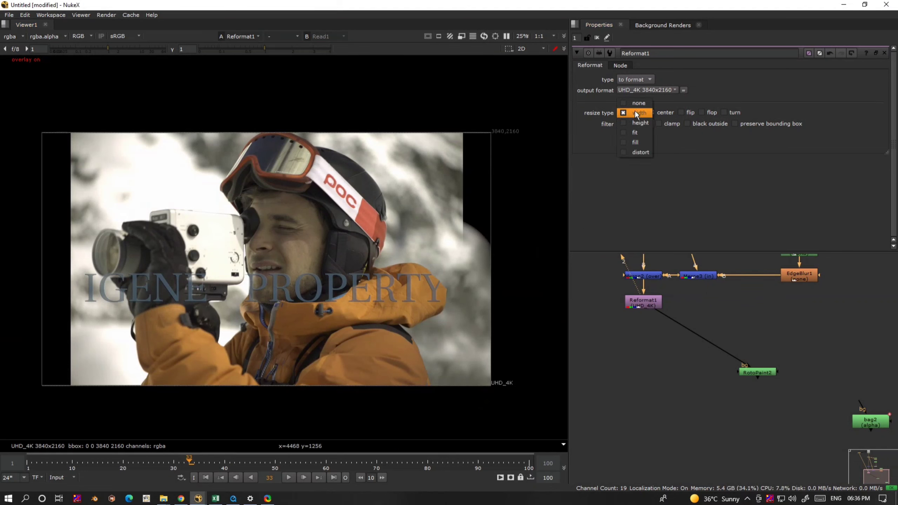
{"action": "left_click", "coordinate": [637, 104]}
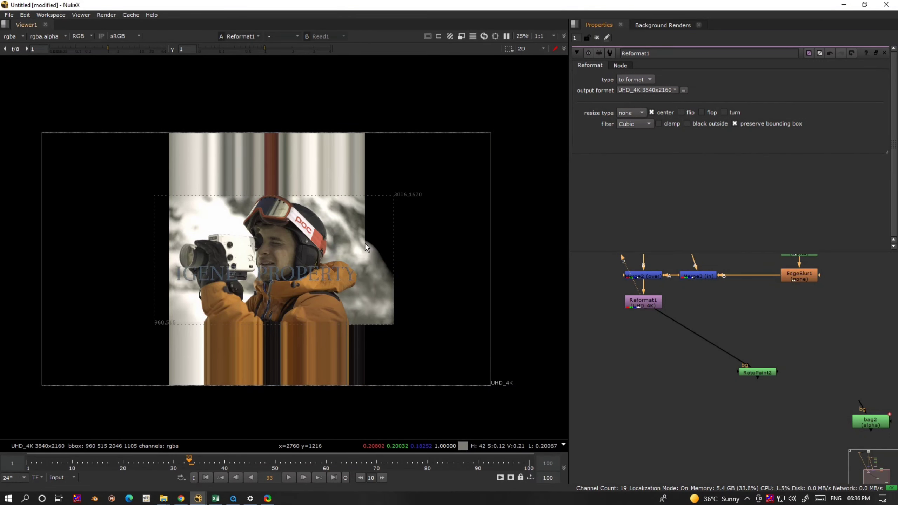
{"action": "left_click", "coordinate": [735, 124]}
Move RotoPaint2 closer beneath Reformat1
{"action": "scroll", "coordinate": [756, 374], "scroll_direction": "up", "scroll_amount": 3}
{"action": "left_click_drag", "start_coordinate": [756, 373], "coordinate": [647, 335]}
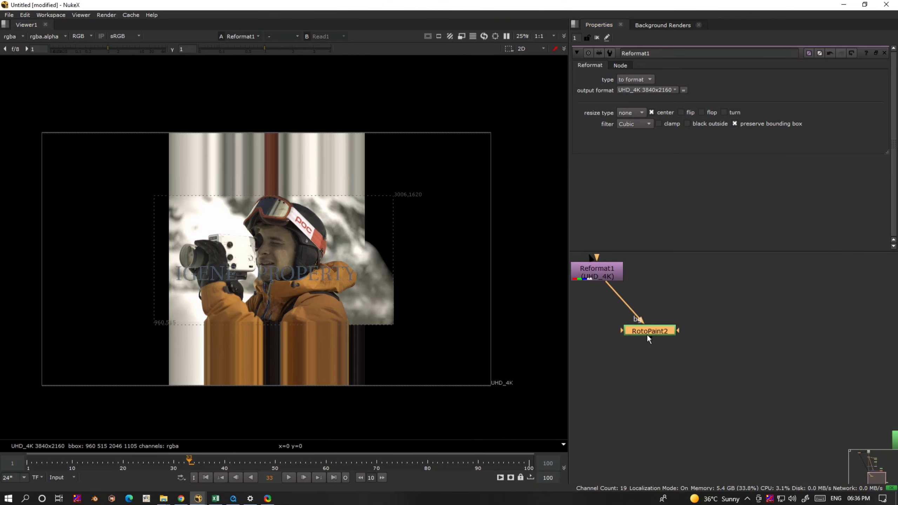
Open RotoPaint2's properties, choose the Clone tool, and frame the jacket area around the dark backpack strap
{"action": "double_click", "coordinate": [647, 334]}
{"action": "left_click", "coordinate": [8, 135]}
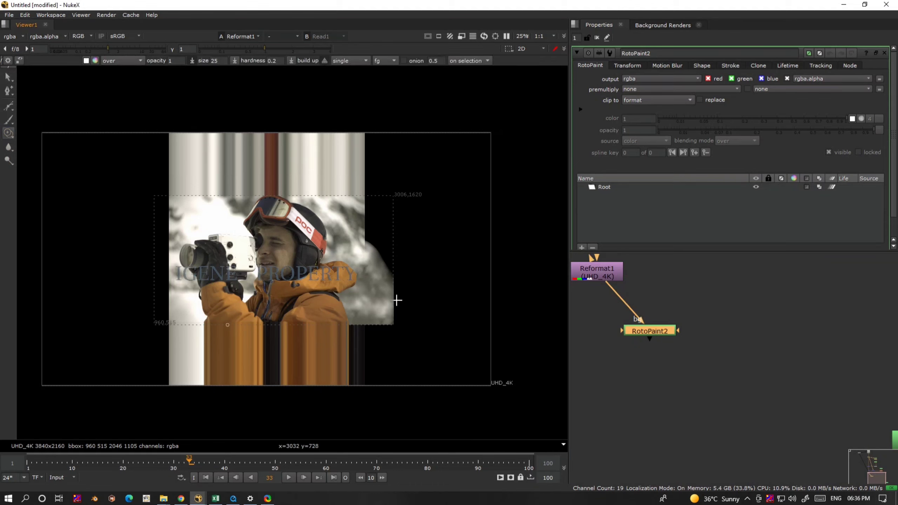
{"action": "scroll", "coordinate": [426, 296], "scroll_direction": "up", "scroll_amount": 5}
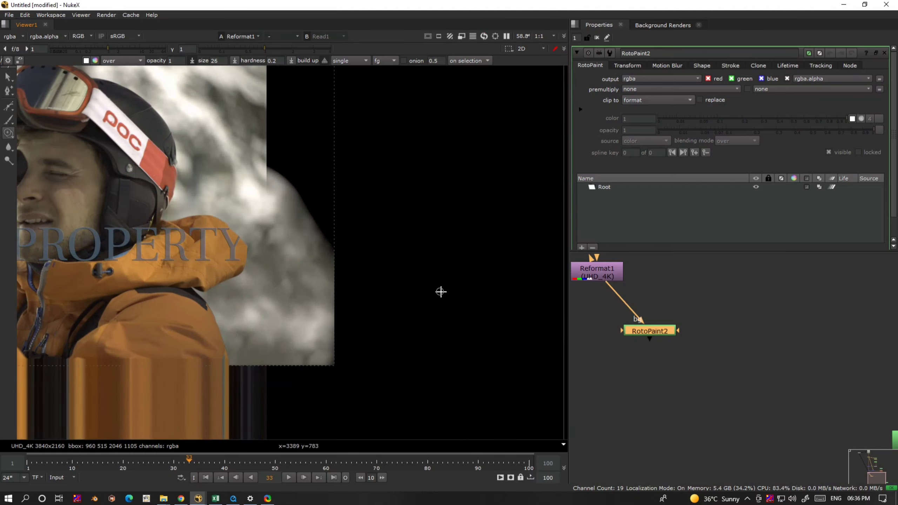
{"action": "scroll", "coordinate": [398, 303], "scroll_direction": "up", "scroll_amount": 9}
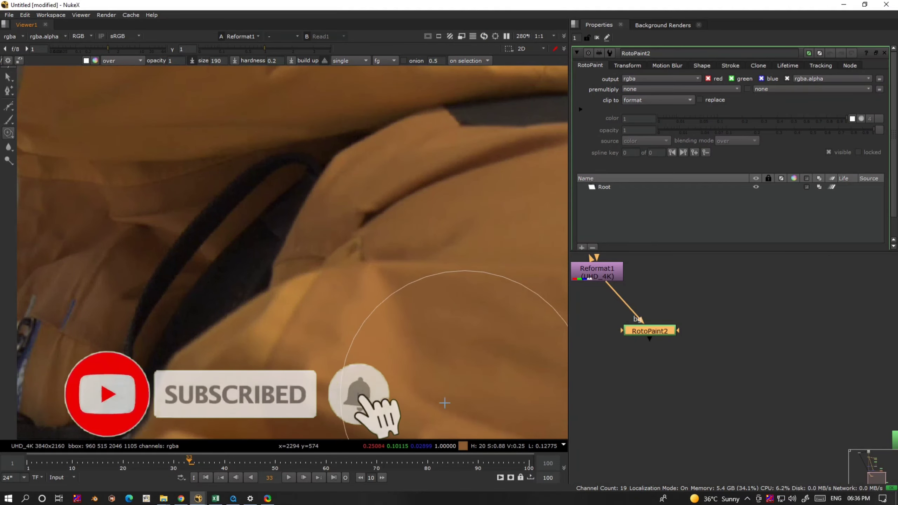
{"action": "left_click", "coordinate": [268, 498]}
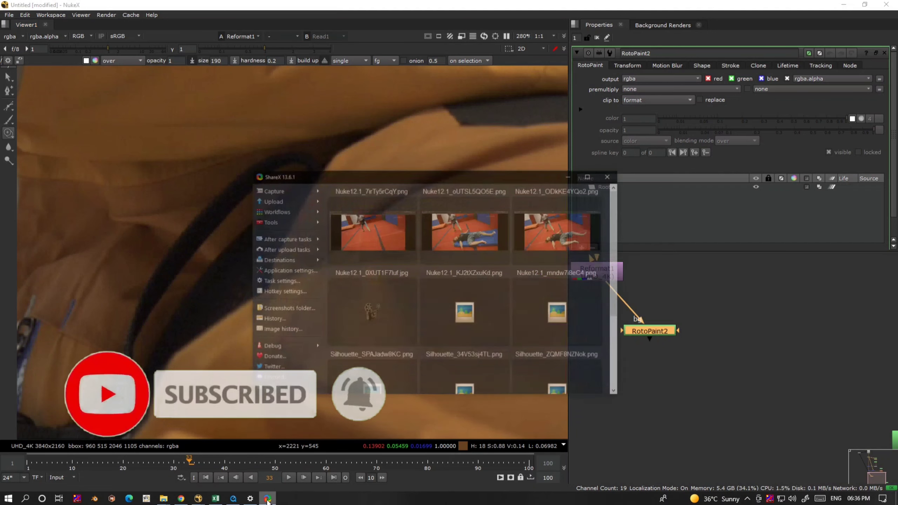
{"action": "left_click", "coordinate": [271, 499]}
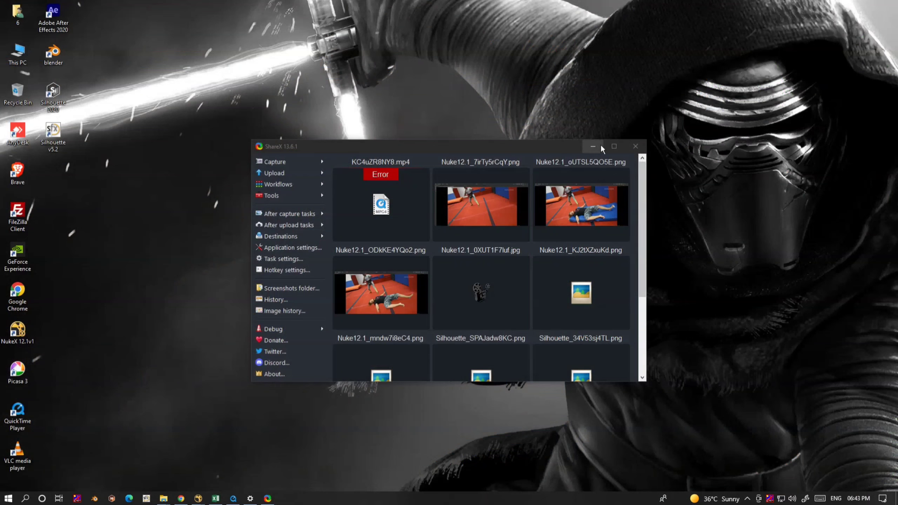
{"action": "left_click", "coordinate": [635, 146]}
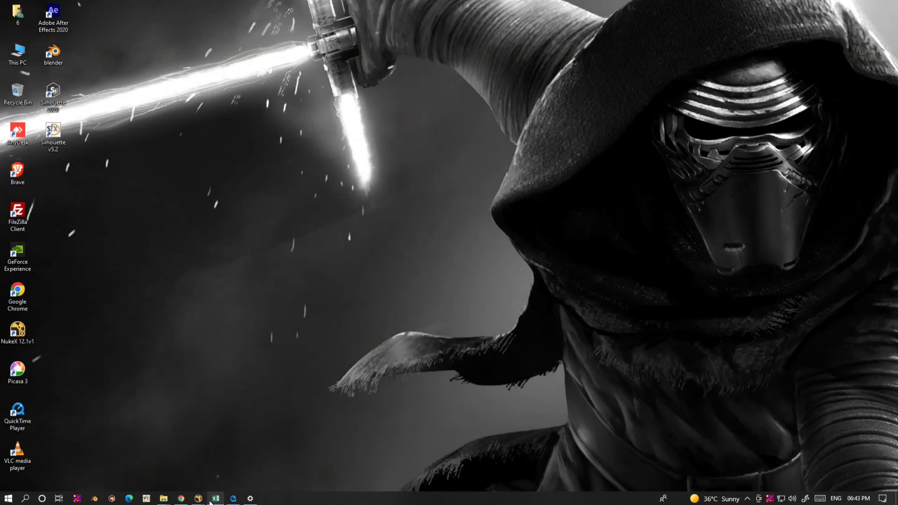
{"action": "left_click", "coordinate": [232, 461]}
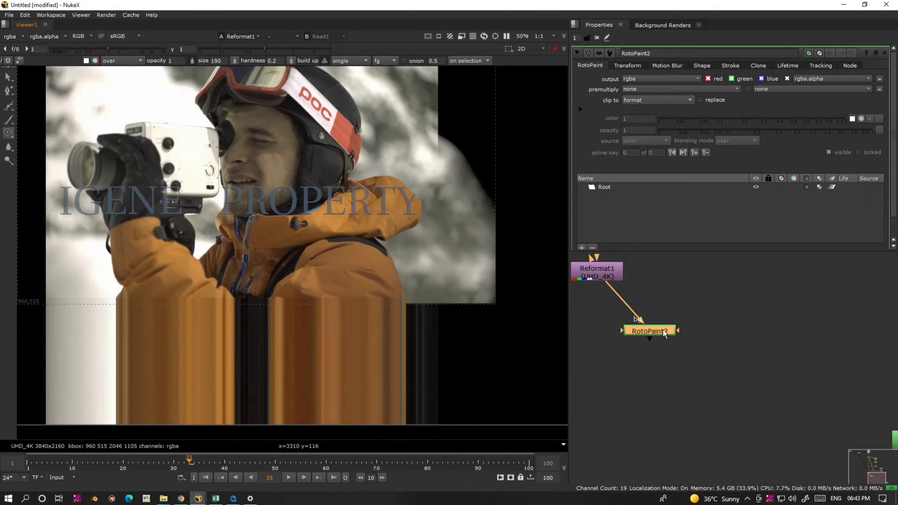
Select RotoPaint2's Root layer and reduce the clone brush size to about 35 beside the jacket's front strap
{"action": "middle_click_drag", "start_coordinate": [663, 330], "coordinate": [712, 352]}
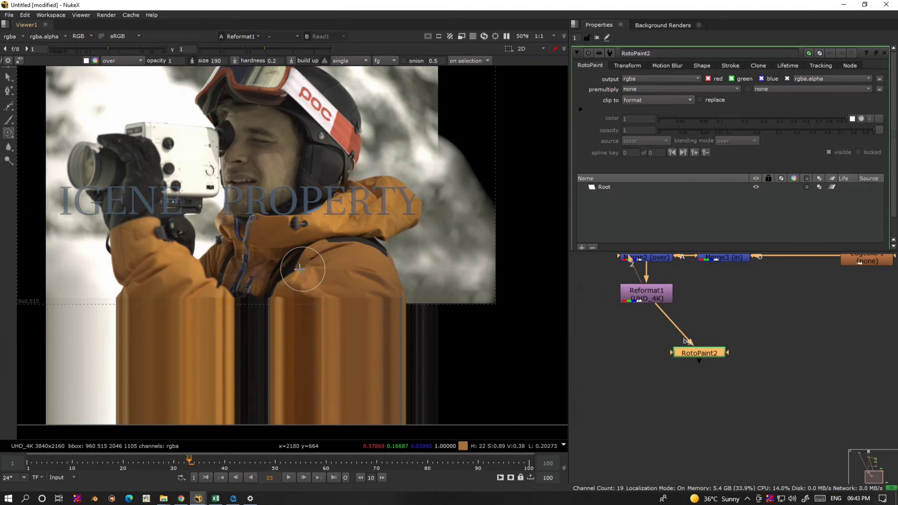
{"action": "left_click", "coordinate": [617, 189]}
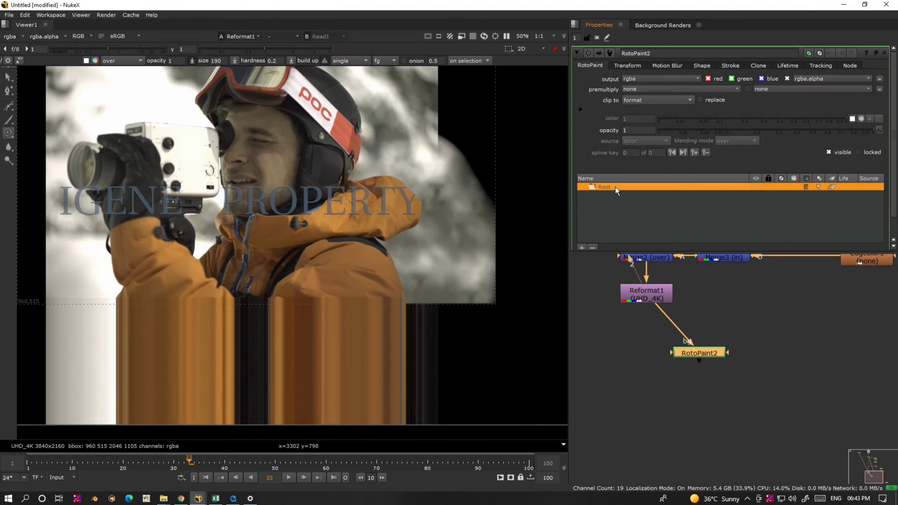
{"action": "scroll", "coordinate": [297, 281], "scroll_direction": "up", "scroll_amount": 8}
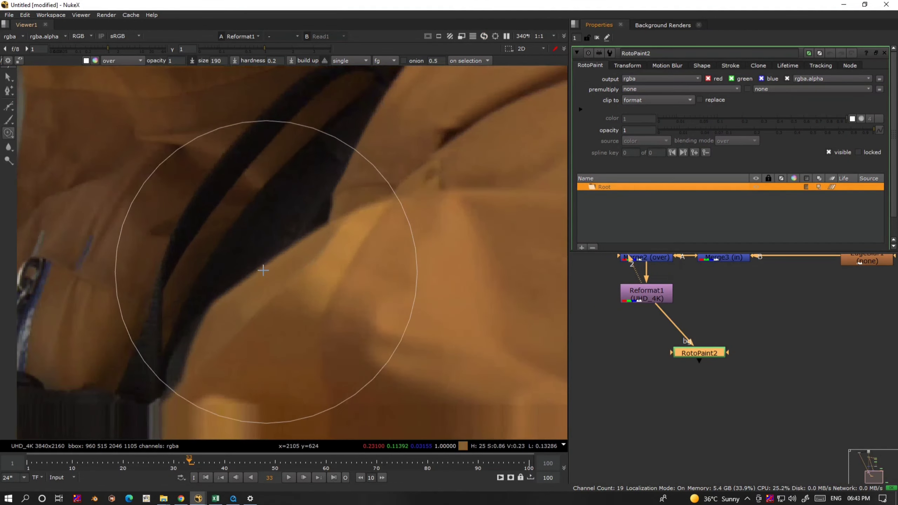
{"action": "left_click_drag", "start_coordinate": [214, 251], "coordinate": [163, 260], "text": "shift"}
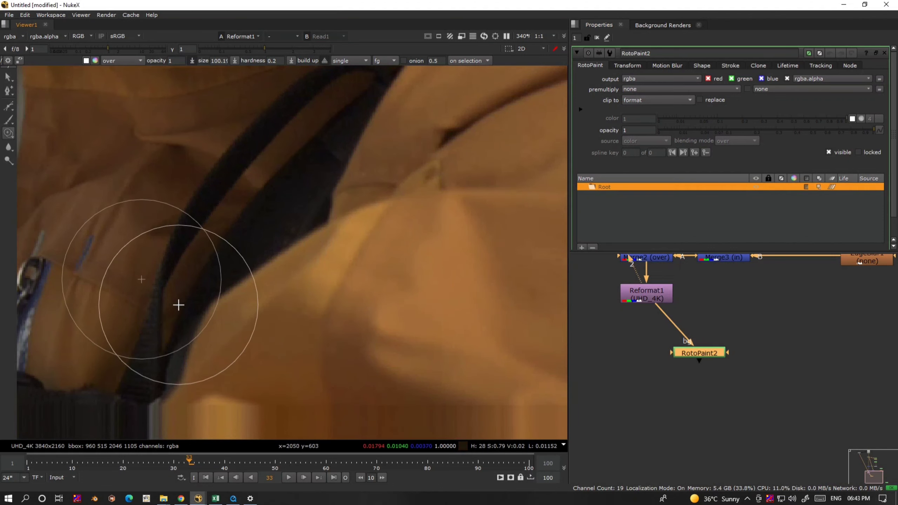
{"action": "scroll", "coordinate": [224, 332], "scroll_direction": "down", "scroll_amount": 5}
{"action": "scroll", "coordinate": [297, 331], "scroll_direction": "up", "scroll_amount": 10}
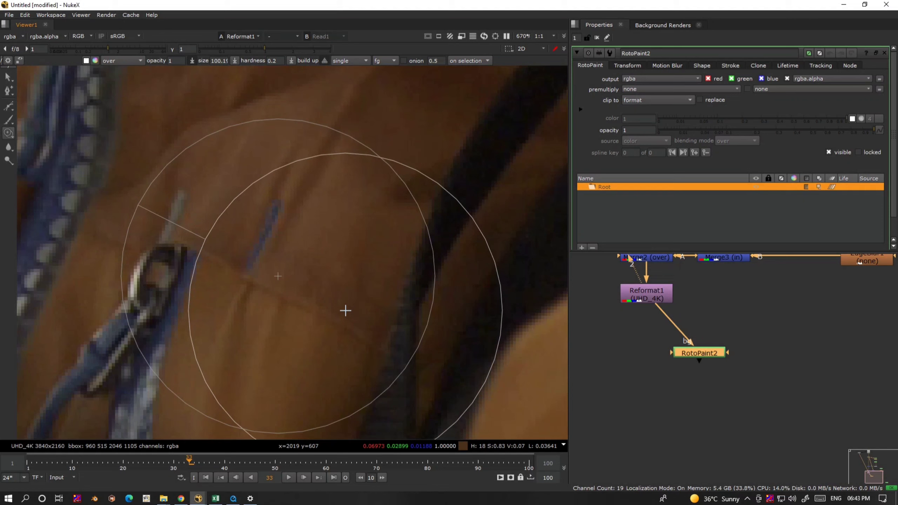
{"action": "mouse_move", "coordinate": [345, 311]}
{"action": "left_mouse_down", "text": "shift"}
{"action": "mouse_move", "coordinate": [337, 353]}
{"action": "mouse_move", "coordinate": [373, 331]}
{"action": "mouse_move", "coordinate": [355, 331]}
{"action": "left_mouse_up", "text": "shift"}
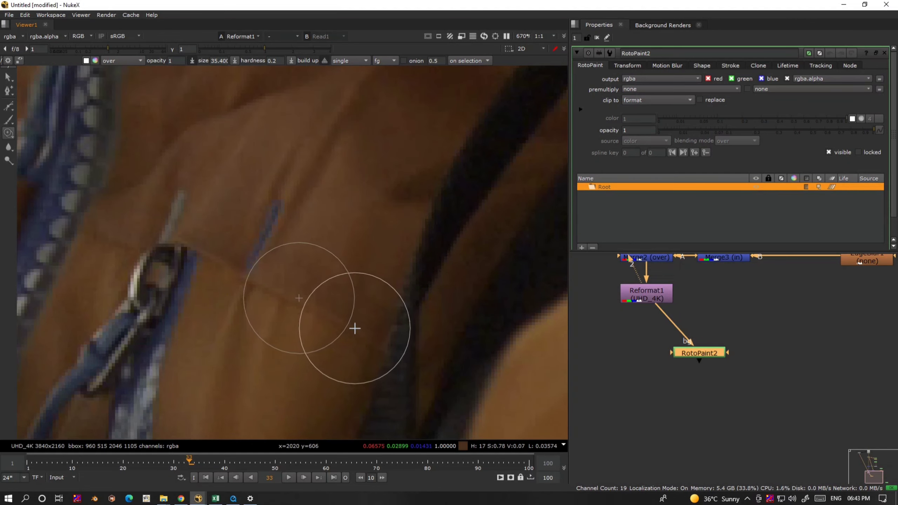
Clone jacket fabric over the lower edge of the dark strap with four dabs and view RotoPaint2's output
{"action": "left_click", "coordinate": [406, 377]}
{"action": "left_click", "coordinate": [403, 351]}
{"action": "left_click", "coordinate": [402, 345]}
{"action": "left_click", "coordinate": [407, 346]}
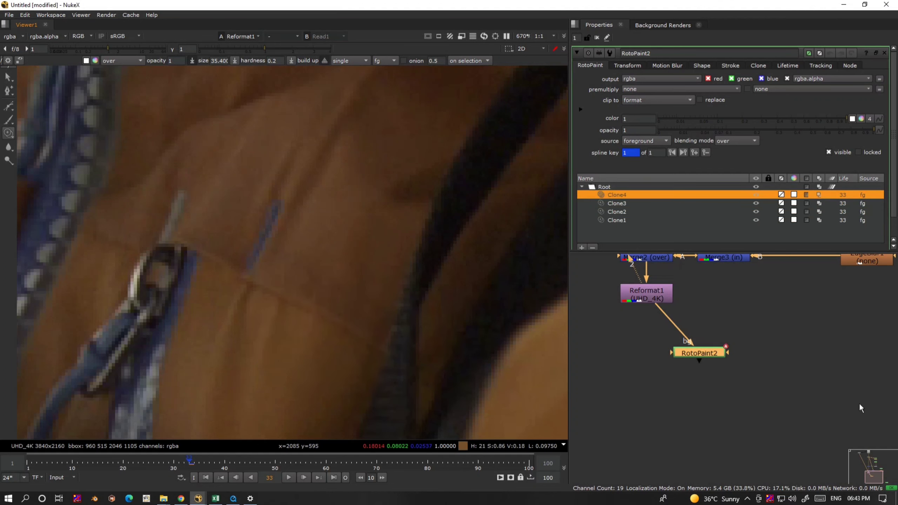
{"action": "key", "text": "1"}
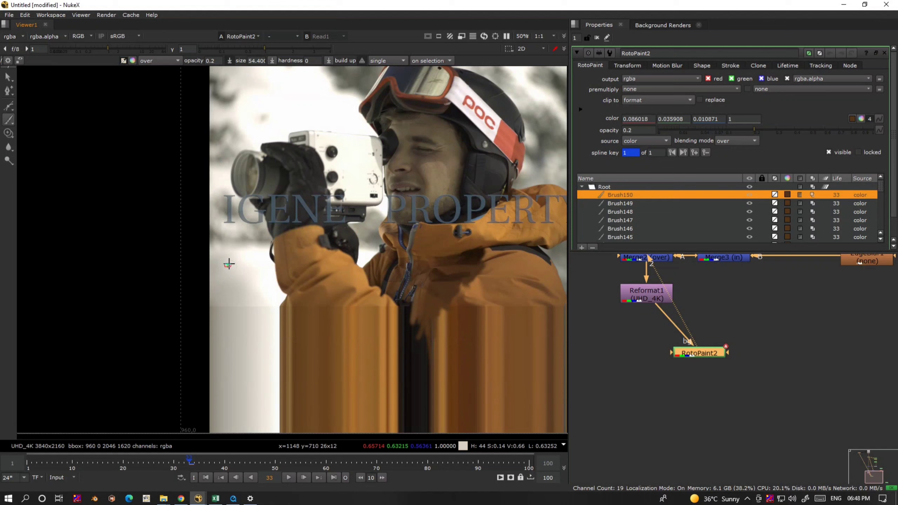
Paint light grey brush strokes at 0.2 opacity across the empty areas beside the plate, extending the bounding box to the UHD_4K frame edges
{"action": "left_click_drag", "start_coordinate": [228, 264], "coordinate": [18, 277]}
{"action": "middle_click_drag", "start_coordinate": [204, 268], "coordinate": [430, 266]}
{"action": "scroll", "coordinate": [246, 270], "scroll_direction": "down", "scroll_amount": 3}
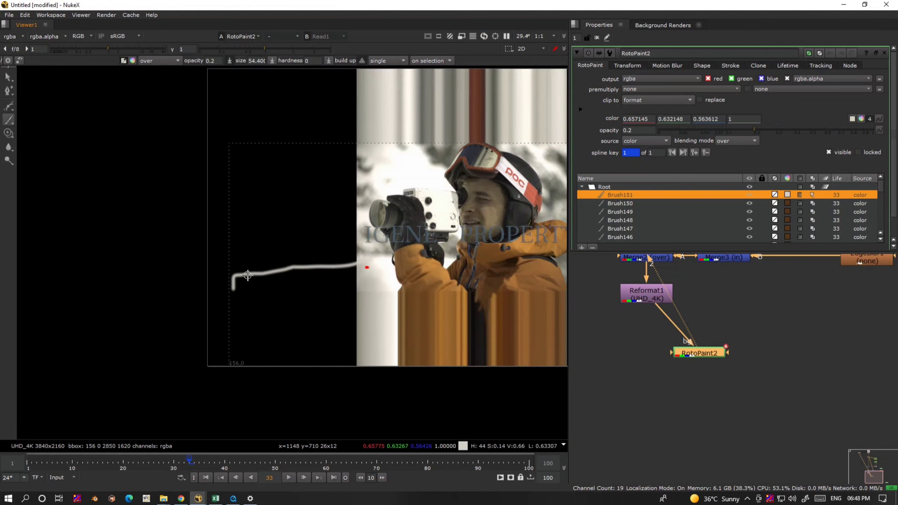
{"action": "left_click_drag", "start_coordinate": [261, 255], "coordinate": [20, 276]}
{"action": "middle_click_drag", "start_coordinate": [293, 243], "coordinate": [214, 346]}
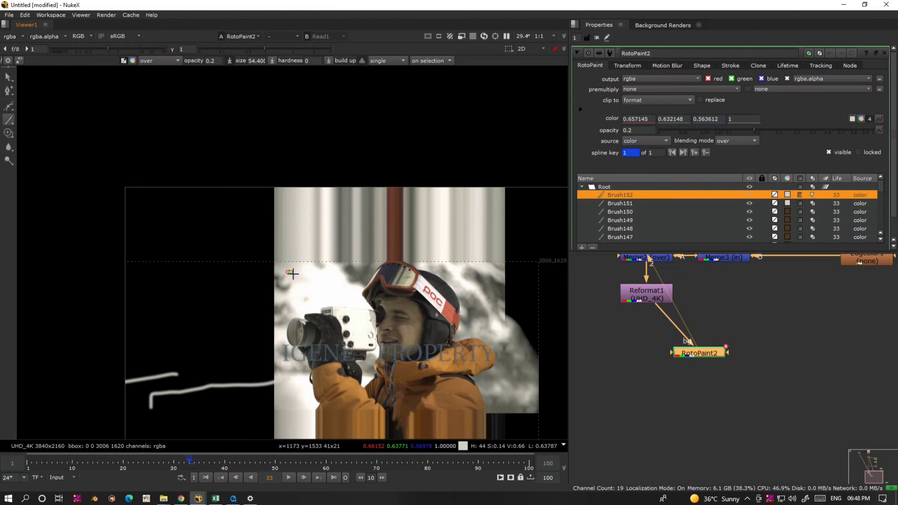
{"action": "middle_click_drag", "start_coordinate": [396, 248], "coordinate": [246, 245]}
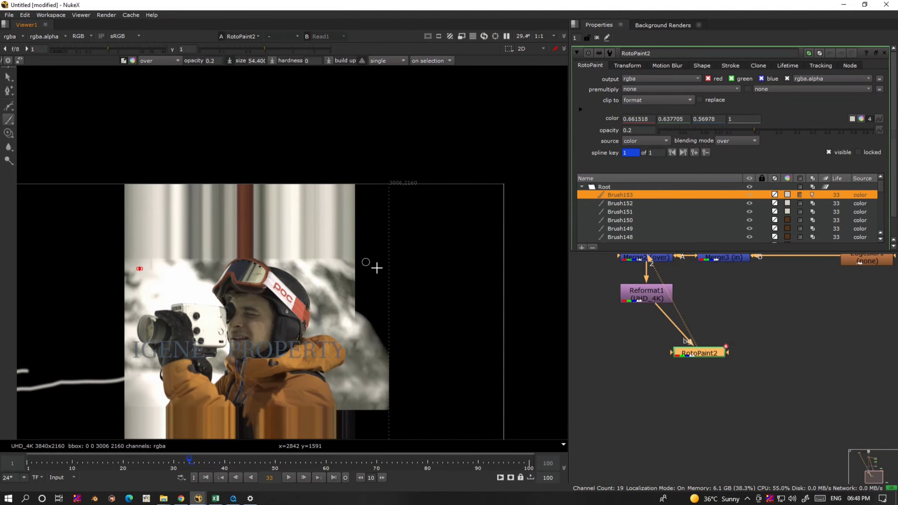
{"action": "left_click_drag", "start_coordinate": [358, 287], "coordinate": [531, 305]}
{"action": "middle_click_drag", "start_coordinate": [525, 307], "coordinate": [515, 215]}
{"action": "middle_click_drag", "start_coordinate": [284, 326], "coordinate": [344, 296]}
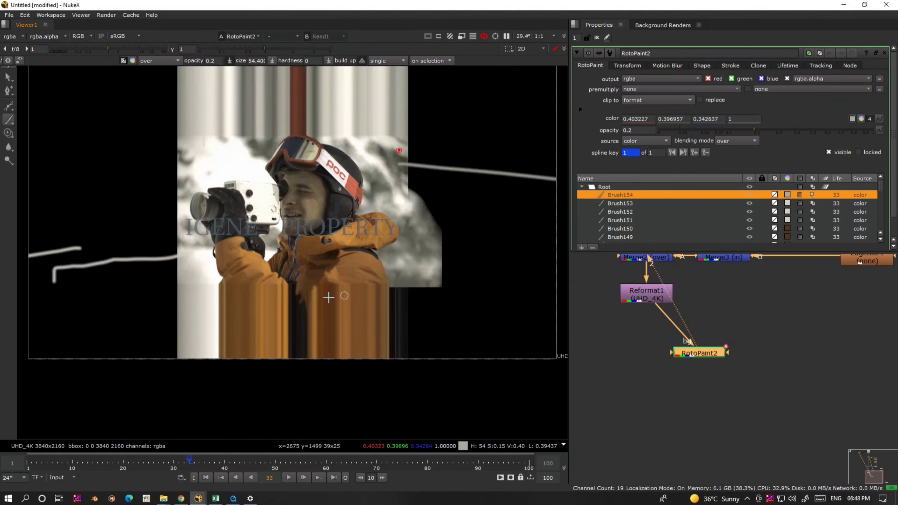
Paint dark brown jacket colour over the stretched pixels below the front pocket zipper, enlarging the brush to about 105
{"action": "scroll", "coordinate": [328, 297], "scroll_direction": "up", "scroll_amount": 8}
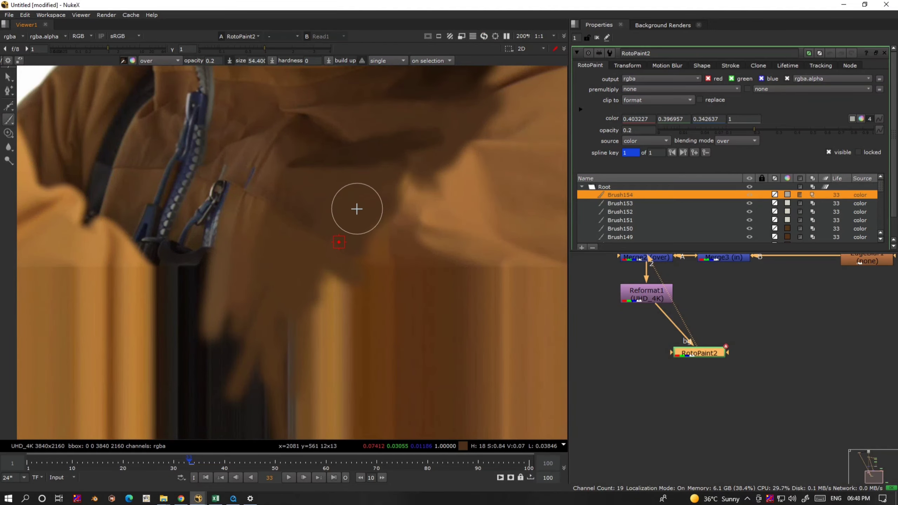
{"action": "left_click_drag", "start_coordinate": [350, 256], "coordinate": [327, 315]}
{"action": "left_click_drag", "start_coordinate": [327, 270], "coordinate": [315, 301]}
{"action": "mouse_move", "coordinate": [272, 291]}
{"action": "left_mouse_down", "text": "shift"}
{"action": "mouse_move", "coordinate": [289, 290]}
{"action": "mouse_move", "coordinate": [248, 382]}
{"action": "left_mouse_up", "text": "shift"}
{"action": "left_click_drag", "start_coordinate": [232, 279], "coordinate": [204, 382]}
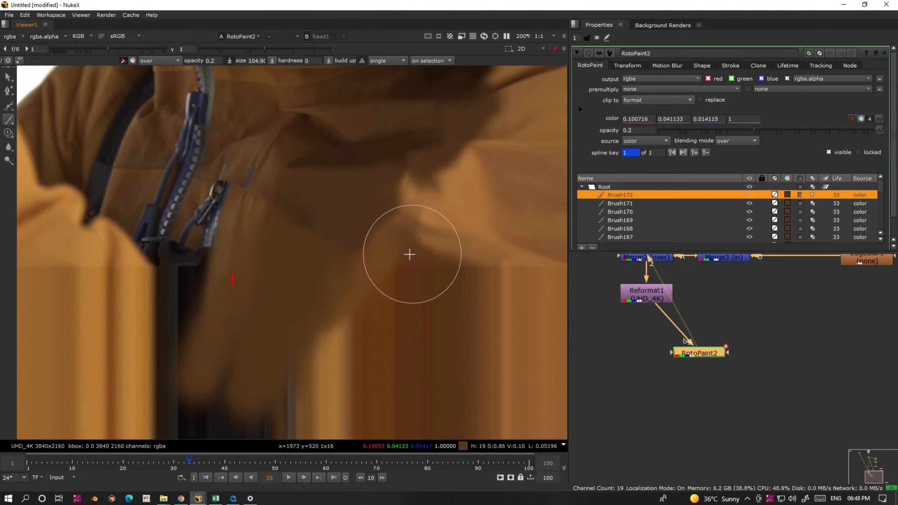
Sample nearby jacket browns and brush them down over the stretched edge pixels below the jacket's chest
{"action": "left_click", "coordinate": [416, 258], "text": "ctrl+shift"}
{"action": "left_click_drag", "start_coordinate": [389, 262], "coordinate": [322, 371]}
{"action": "middle_click_drag", "start_coordinate": [401, 244], "coordinate": [336, 286]}
{"action": "left_click", "coordinate": [389, 251], "text": "ctrl+shift"}
{"action": "mouse_move", "coordinate": [421, 284]}
{"action": "left_mouse_down"}
{"action": "mouse_move", "coordinate": [437, 315]}
{"action": "mouse_move", "coordinate": [398, 375]}
{"action": "left_mouse_up"}
{"action": "scroll", "coordinate": [243, 225], "scroll_direction": "up", "scroll_amount": 2}
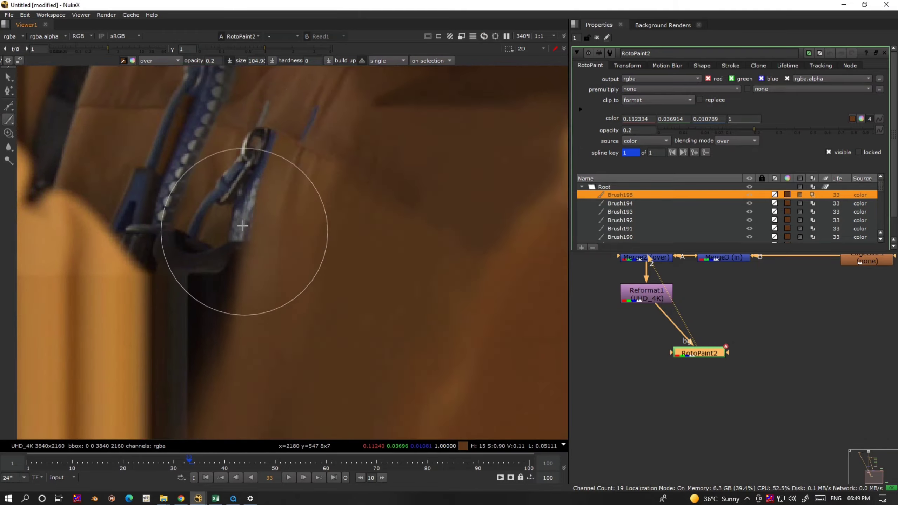
Sample darker jacket tones around the front zippers and paint over the remaining uneven fabric beside and below them
{"action": "middle_click_drag", "start_coordinate": [243, 224], "coordinate": [310, 205]}
{"action": "left_click_drag", "start_coordinate": [354, 79], "coordinate": [365, 85], "text": "ctrl+shift"}
{"action": "mouse_move", "coordinate": [339, 293]}
{"action": "left_mouse_down"}
{"action": "mouse_move", "coordinate": [288, 290]}
{"action": "mouse_move", "coordinate": [304, 280]}
{"action": "left_mouse_up"}
{"action": "middle_click_drag", "start_coordinate": [443, 142], "coordinate": [198, 313]}
{"action": "left_click_drag", "start_coordinate": [335, 241], "coordinate": [346, 246], "text": "ctrl+shift"}
{"action": "left_click_drag", "start_coordinate": [397, 244], "coordinate": [429, 216]}
{"action": "scroll", "coordinate": [473, 301], "scroll_direction": "down", "scroll_amount": 5}
{"action": "scroll", "coordinate": [342, 301], "scroll_direction": "up", "scroll_amount": 4}
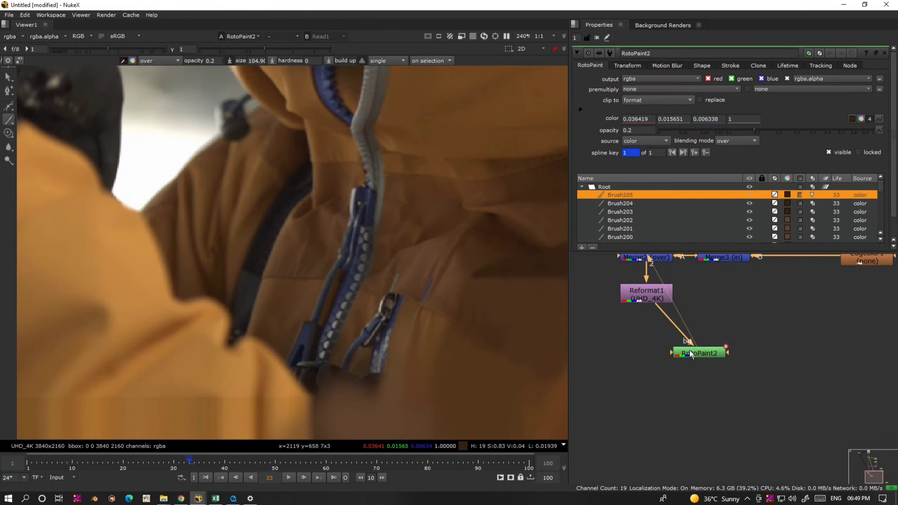
Move RotoPaint2 in the node tree out to the right of Reformat1
{"action": "left_click", "coordinate": [690, 353]}
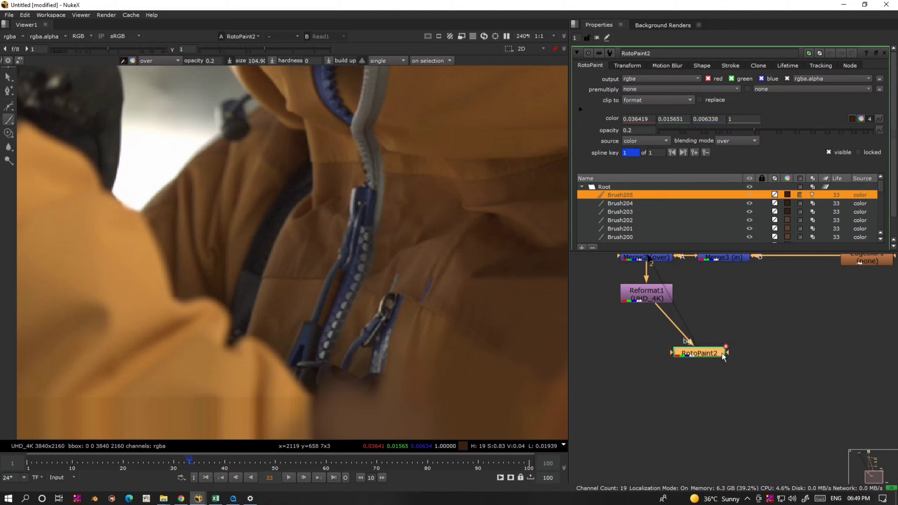
{"action": "left_click_drag", "start_coordinate": [744, 346], "coordinate": [795, 333]}
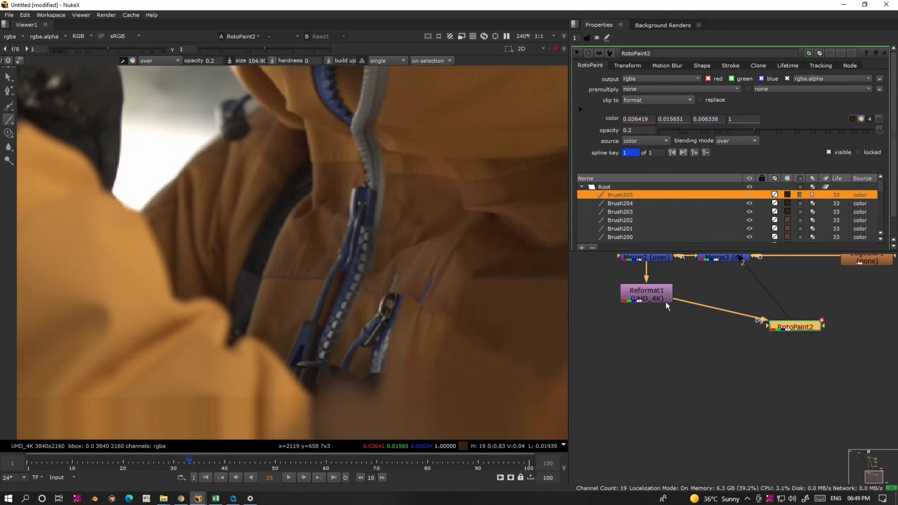
{"action": "scroll", "coordinate": [480, 278], "scroll_direction": "down", "scroll_amount": 3}
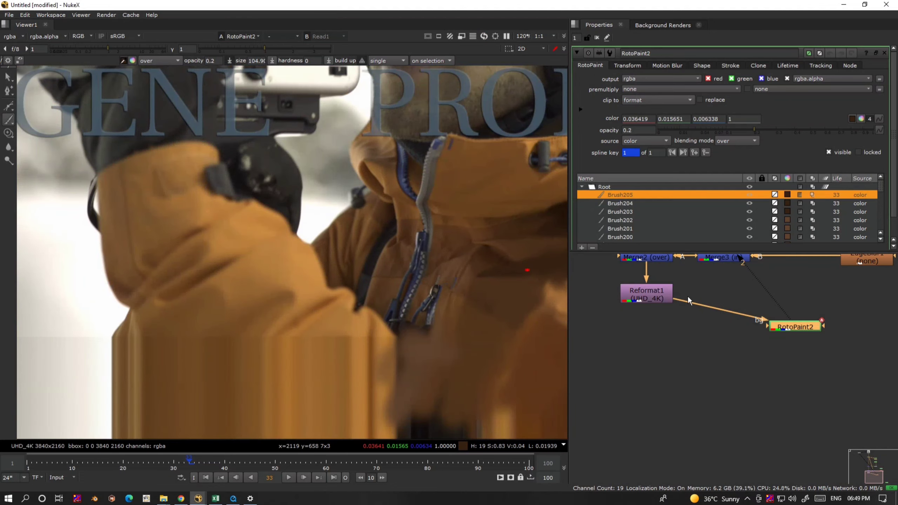
{"action": "scroll", "coordinate": [674, 299], "scroll_direction": "down", "scroll_amount": 3}
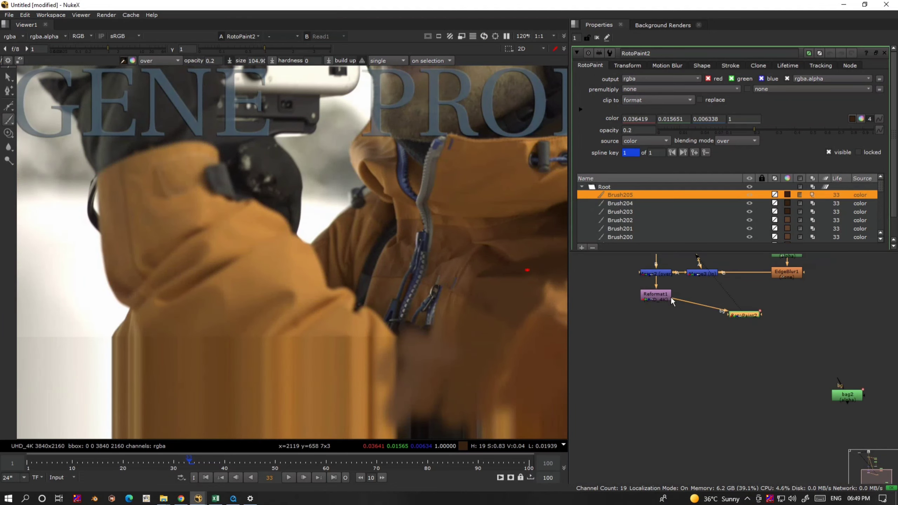
{"action": "scroll", "coordinate": [729, 309], "scroll_direction": "up", "scroll_amount": 2}
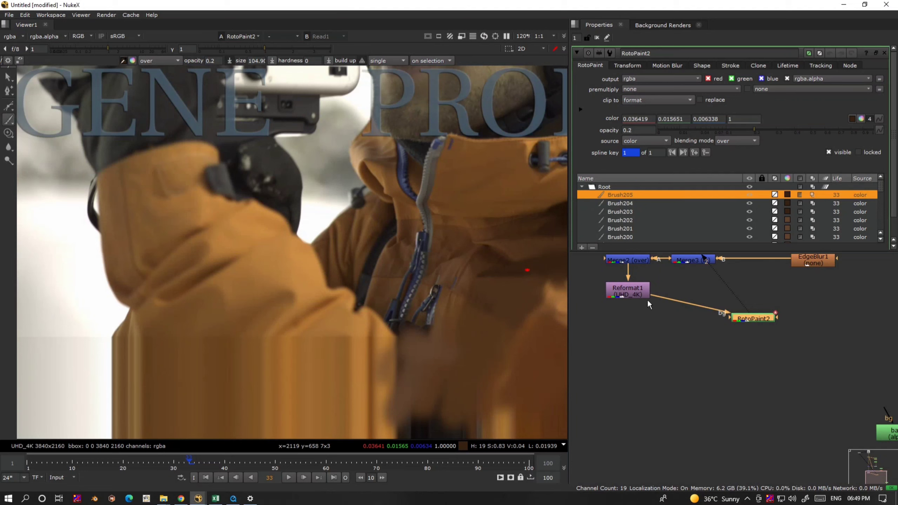
Add a Write node after RotoPaint2 with the output file D:/New Folder/Plate/bag01.exr
{"action": "key", "text": "w"}
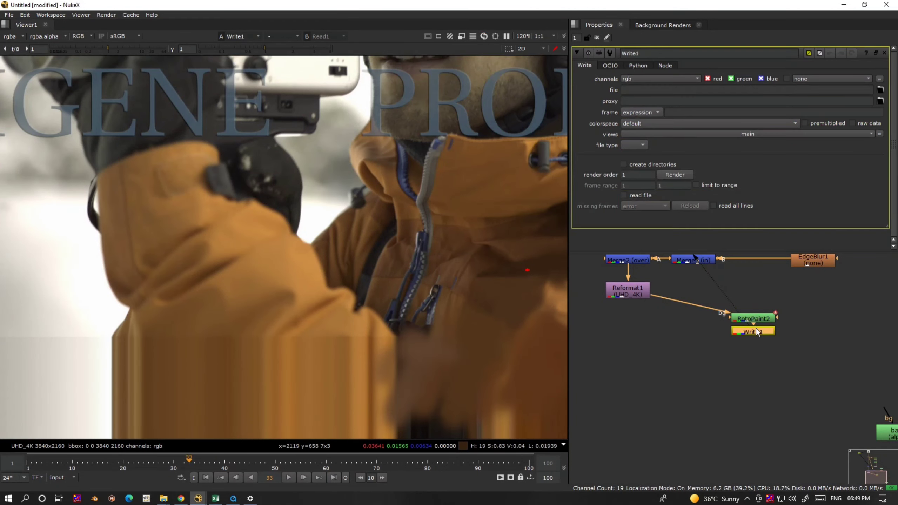
{"action": "left_click", "coordinate": [881, 91]}
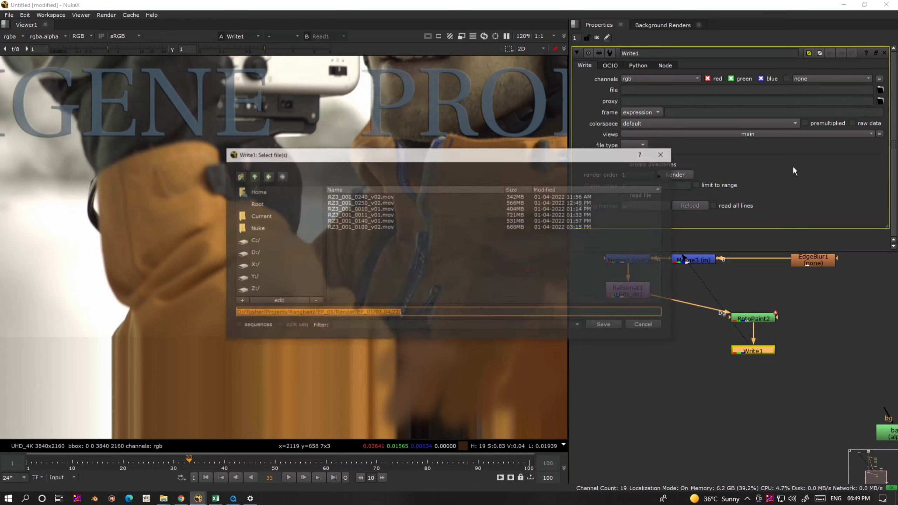
{"action": "left_click", "coordinate": [256, 242]}
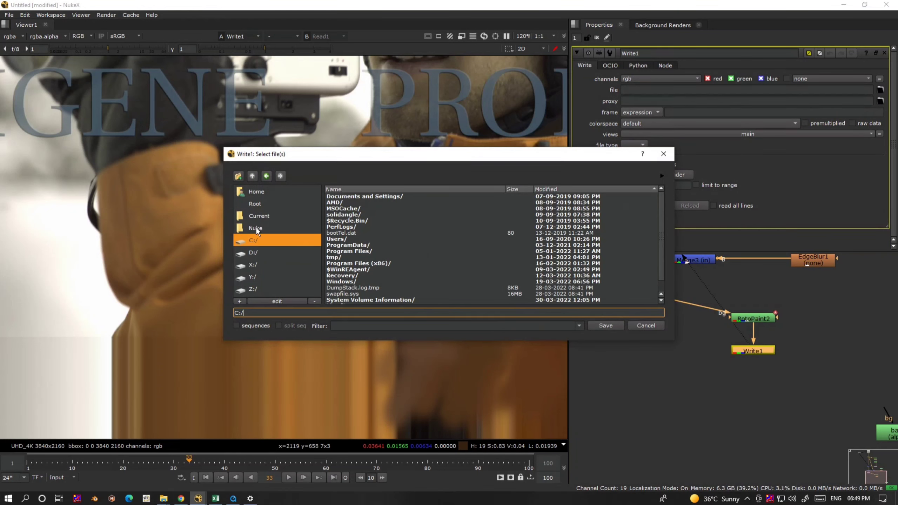
{"action": "left_click", "coordinate": [256, 252]}
{"action": "type", "text": "New Folder/Plate/bag01.exr"}
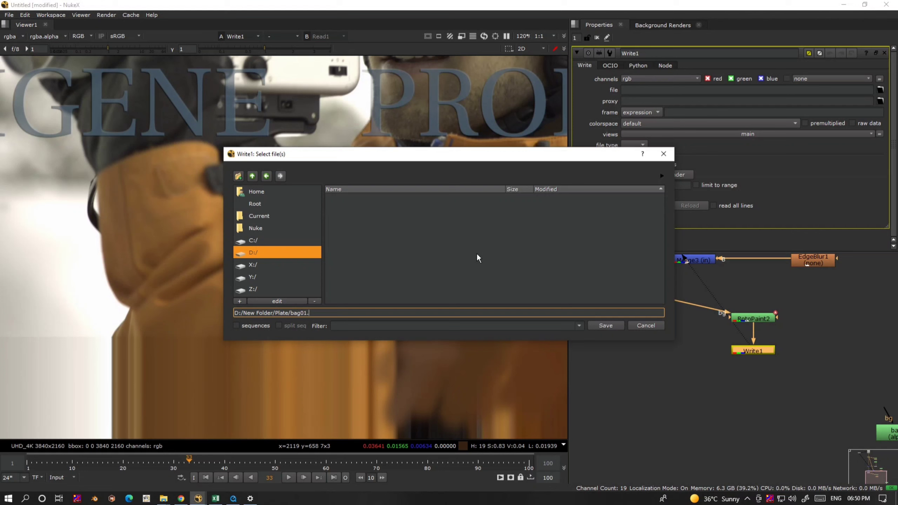
{"action": "key", "text": "Return"}
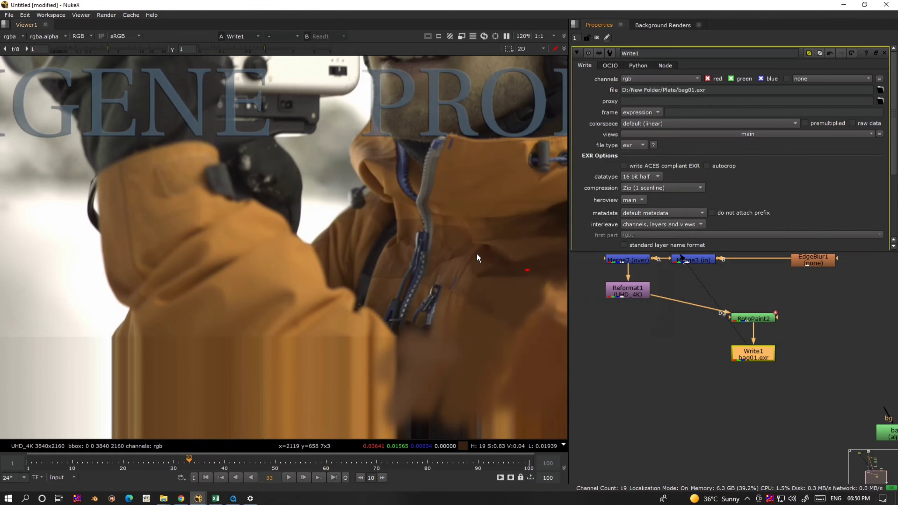
Render only frame 33 from the Write1 node
{"action": "scroll", "coordinate": [780, 225], "scroll_direction": "down", "scroll_amount": 3}
{"action": "left_click", "coordinate": [676, 194]}
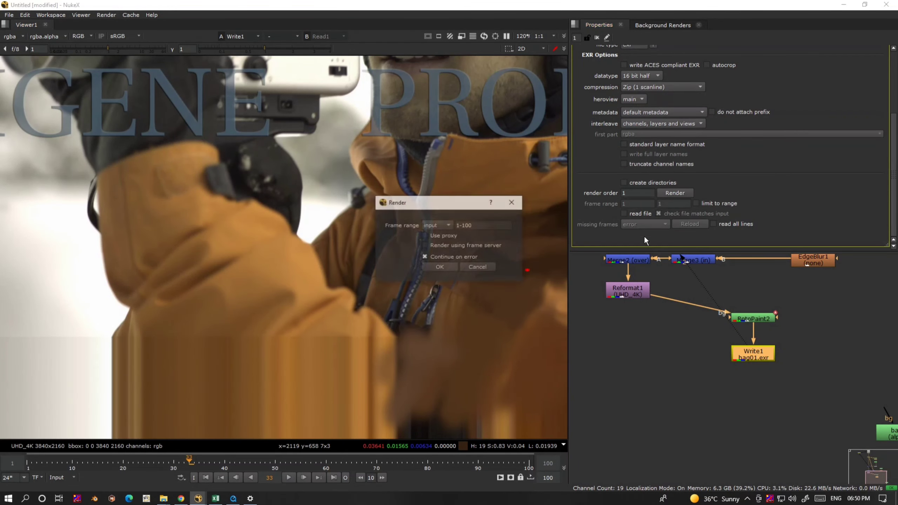
{"action": "left_click_drag", "start_coordinate": [481, 225], "coordinate": [422, 228]}
{"action": "type", "text": "33"}
{"action": "key", "text": "Return"}
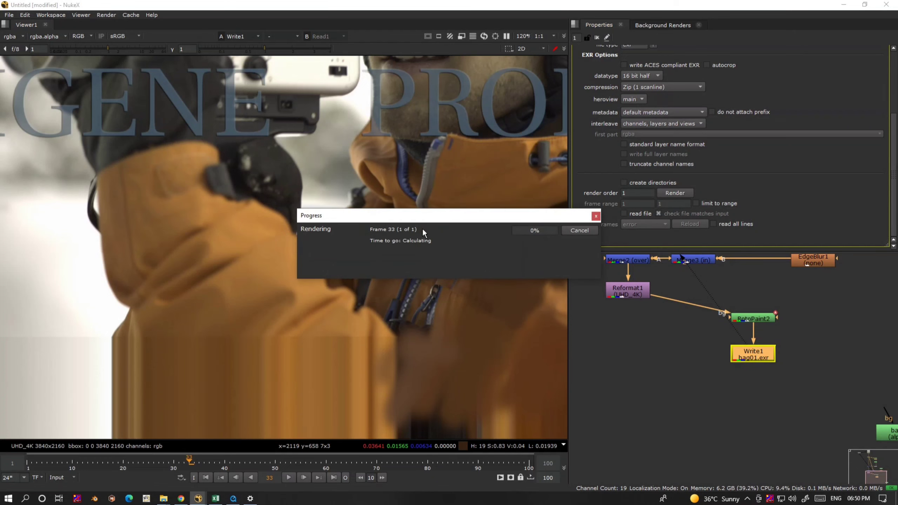
Read the rendered frame D:/New Folder/Plate/bag01.exr back in and place its Read node right of RotoPaint2
{"action": "double_click", "coordinate": [753, 355]}
{"action": "key", "text": "r"}
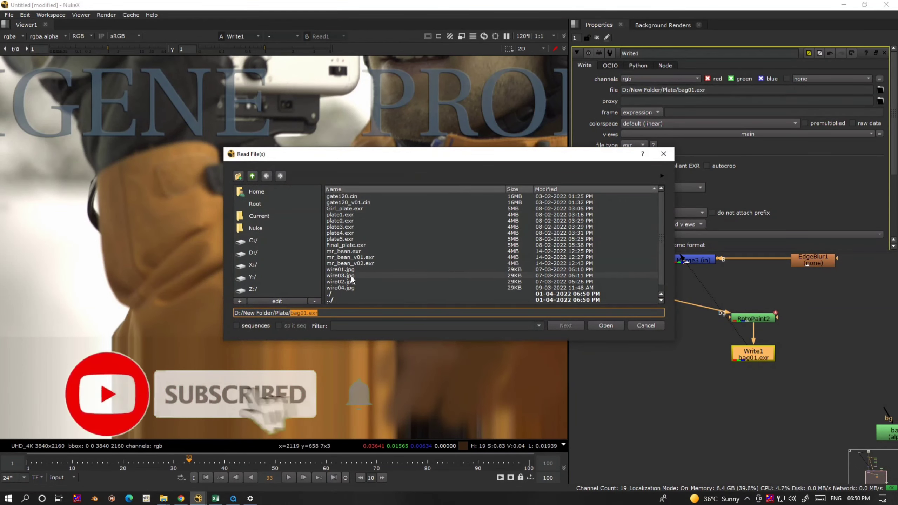
{"action": "scroll", "coordinate": [350, 261], "scroll_direction": "down", "scroll_amount": 1}
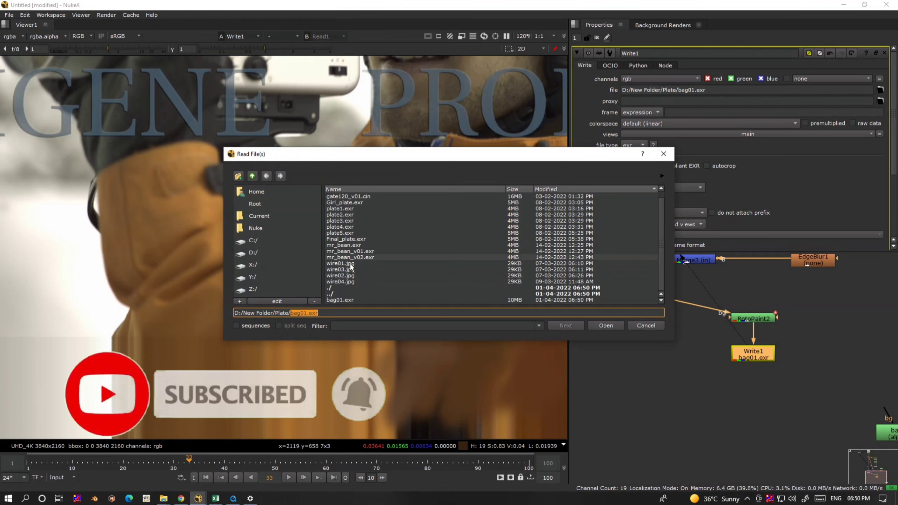
{"action": "double_click", "coordinate": [340, 300]}
{"action": "left_click_drag", "start_coordinate": [755, 361], "coordinate": [852, 323]}
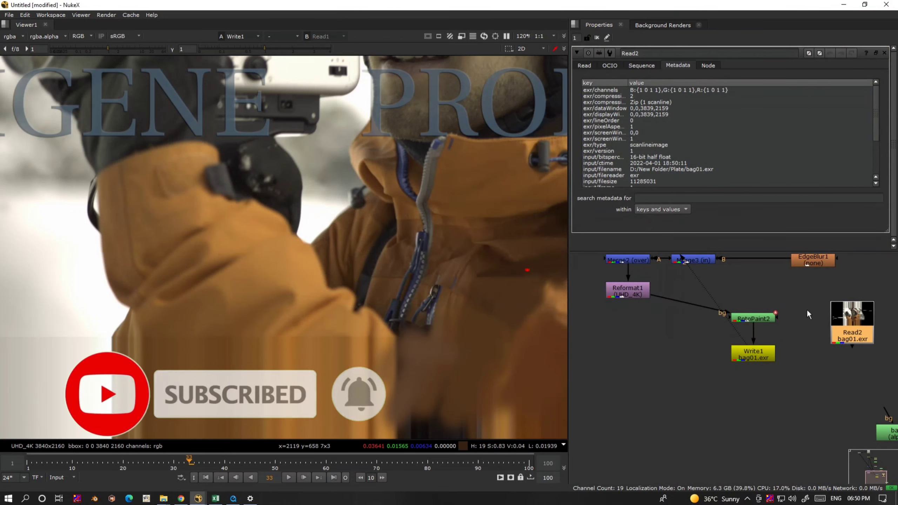
Delete the RotoPaint2 and Write1 nodes and show the bag01.exr Read node in the viewer
{"action": "key", "text": "Delete"}
{"action": "left_click", "coordinate": [851, 330]}
{"action": "key", "text": "1"}
{"action": "left_click", "coordinate": [711, 328]}
{"action": "scroll", "coordinate": [353, 301], "scroll_direction": "down", "scroll_amount": 6}
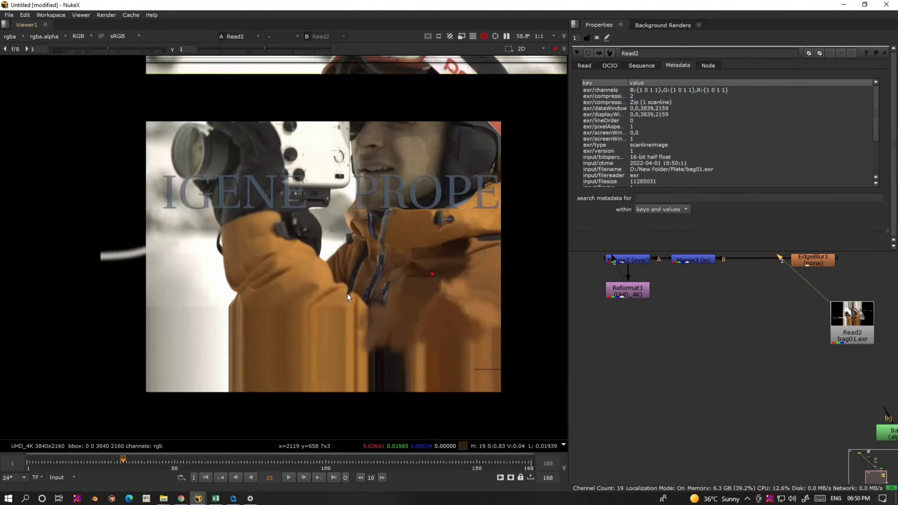
{"action": "left_click", "coordinate": [628, 291]}
{"action": "key", "text": "Delete"}
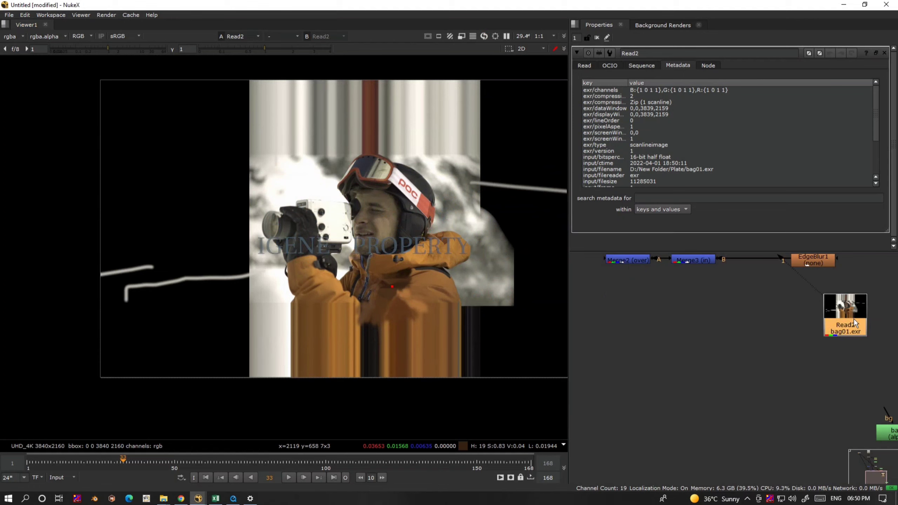
{"action": "key", "text": "ctrl+z"}
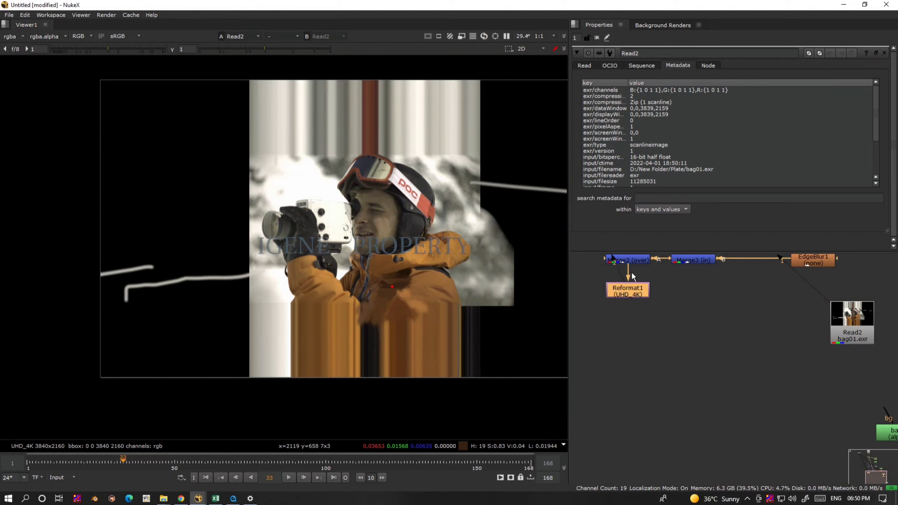
Detach Reformat1 from Merge2, connect it below the bag01.exr Read node and open its properties
{"action": "left_click", "coordinate": [632, 272]}
{"action": "left_click_drag", "start_coordinate": [636, 291], "coordinate": [851, 326]}
{"action": "left_click_drag", "start_coordinate": [864, 382], "coordinate": [862, 373]}
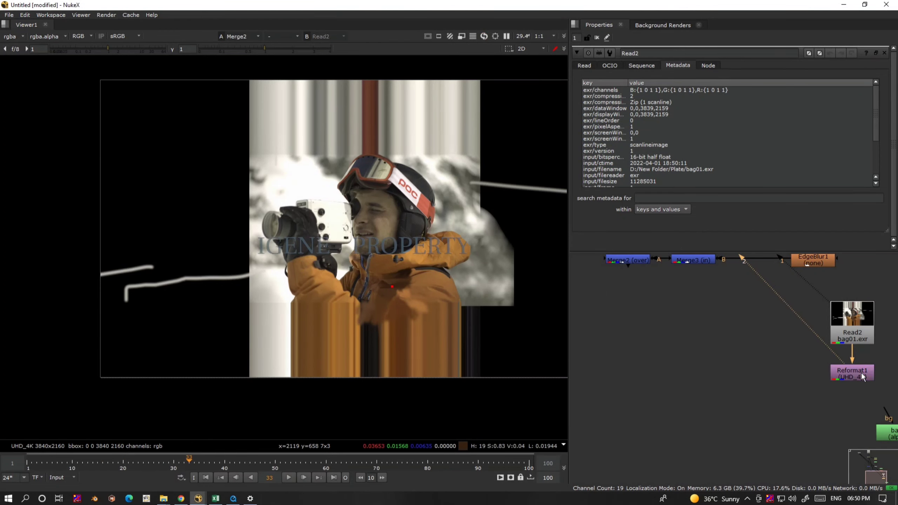
{"action": "double_click", "coordinate": [862, 373]}
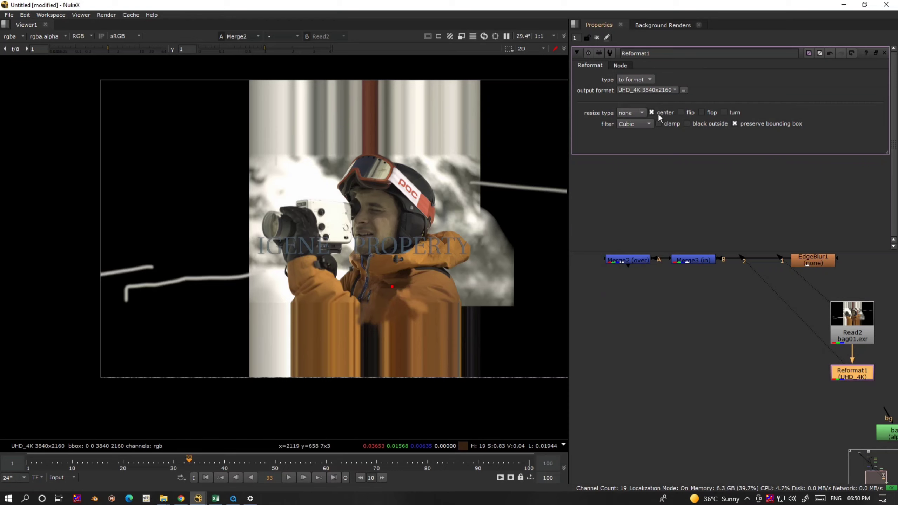
Try the width resize type on Reformat1
{"action": "left_click", "coordinate": [637, 112]}
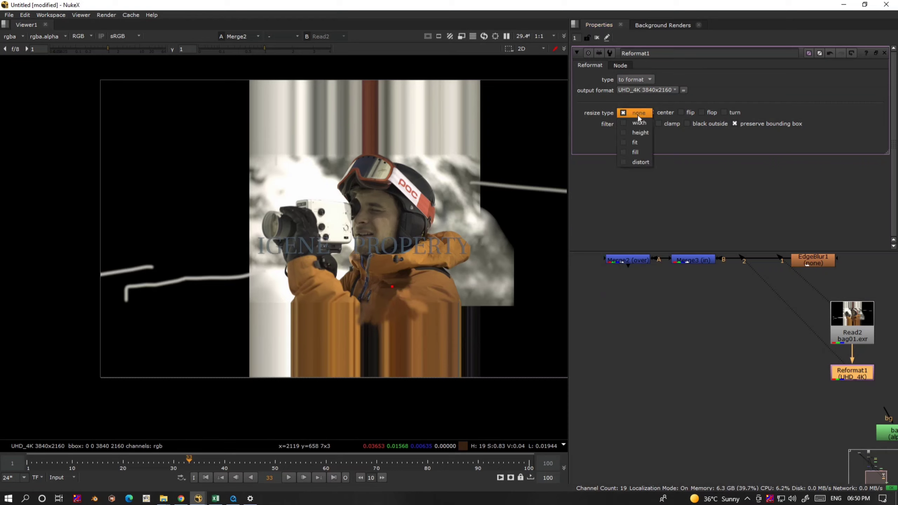
{"action": "left_click", "coordinate": [639, 119]}
{"action": "left_click", "coordinate": [637, 112]}
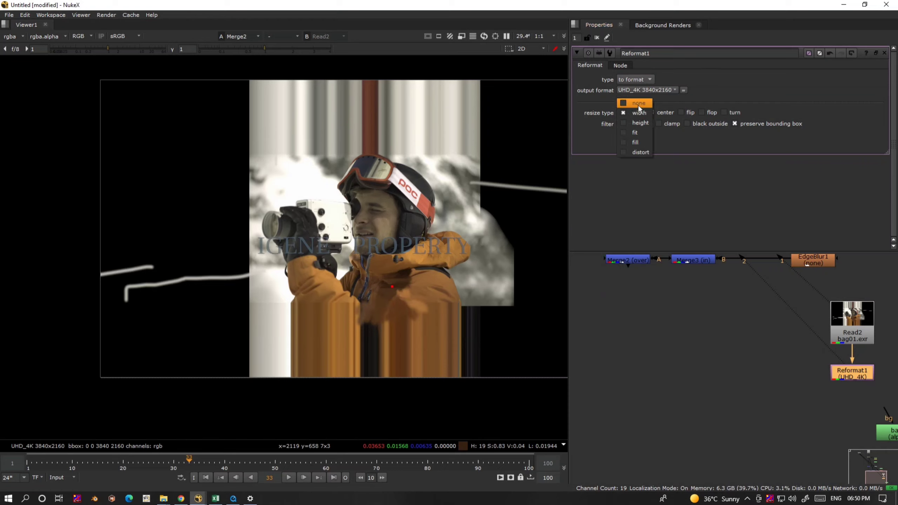
{"action": "left_click", "coordinate": [639, 105]}
{"action": "left_click", "coordinate": [642, 113]}
{"action": "left_click", "coordinate": [640, 123]}
Set Reformat1's output format to HD_1080 1920x1080 and its resize type to none
{"action": "left_click", "coordinate": [644, 90]}
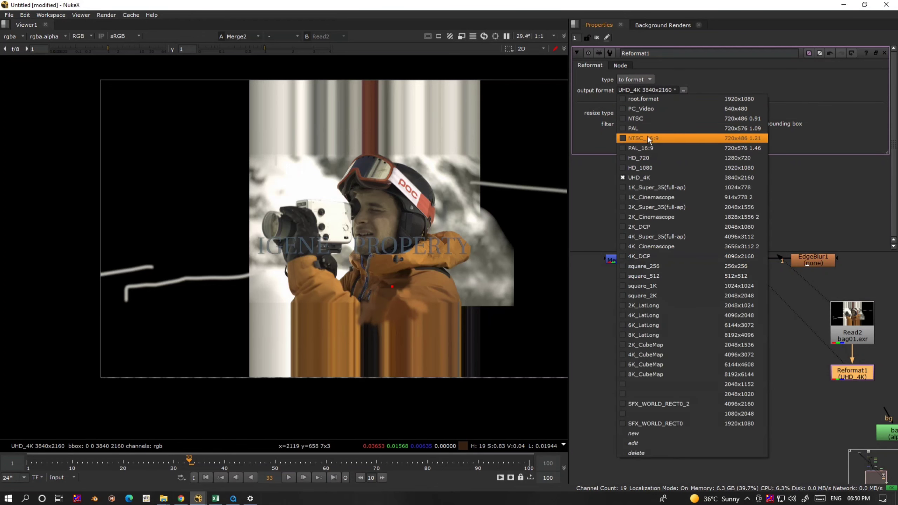
{"action": "left_click", "coordinate": [653, 167]}
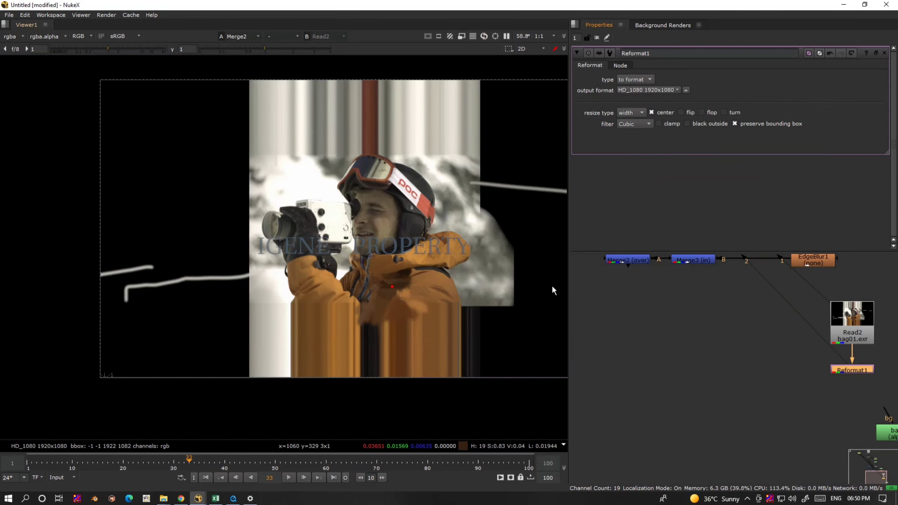
{"action": "left_click", "coordinate": [635, 113]}
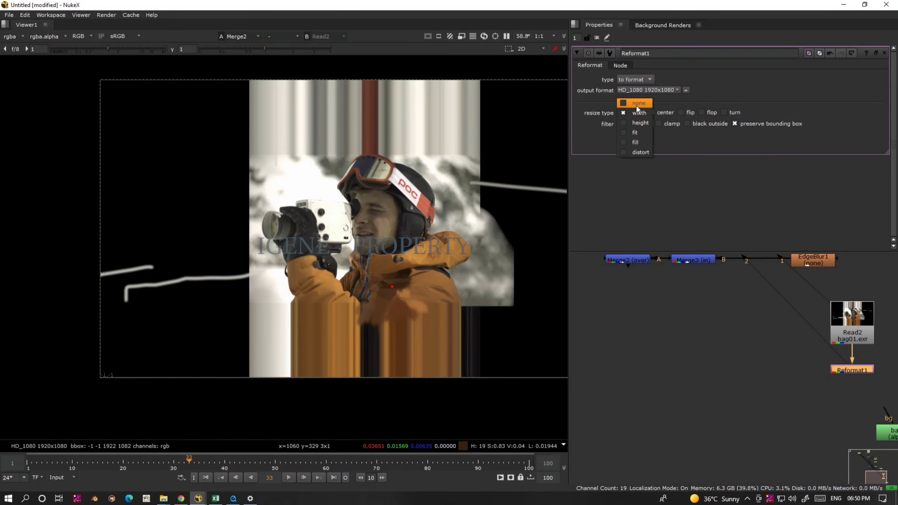
{"action": "left_click", "coordinate": [636, 105]}
{"action": "scroll", "coordinate": [360, 290], "scroll_direction": "down", "scroll_amount": 3}
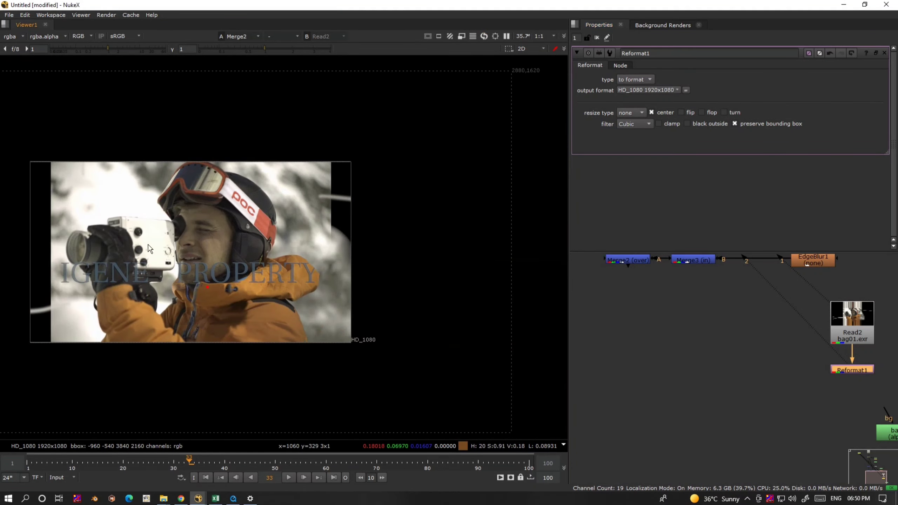
{"action": "scroll", "coordinate": [217, 333], "scroll_direction": "up", "scroll_amount": 7}
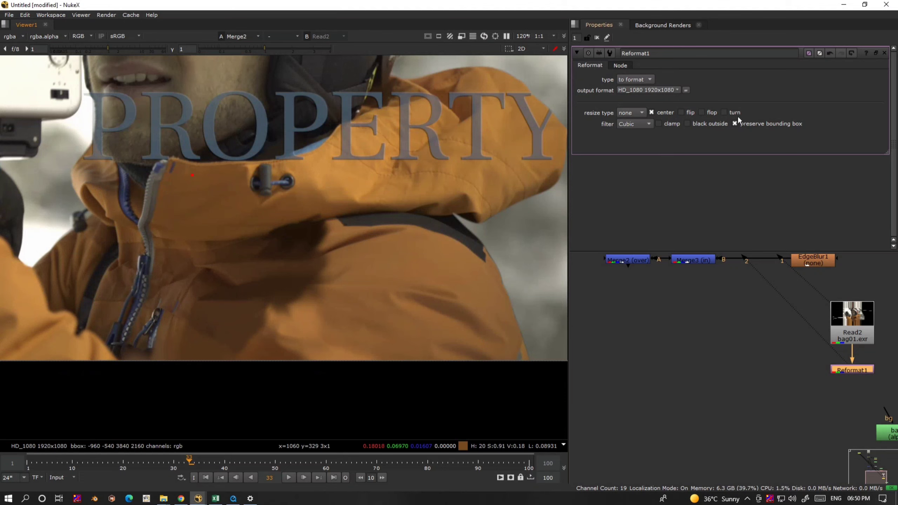
{"action": "scroll", "coordinate": [382, 195], "scroll_direction": "down", "scroll_amount": 7}
{"action": "key", "text": "o"}
{"action": "key", "text": "o"}
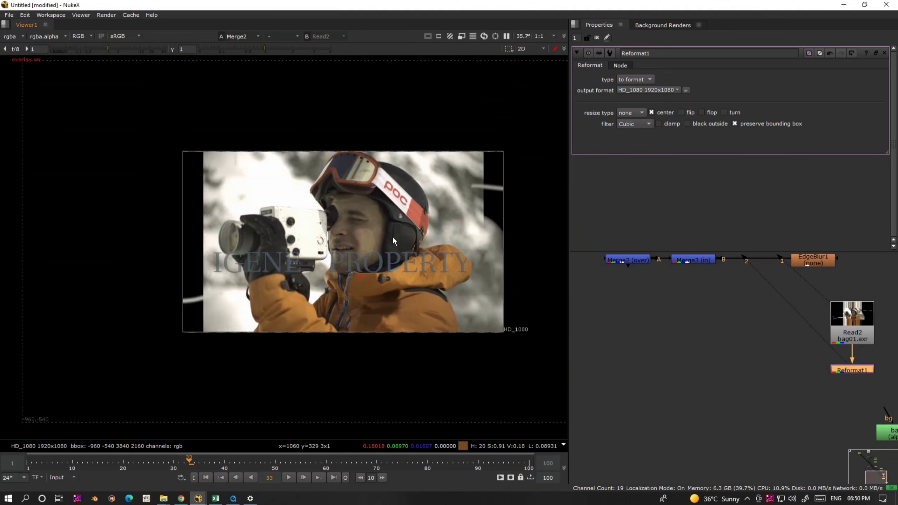
{"action": "scroll", "coordinate": [400, 191], "scroll_direction": "down", "scroll_amount": 4}
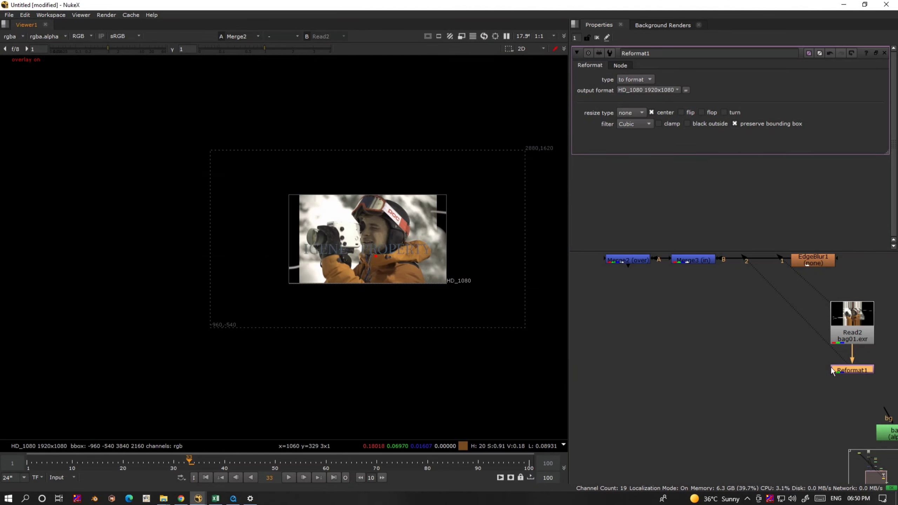
Move Reformat1 lower and insert a Roto node between it and the bag01.exr Read node
{"action": "left_click_drag", "start_coordinate": [844, 370], "coordinate": [847, 391]}
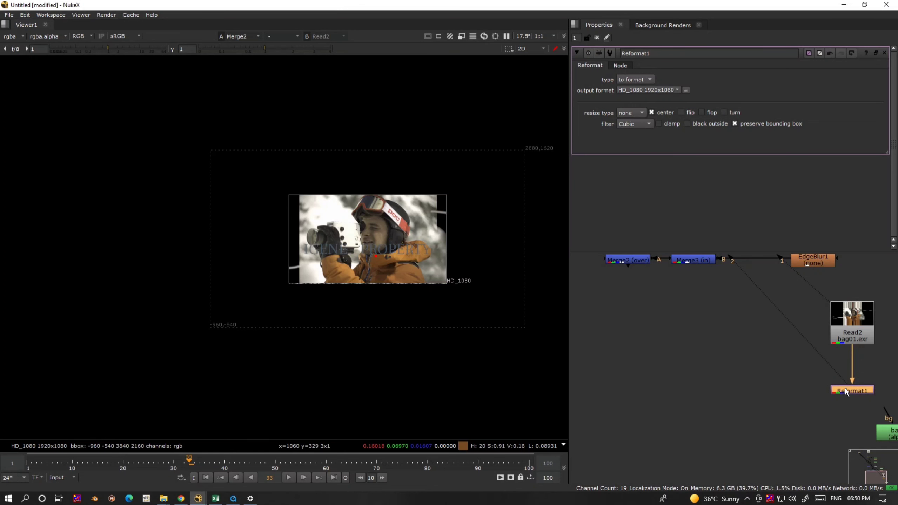
{"action": "left_click", "coordinate": [860, 339]}
{"action": "key", "text": "o"}
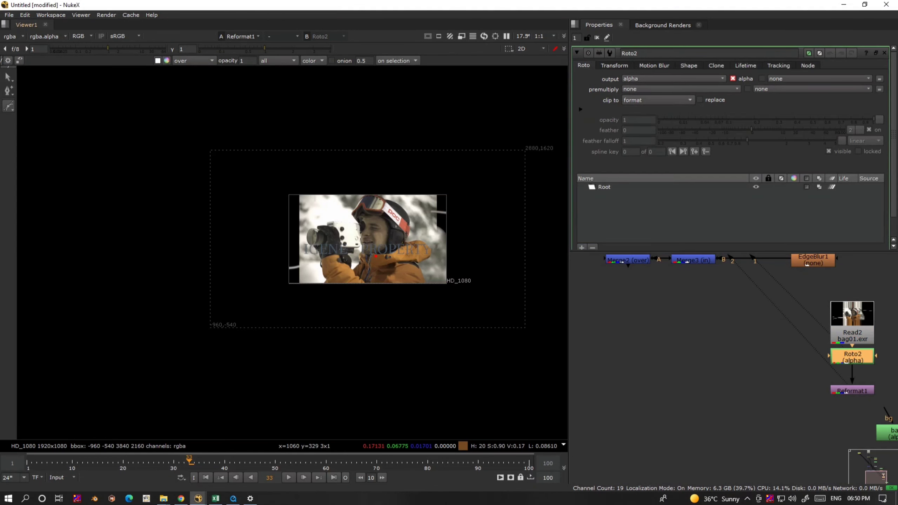
Draw a closed Bezier around the painted jacket patch beside the front zippers, extending below the frame edge
{"action": "scroll", "coordinate": [376, 277], "scroll_direction": "up", "scroll_amount": 5}
{"action": "left_click", "coordinate": [418, 277]}
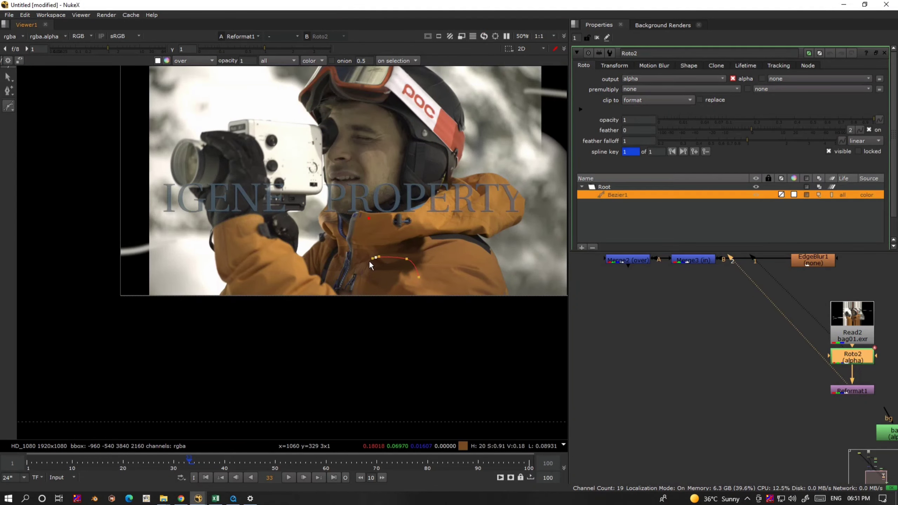
{"action": "left_click", "coordinate": [330, 331]}
{"action": "left_click", "coordinate": [375, 342]}
{"action": "left_click", "coordinate": [429, 320]}
{"action": "left_click", "coordinate": [420, 277]}
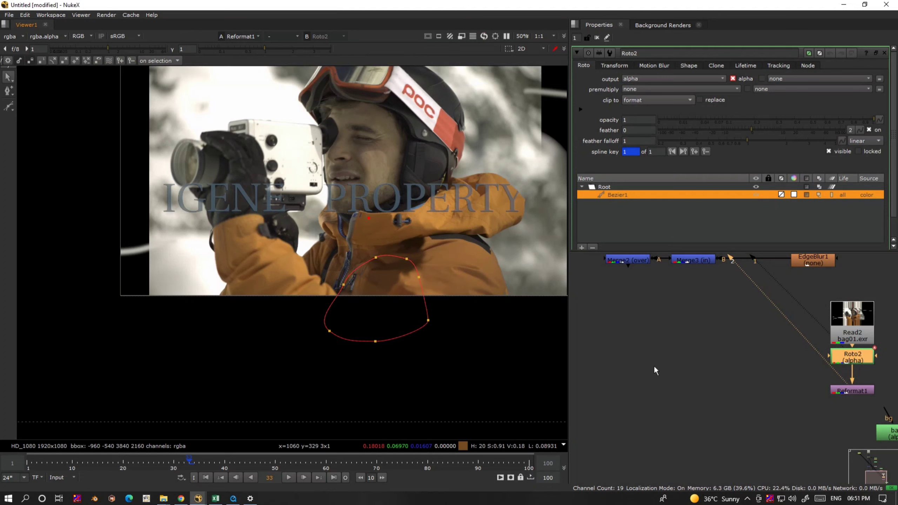
View the Roto2 output and pull the Bezier's lower and zipper-side points inward on the painted patch
{"action": "key", "text": "2"}
{"action": "left_click", "coordinate": [696, 361]}
{"action": "scroll", "coordinate": [346, 240], "scroll_direction": "up", "scroll_amount": 3}
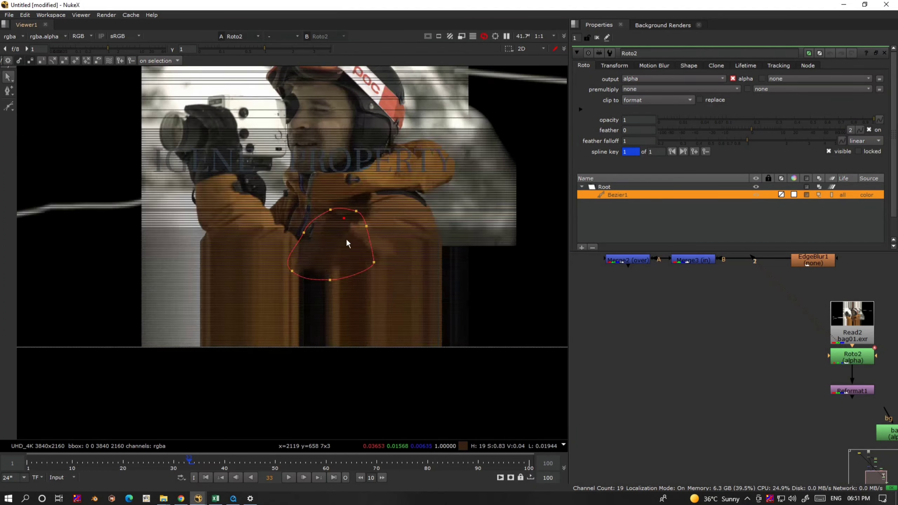
{"action": "left_click_drag", "start_coordinate": [396, 279], "coordinate": [393, 265]}
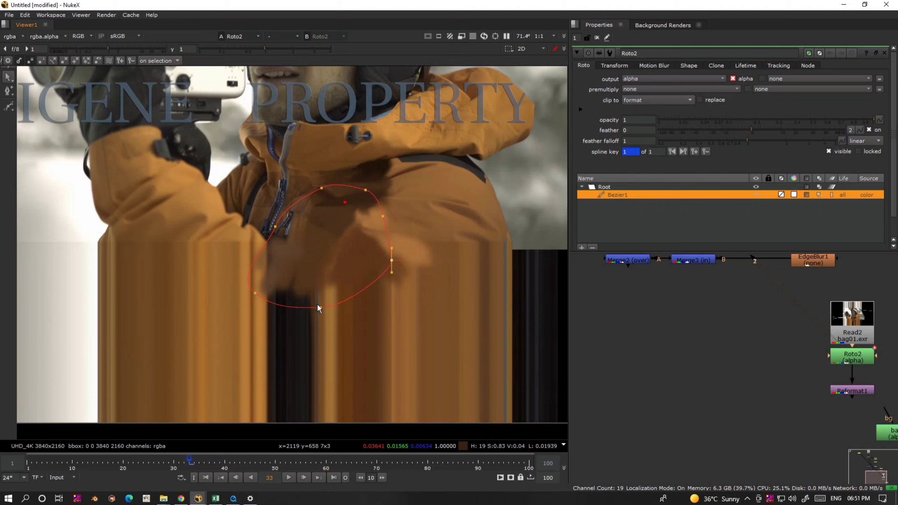
{"action": "left_click_drag", "start_coordinate": [317, 308], "coordinate": [324, 284]}
{"action": "left_click_drag", "start_coordinate": [265, 295], "coordinate": [273, 289]}
{"action": "left_click_drag", "start_coordinate": [275, 227], "coordinate": [287, 226]}
Expand a soft feather outward around all points of the Bezier
{"action": "left_click_drag", "start_coordinate": [460, 153], "coordinate": [273, 293]}
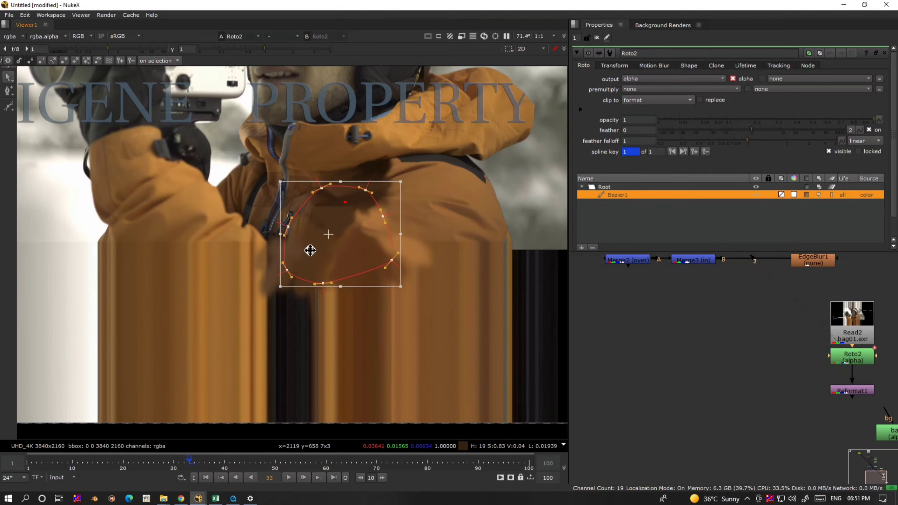
{"action": "scroll", "coordinate": [310, 250], "scroll_direction": "up", "scroll_amount": 1}
{"action": "key", "text": "e"}
{"action": "key", "text": "e"}
{"action": "key", "text": "e"}
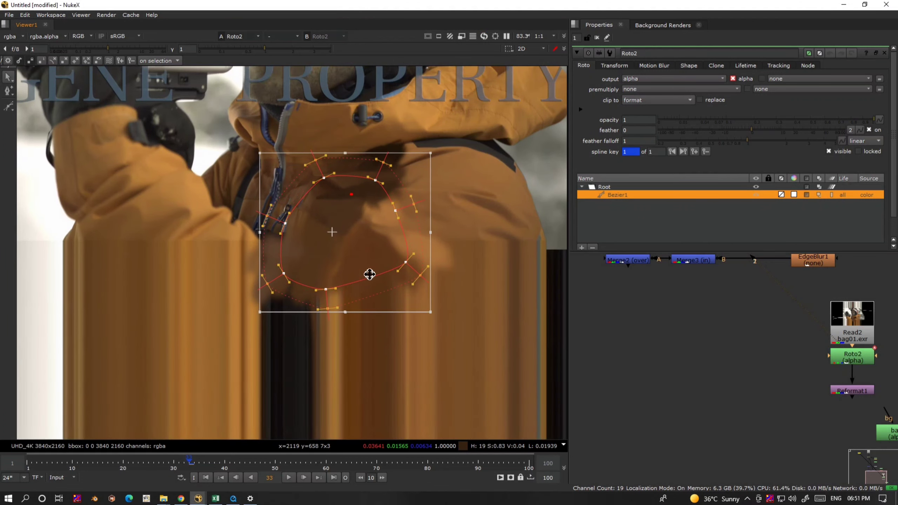
{"action": "left_click", "coordinate": [447, 403]}
Tighten the Bezier's bottom and zipper-side points and extend its upper points toward the black shoulder strap
{"action": "left_click_drag", "start_coordinate": [326, 290], "coordinate": [328, 277]}
{"action": "left_click_drag", "start_coordinate": [405, 262], "coordinate": [398, 259]}
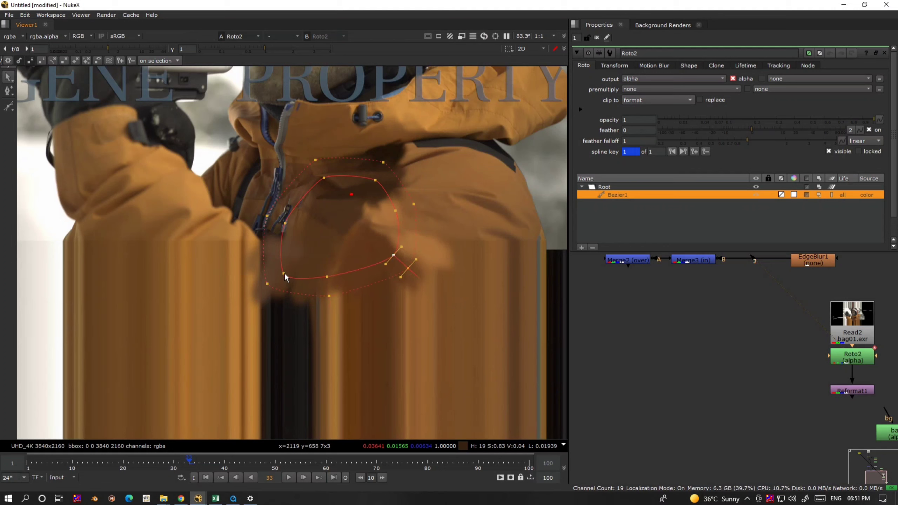
{"action": "left_click_drag", "start_coordinate": [284, 274], "coordinate": [293, 272]}
{"action": "left_click_drag", "start_coordinate": [286, 223], "coordinate": [296, 228]}
{"action": "mouse_move", "coordinate": [328, 177]}
{"action": "left_mouse_down"}
{"action": "mouse_move", "coordinate": [431, 136]}
{"action": "mouse_move", "coordinate": [252, 308]}
{"action": "left_mouse_up"}
{"action": "left_click", "coordinate": [428, 164]}
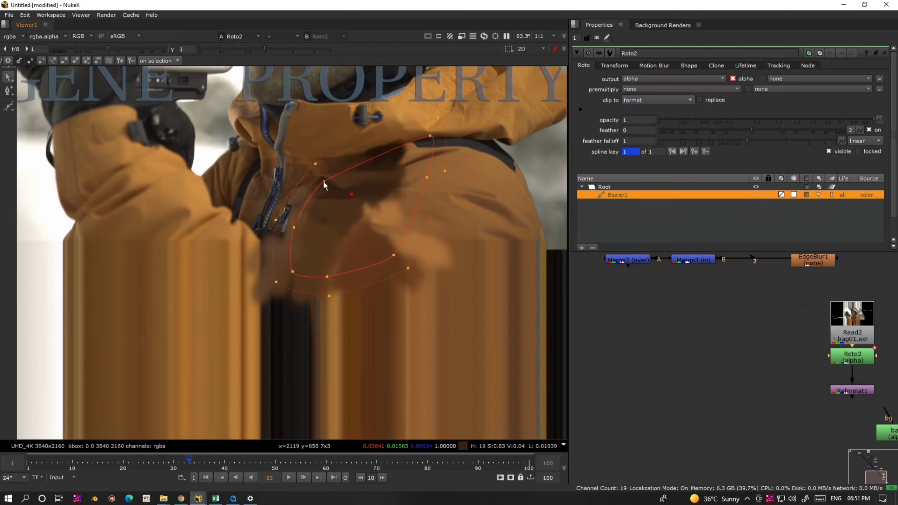
{"action": "left_click", "coordinate": [326, 164]}
{"action": "left_click_drag", "start_coordinate": [520, 105], "coordinate": [224, 383]}
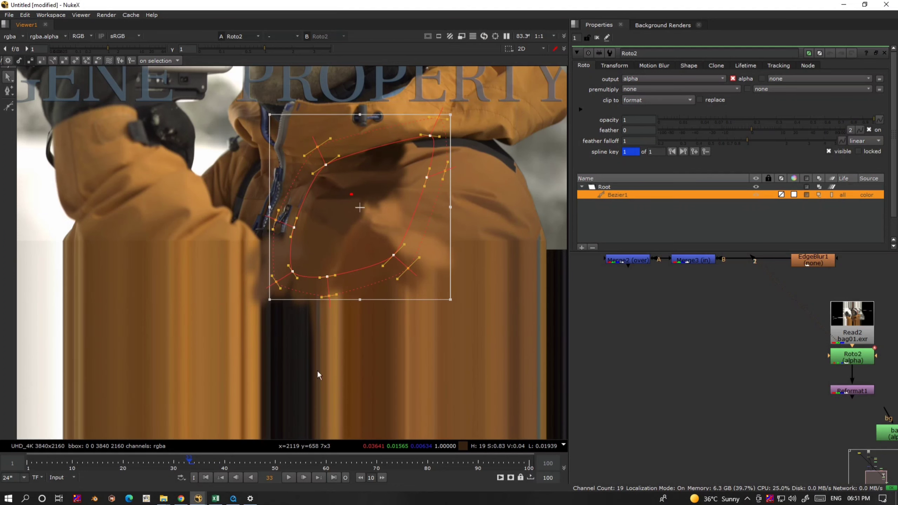
Add a Merge node set to over with B from Merge2 and A from Reformat1, and view it
{"action": "scroll", "coordinate": [836, 389], "scroll_direction": "down", "scroll_amount": 5}
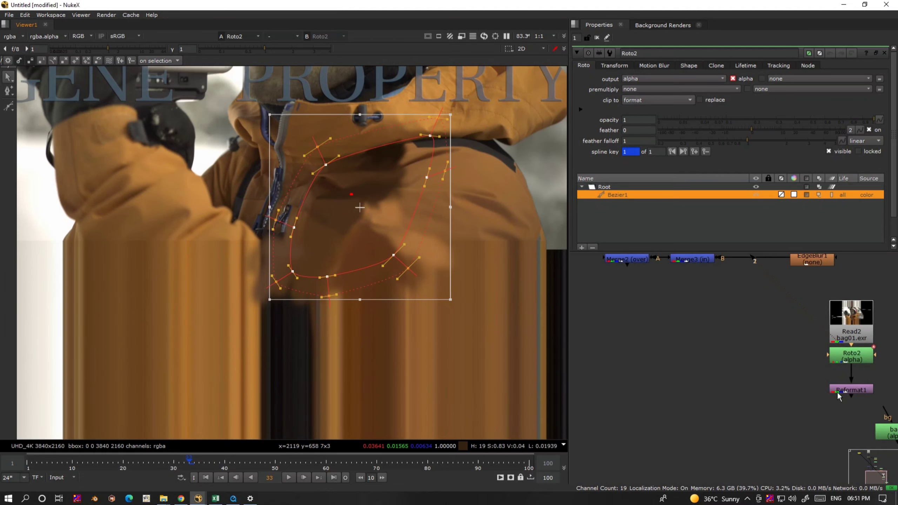
{"action": "key", "text": "m"}
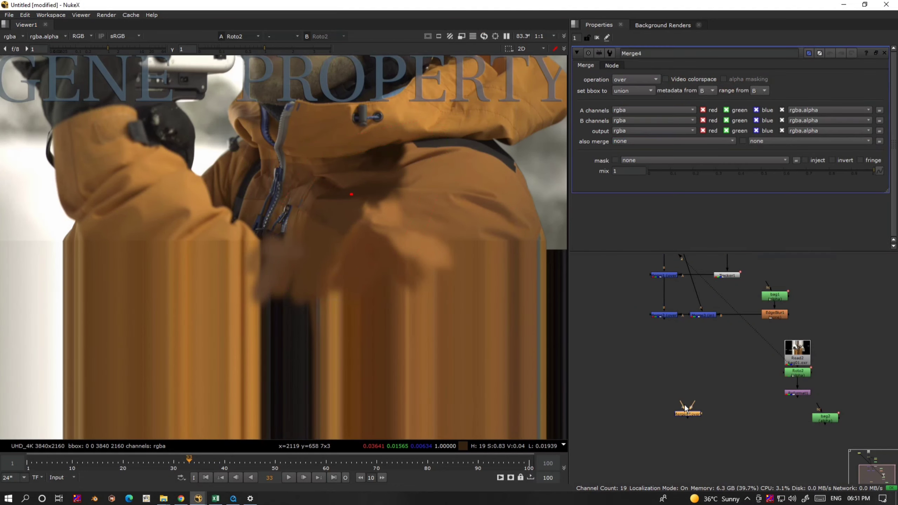
{"action": "scroll", "coordinate": [688, 413], "scroll_direction": "up", "scroll_amount": 2}
{"action": "left_click_drag", "start_coordinate": [686, 407], "coordinate": [657, 280]}
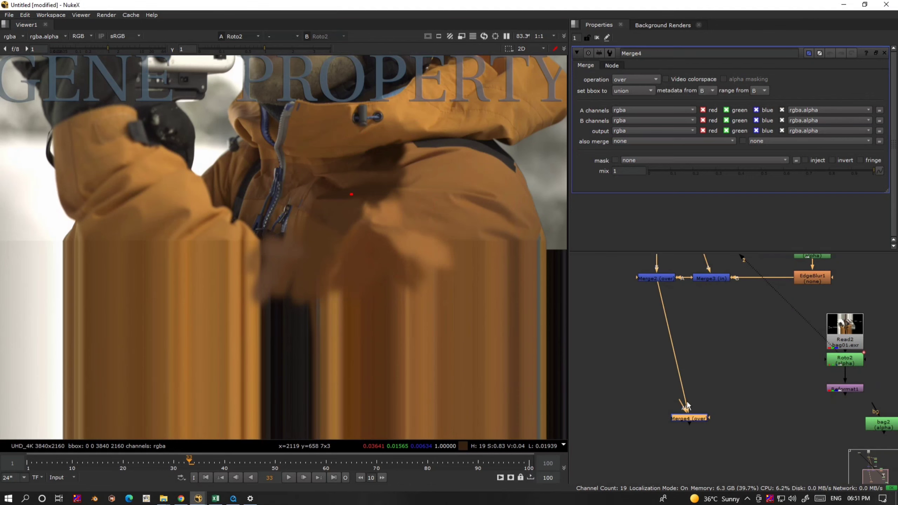
{"action": "left_click_drag", "start_coordinate": [687, 407], "coordinate": [668, 423]}
{"action": "key", "text": "1"}
{"action": "scroll", "coordinate": [712, 370], "scroll_direction": "down", "scroll_amount": 3}
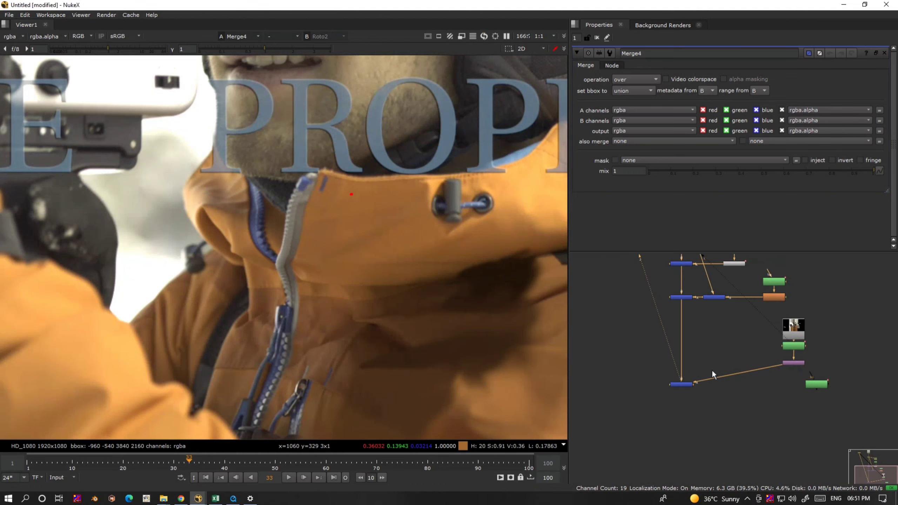
Move the bag2 roto node farther from Reformat1 and check the merged patch across the whole frame
{"action": "scroll", "coordinate": [831, 388], "scroll_direction": "up", "scroll_amount": 2}
{"action": "scroll", "coordinate": [813, 386], "scroll_direction": "up", "scroll_amount": 1}
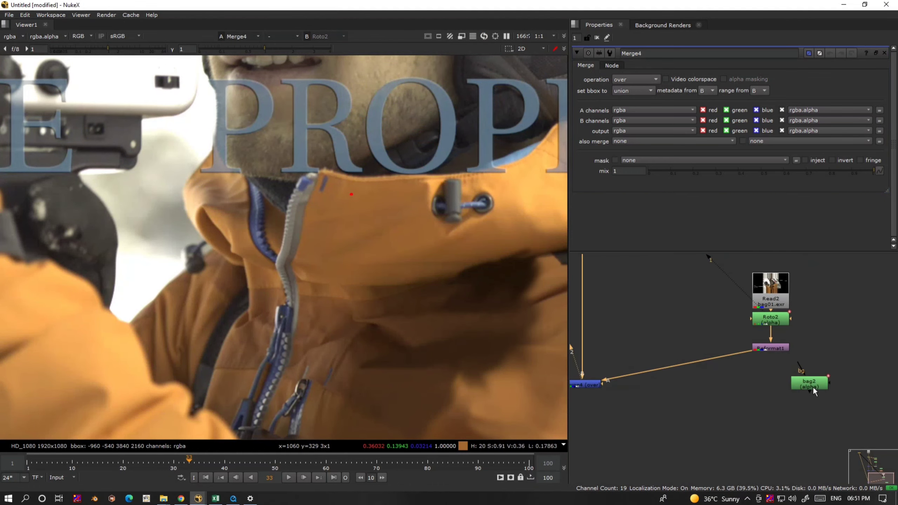
{"action": "left_click_drag", "start_coordinate": [812, 386], "coordinate": [846, 404]}
{"action": "scroll", "coordinate": [803, 406], "scroll_direction": "down", "scroll_amount": 3}
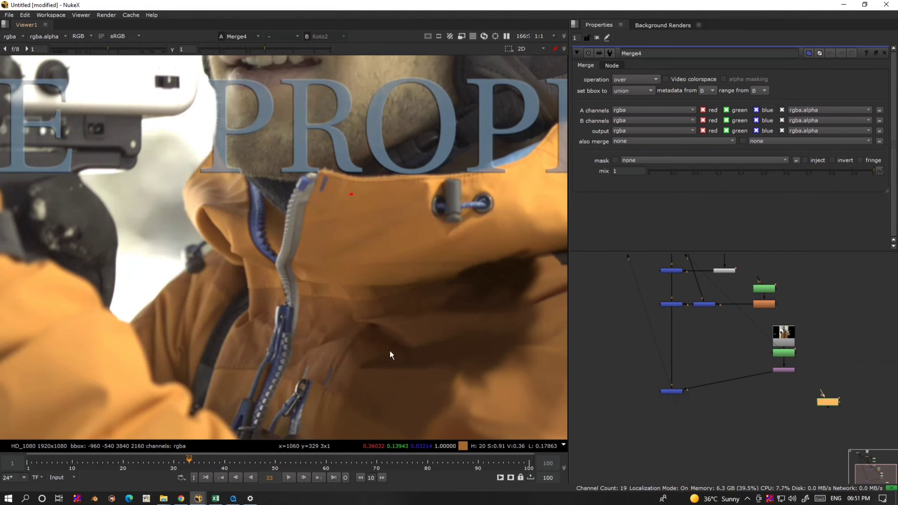
{"action": "scroll", "coordinate": [356, 253], "scroll_direction": "down", "scroll_amount": 5}
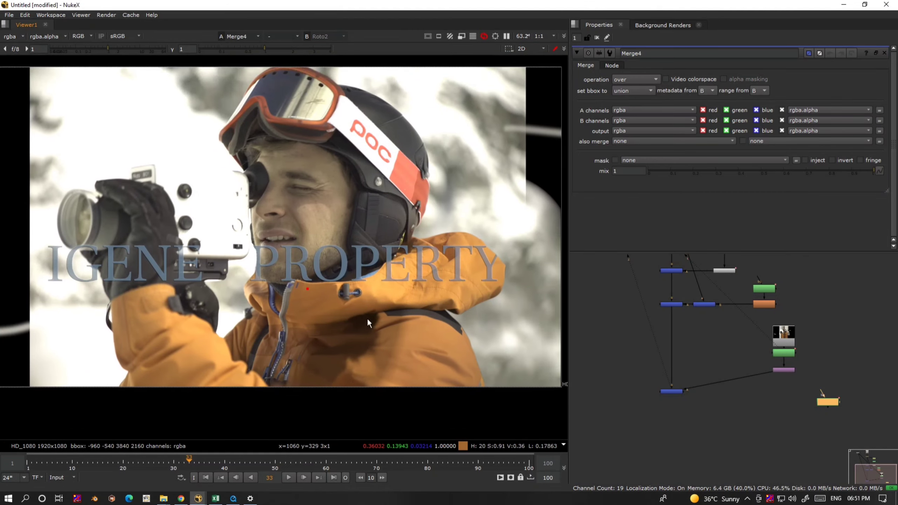
Set the premultiply channels of Roto2 to rgba
{"action": "scroll", "coordinate": [345, 346], "scroll_direction": "up", "scroll_amount": 3}
{"action": "scroll", "coordinate": [720, 395], "scroll_direction": "up", "scroll_amount": 3}
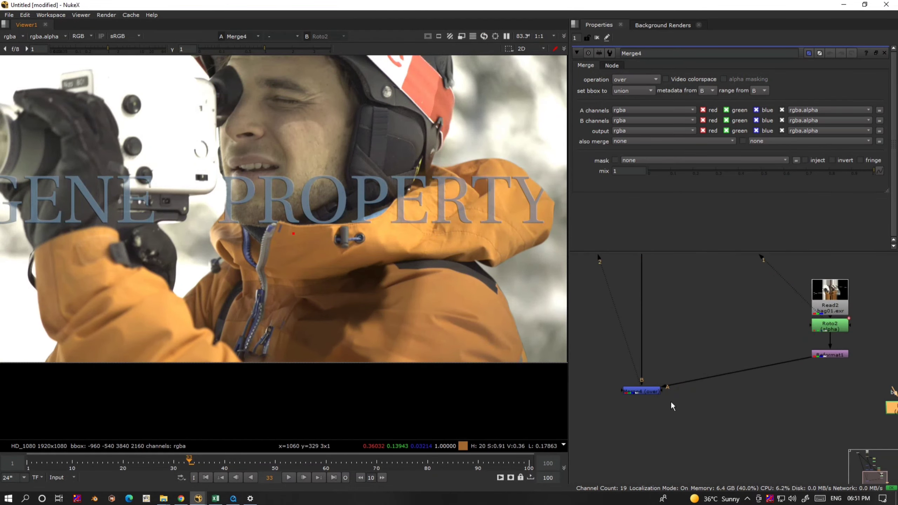
{"action": "double_click", "coordinate": [828, 328]}
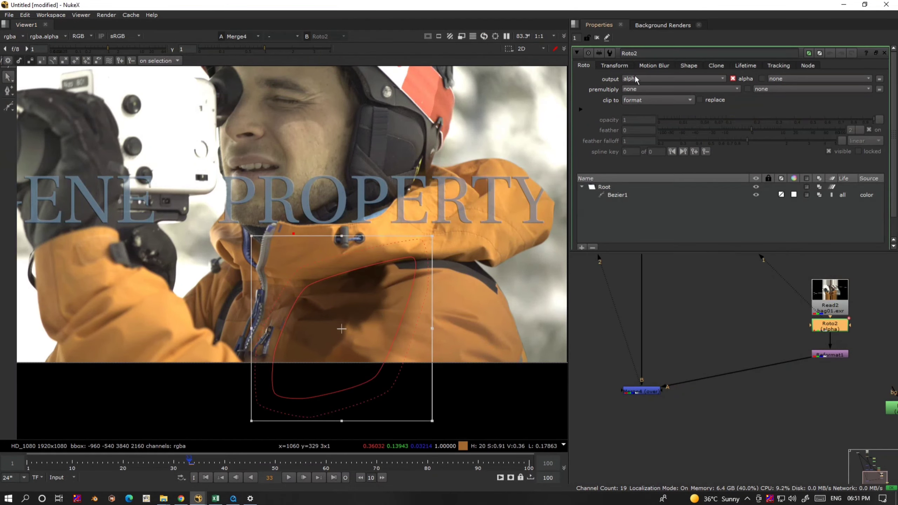
{"action": "left_click", "coordinate": [647, 89]}
{"action": "left_click", "coordinate": [647, 119]}
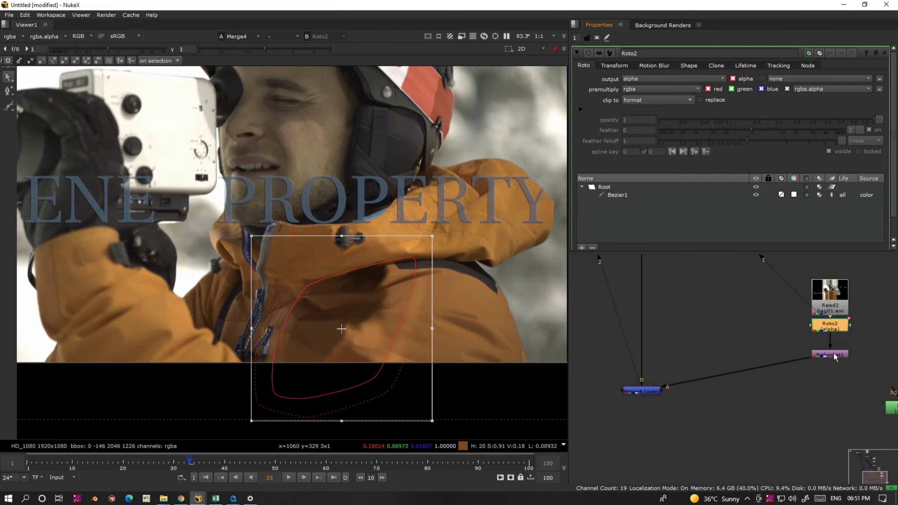
{"action": "scroll", "coordinate": [834, 352], "scroll_direction": "up", "scroll_amount": 2}
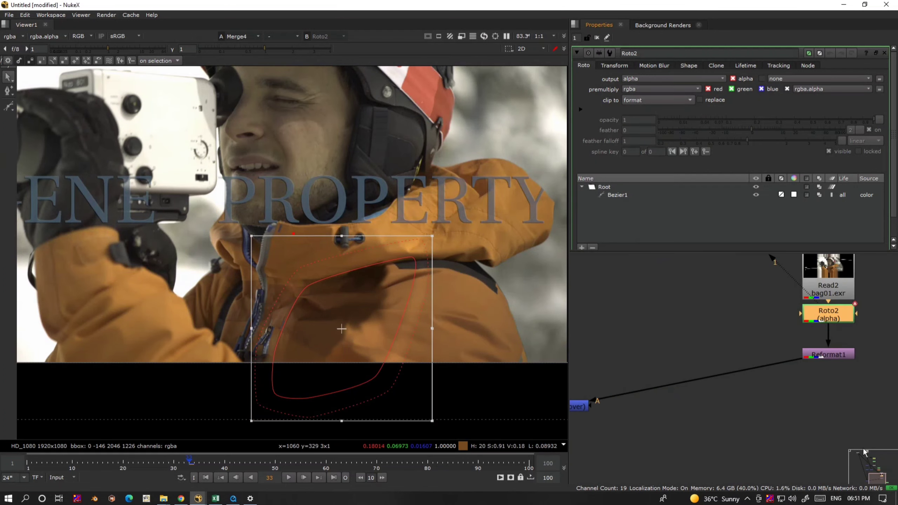
{"action": "scroll", "coordinate": [793, 369], "scroll_direction": "down", "scroll_amount": 2}
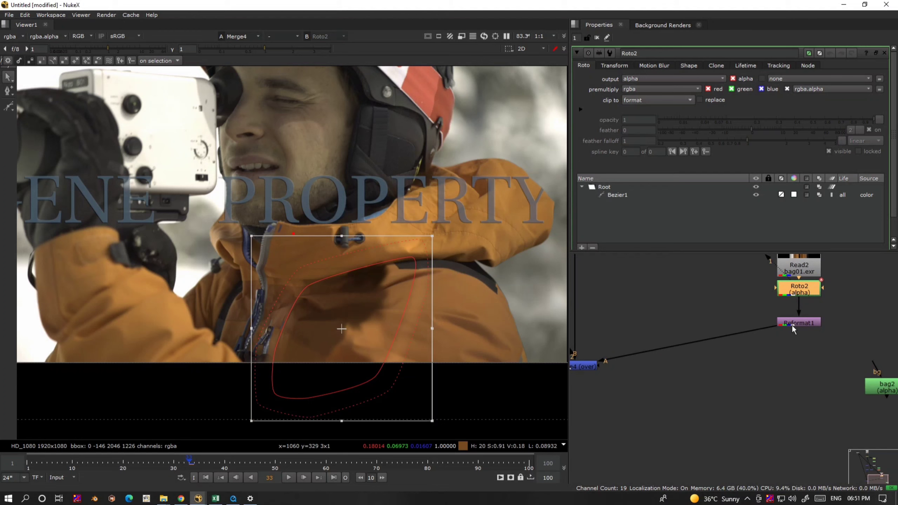
{"action": "scroll", "coordinate": [792, 325], "scroll_direction": "down", "scroll_amount": 2}
{"action": "scroll", "coordinate": [792, 325], "scroll_direction": "up", "scroll_amount": 2}
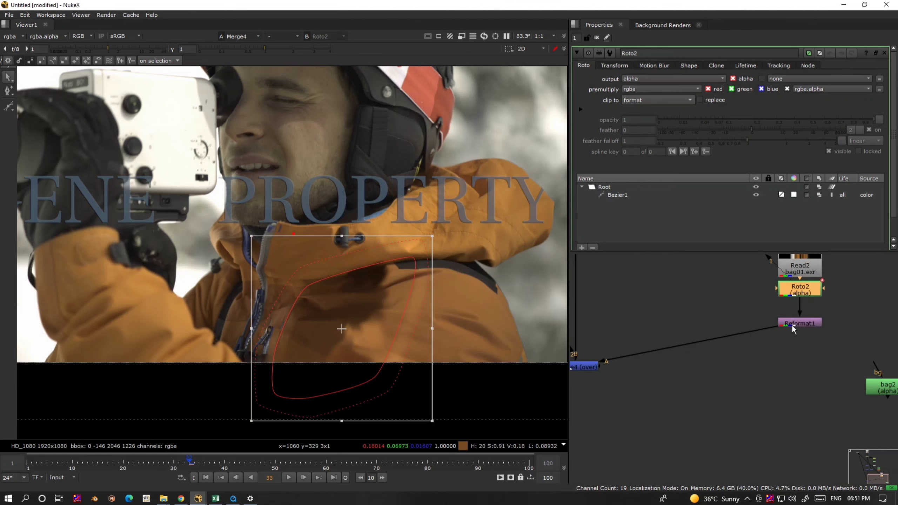
{"action": "scroll", "coordinate": [791, 325], "scroll_direction": "down", "scroll_amount": 1}
{"action": "scroll", "coordinate": [796, 329], "scroll_direction": "up", "scroll_amount": 2}
{"action": "scroll", "coordinate": [778, 322], "scroll_direction": "down", "scroll_amount": 5}
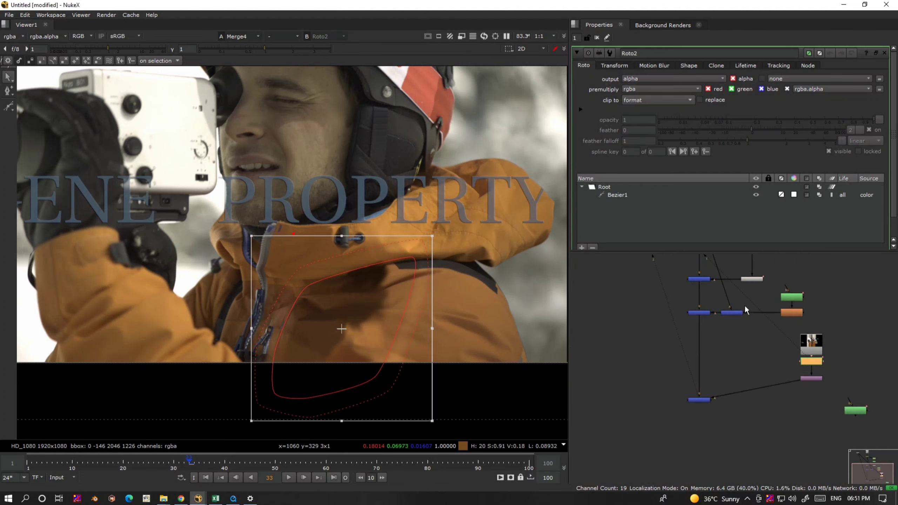
View the Read1 plate at frame 33 and add a Tracker node beside it, fed by Read1
{"action": "left_click", "coordinate": [737, 336]}
{"action": "key", "text": "1"}
{"action": "scroll", "coordinate": [377, 317], "scroll_direction": "up", "scroll_amount": 4}
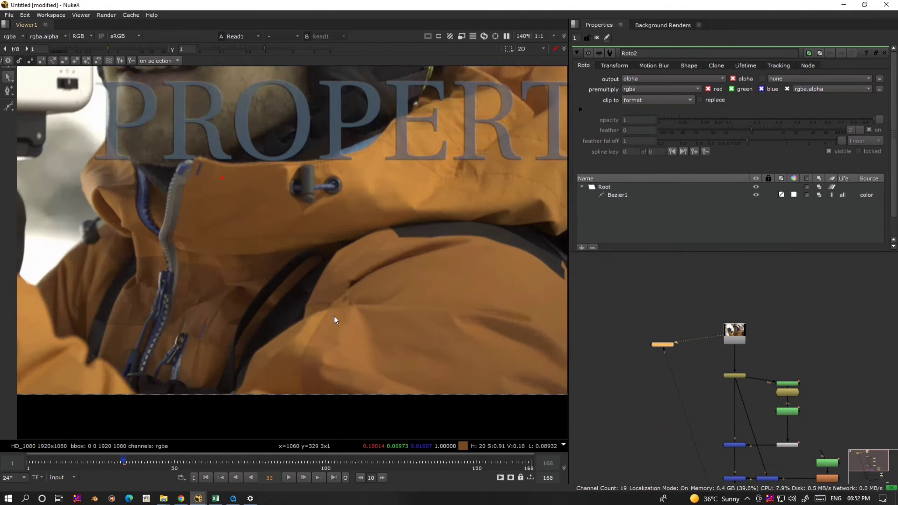
{"action": "scroll", "coordinate": [780, 323], "scroll_direction": "up", "scroll_amount": 1}
{"action": "key", "text": "Tab"}
{"action": "type", "text": "tracker"}
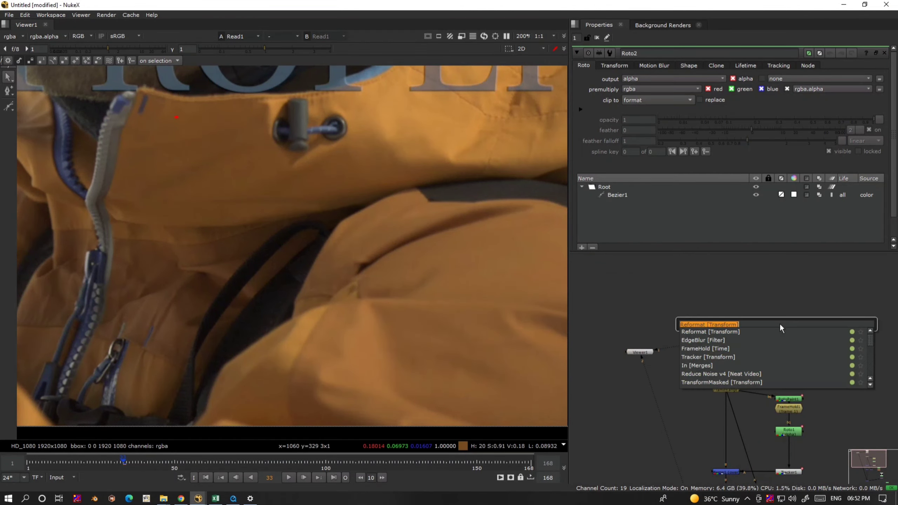
{"action": "left_click", "coordinate": [746, 328]}
{"action": "mouse_move", "coordinate": [772, 312]}
{"action": "left_mouse_down"}
{"action": "mouse_move", "coordinate": [733, 339]}
{"action": "mouse_move", "coordinate": [778, 326]}
{"action": "left_mouse_up"}
Track a point on the jacket fold beside the black strap from frame 33 and set the tracker's transform to match-move
{"action": "scroll", "coordinate": [188, 327], "scroll_direction": "up", "scroll_amount": 3}
{"action": "middle_click_drag", "start_coordinate": [191, 343], "coordinate": [247, 276]}
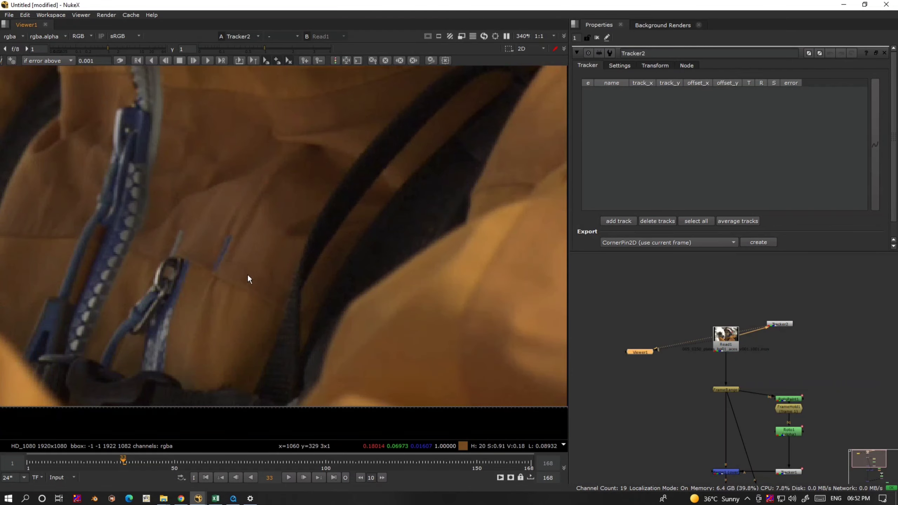
{"action": "left_click", "coordinate": [322, 228], "text": "ctrl+alt"}
{"action": "scroll", "coordinate": [323, 229], "scroll_direction": "down", "scroll_amount": 1}
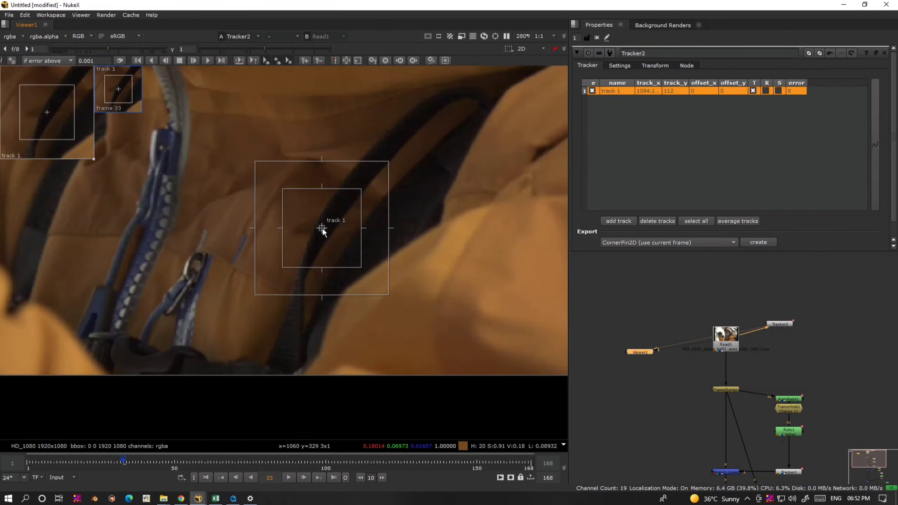
{"action": "left_click", "coordinate": [208, 61]}
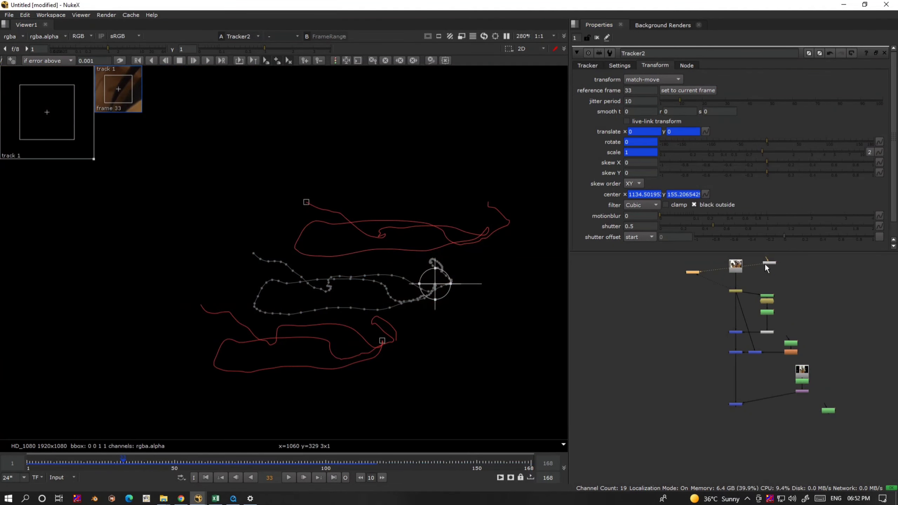
Insert Tracker2 between Reformat1 and Merge4, and view Merge4
{"action": "left_click_drag", "start_coordinate": [765, 264], "coordinate": [800, 404]}
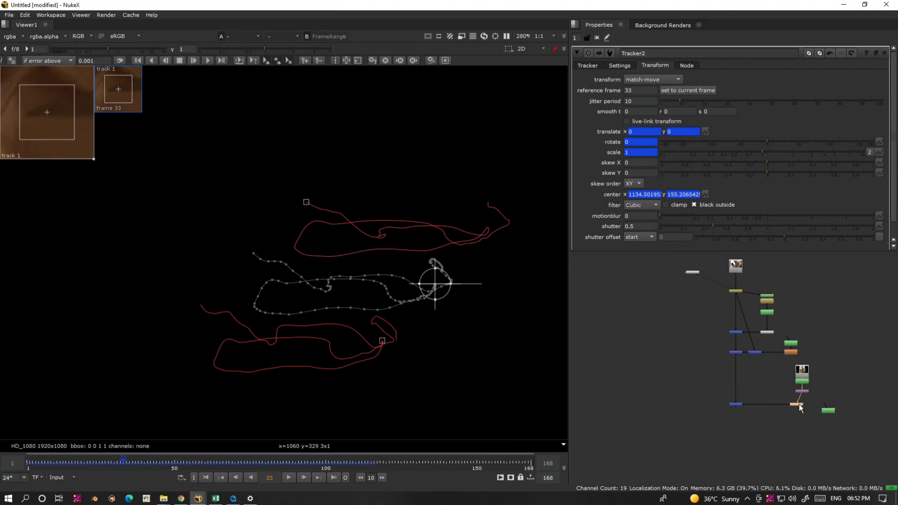
{"action": "left_click", "coordinate": [737, 404]}
{"action": "key", "text": "1"}
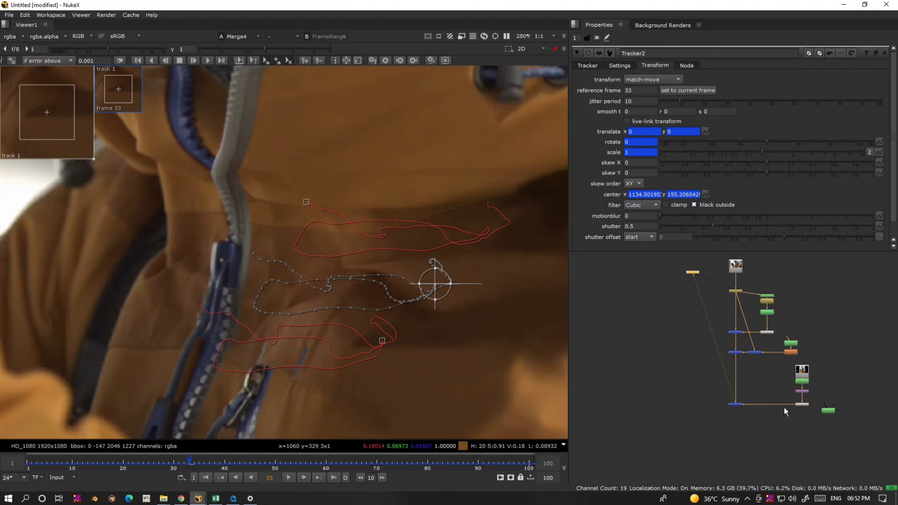
Duplicate the existing over and in Merge pair below Merge4, wiring B of the over to Merge4 and A of the in to Merge2
{"action": "scroll", "coordinate": [781, 409], "scroll_direction": "up", "scroll_amount": 2}
{"action": "left_click_drag", "start_coordinate": [761, 317], "coordinate": [673, 364]}
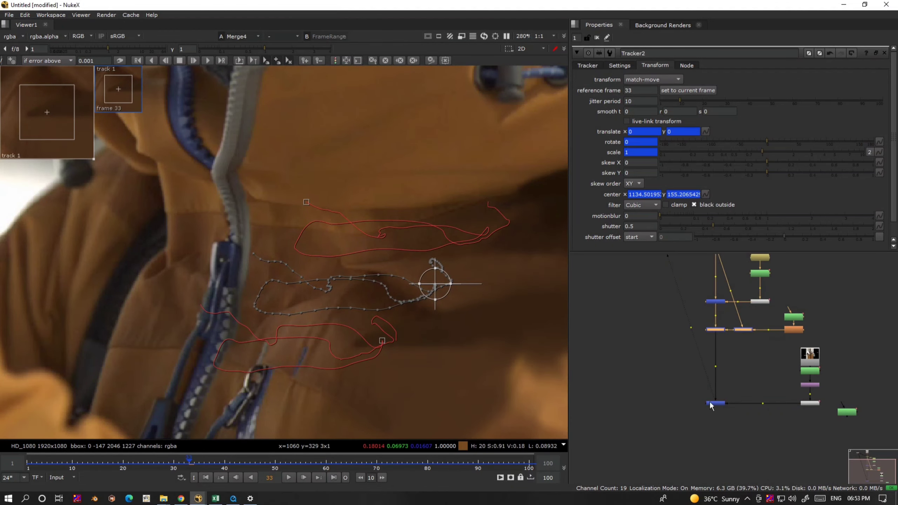
{"action": "left_click", "coordinate": [726, 418]}
{"action": "key", "text": "ctrl+v"}
{"action": "left_click_drag", "start_coordinate": [732, 427], "coordinate": [710, 383]}
{"action": "scroll", "coordinate": [730, 425], "scroll_direction": "up", "scroll_amount": 3}
{"action": "left_click_drag", "start_coordinate": [724, 412], "coordinate": [719, 329]}
{"action": "scroll", "coordinate": [726, 394], "scroll_direction": "down", "scroll_amount": 3}
{"action": "scroll", "coordinate": [743, 409], "scroll_direction": "down", "scroll_amount": 1}
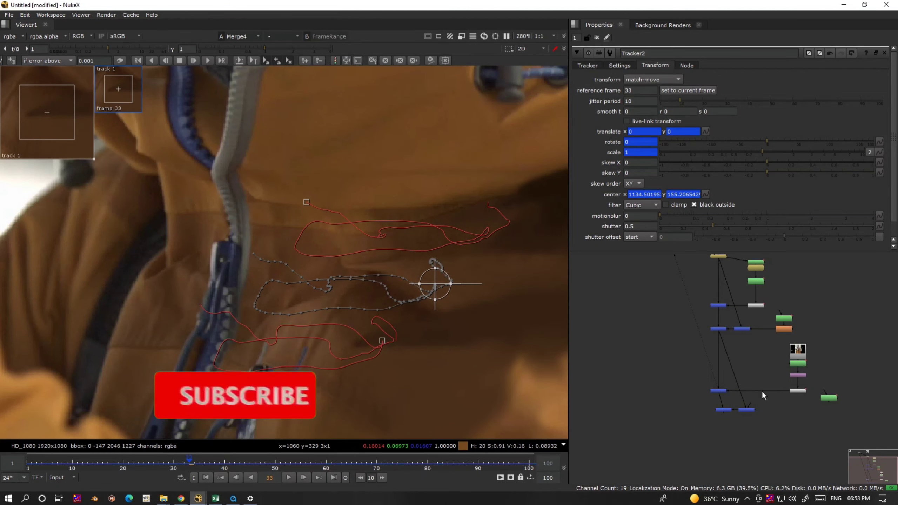
Connect bag2 to the B input of the duplicated in Merge, align the over Merge under Merge4 and view it
{"action": "scroll", "coordinate": [756, 401], "scroll_direction": "up", "scroll_amount": 2}
{"action": "left_click_drag", "start_coordinate": [751, 411], "coordinate": [800, 415]}
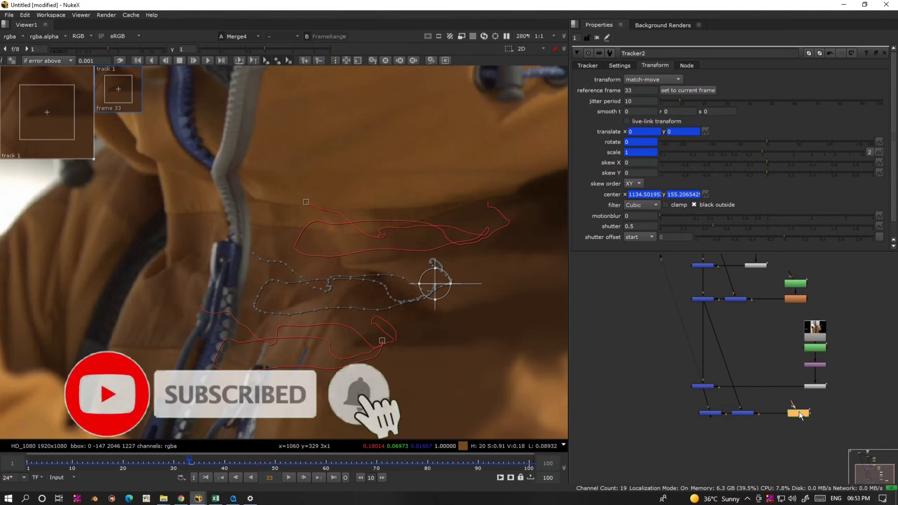
{"action": "left_click_drag", "start_coordinate": [715, 416], "coordinate": [708, 416]}
{"action": "key", "text": "1"}
{"action": "left_click", "coordinate": [668, 421]}
Hide the viewer's animation paths and examine the patched chest area around the zip pocket
{"action": "middle_click_drag", "start_coordinate": [463, 369], "coordinate": [415, 272]}
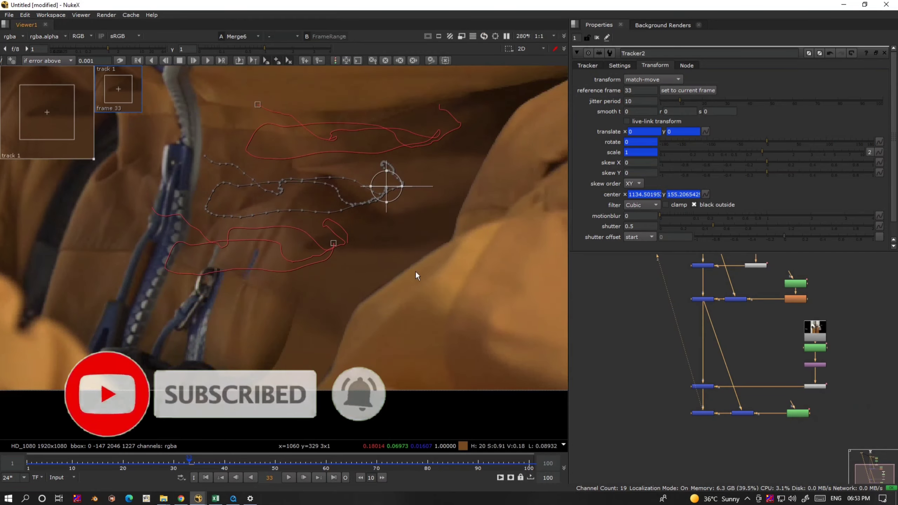
{"action": "scroll", "coordinate": [414, 271], "scroll_direction": "down", "scroll_amount": 2}
{"action": "key", "text": "q"}
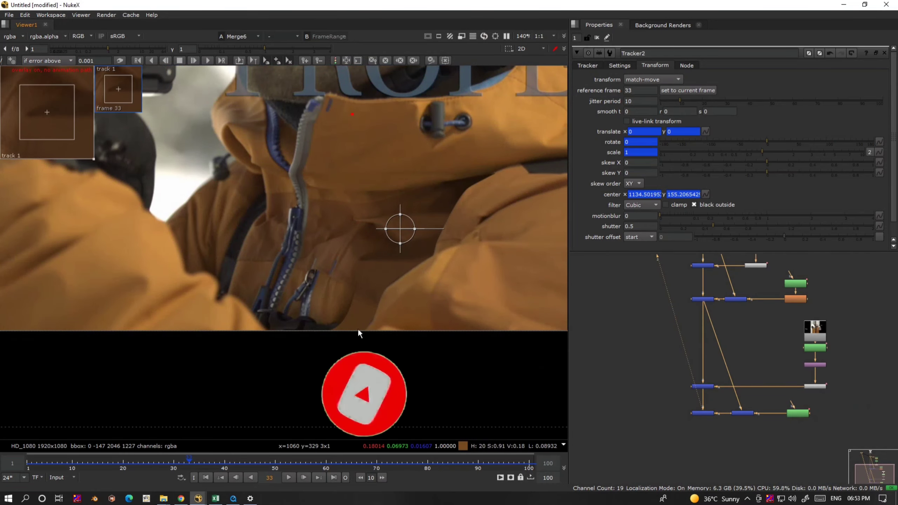
{"action": "scroll", "coordinate": [361, 331], "scroll_direction": "up", "scroll_amount": 2}
{"action": "scroll", "coordinate": [344, 335], "scroll_direction": "up", "scroll_amount": 2}
{"action": "scroll", "coordinate": [781, 377], "scroll_direction": "up", "scroll_amount": 2}
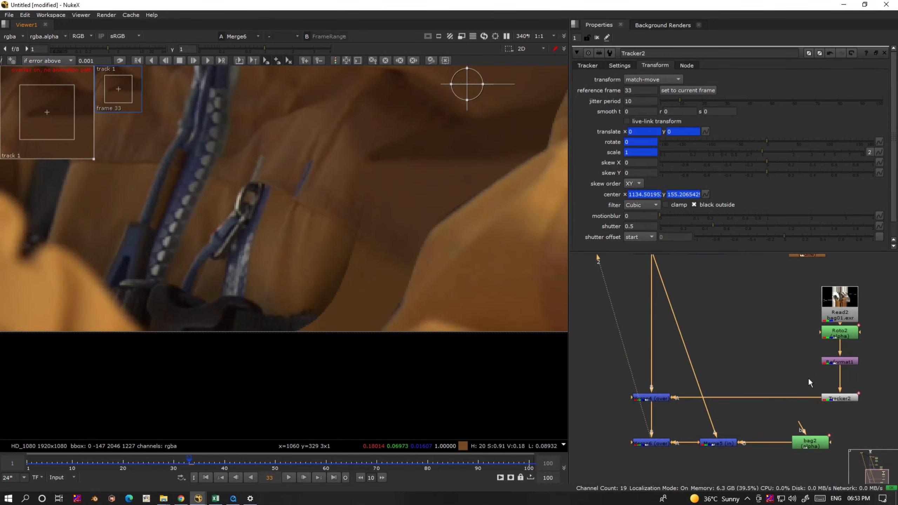
Inspect the shapes of Roto2 and bag2, selecting the chest shape B-Spline_16 in bag2
{"action": "double_click", "coordinate": [845, 340]}
{"action": "scroll", "coordinate": [373, 305], "scroll_direction": "down", "scroll_amount": 4}
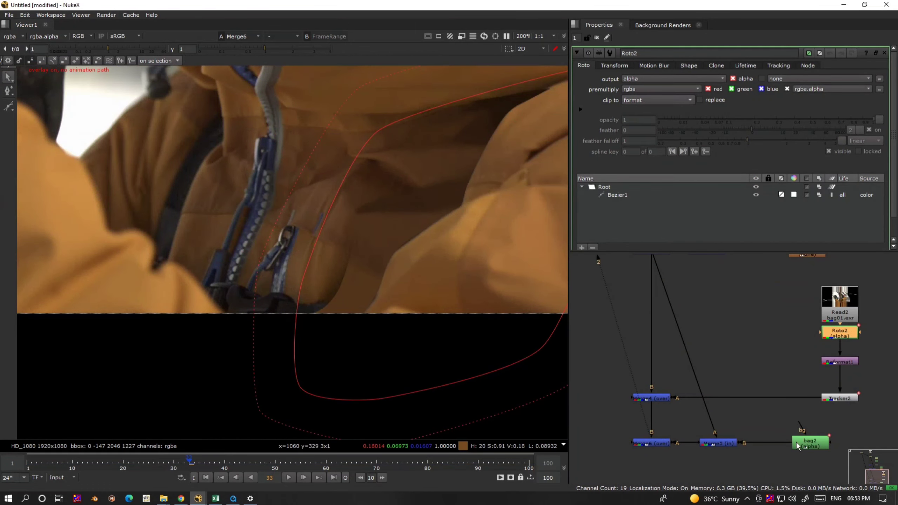
{"action": "double_click", "coordinate": [806, 443]}
{"action": "scroll", "coordinate": [361, 299], "scroll_direction": "down", "scroll_amount": 3}
{"action": "left_click", "coordinate": [347, 293]}
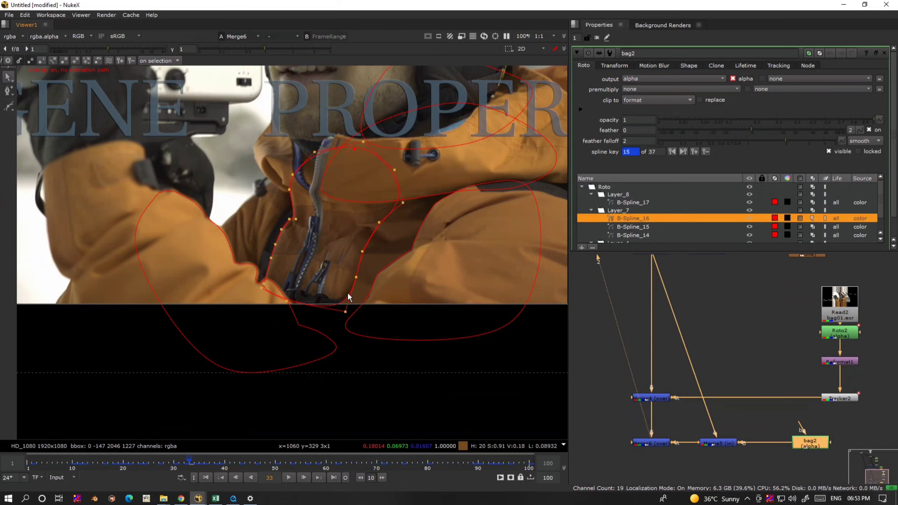
{"action": "middle_click_drag", "start_coordinate": [764, 399], "coordinate": [717, 353]}
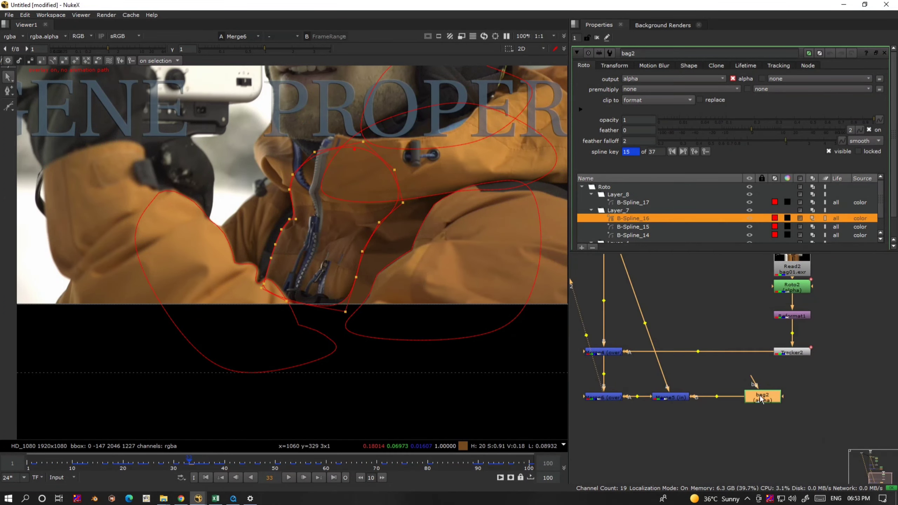
Duplicate bag2 and delete the chest shape B-Spline_16, the arm shape B-Spline_17 and the empty Layer_8 from the copy
{"action": "key", "text": "ctrl+v"}
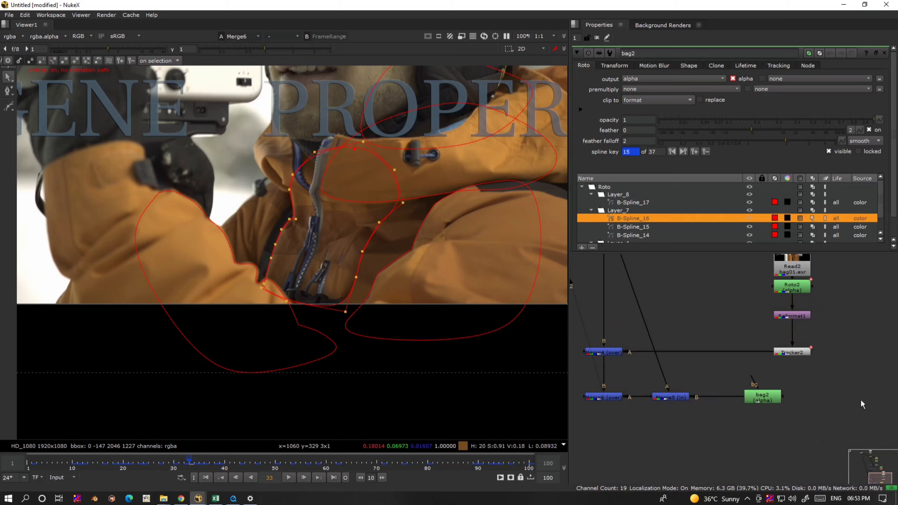
{"action": "left_click", "coordinate": [370, 246]}
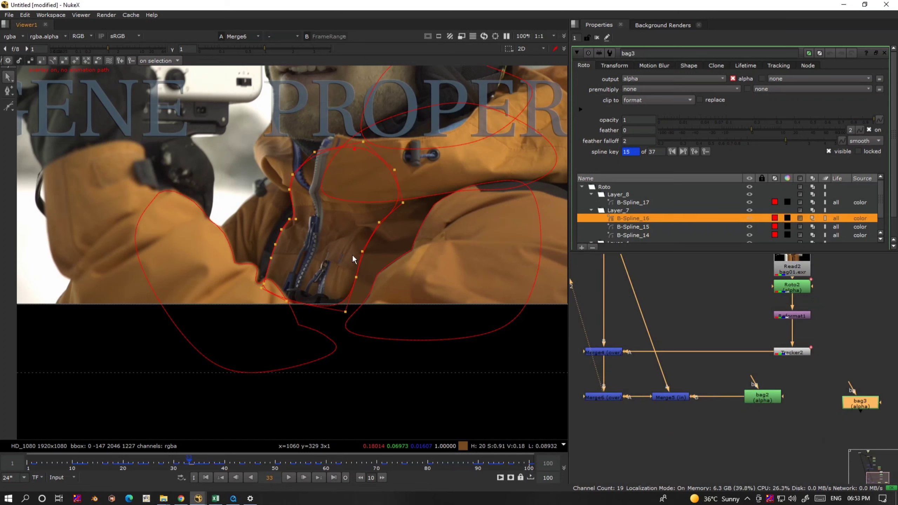
{"action": "left_click", "coordinate": [593, 248]}
{"action": "left_click", "coordinate": [281, 279]}
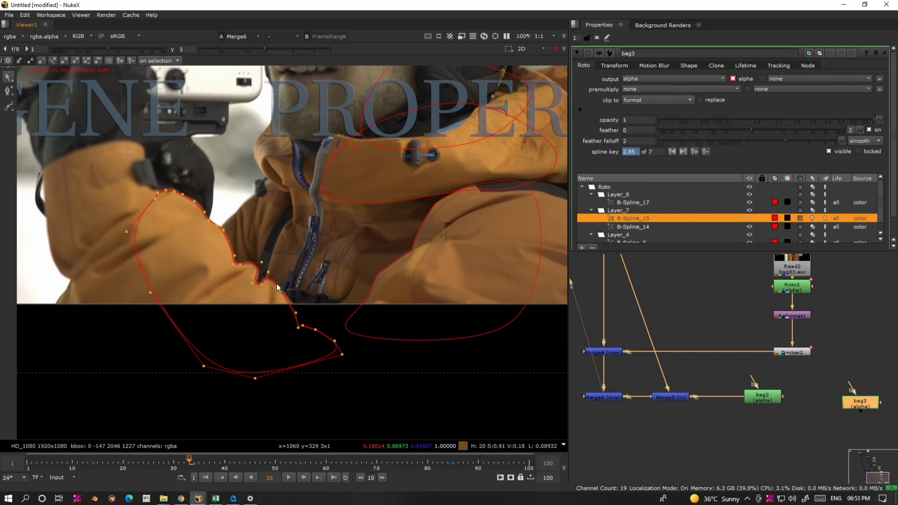
{"action": "left_click", "coordinate": [593, 248]}
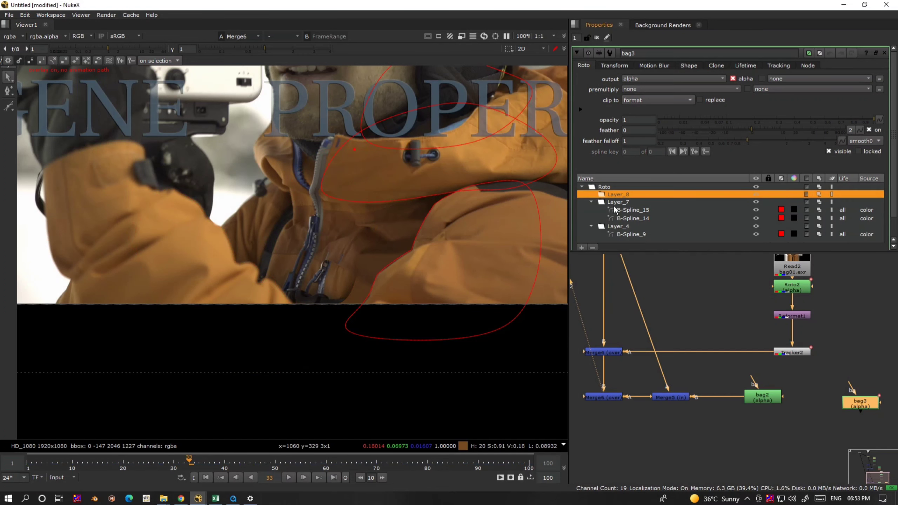
{"action": "left_click", "coordinate": [595, 245]}
{"action": "middle_click_drag", "start_coordinate": [463, 177], "coordinate": [428, 262]}
{"action": "left_click", "coordinate": [420, 141]}
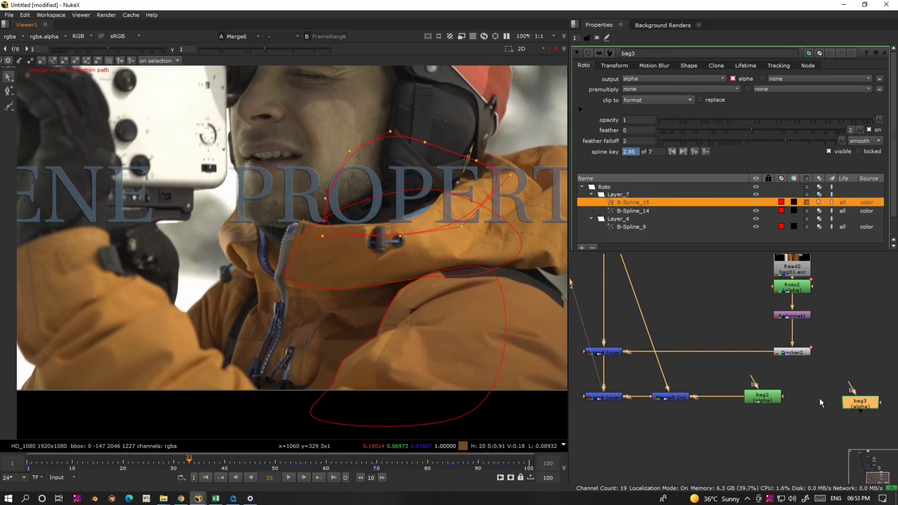
Delete the shoulder shape B-Spline_9 and the hood and collar shapes B-Spline_14 and B-Spline_15 from bag2
{"action": "double_click", "coordinate": [780, 396]}
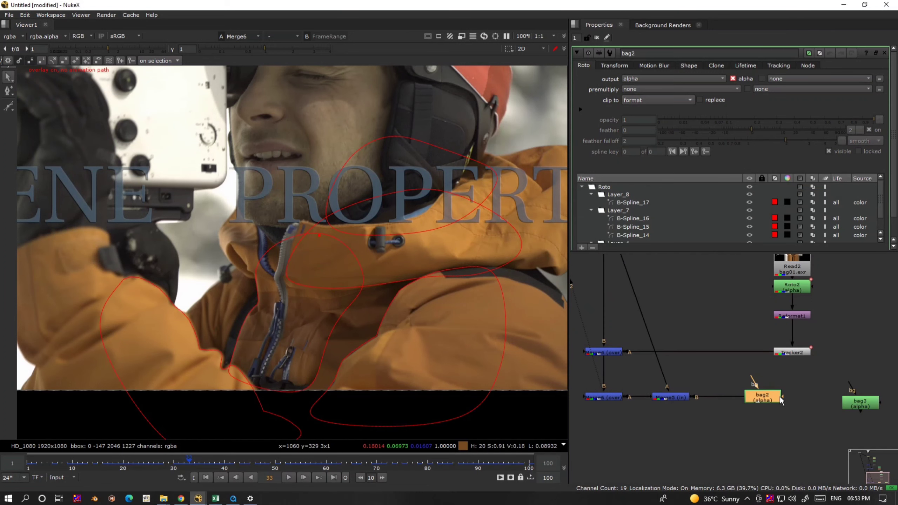
{"action": "left_click", "coordinate": [379, 321]}
{"action": "left_click", "coordinate": [594, 247]}
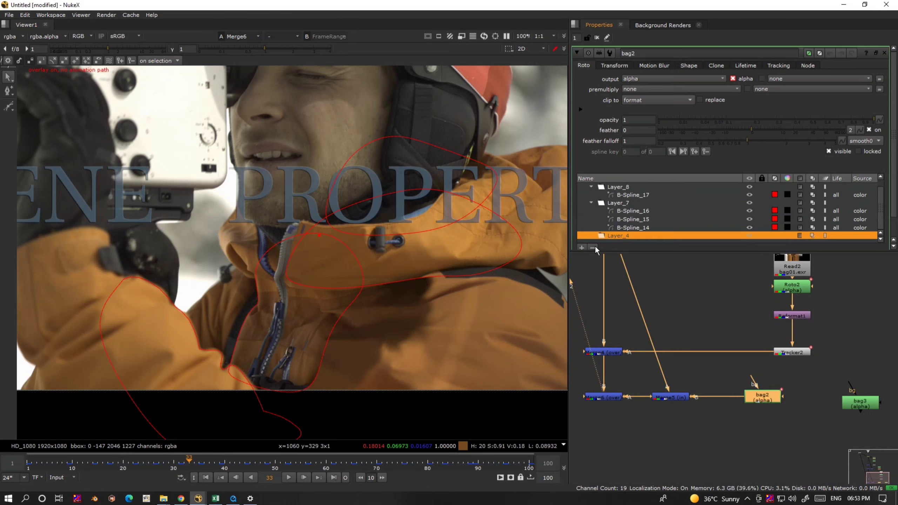
{"action": "left_click", "coordinate": [474, 266]}
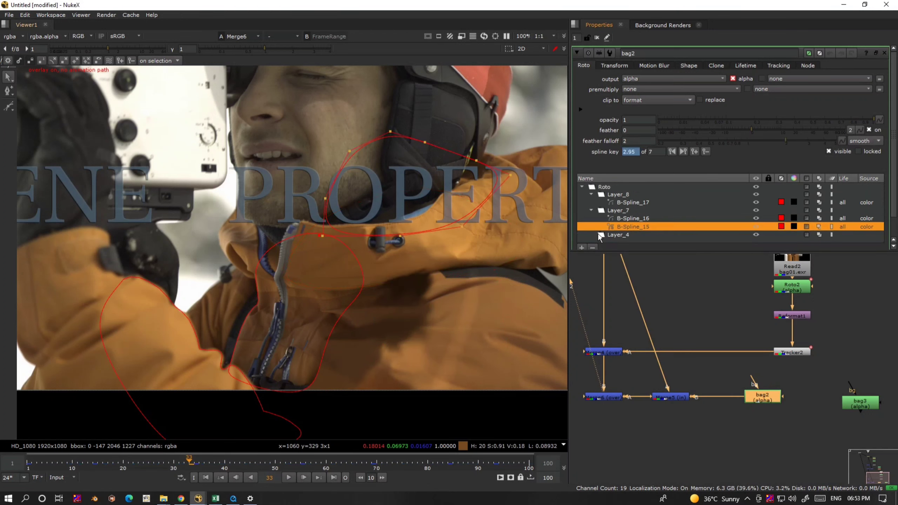
{"action": "left_click", "coordinate": [593, 248]}
Reconnect the B input of Merge5 from bag2 to bag3 and turn off the viewer overlay to check the result
{"action": "middle_click_drag", "start_coordinate": [786, 403], "coordinate": [760, 361]}
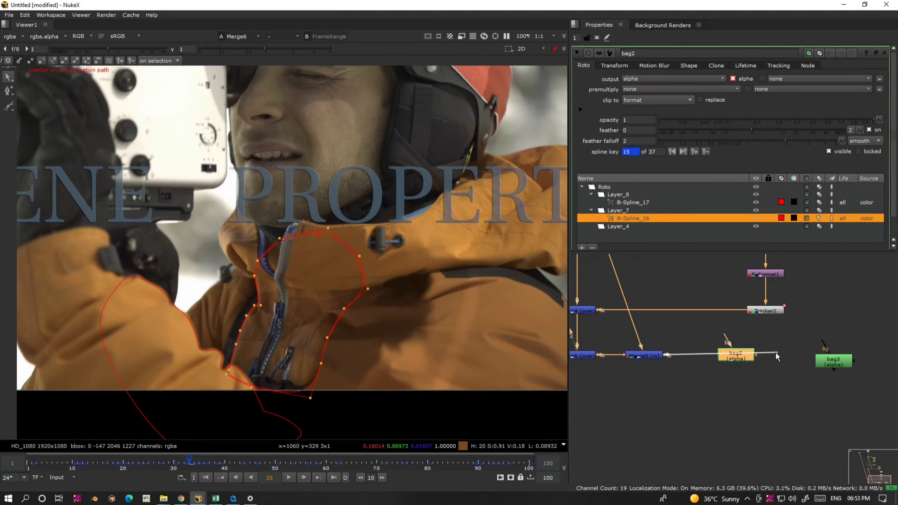
{"action": "middle_click_drag", "start_coordinate": [694, 369], "coordinate": [746, 374]}
{"action": "left_click", "coordinate": [660, 348]}
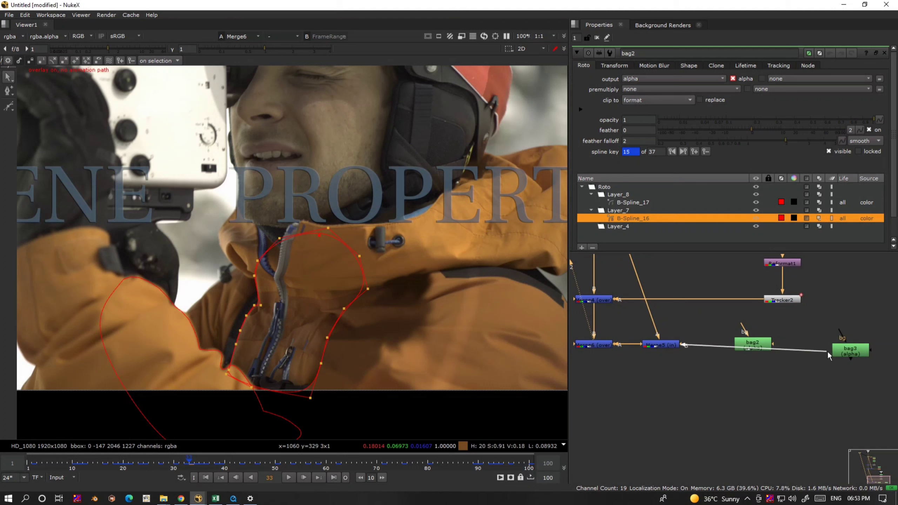
{"action": "left_click_drag", "start_coordinate": [829, 356], "coordinate": [848, 359]}
{"action": "key", "text": "o"}
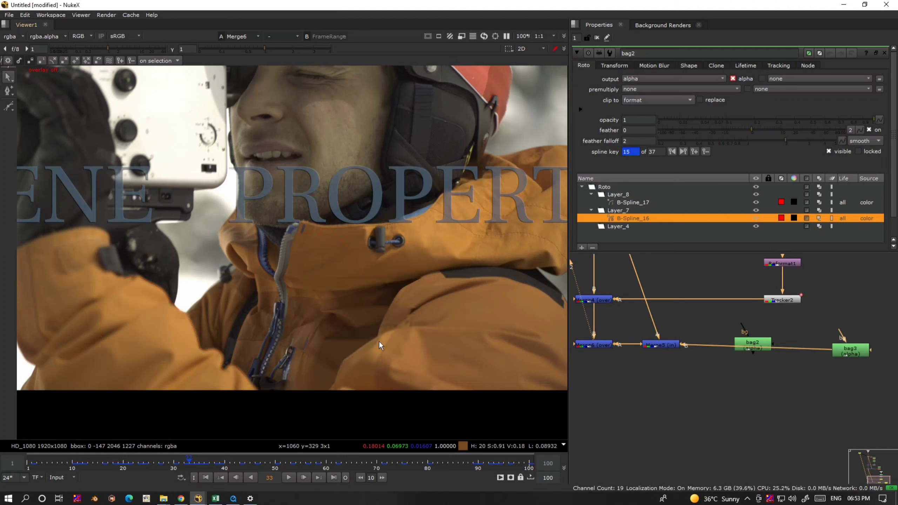
{"action": "scroll", "coordinate": [729, 339], "scroll_direction": "down", "scroll_amount": 4}
{"action": "middle_click_drag", "start_coordinate": [721, 292], "coordinate": [720, 371]}
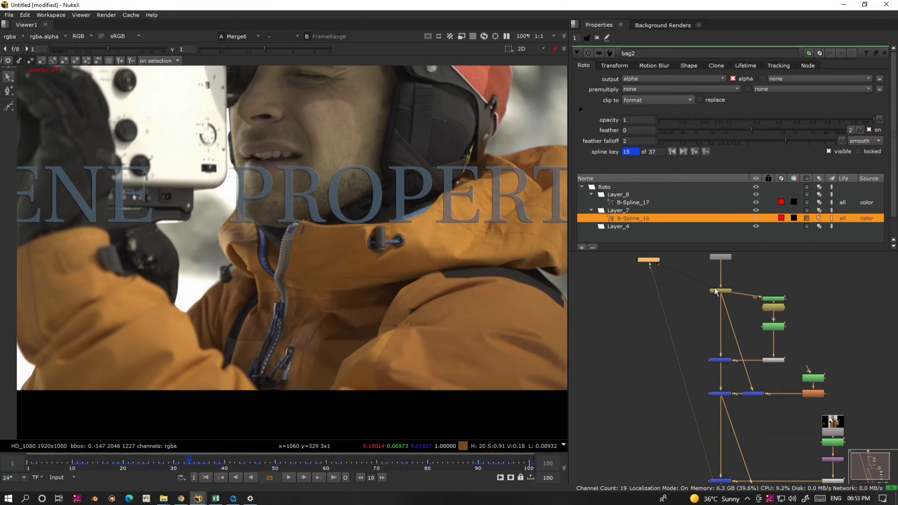
Insert an EdgeBlur node between bag3 and the B input of Merge5, spacing the bag nodes out to make room
{"action": "scroll", "coordinate": [725, 364], "scroll_direction": "up", "scroll_amount": 5}
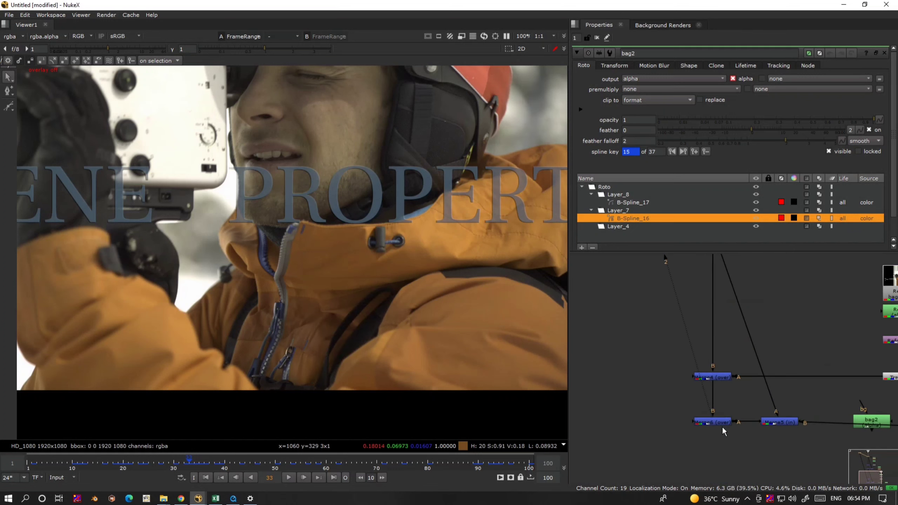
{"action": "middle_click_drag", "start_coordinate": [872, 421], "coordinate": [737, 415]}
{"action": "scroll", "coordinate": [737, 415], "scroll_direction": "up", "scroll_amount": 2}
{"action": "left_click_drag", "start_coordinate": [738, 415], "coordinate": [845, 375]}
{"action": "left_click", "coordinate": [783, 408]}
{"action": "key", "text": "Tab"}
{"action": "type", "text": "edge"}
{"action": "left_click", "coordinate": [666, 405]}
{"action": "mouse_move", "coordinate": [733, 400]}
{"action": "left_mouse_down"}
{"action": "mouse_move", "coordinate": [744, 427]}
{"action": "mouse_move", "coordinate": [735, 418]}
{"action": "left_mouse_up"}
{"action": "middle_click_drag", "start_coordinate": [603, 447], "coordinate": [712, 399]}
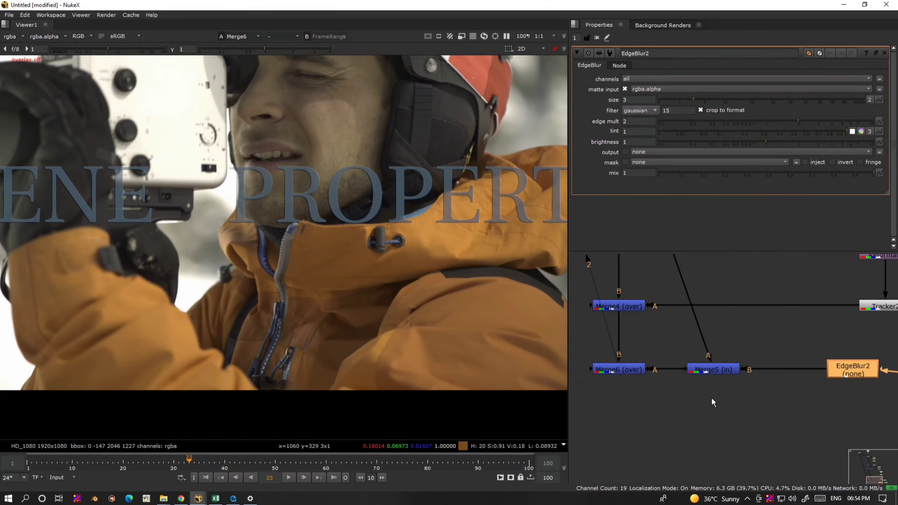
Play back the full-frame Merge6 result across the shot to check the backpack removal
{"action": "left_click", "coordinate": [624, 372]}
{"action": "left_click_drag", "start_coordinate": [199, 467], "coordinate": [309, 455]}
{"action": "key", "text": "f"}
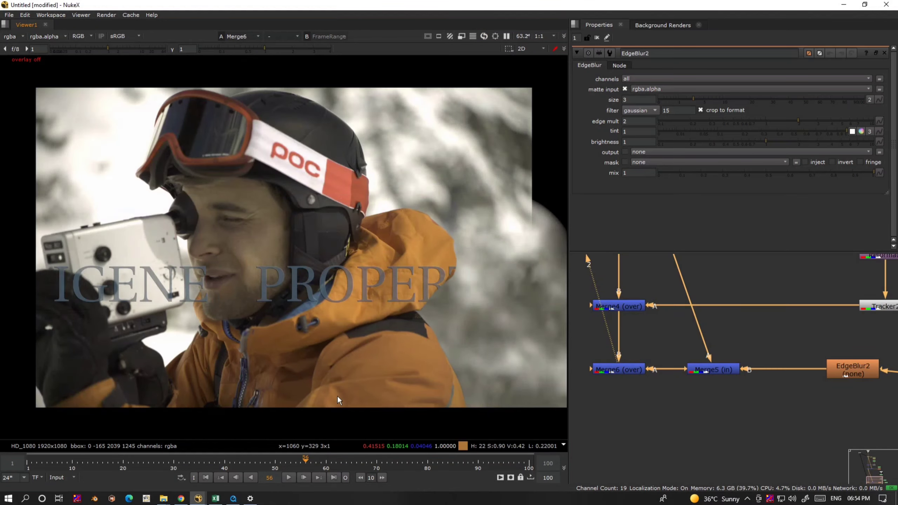
{"action": "key", "text": "l"}
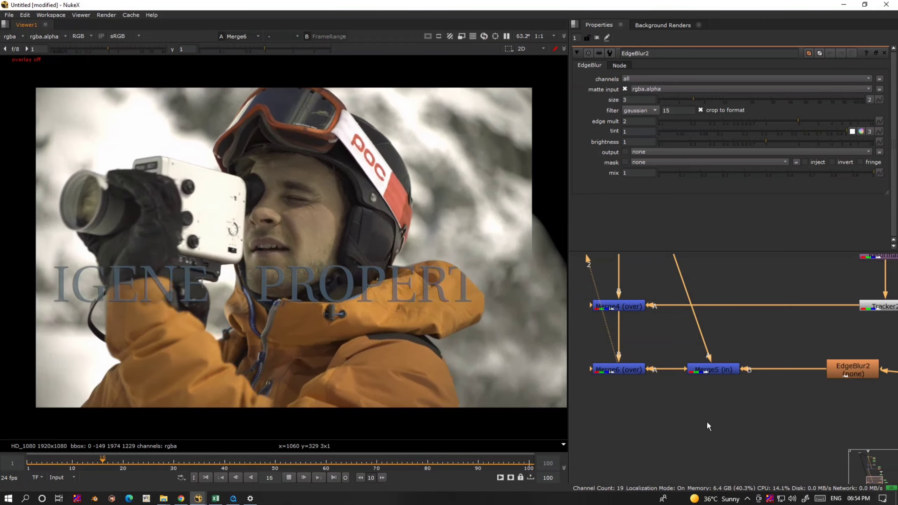
Move the Viewer1 node down the node graph to sit beside Merge6
{"action": "scroll", "coordinate": [709, 410], "scroll_direction": "down", "scroll_amount": 3}
{"action": "scroll", "coordinate": [739, 324], "scroll_direction": "down", "scroll_amount": 3}
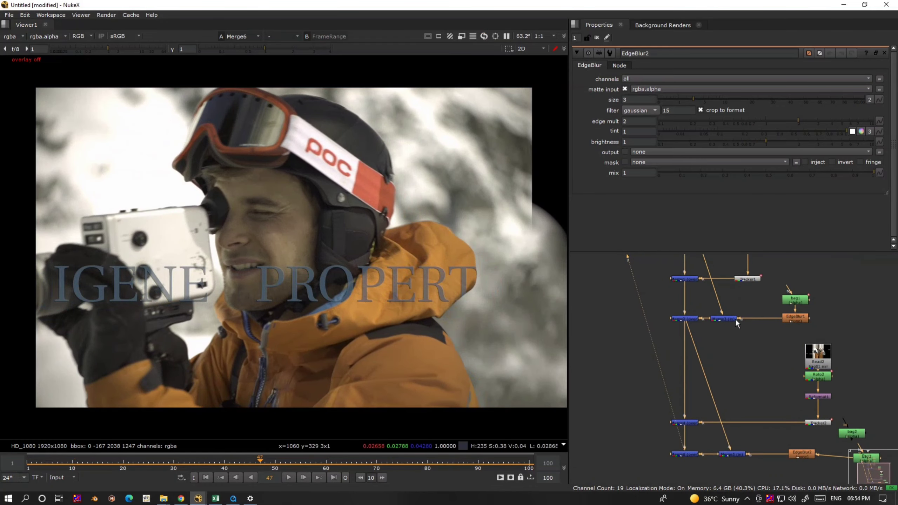
{"action": "left_click", "coordinate": [707, 293]}
{"action": "left_click", "coordinate": [656, 269]}
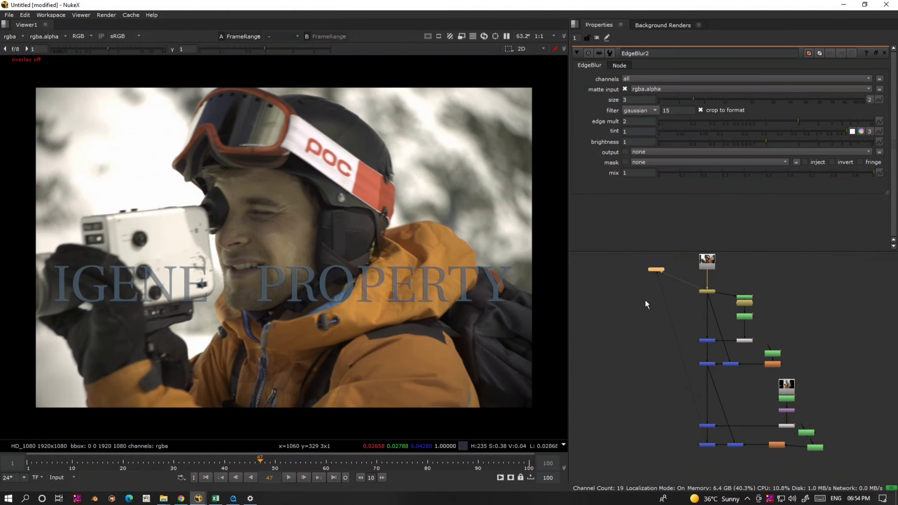
{"action": "scroll", "coordinate": [689, 448], "scroll_direction": "up", "scroll_amount": 3}
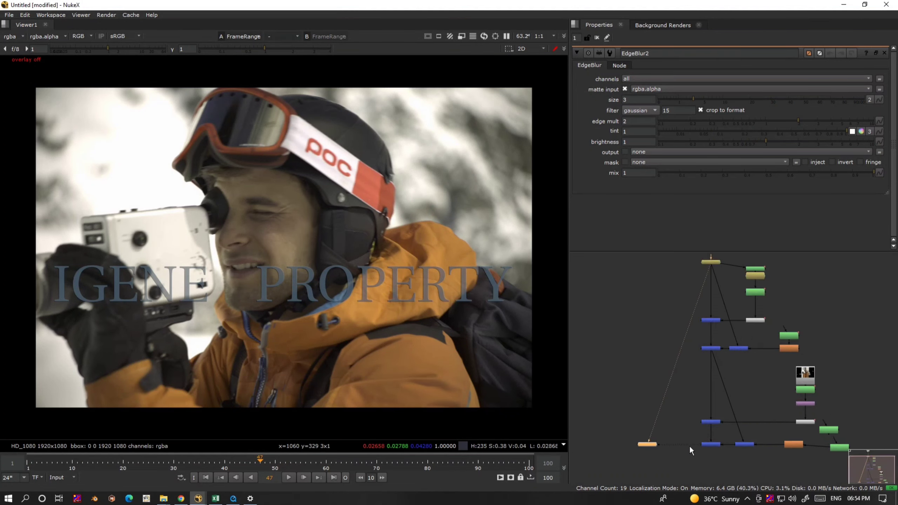
Compare the FrameRange plate with the Merge6 result at frame 47, examining the strap area on the chest
{"action": "key", "text": "2"}
{"action": "key", "text": "1"}
{"action": "key", "text": "2"}
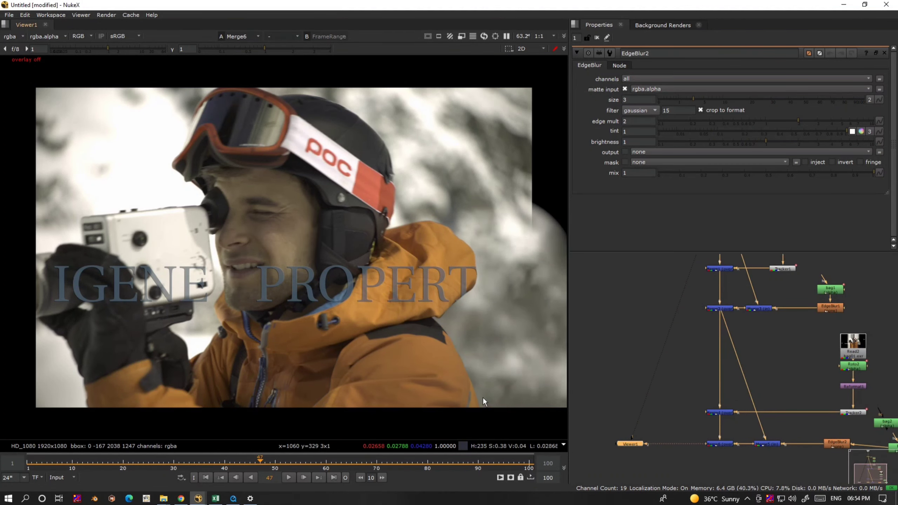
{"action": "key", "text": "1"}
{"action": "key", "text": "2"}
{"action": "middle_click_drag", "start_coordinate": [317, 397], "coordinate": [293, 354]}
{"action": "scroll", "coordinate": [290, 351], "scroll_direction": "up", "scroll_amount": 4}
{"action": "key", "text": "1"}
{"action": "key", "text": "2"}
{"action": "scroll", "coordinate": [282, 339], "scroll_direction": "up", "scroll_amount": 1}
{"action": "key", "text": "1"}
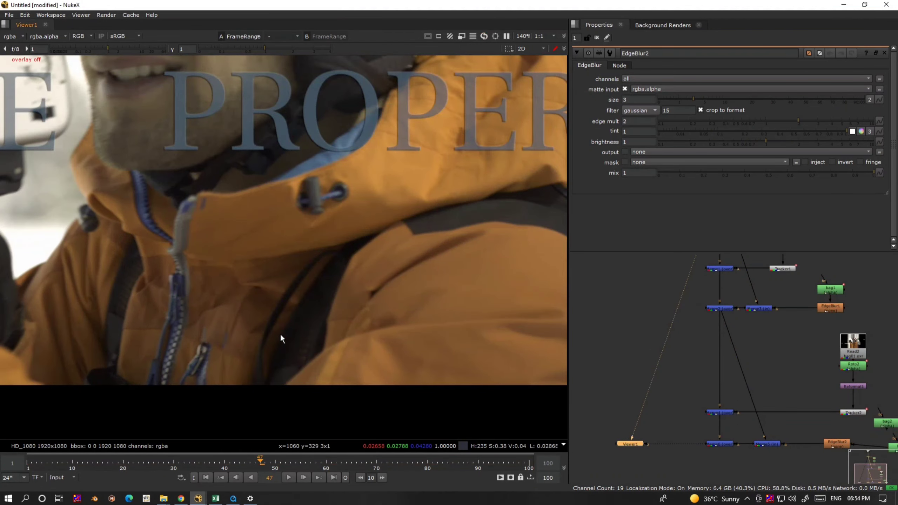
{"action": "key", "text": "1"}
Insert a Transform node between Reformat1 and Tracker2
{"action": "scroll", "coordinate": [761, 368], "scroll_direction": "up", "scroll_amount": 5}
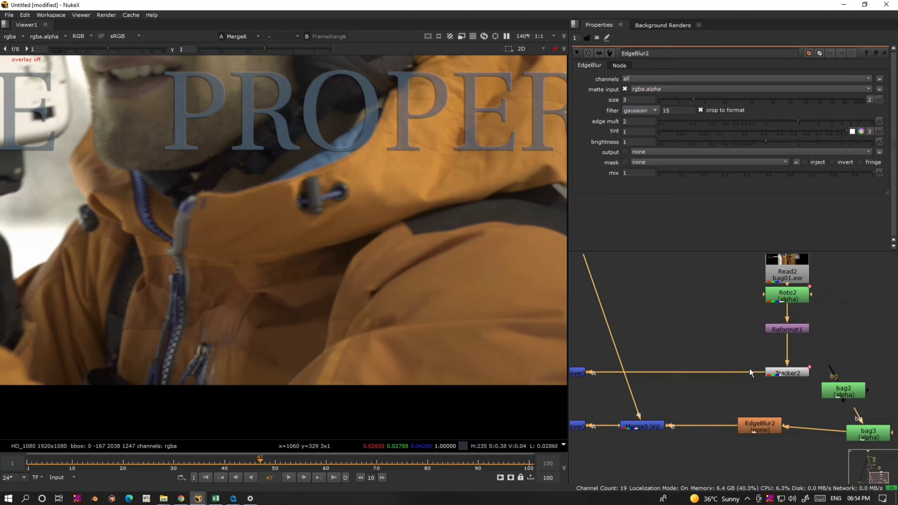
{"action": "left_click_drag", "start_coordinate": [807, 314], "coordinate": [807, 347]}
{"action": "key", "text": "t"}
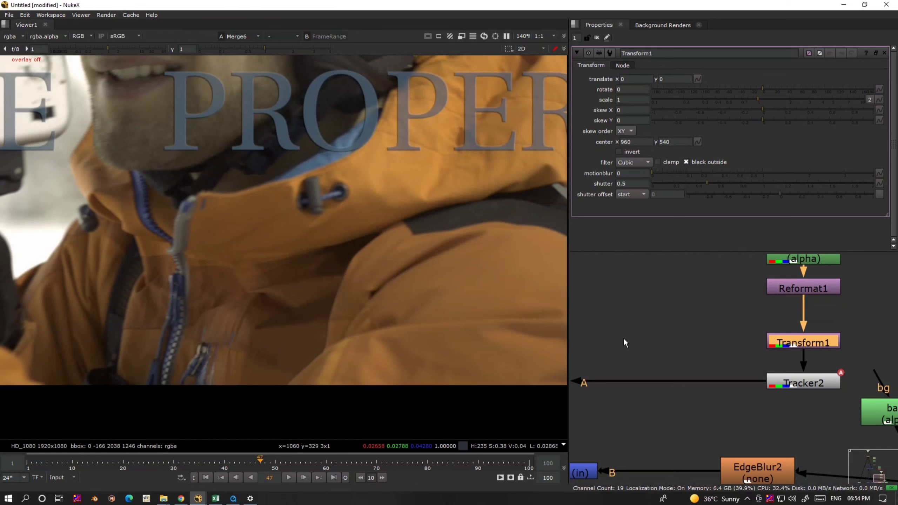
At frame 33, move Transform1's centre to x 1160, y 94 on the chest and set a key on all its knobs
{"action": "left_click", "coordinate": [192, 468]}
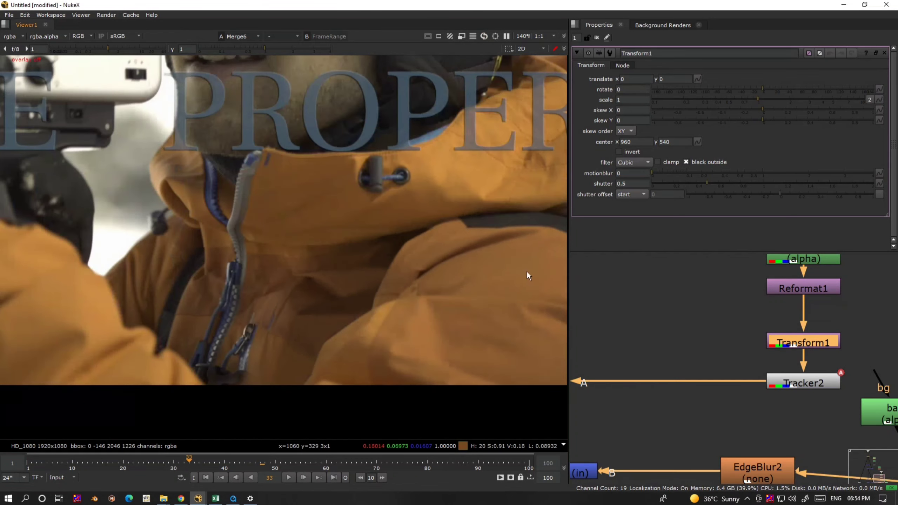
{"action": "scroll", "coordinate": [380, 267], "scroll_direction": "down", "scroll_amount": 5}
{"action": "key", "text": "o"}
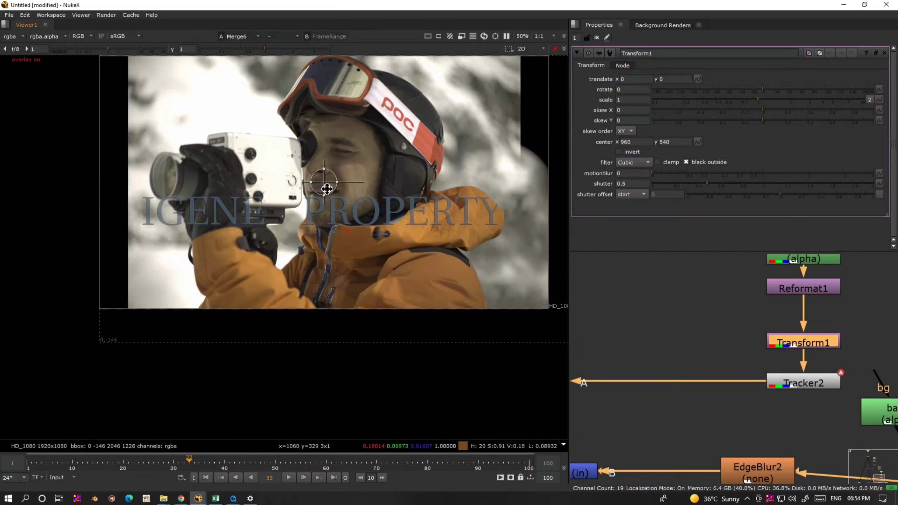
{"action": "left_click_drag", "start_coordinate": [326, 189], "coordinate": [368, 291], "text": "ctrl"}
{"action": "right_click", "coordinate": [791, 161]}
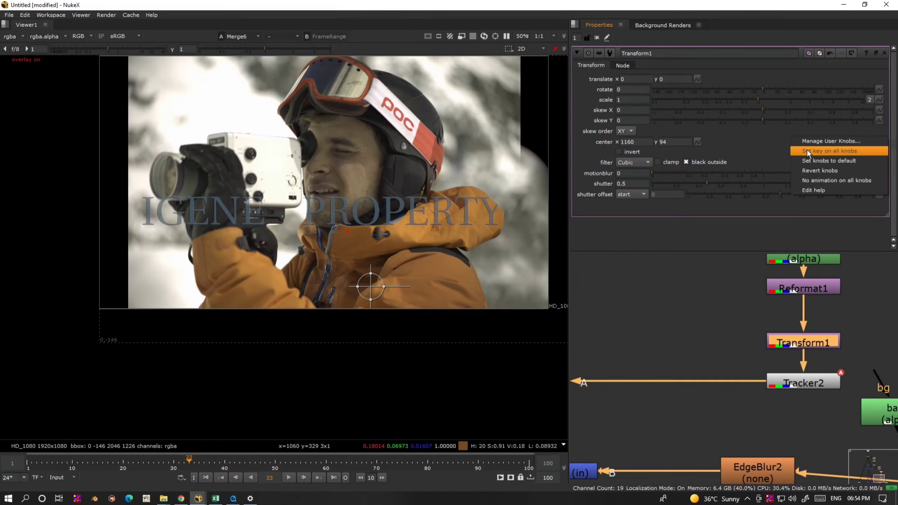
{"action": "left_click", "coordinate": [808, 152]}
{"action": "scroll", "coordinate": [358, 307], "scroll_direction": "up", "scroll_amount": 6}
{"action": "middle_click_drag", "start_coordinate": [429, 285], "coordinate": [417, 320]}
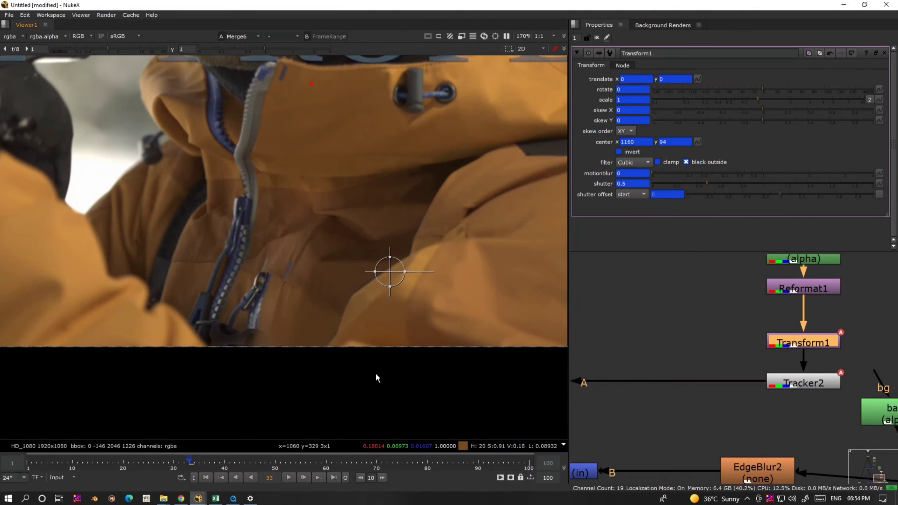
At frame 100, nudge Transform1's patch to translate x 9 while comparing the result with the original plate
{"action": "key", "text": "End"}
{"action": "left_click_drag", "start_coordinate": [444, 191], "coordinate": [206, 380]}
{"action": "key", "text": "1"}
{"action": "key", "text": "2"}
{"action": "key", "text": "1"}
{"action": "key", "text": "2"}
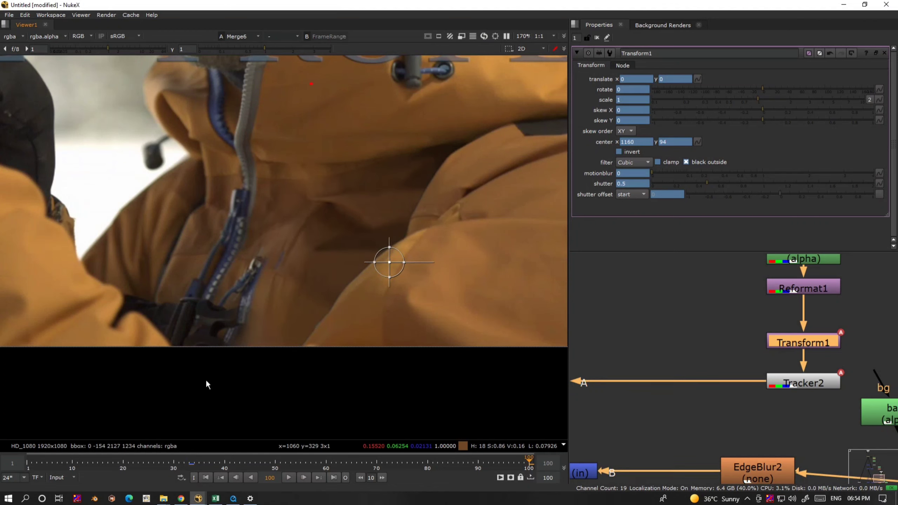
{"action": "key", "text": "KP_6"}
{"action": "key", "text": "KP_6"}
{"action": "key", "text": "KP_6"}
{"action": "key", "text": "KP_6"}
{"action": "key", "text": "KP_6"}
{"action": "key", "text": "KP_6"}
{"action": "key", "text": "KP_6"}
{"action": "key", "text": "KP_6"}
{"action": "key", "text": "KP_6"}
{"action": "key", "text": "1"}
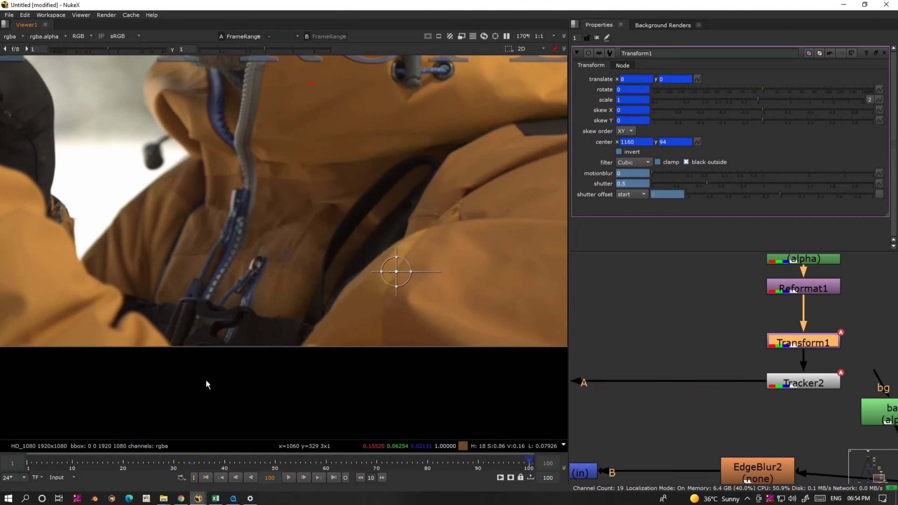
{"action": "key", "text": "2"}
{"action": "key", "text": "1"}
{"action": "key", "text": "1"}
{"action": "key", "text": "2"}
{"action": "key", "text": "1"}
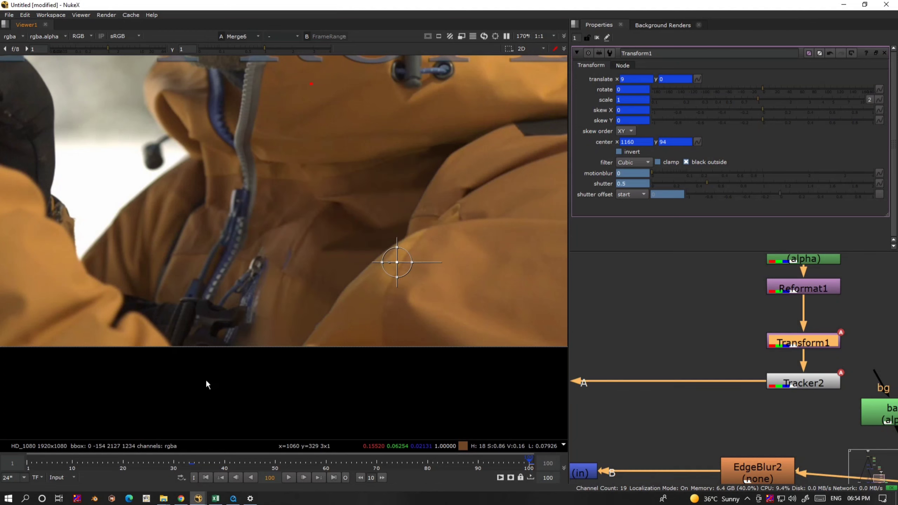
{"action": "key", "text": "2"}
{"action": "key", "text": "1"}
Set Transform1's scale to 0.95 at frame 100 and reposition the patch to translate x -1, y 4
{"action": "key", "text": "Down"}
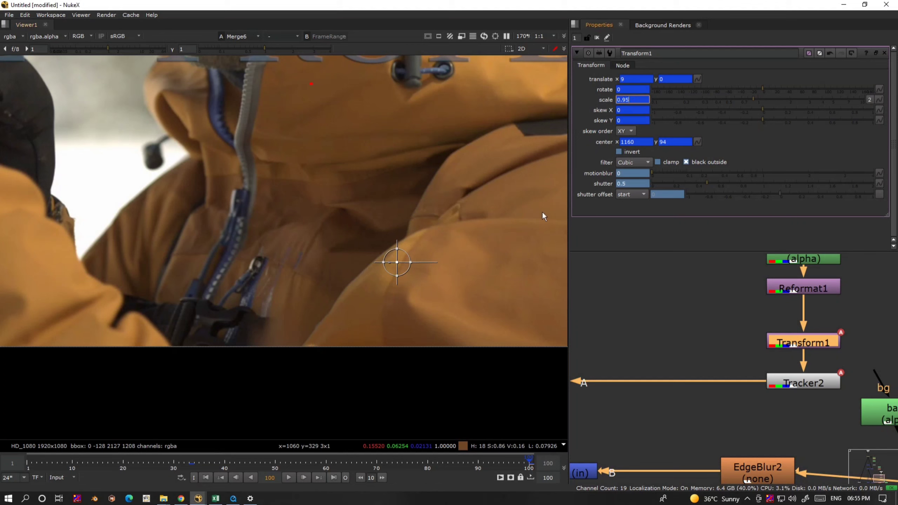
{"action": "key", "text": "Return"}
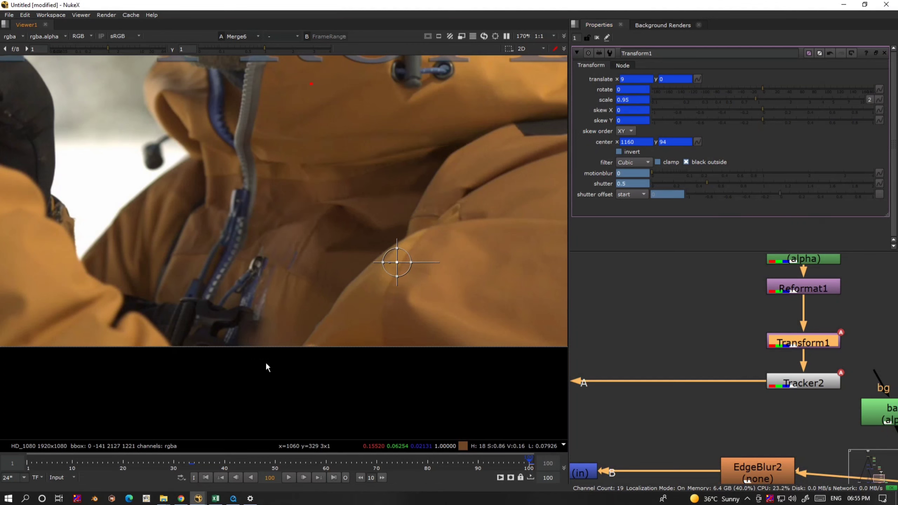
{"action": "key", "text": "KP_4"}
{"action": "key", "text": "KP_4"}
{"action": "key", "text": "KP_4"}
{"action": "key", "text": "KP_4"}
{"action": "key", "text": "KP_4"}
{"action": "key", "text": "KP_4"}
{"action": "key", "text": "KP_4"}
{"action": "key", "text": "KP_4"}
{"action": "key", "text": "KP_4"}
{"action": "key", "text": "KP_4"}
{"action": "key", "text": "KP_8"}
{"action": "key", "text": "KP_8"}
{"action": "key", "text": "KP_8"}
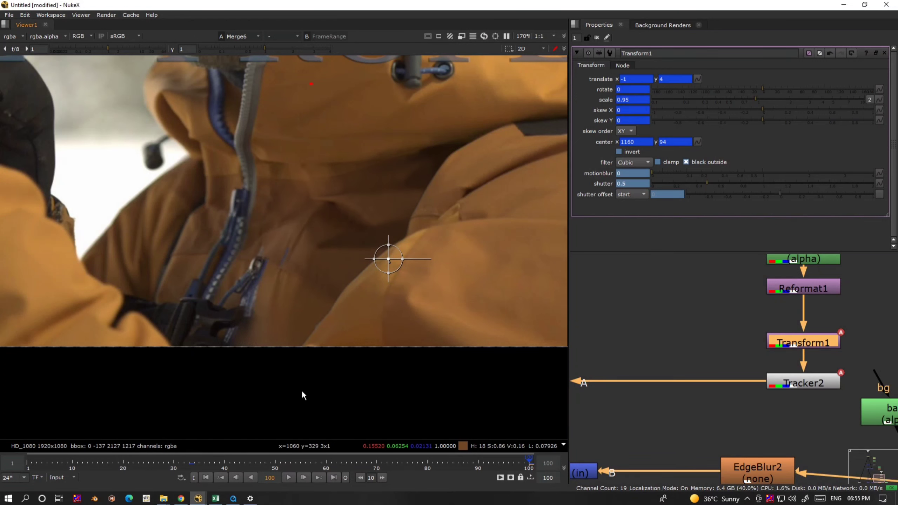
At frame 1, nudge Transform1's patch to translate x -12, y -8 and compare it with the original plate
{"action": "key", "text": "Home"}
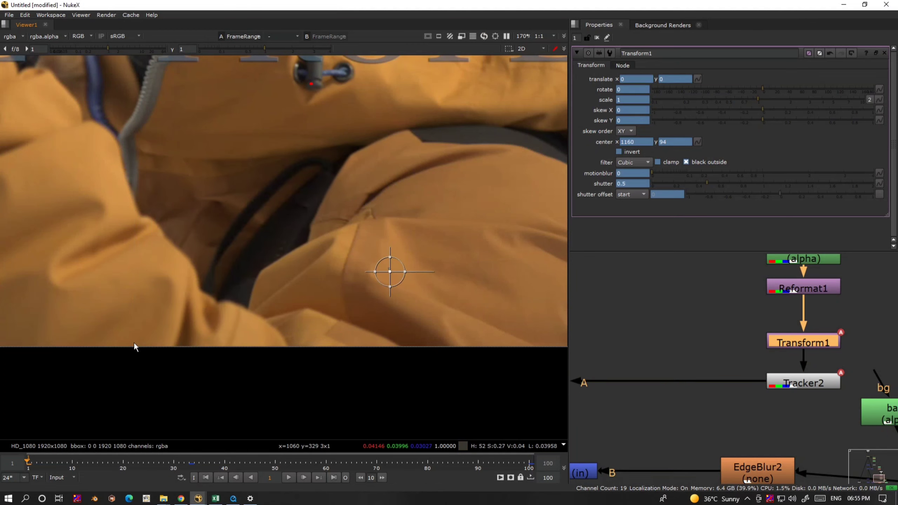
{"action": "key", "text": "2"}
{"action": "key", "text": "1"}
{"action": "key", "text": "KP_1"}
{"action": "key", "text": "KP_1"}
{"action": "key", "text": "KP_1"}
{"action": "key", "text": "KP_1"}
{"action": "key", "text": "KP_1"}
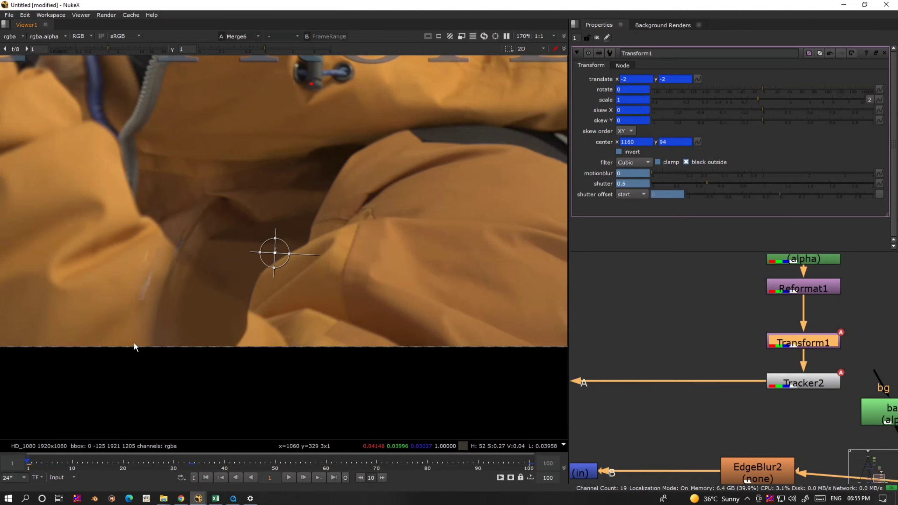
{"action": "key", "text": "KP_1"}
{"action": "key", "text": "KP_1"}
{"action": "key", "text": "KP_1"}
{"action": "key", "text": "KP_1"}
{"action": "key", "text": "KP_4"}
{"action": "key", "text": "KP_4"}
{"action": "key", "text": "KP_4"}
{"action": "key", "text": "2"}
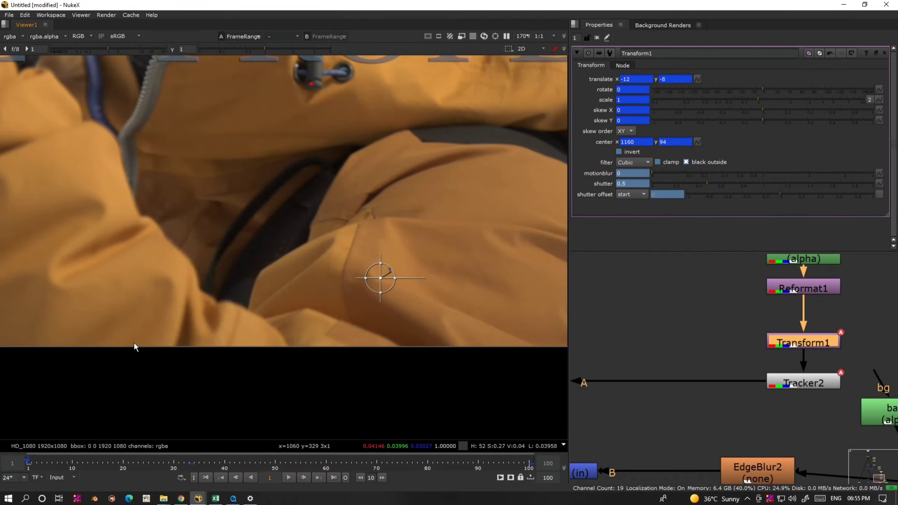
{"action": "key", "text": "1"}
Open bag2 and select Layer_8, which holds the sleeve shape B-Spline_17
{"action": "scroll", "coordinate": [853, 438], "scroll_direction": "down", "scroll_amount": 4}
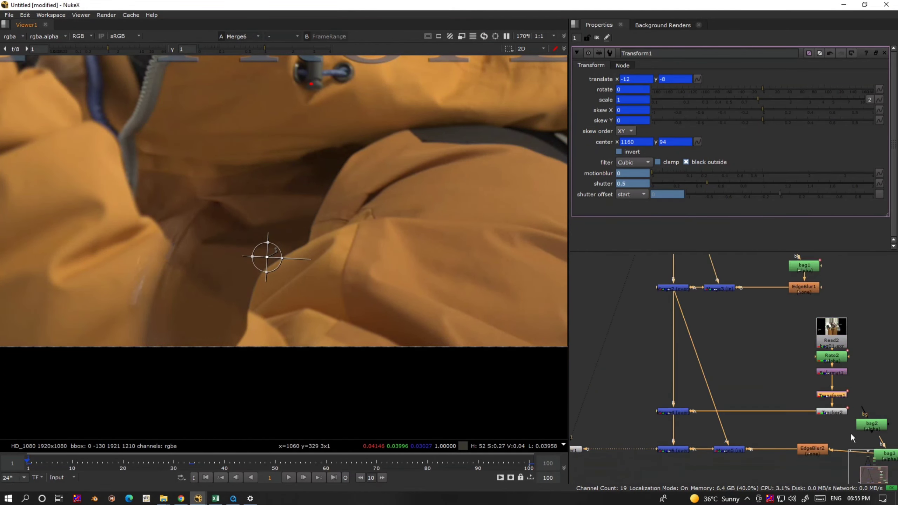
{"action": "scroll", "coordinate": [863, 421], "scroll_direction": "up", "scroll_amount": 3}
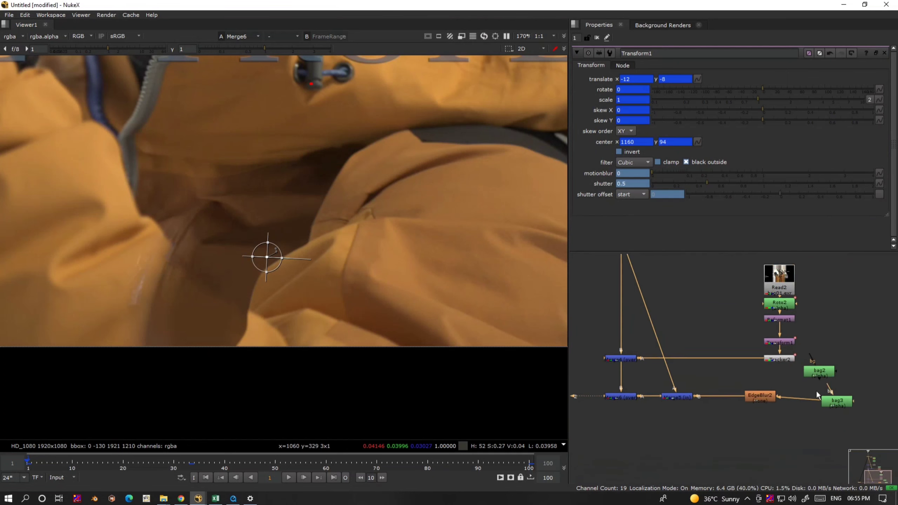
{"action": "double_click", "coordinate": [821, 366]}
{"action": "scroll", "coordinate": [251, 316], "scroll_direction": "down", "scroll_amount": 2}
{"action": "left_click", "coordinate": [249, 308]}
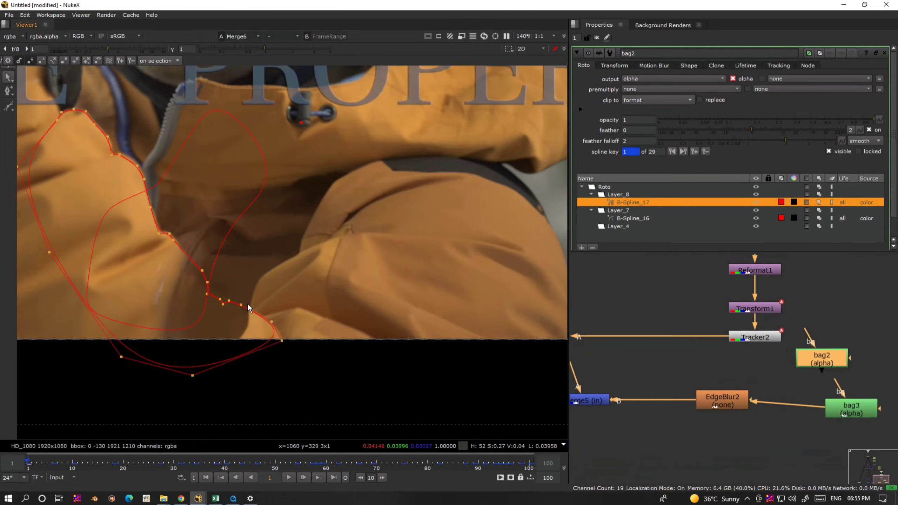
{"action": "left_click", "coordinate": [620, 195]}
{"action": "right_click", "coordinate": [620, 195]}
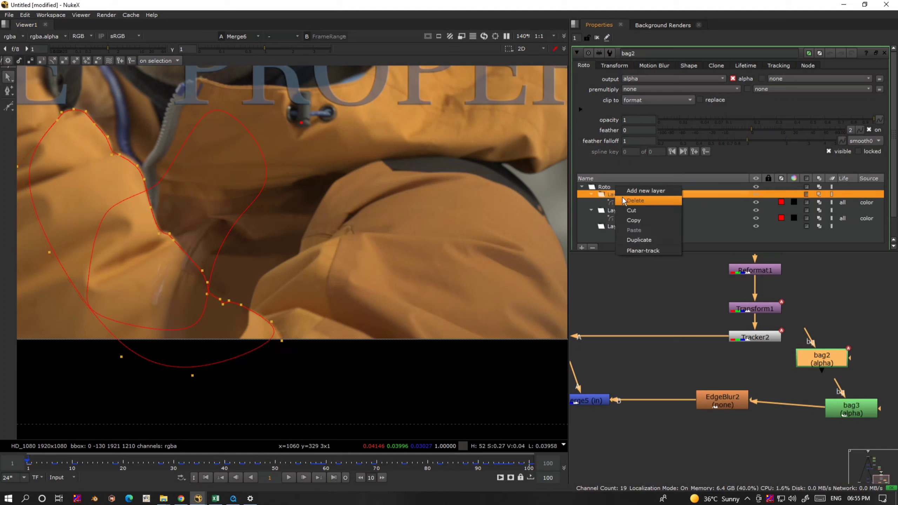
Duplicate bag2 and delete Layer_7 with the chest shape B-Spline_16 from the copy
{"action": "left_click", "coordinate": [831, 361]}
{"action": "key", "text": "ctrl+c"}
{"action": "left_click", "coordinate": [883, 325]}
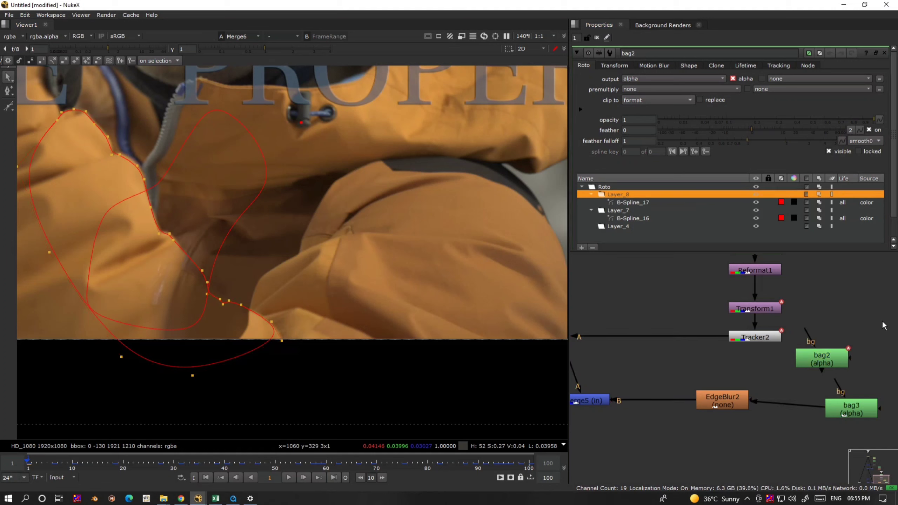
{"action": "key", "text": "ctrl+v"}
{"action": "double_click", "coordinate": [852, 326]}
{"action": "left_click", "coordinate": [600, 211]}
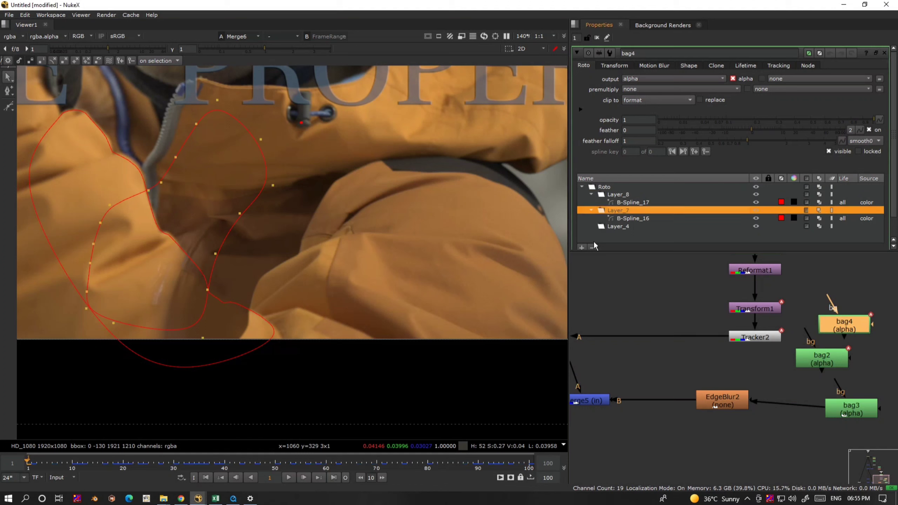
{"action": "left_click", "coordinate": [593, 248]}
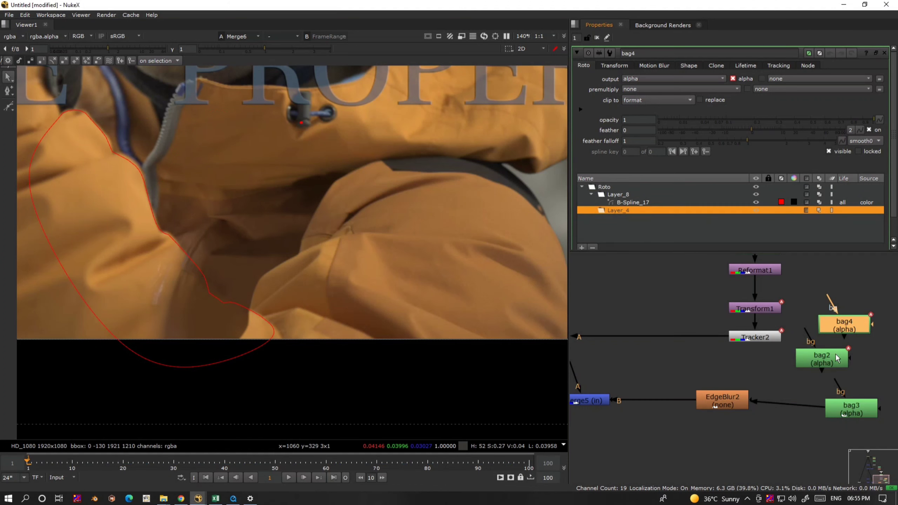
Connect bag4 to the bg input of bag3 and arrange bag2, bag4 and bag3 in the node graph
{"action": "left_click_drag", "start_coordinate": [851, 333], "coordinate": [867, 382]}
{"action": "left_click_drag", "start_coordinate": [830, 350], "coordinate": [833, 331]}
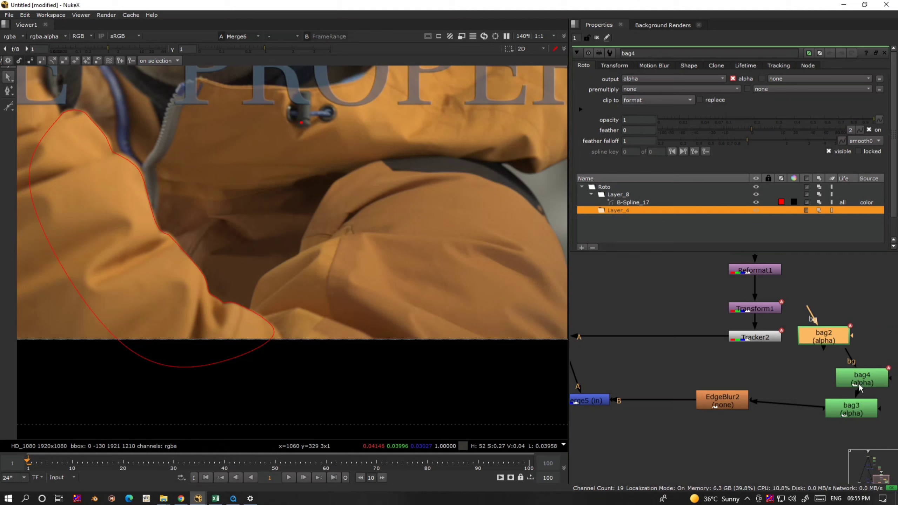
{"action": "left_click_drag", "start_coordinate": [862, 380], "coordinate": [852, 376]}
{"action": "left_click_drag", "start_coordinate": [852, 410], "coordinate": [850, 401]}
{"action": "scroll", "coordinate": [760, 414], "scroll_direction": "down", "scroll_amount": 5}
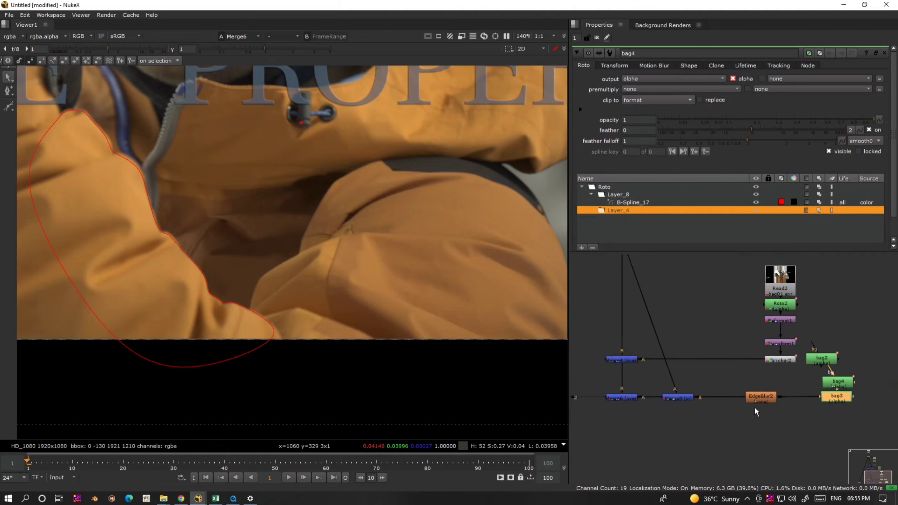
Turn off the viewer overlay and play the Merge6 result backwards to check the restored sleeve
{"action": "left_click", "coordinate": [640, 399]}
{"action": "key", "text": "o"}
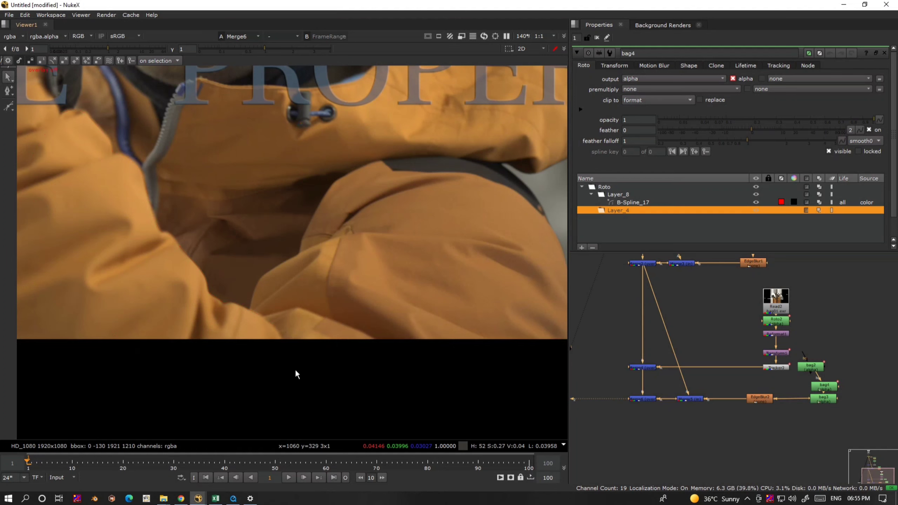
{"action": "key", "text": "j"}
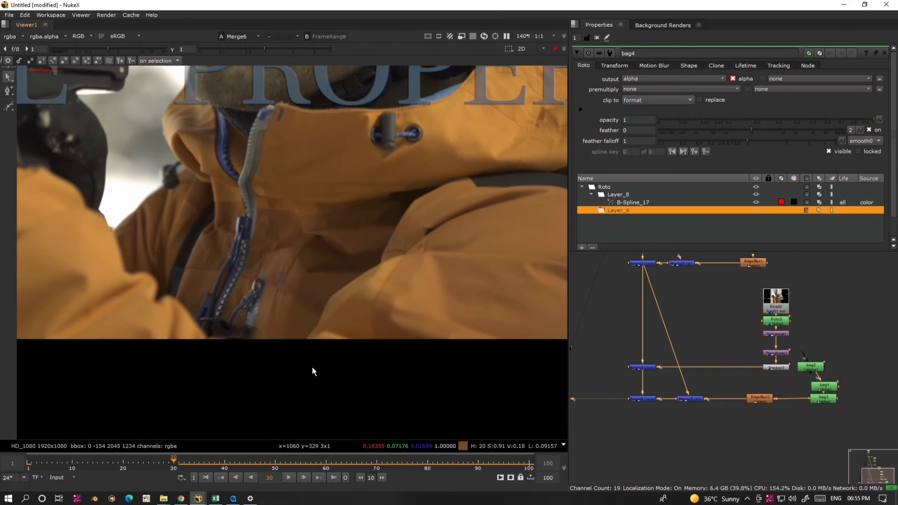
Stop playback and compare Merge6 with FrameRange at frame 30 in the enlarged viewer, using the under wipe mode
{"action": "key", "text": "k"}
{"action": "key", "text": "f"}
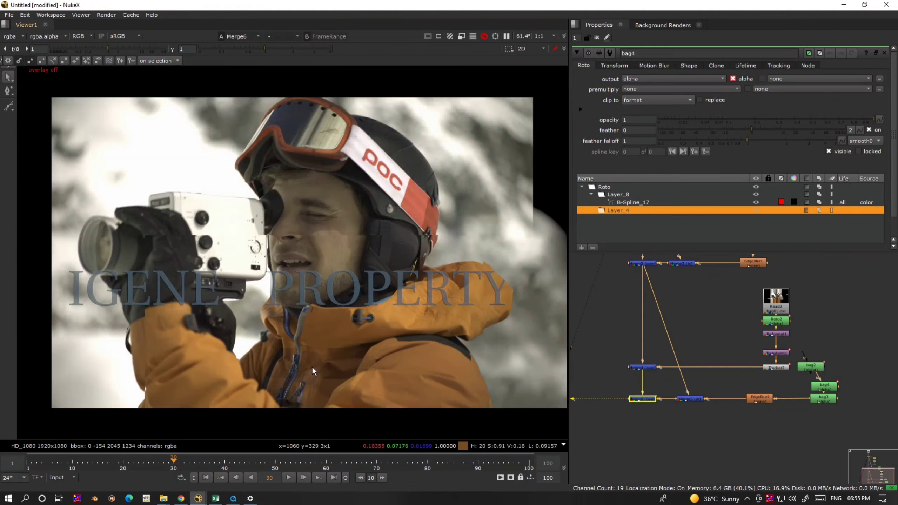
{"action": "key", "text": "f"}
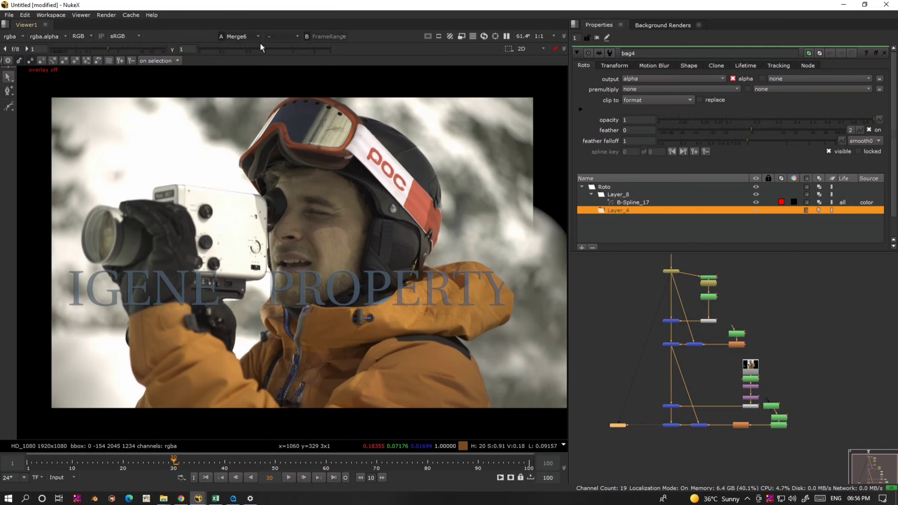
{"action": "left_click", "coordinate": [281, 36]}
{"action": "left_click", "coordinate": [300, 107]}
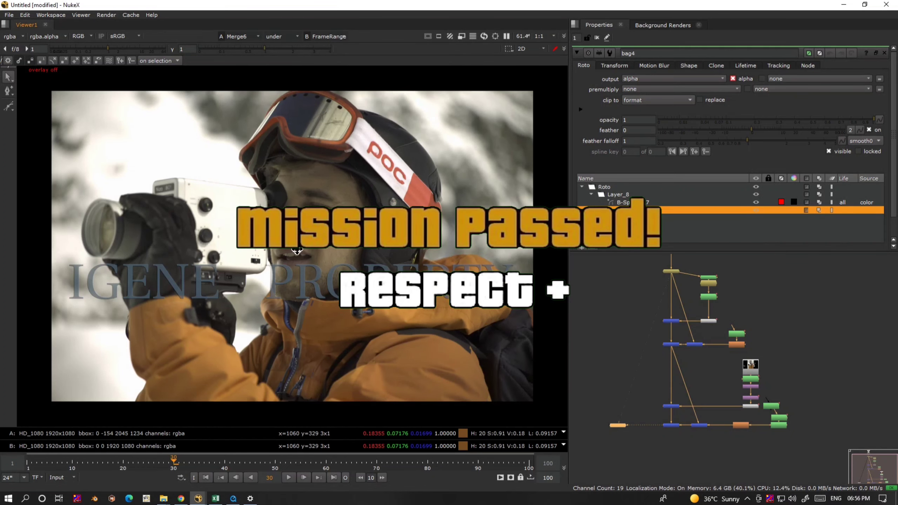
{"action": "key", "text": "space"}
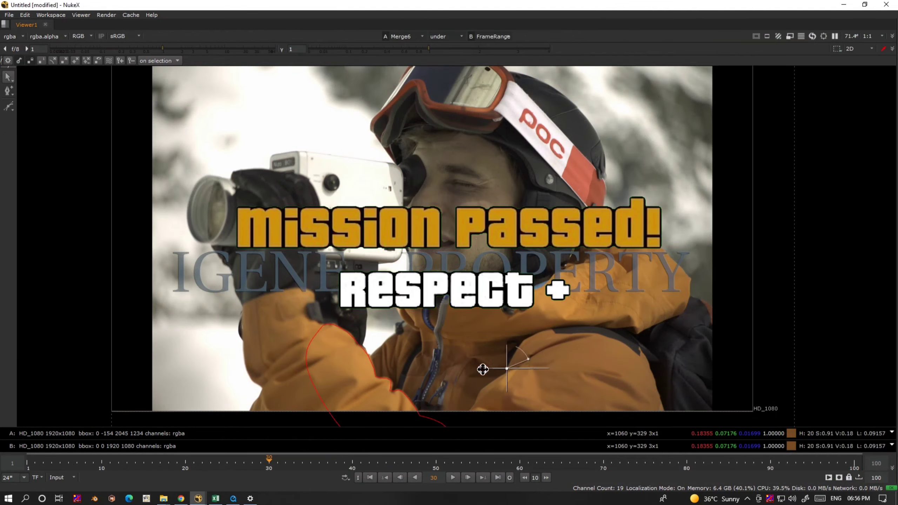
{"action": "left_click_drag", "start_coordinate": [681, 396], "coordinate": [638, 341]}
{"action": "scroll", "coordinate": [415, 340], "scroll_direction": "up", "scroll_amount": 3}
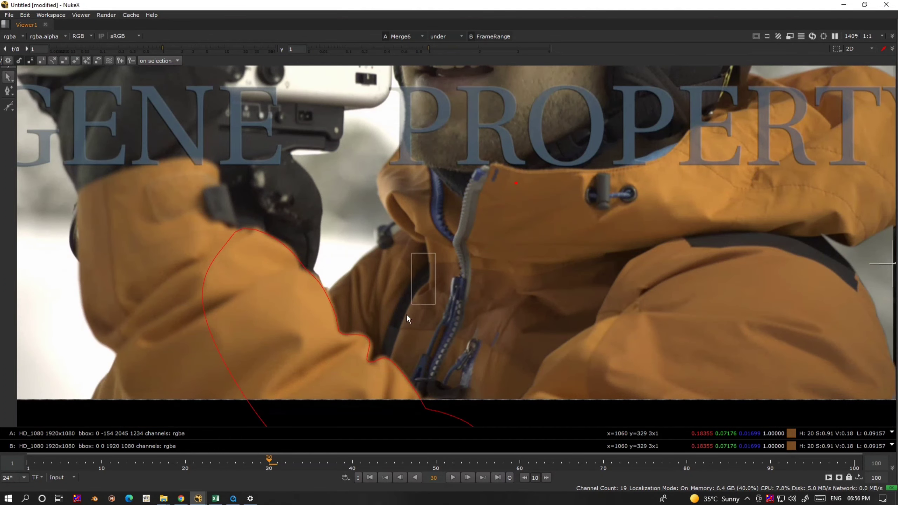
{"action": "left_click_drag", "start_coordinate": [408, 319], "coordinate": [367, 370]}
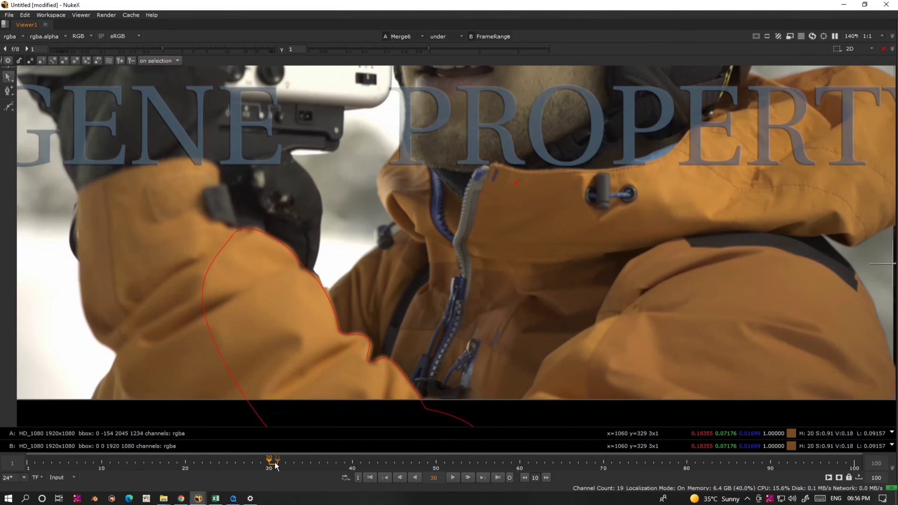
Scrub to frame 52 and move the wipe across the backpack area to compare the plate with the cleanup
{"action": "left_click_drag", "start_coordinate": [277, 467], "coordinate": [453, 463]}
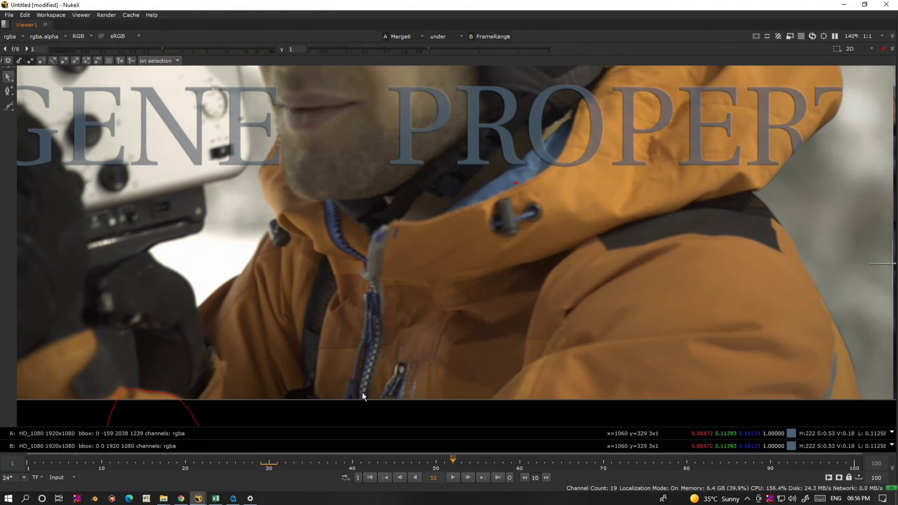
{"action": "scroll", "coordinate": [336, 287], "scroll_direction": "down", "scroll_amount": 5}
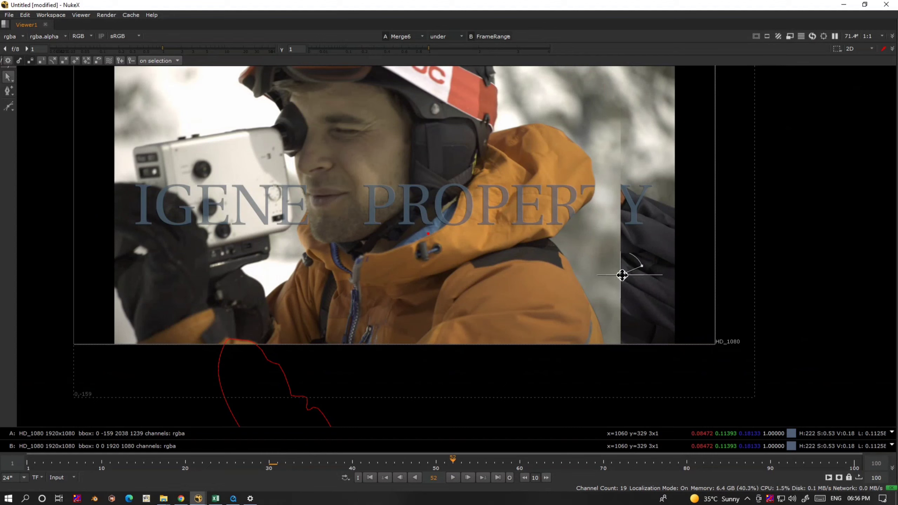
{"action": "left_click_drag", "start_coordinate": [622, 275], "coordinate": [687, 334]}
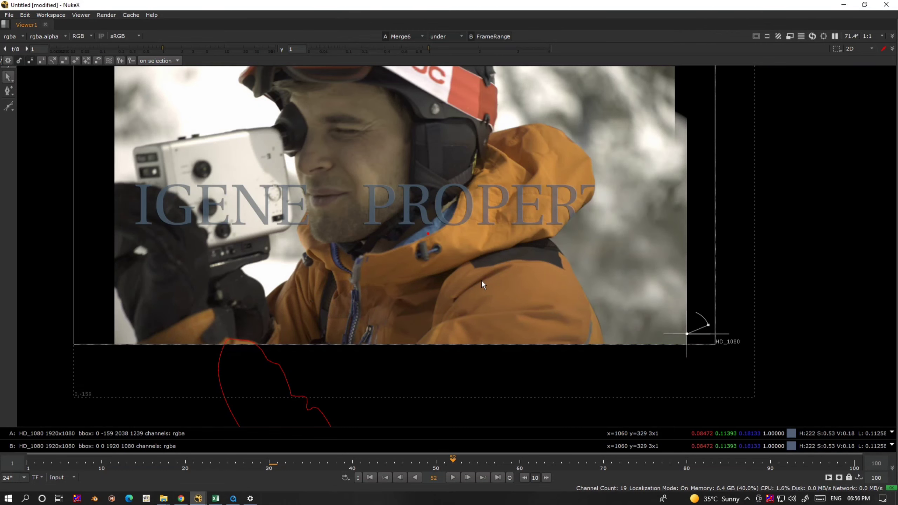
Play the shot with the wipe placed over the shoulder, stop at frame 81 and restore the full workspace layout
{"action": "middle_click_drag", "start_coordinate": [433, 234], "coordinate": [494, 316]}
{"action": "key", "text": "l"}
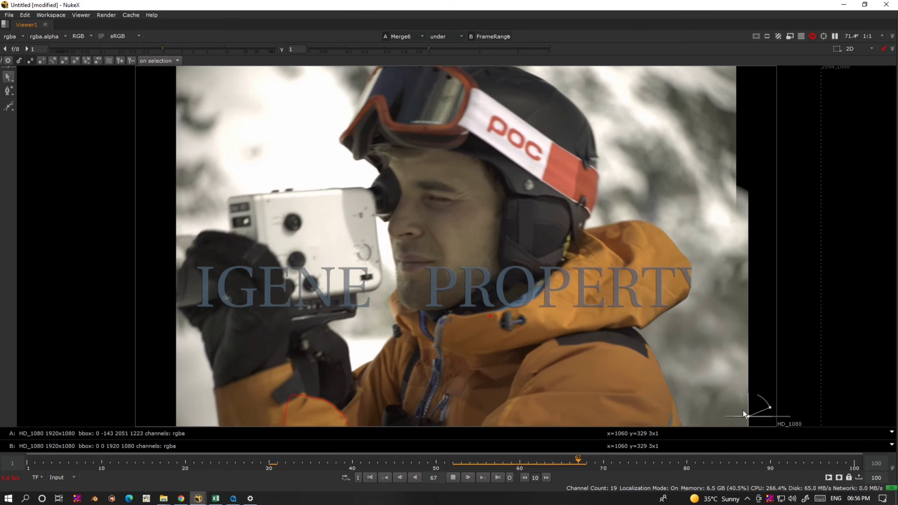
{"action": "left_click_drag", "start_coordinate": [748, 416], "coordinate": [735, 415]}
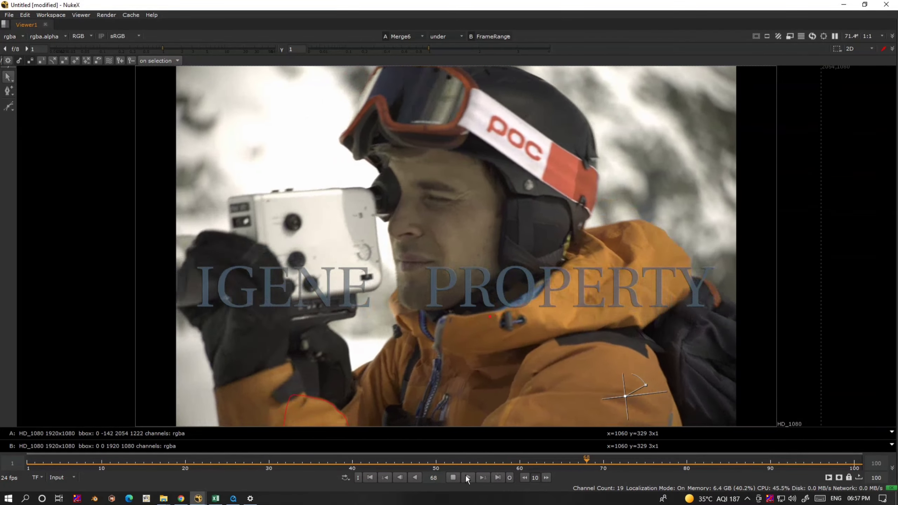
{"action": "left_click", "coordinate": [454, 477]}
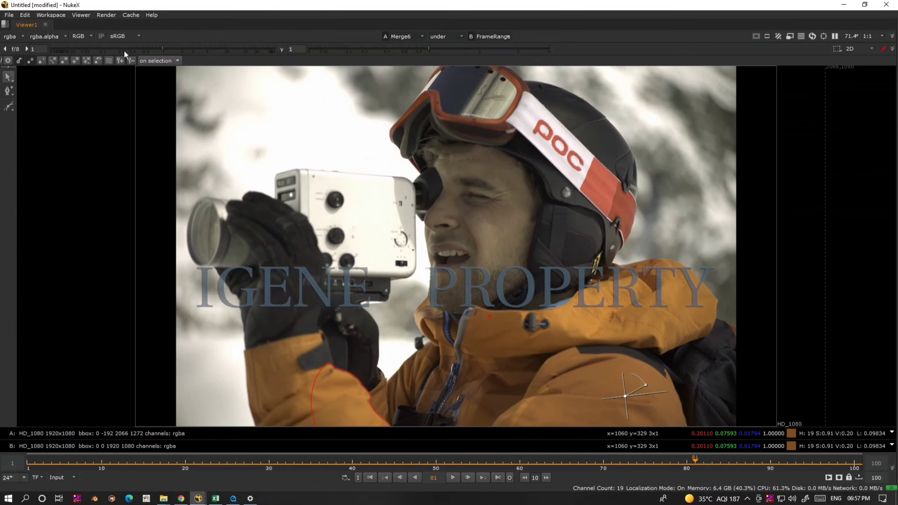
{"action": "key", "text": "space"}
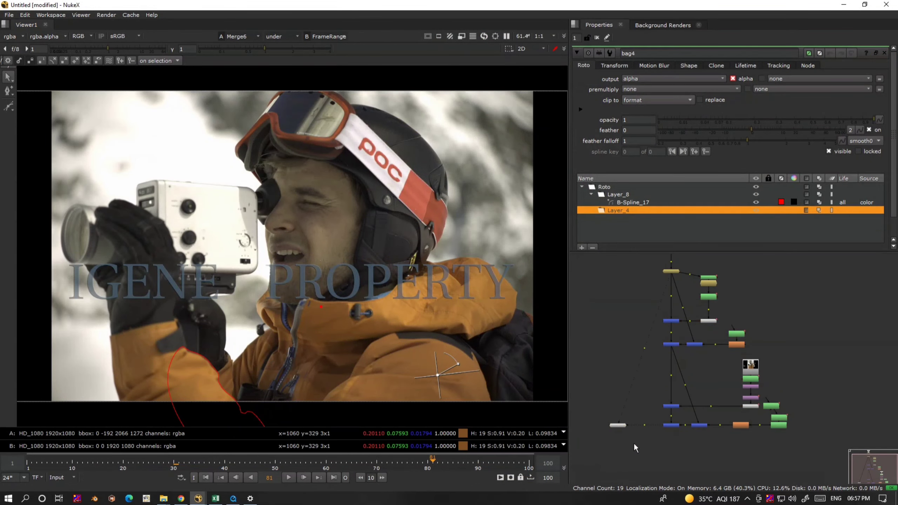
Create a second viewer and feed it the original plate from FrameRange, keeping Viewer1 on Merge6
{"action": "key", "text": "ctrl+i"}
{"action": "left_click_drag", "start_coordinate": [627, 440], "coordinate": [670, 228]}
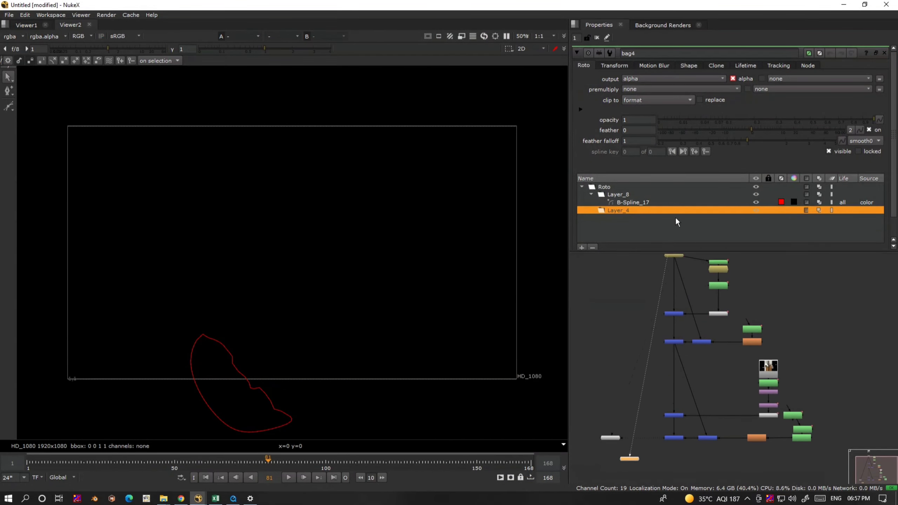
{"action": "left_click_drag", "start_coordinate": [678, 280], "coordinate": [675, 288]}
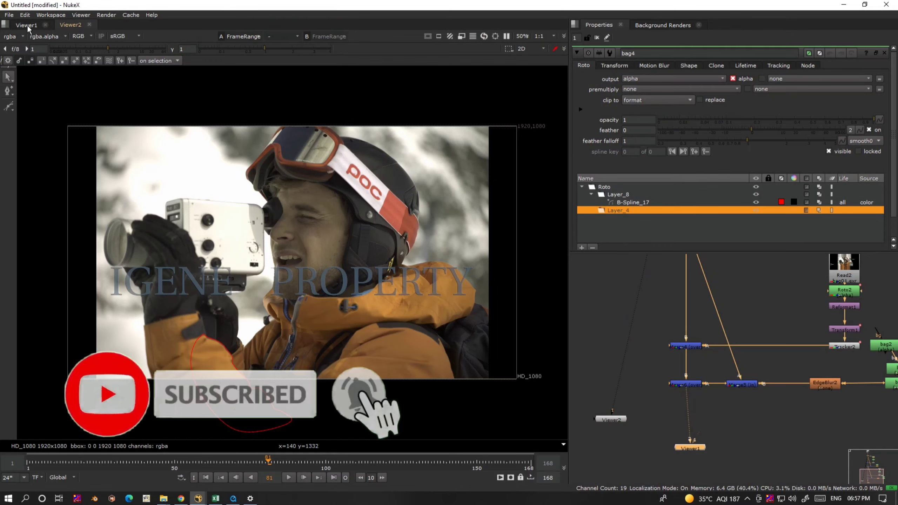
Dock Viewer1 beside Viewer2 in a split pane and widen both viewers across the whole window
{"action": "left_click_drag", "start_coordinate": [57, 28], "coordinate": [113, 145]}
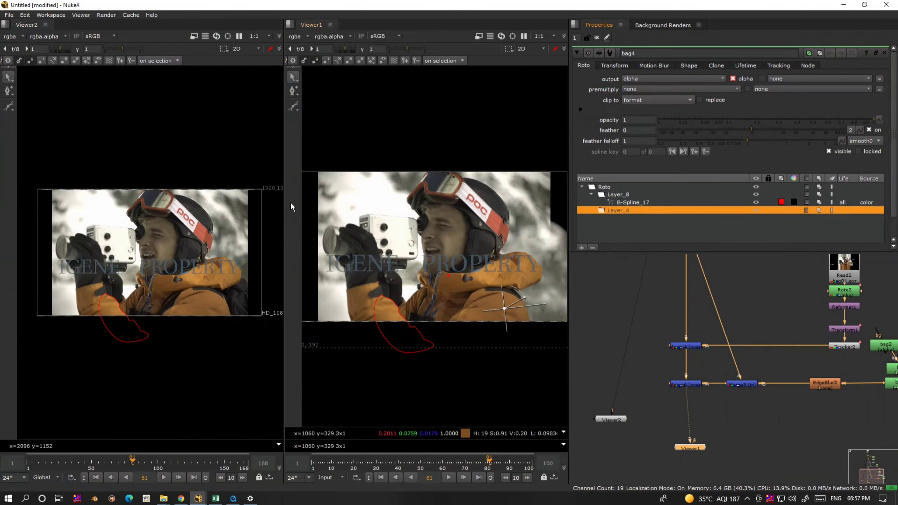
{"action": "key", "text": "space"}
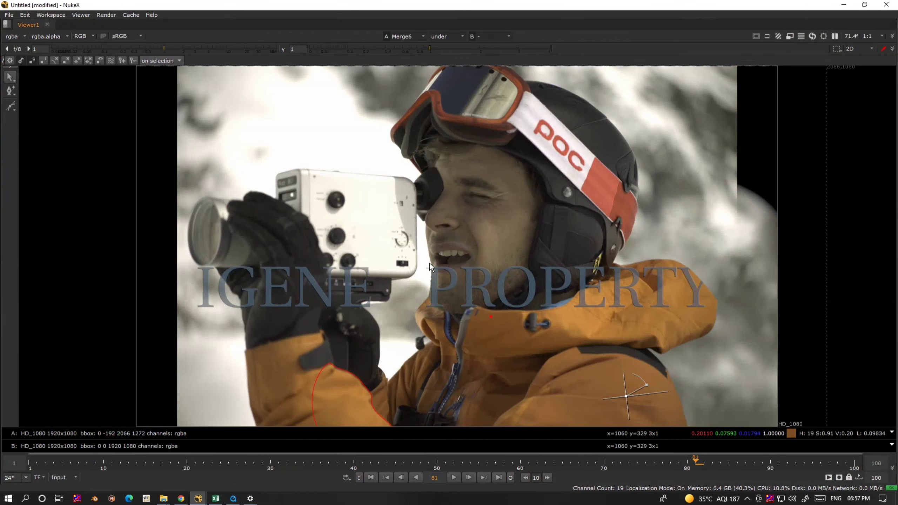
{"action": "key", "text": "space"}
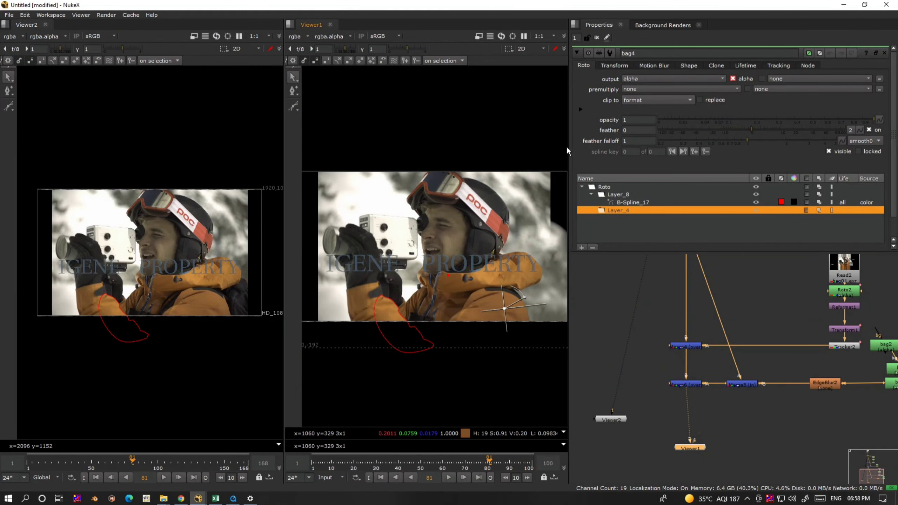
{"action": "left_click_drag", "start_coordinate": [569, 149], "coordinate": [895, 197]}
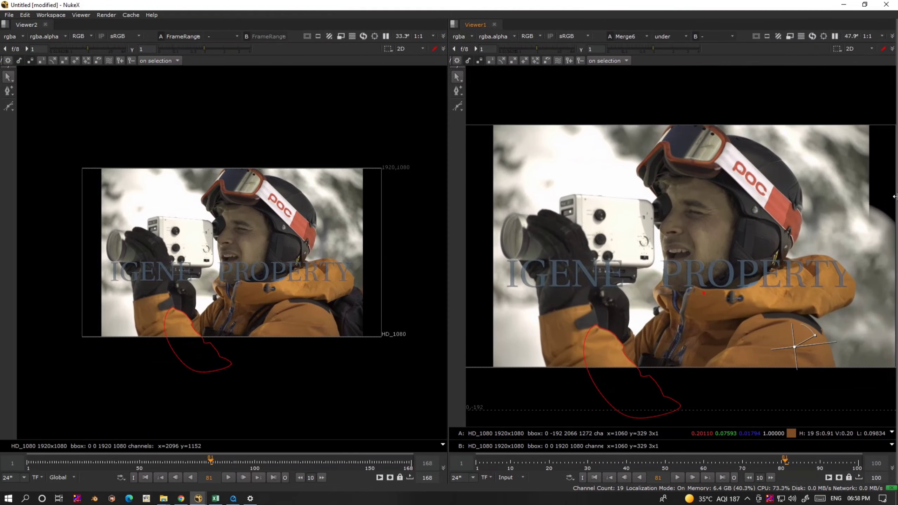
Hide the overlay in Viewer2, turn off the wipe in Viewer1 and match both viewers at 58.8% zoom
{"action": "key", "text": "f"}
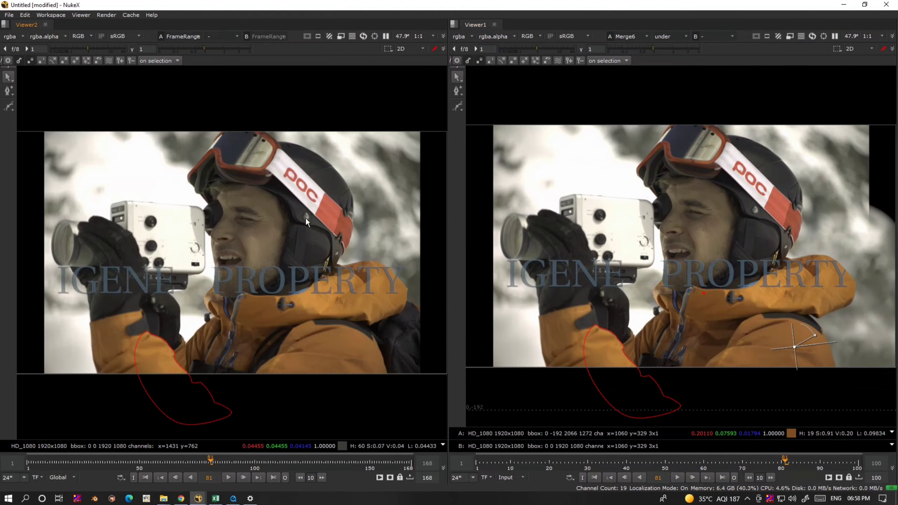
{"action": "key", "text": "o"}
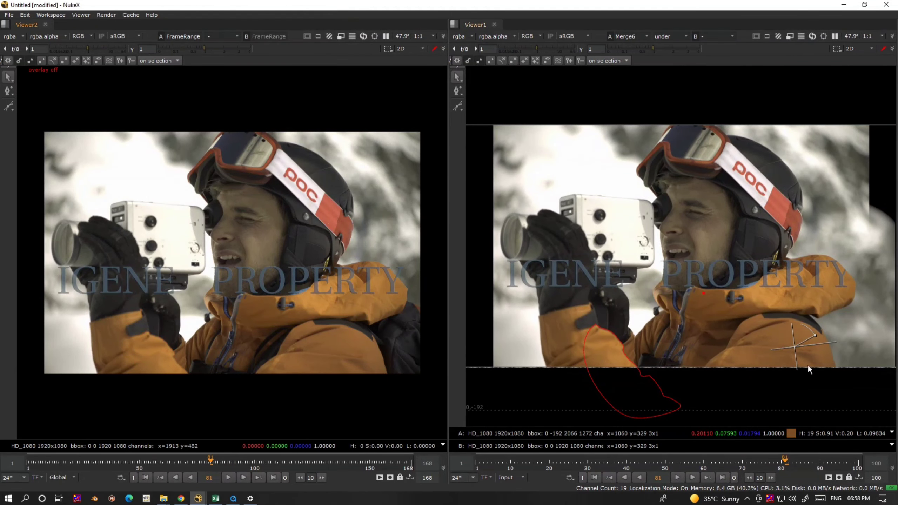
{"action": "left_click", "coordinate": [669, 46]}
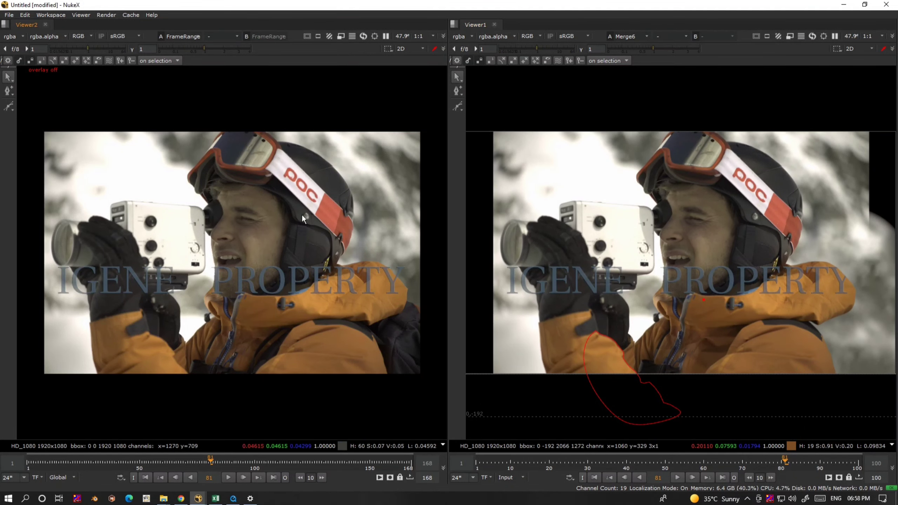
{"action": "scroll", "coordinate": [285, 229], "scroll_direction": "up", "scroll_amount": 1}
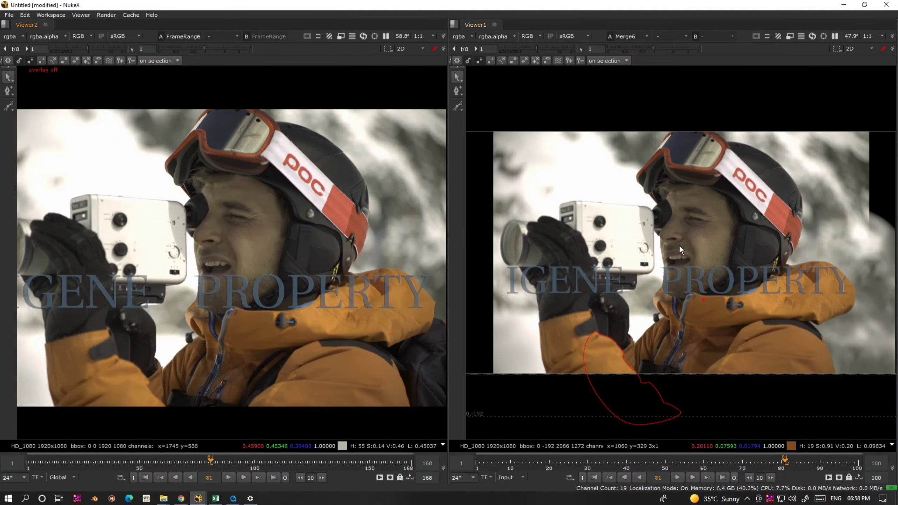
{"action": "scroll", "coordinate": [679, 245], "scroll_direction": "up", "scroll_amount": 1}
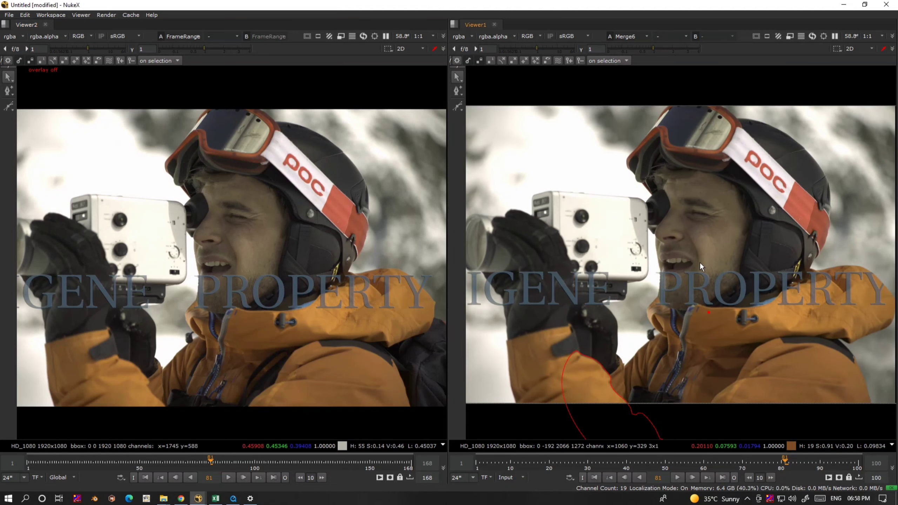
Close the bag4 properties to clear the roto shape from the viewers, keeping both viewers at full window width
{"action": "key", "text": "space"}
{"action": "key", "text": "space"}
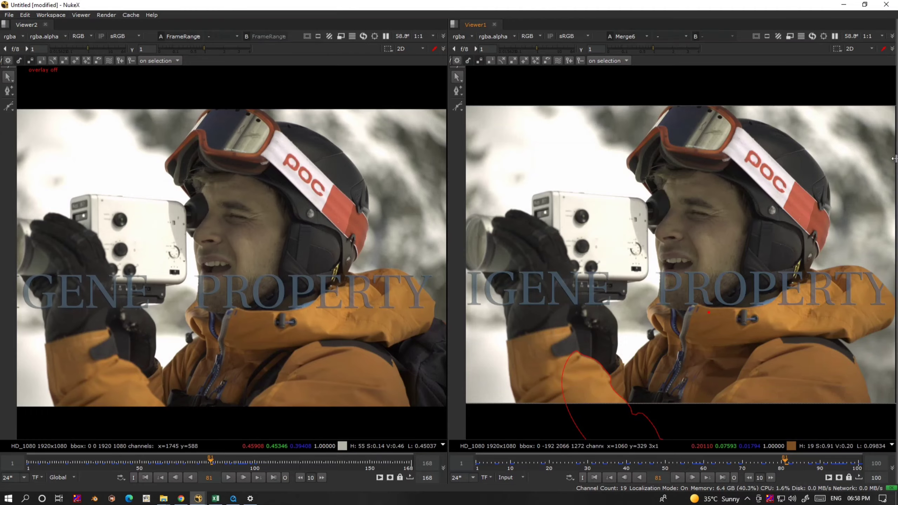
{"action": "left_click_drag", "start_coordinate": [895, 159], "coordinate": [668, 110]}
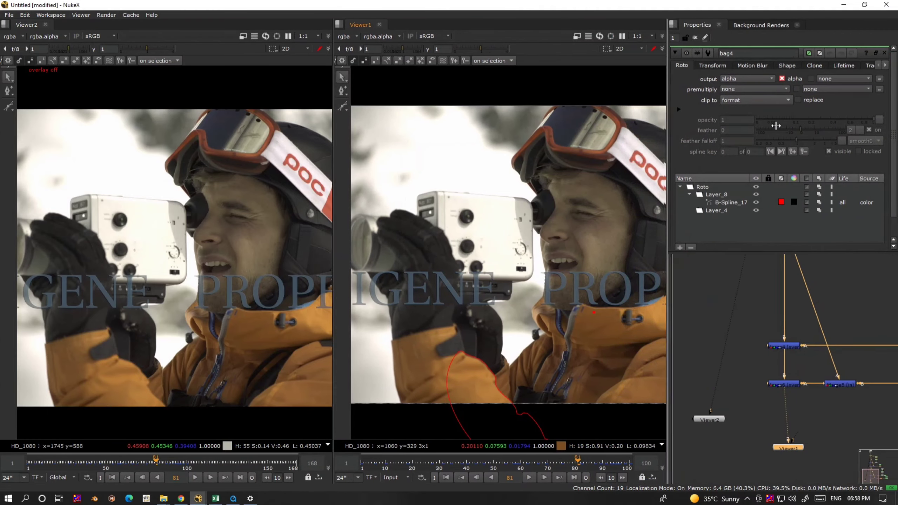
{"action": "left_click", "coordinate": [885, 53]}
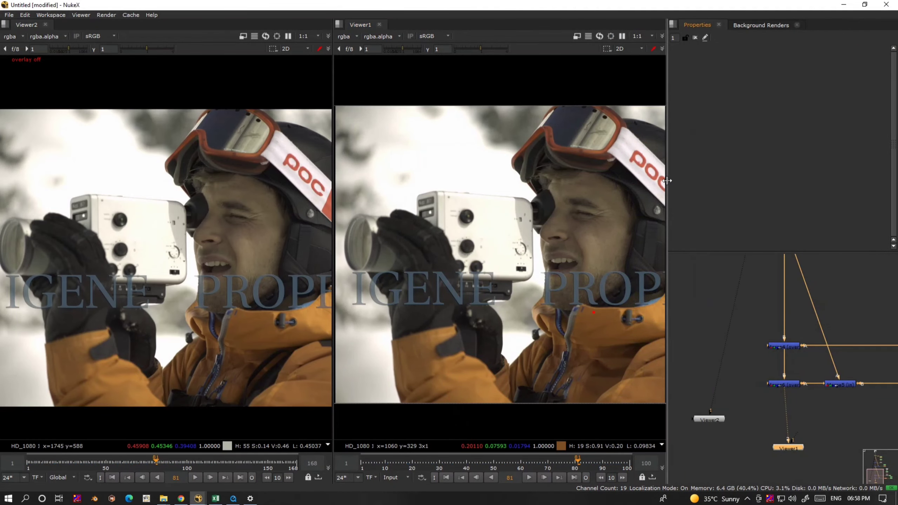
{"action": "left_click_drag", "start_coordinate": [667, 181], "coordinate": [895, 212]}
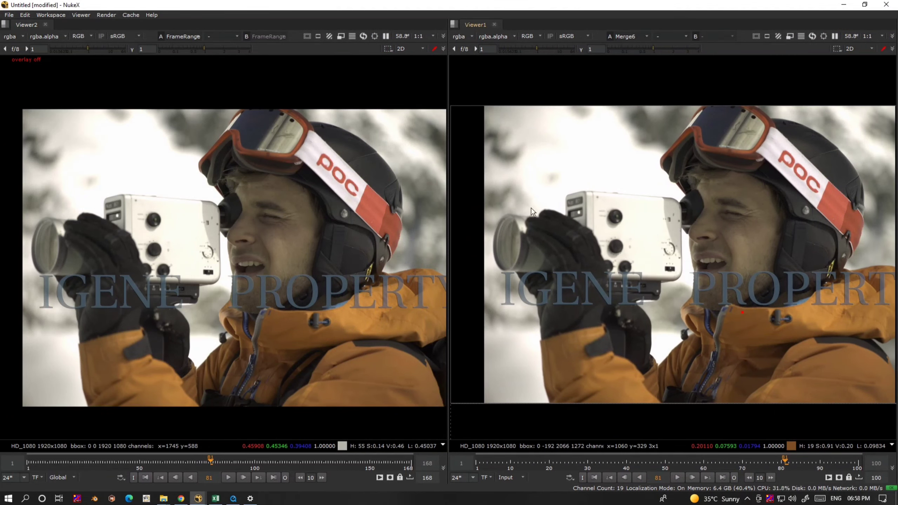
Play the original plate and the Merge6 result side by side to compare them, stopping at frame 23
{"action": "left_click", "coordinate": [228, 478]}
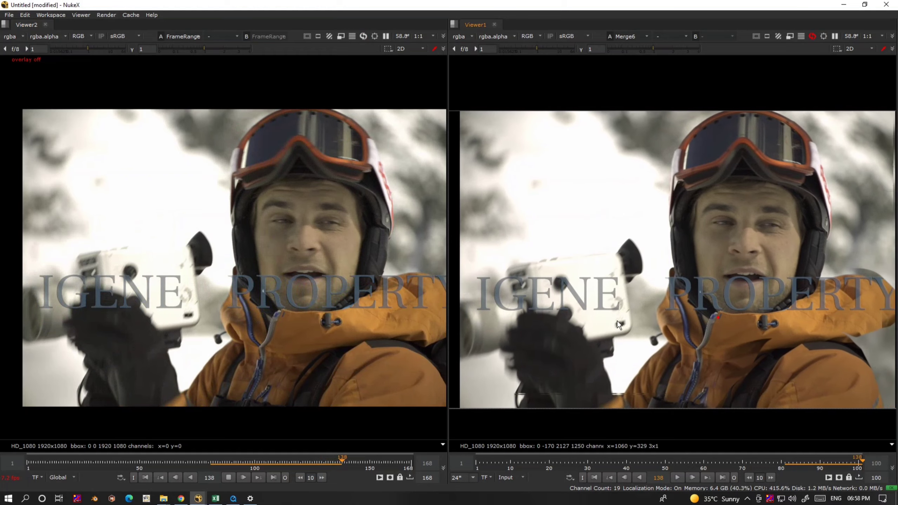
{"action": "scroll", "coordinate": [615, 319], "scroll_direction": "up", "scroll_amount": 2}
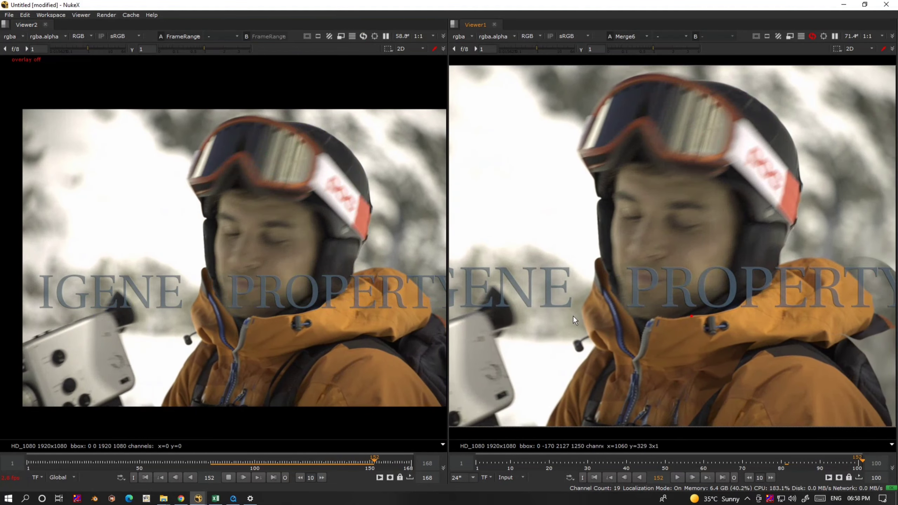
{"action": "scroll", "coordinate": [574, 316], "scroll_direction": "down", "scroll_amount": 2}
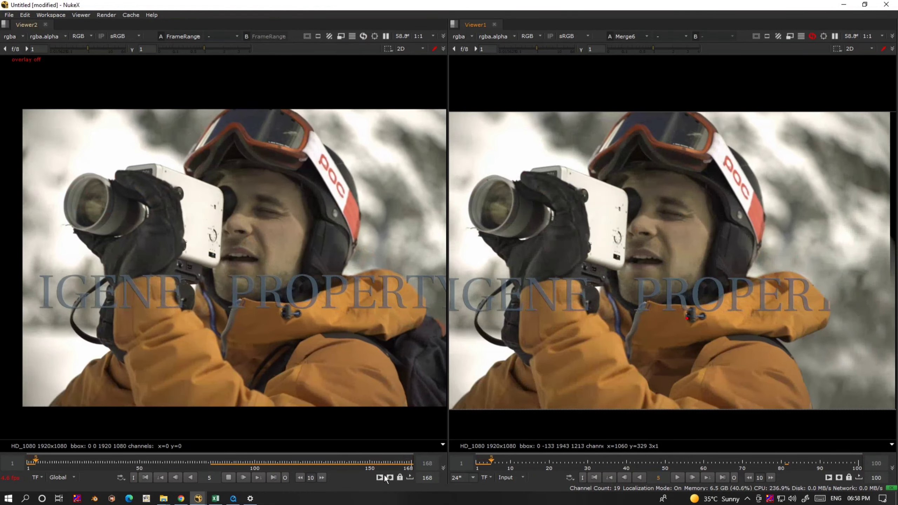
{"action": "left_click", "coordinate": [227, 477]}
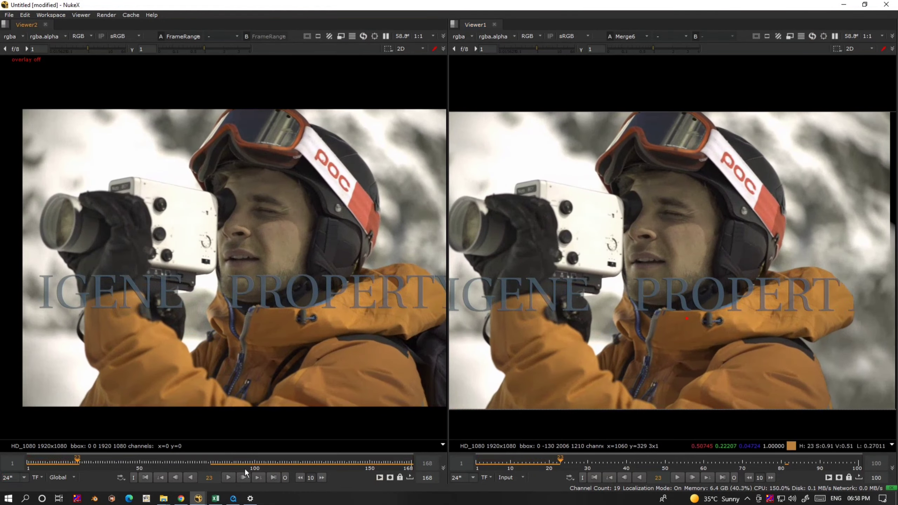
{"action": "right_click", "coordinate": [624, 343]}
{"action": "left_click", "coordinate": [561, 367]}
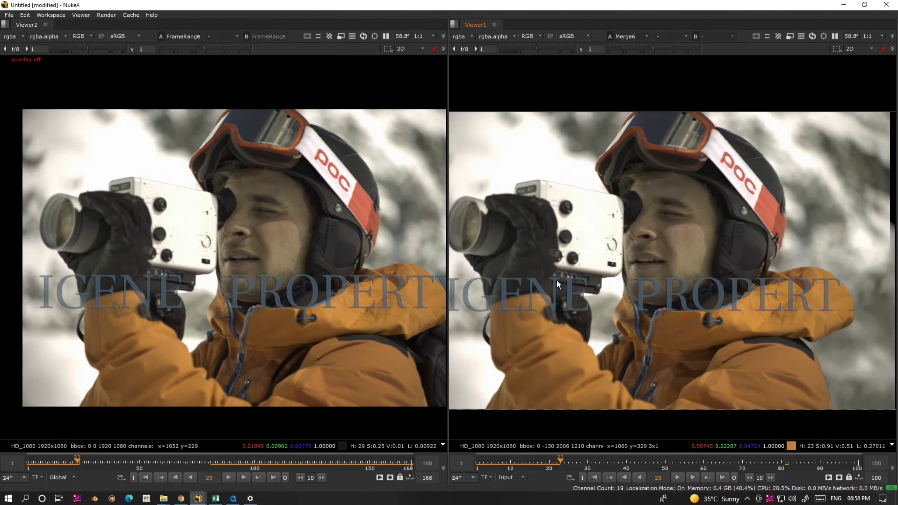
Bring the node graph back beside the viewers and scrub Viewer1 to frame 101 to inspect the cleaned shoulder
{"action": "left_click_drag", "start_coordinate": [895, 216], "coordinate": [681, 241]}
{"action": "left_click_drag", "start_coordinate": [556, 464], "coordinate": [607, 464]}
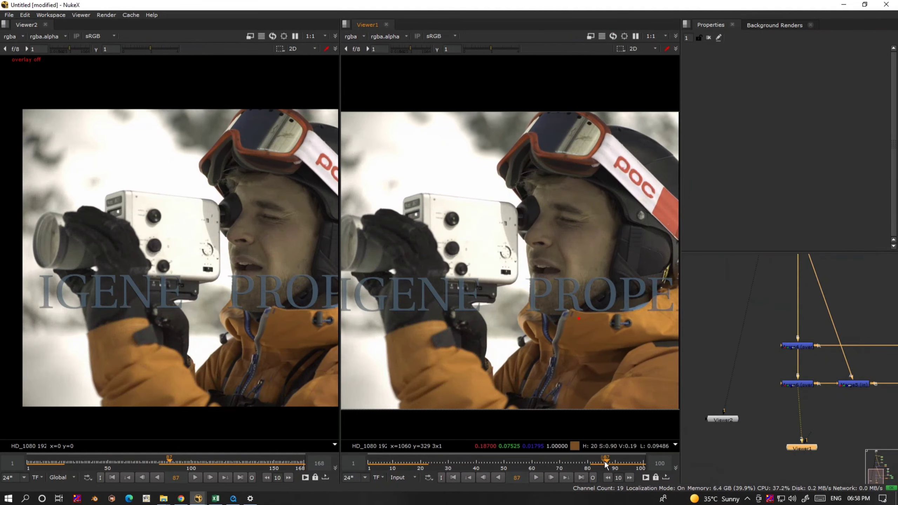
{"action": "middle_click_drag", "start_coordinate": [596, 349], "coordinate": [401, 343]}
{"action": "left_click_drag", "start_coordinate": [636, 465], "coordinate": [648, 465]}
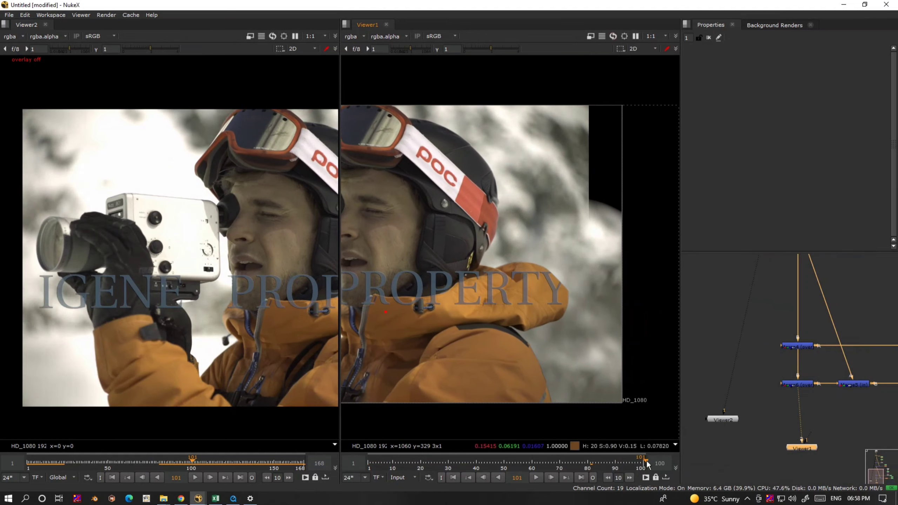
Scrub to frame 12, widen both viewers over the node graph area and frame the full shot identically in each
{"action": "left_click_drag", "start_coordinate": [531, 469], "coordinate": [503, 468]}
{"action": "left_click_drag", "start_coordinate": [416, 458], "coordinate": [398, 458]}
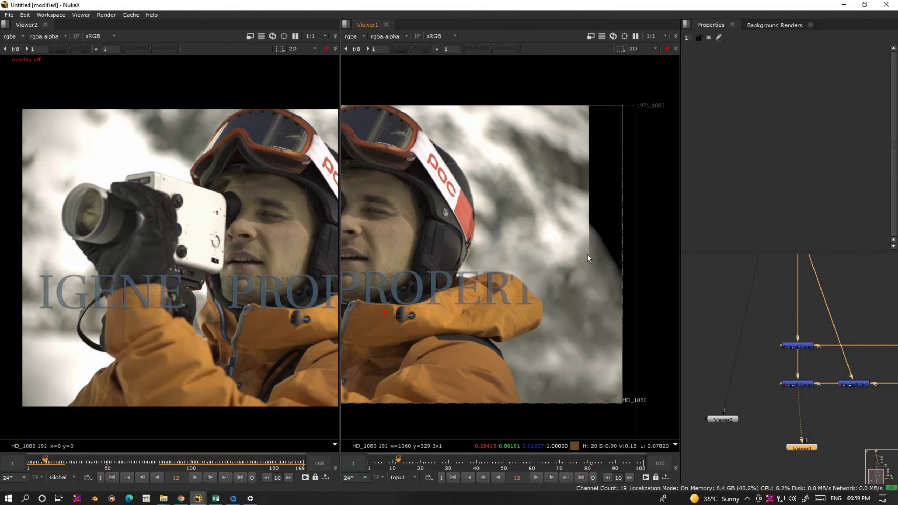
{"action": "middle_click_drag", "start_coordinate": [531, 260], "coordinate": [623, 260]}
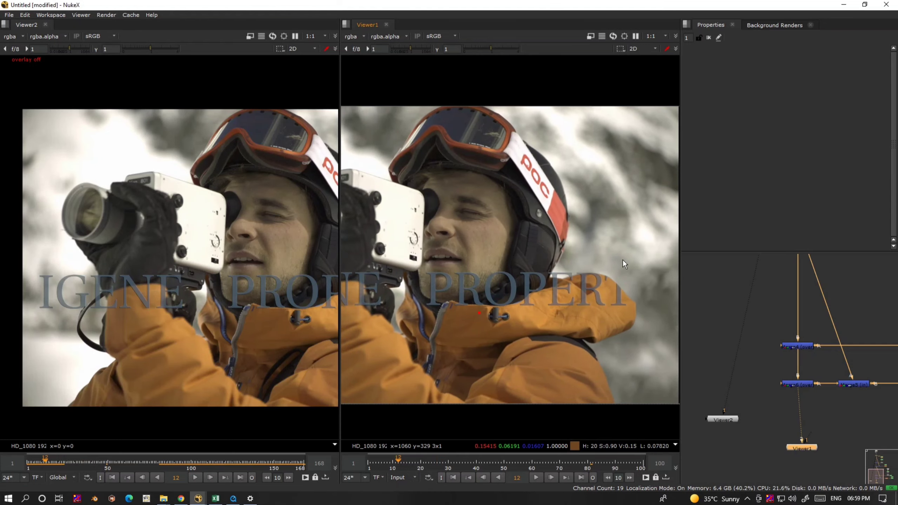
{"action": "middle_click_drag", "start_coordinate": [306, 268], "coordinate": [149, 268]}
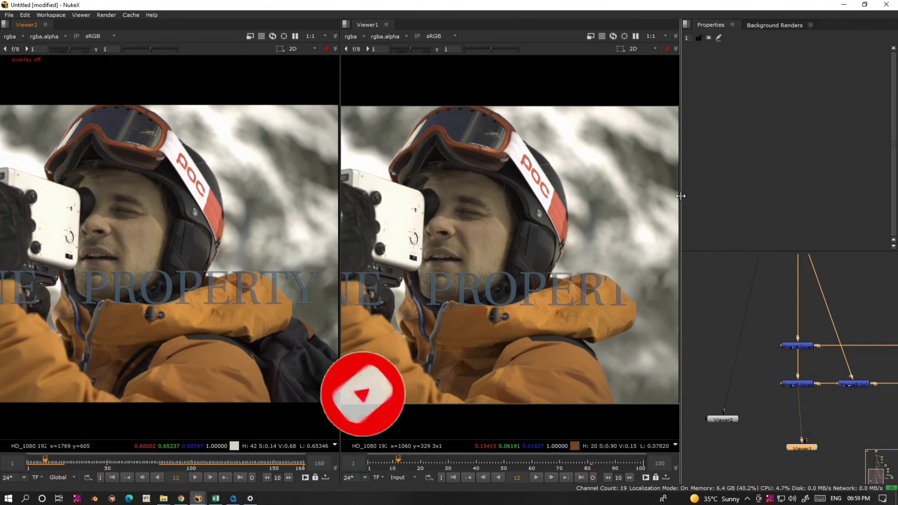
{"action": "left_click_drag", "start_coordinate": [681, 202], "coordinate": [892, 222]}
{"action": "middle_click_drag", "start_coordinate": [661, 217], "coordinate": [762, 217]}
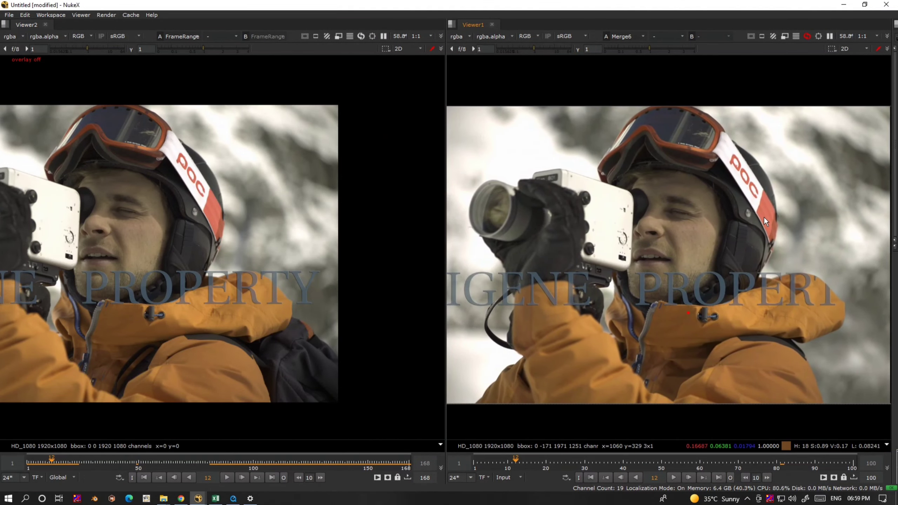
{"action": "middle_click_drag", "start_coordinate": [204, 222], "coordinate": [312, 224]}
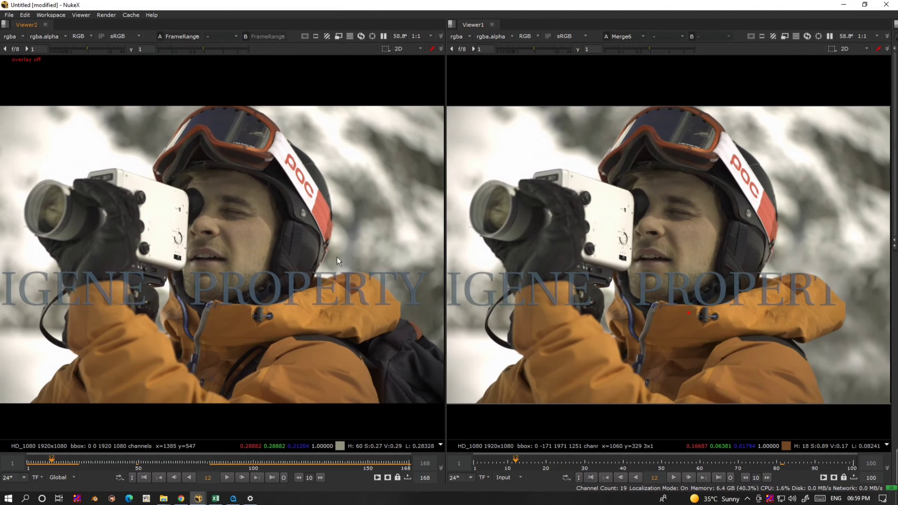
Set Viewer2's frame range to Input and play the original beside the cleaned result, stopping at frame 52
{"action": "key", "text": "l"}
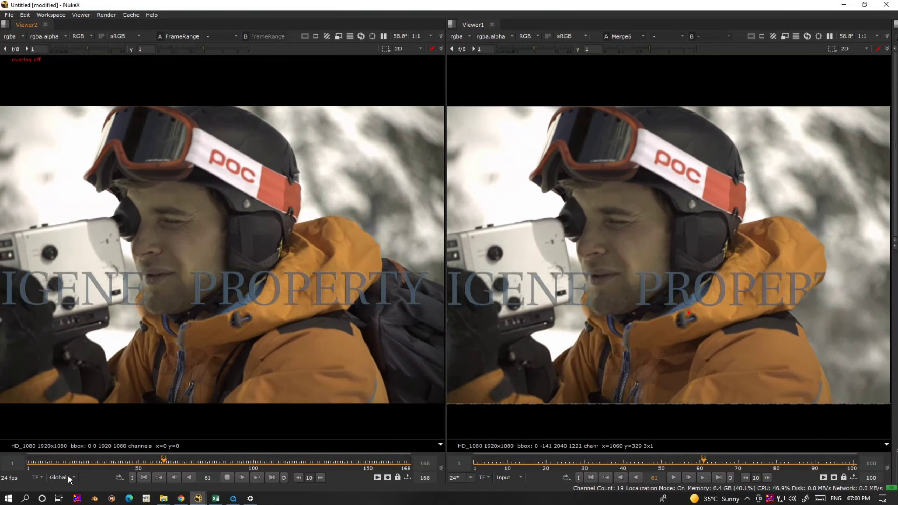
{"action": "left_click", "coordinate": [67, 475]}
{"action": "left_click", "coordinate": [66, 460]}
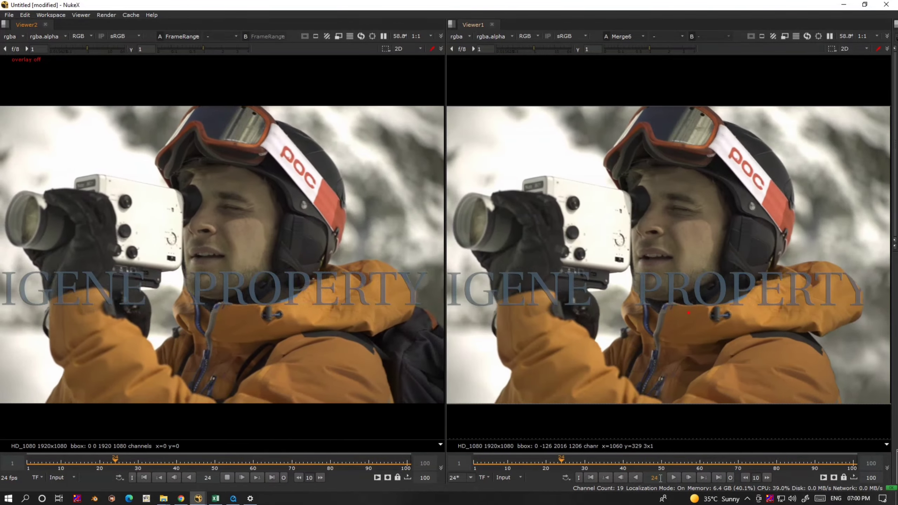
{"action": "left_click", "coordinate": [674, 477]}
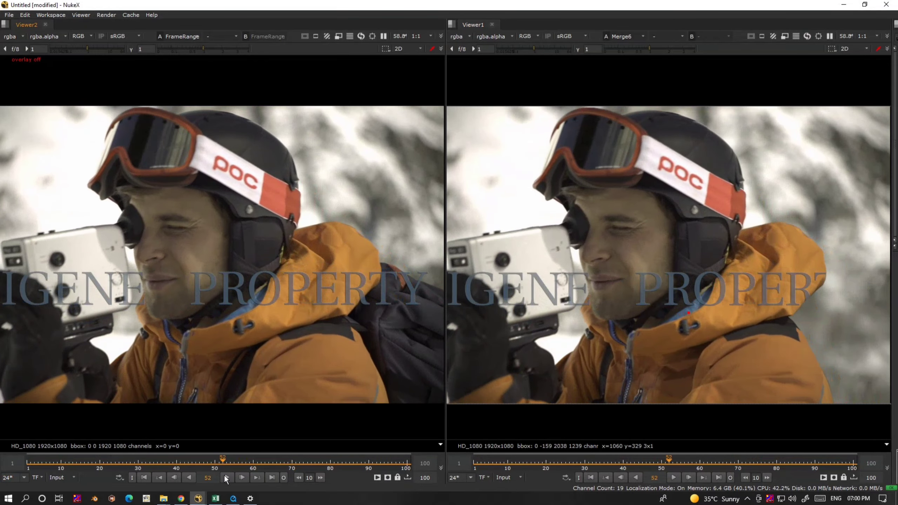
{"action": "left_click", "coordinate": [226, 477]}
Enlarge Viewer1, fit the shot in it and set its A/B comparison mode to under
{"action": "left_click_drag", "start_coordinate": [446, 319], "coordinate": [104, 321]}
{"action": "key", "text": "f"}
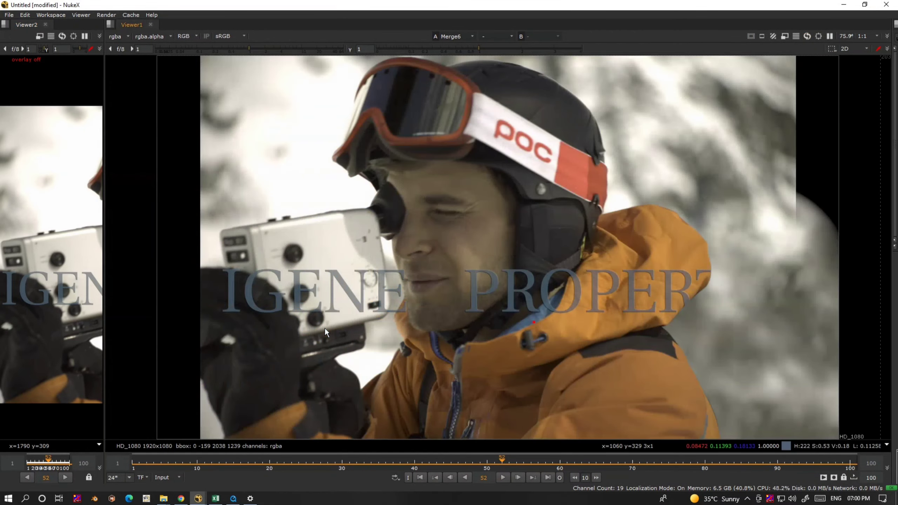
{"action": "left_click", "coordinate": [493, 36]}
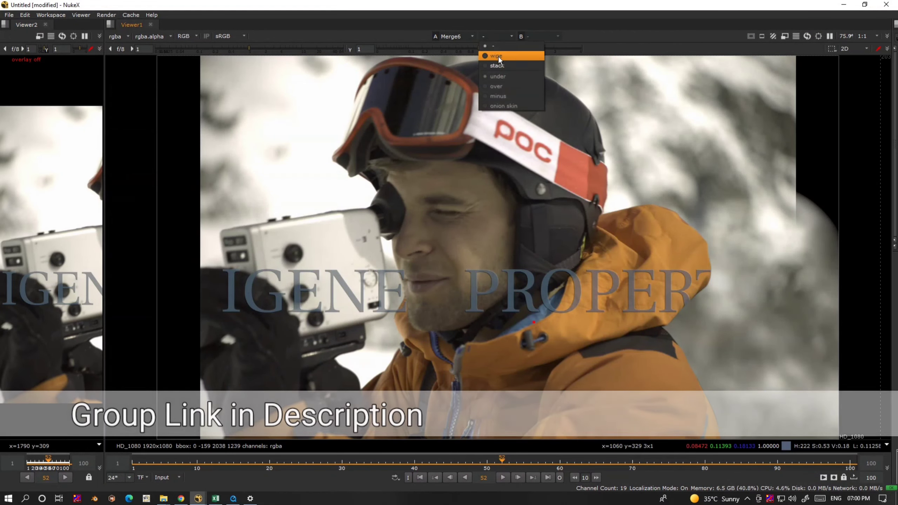
{"action": "left_click", "coordinate": [499, 58]}
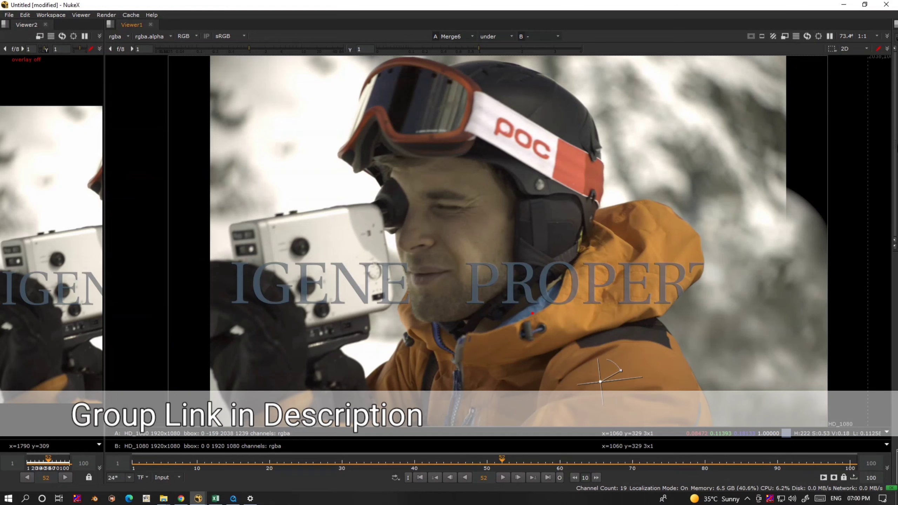
Bring back the node graph, load Merge6 as input A and FrameRange as input B of Viewer1, and maximise the viewer
{"action": "left_click_drag", "start_coordinate": [891, 149], "coordinate": [471, 180]}
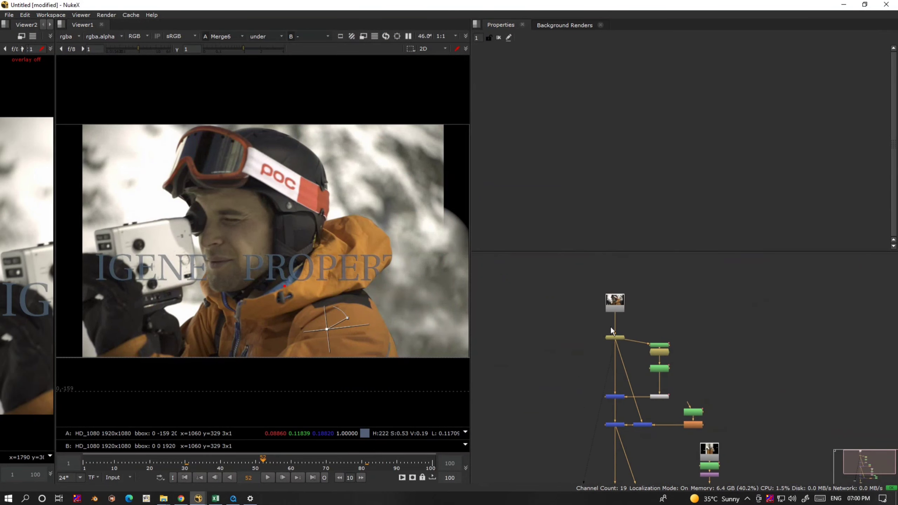
{"action": "scroll", "coordinate": [613, 317], "scroll_direction": "up", "scroll_amount": 2}
{"action": "left_click", "coordinate": [618, 347]}
{"action": "key", "text": "1"}
{"action": "middle_click_drag", "start_coordinate": [616, 469], "coordinate": [622, 404]}
{"action": "scroll", "coordinate": [624, 405], "scroll_direction": "up", "scroll_amount": 2}
{"action": "left_click", "coordinate": [609, 399]}
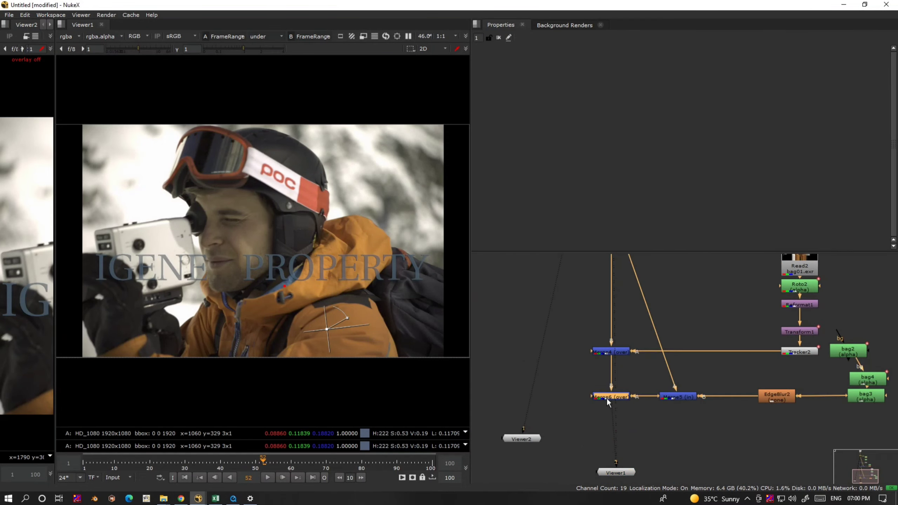
{"action": "key", "text": "space"}
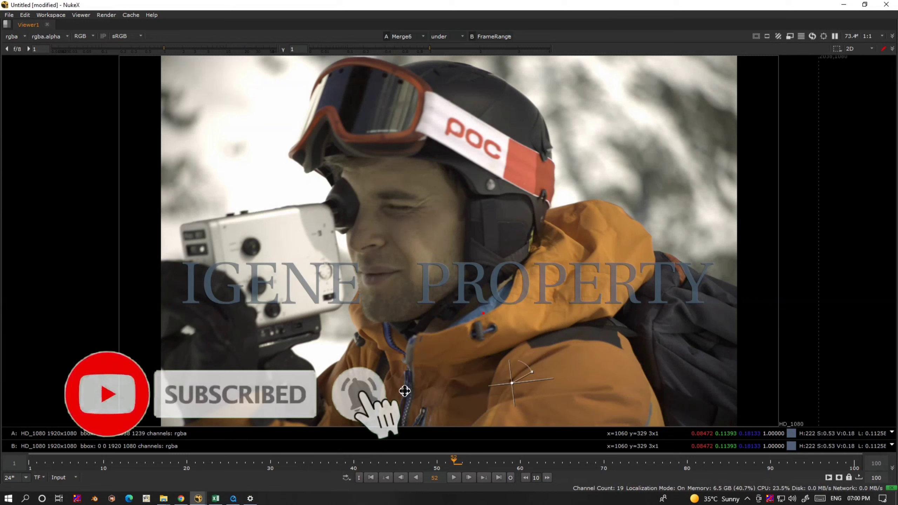
{"action": "key", "text": "1"}
Sweep the comparison wipe across the shoulder and backpack at frames 52 and 76 to compare result and plate
{"action": "left_click_drag", "start_coordinate": [641, 346], "coordinate": [356, 364]}
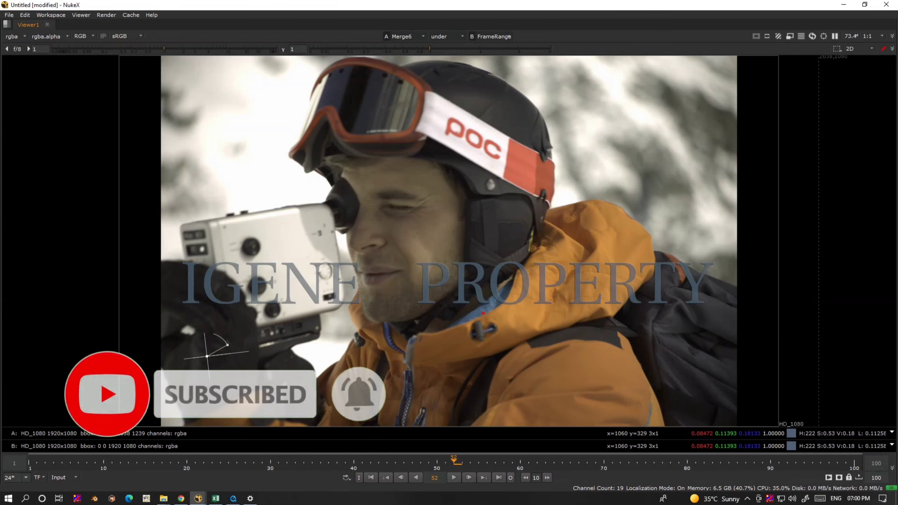
{"action": "left_click_drag", "start_coordinate": [455, 307], "coordinate": [591, 318]}
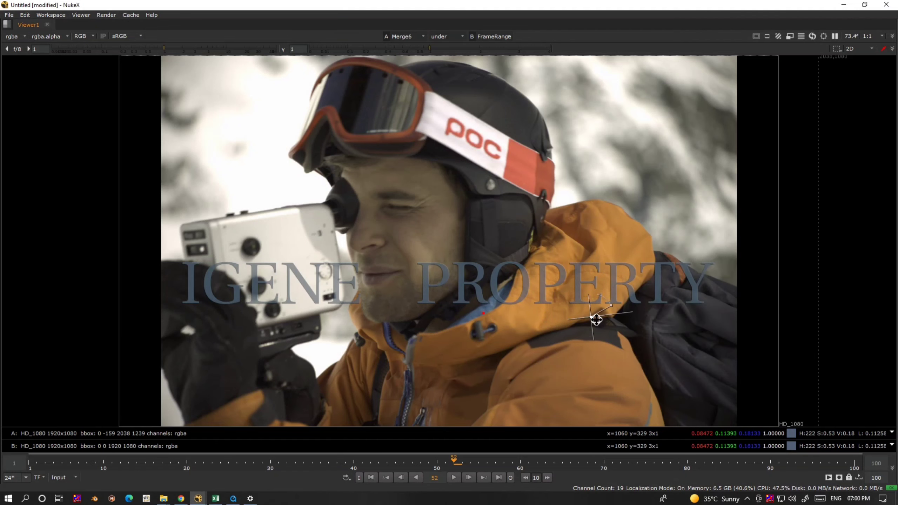
{"action": "left_click_drag", "start_coordinate": [453, 459], "coordinate": [654, 460]}
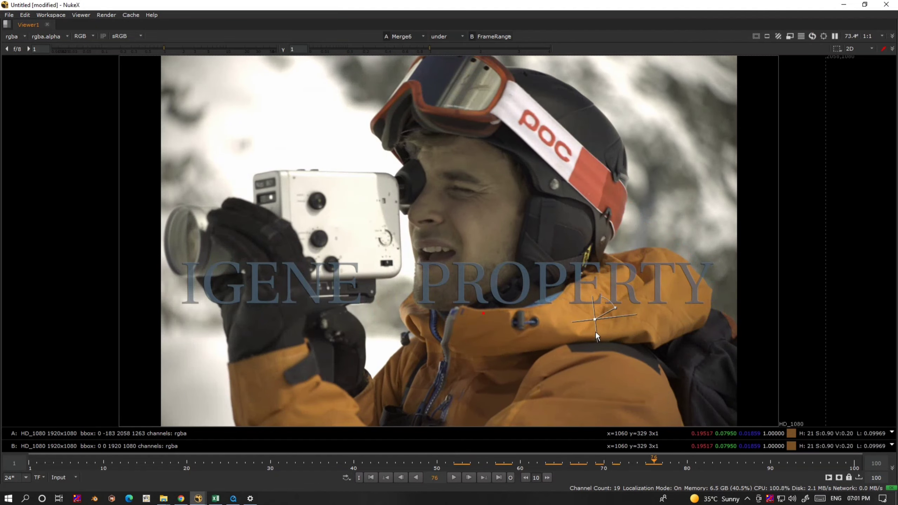
{"action": "left_click_drag", "start_coordinate": [680, 310], "coordinate": [349, 405]}
Scrub to frame 32 and sweep the comparison wipe back and forth across the image to check the cleanup
{"action": "left_click_drag", "start_coordinate": [205, 472], "coordinate": [290, 471]}
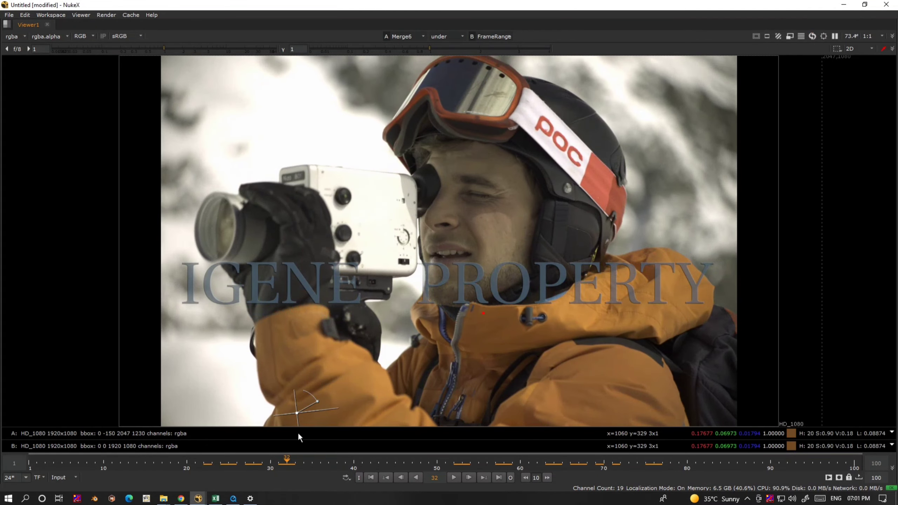
{"action": "left_click_drag", "start_coordinate": [298, 415], "coordinate": [434, 387]}
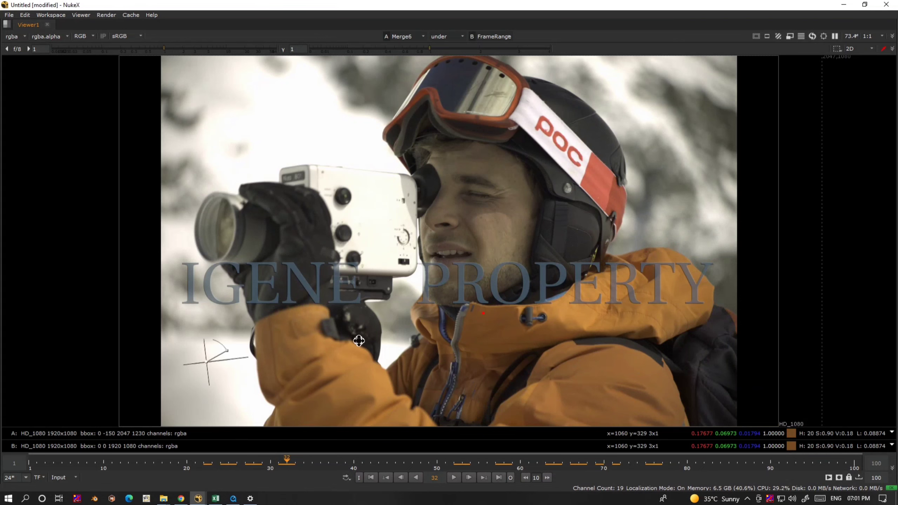
{"action": "left_click_drag", "start_coordinate": [359, 340], "coordinate": [118, 260]}
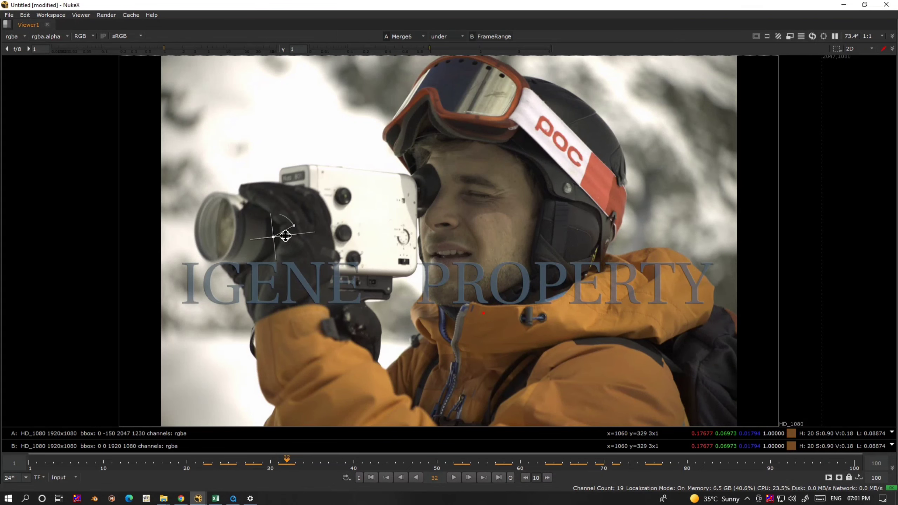
{"action": "left_click_drag", "start_coordinate": [285, 236], "coordinate": [664, 161]}
{"action": "left_click_drag", "start_coordinate": [194, 334], "coordinate": [606, 165]}
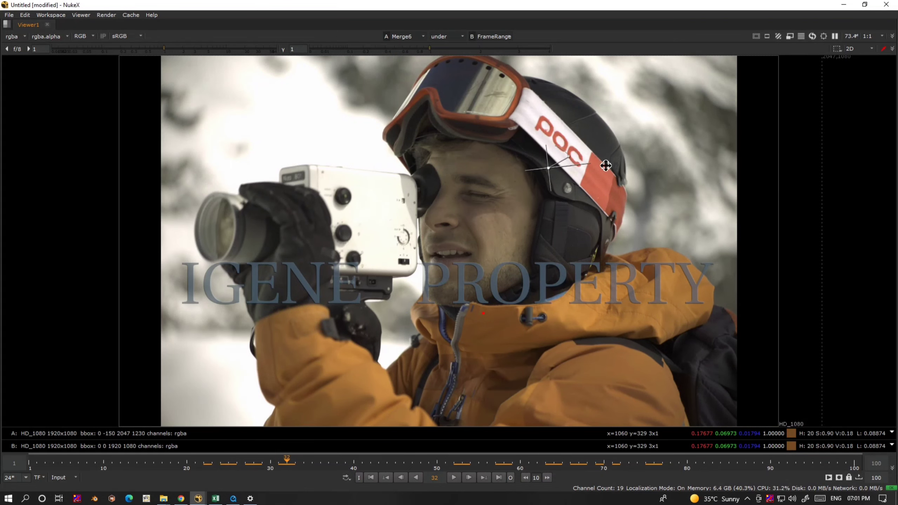